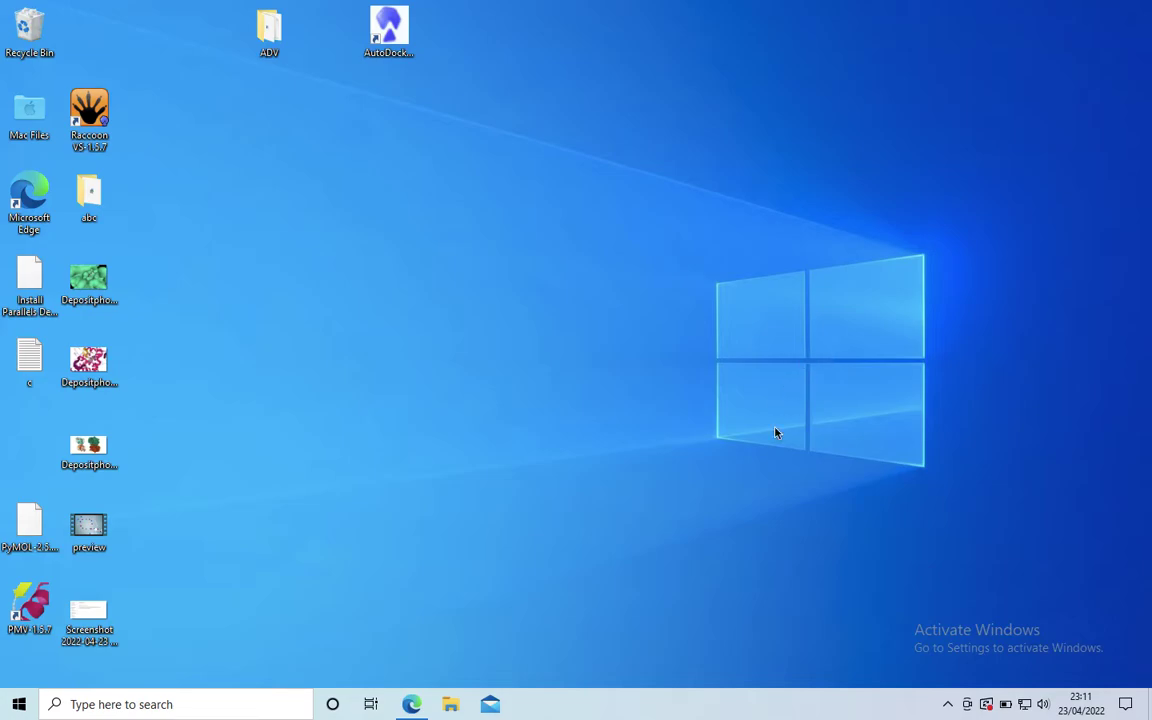
In Microsoft Edge, search the web for "autodock vina" and open the AutoDock Vina Downloads page.
click(413, 705)
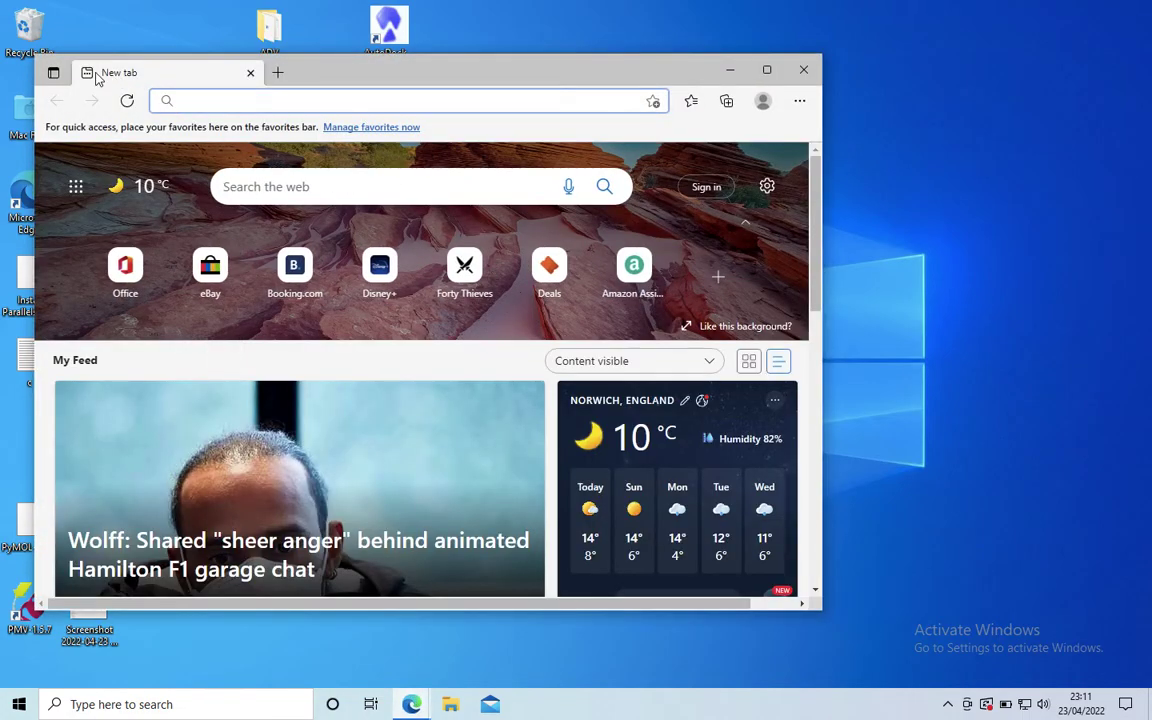
click(766, 69)
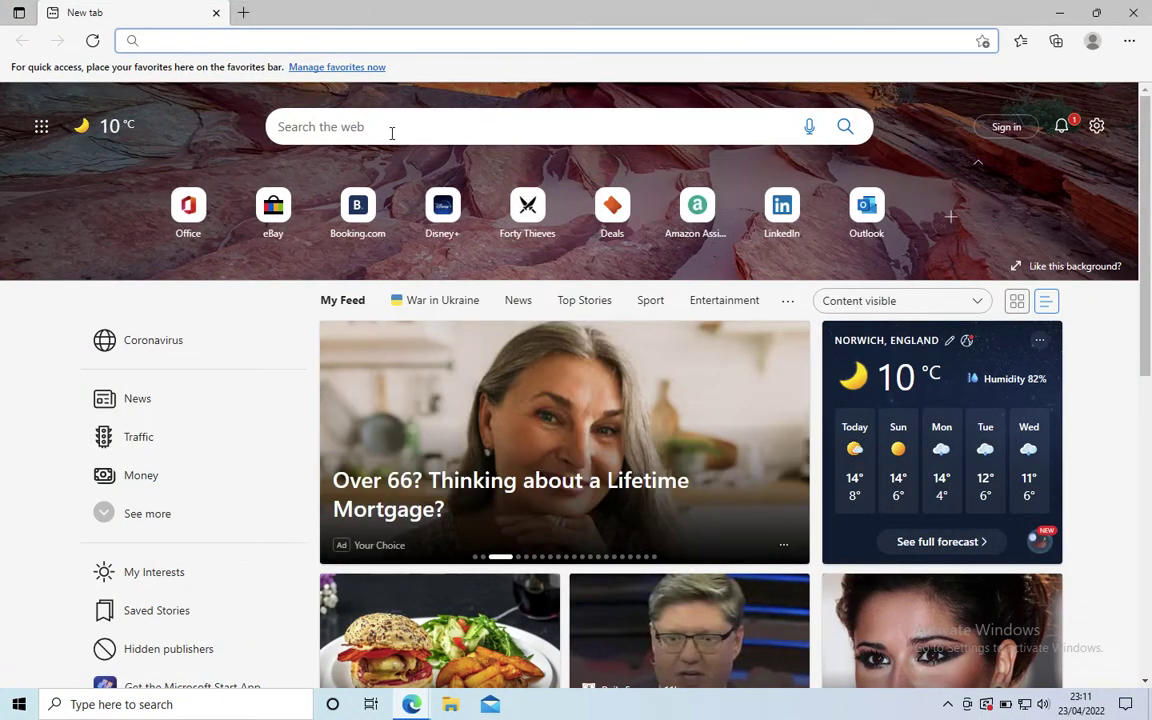
click(391, 133)
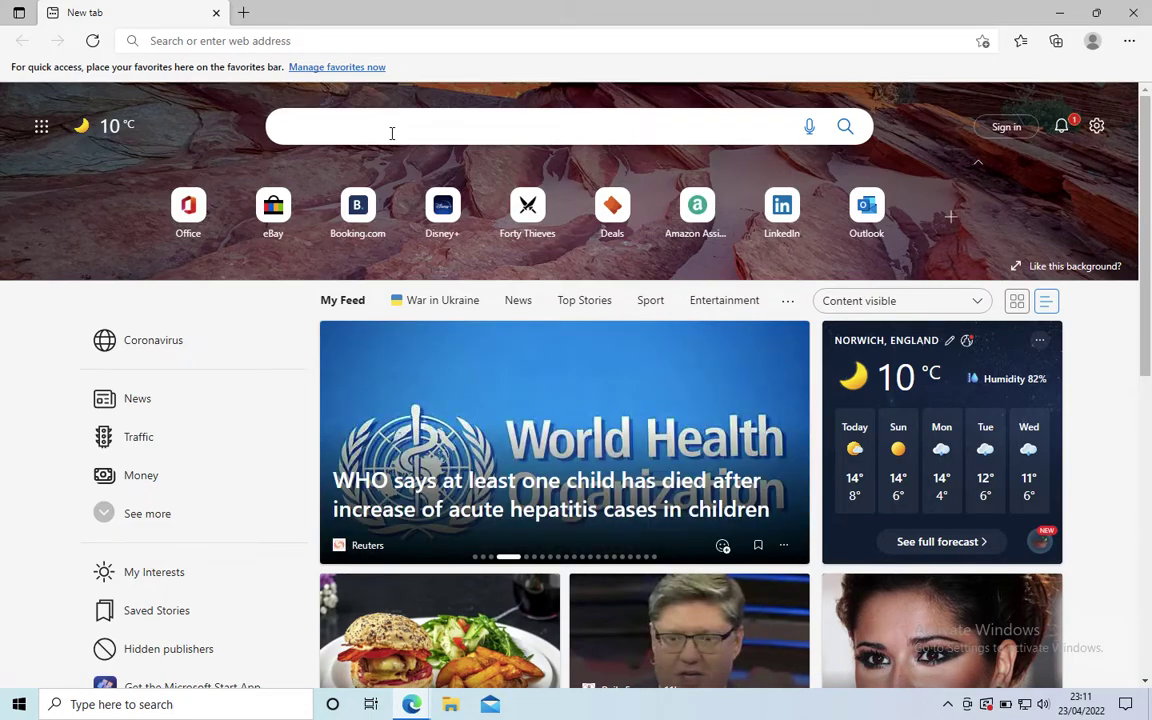
text(autodock)
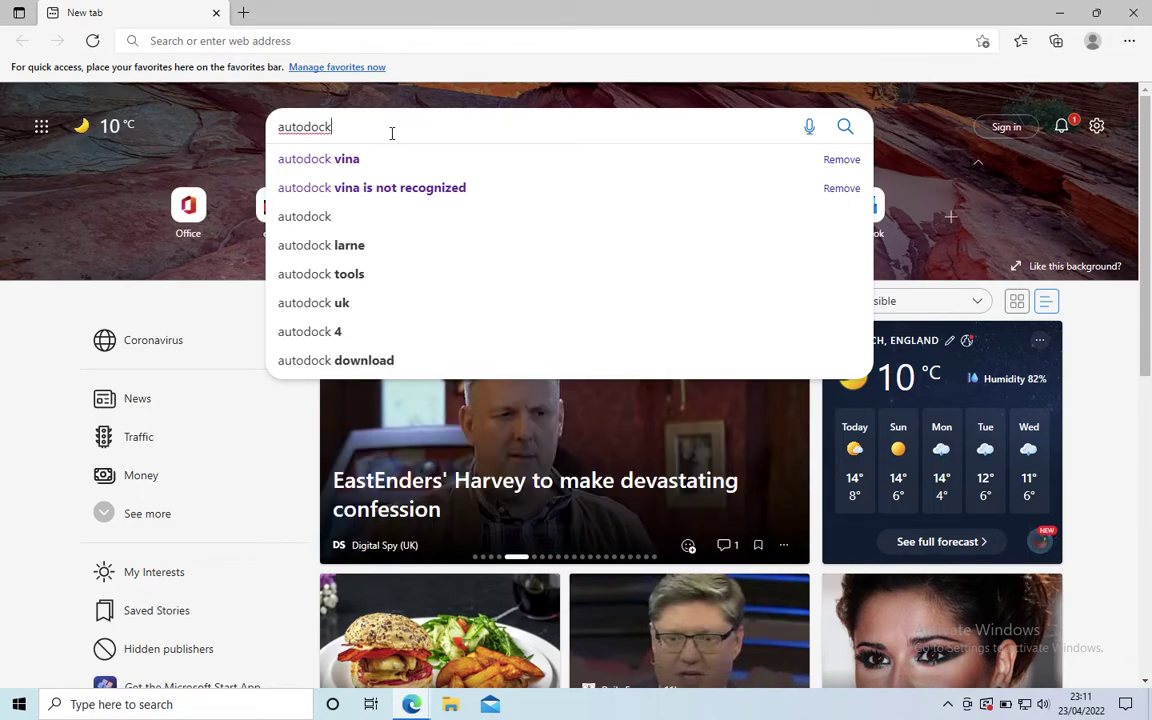
click(389, 169)
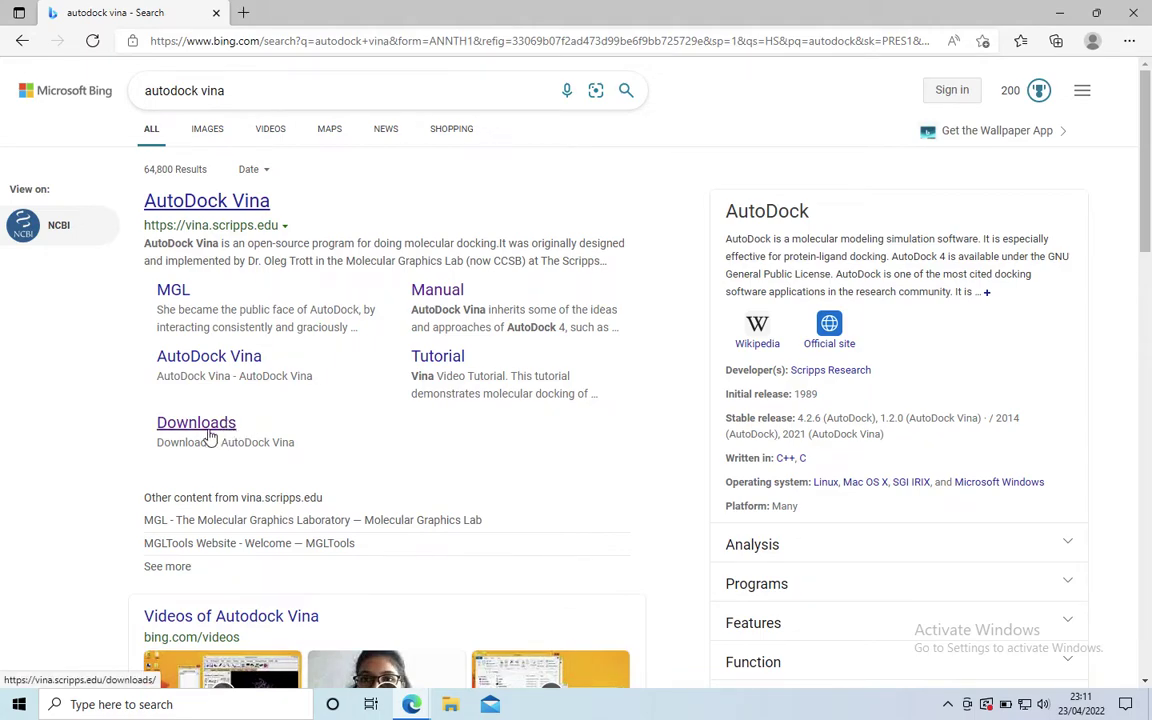
click(210, 437)
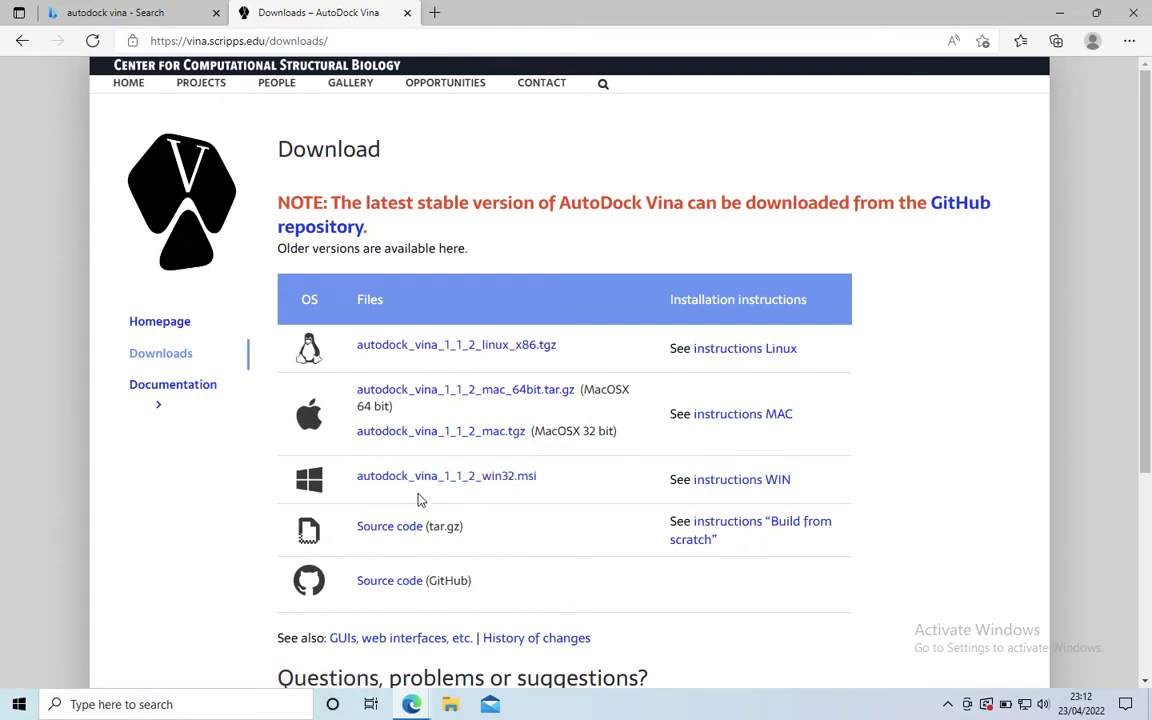
click(1066, 12)
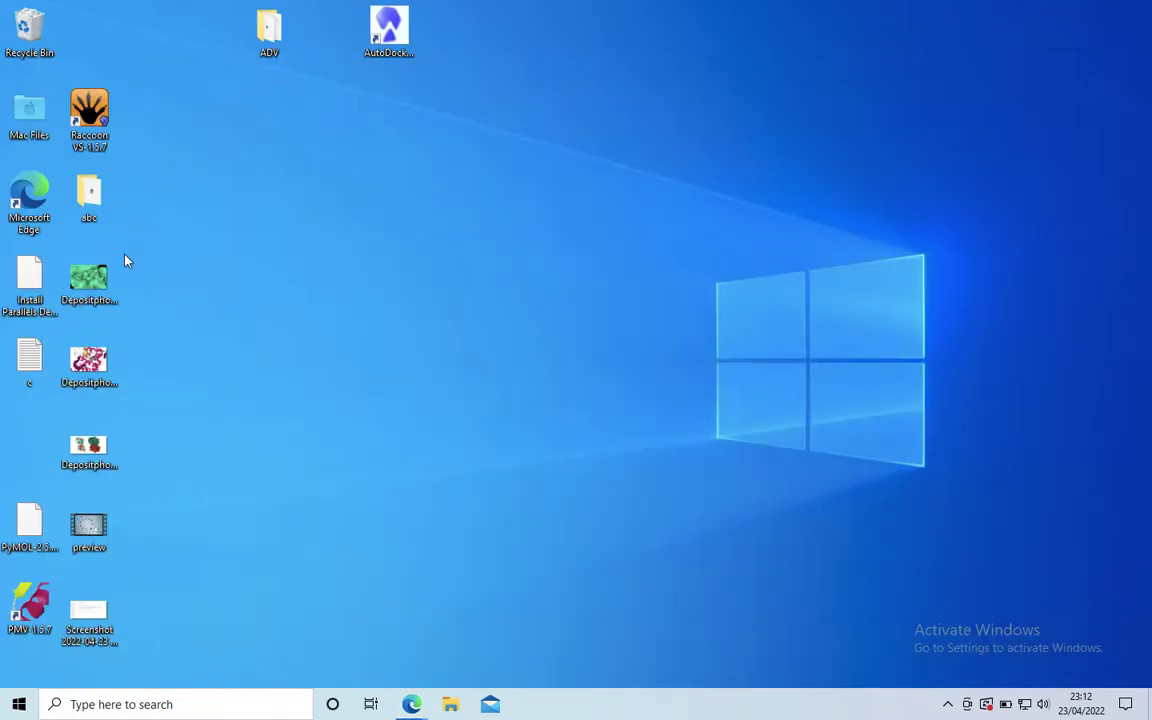
Inspect the AutoDock Vina installer in the desktop's abc folder and the program files in the ADV folder.
double_click(89, 206)
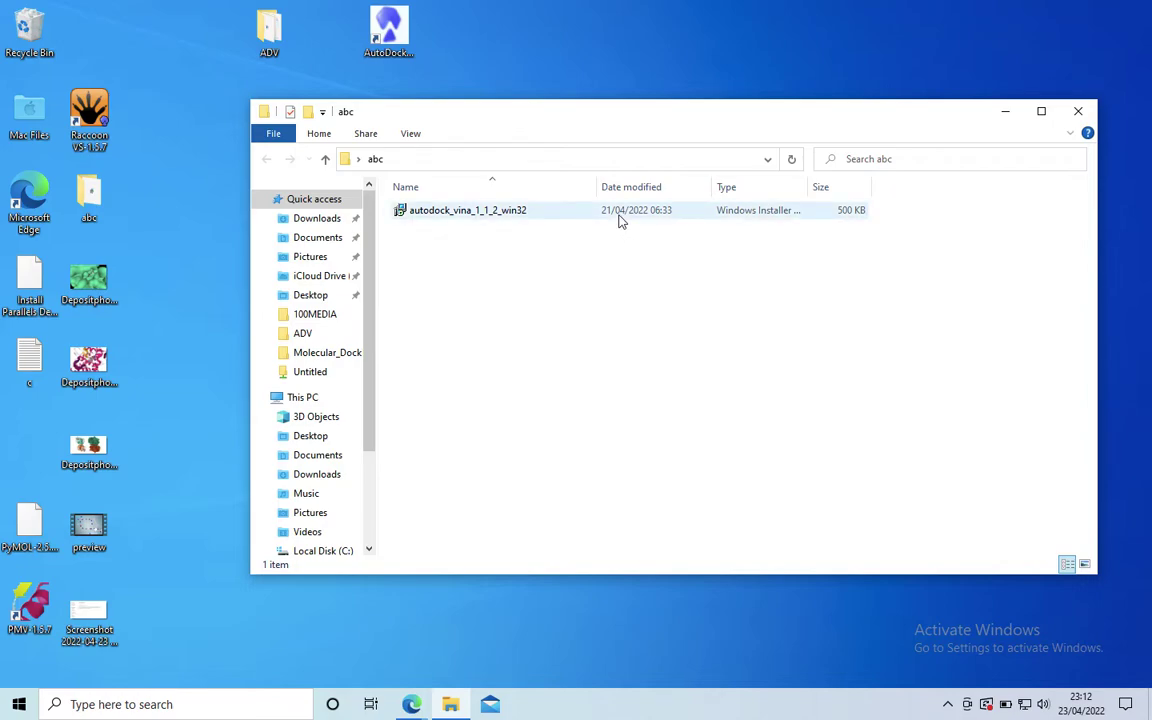
click(1005, 111)
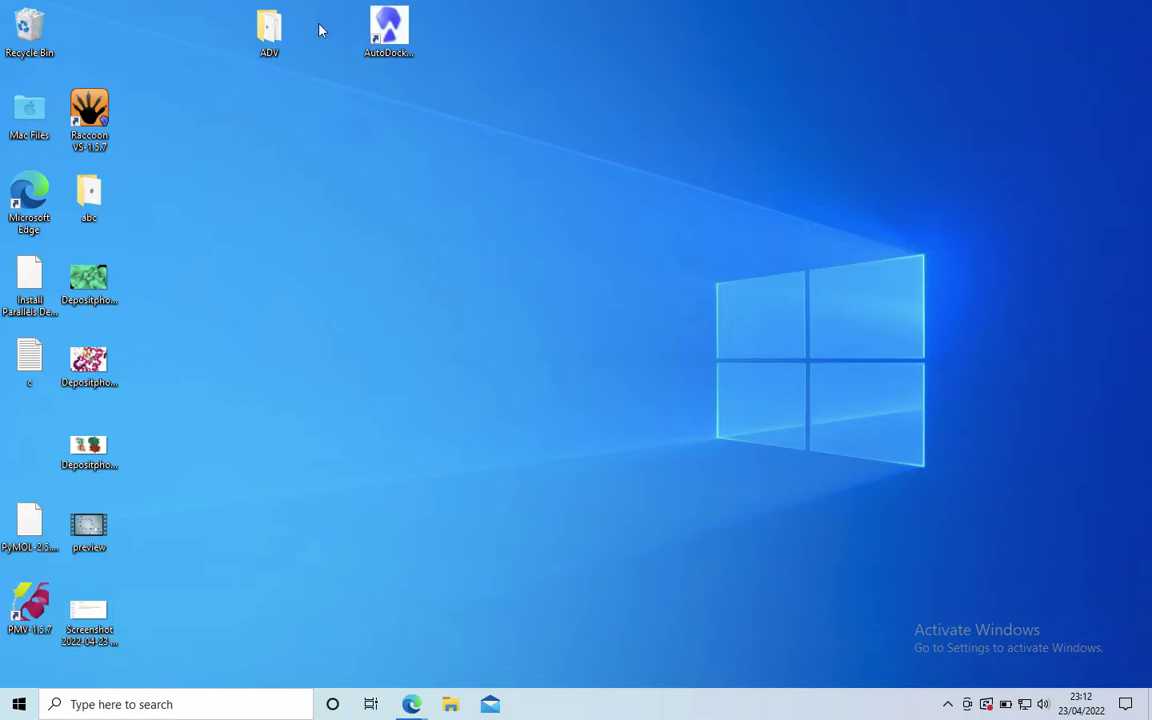
double_click(266, 52)
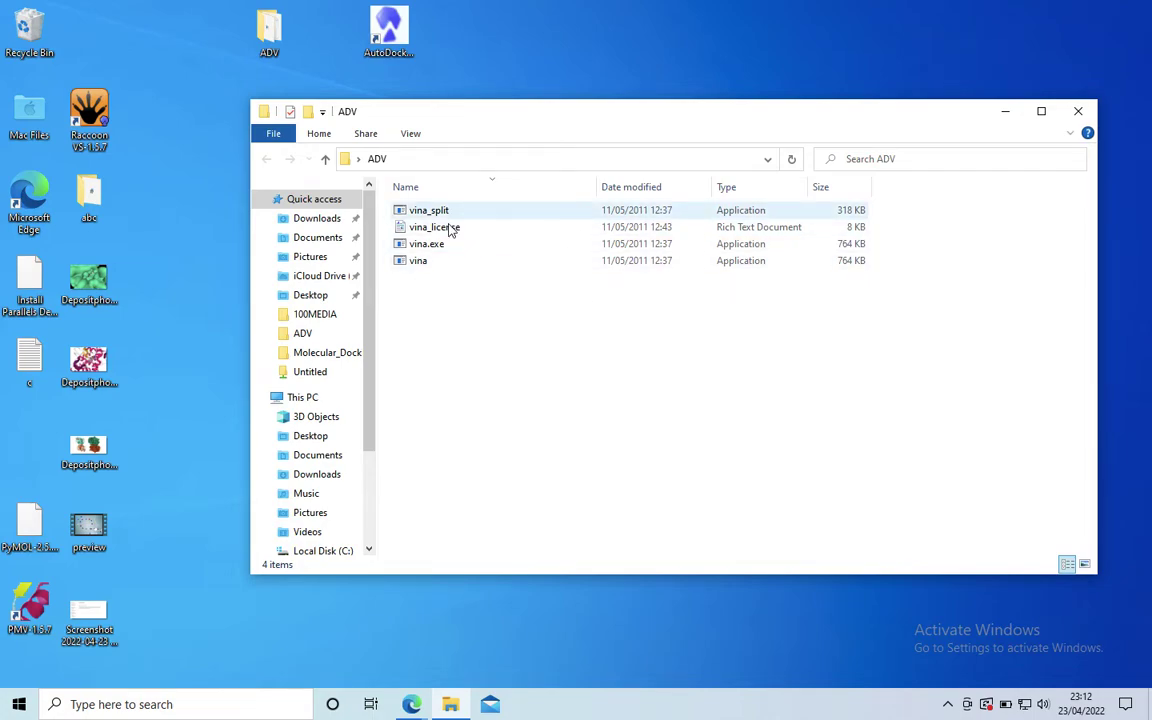
double_click(78, 184)
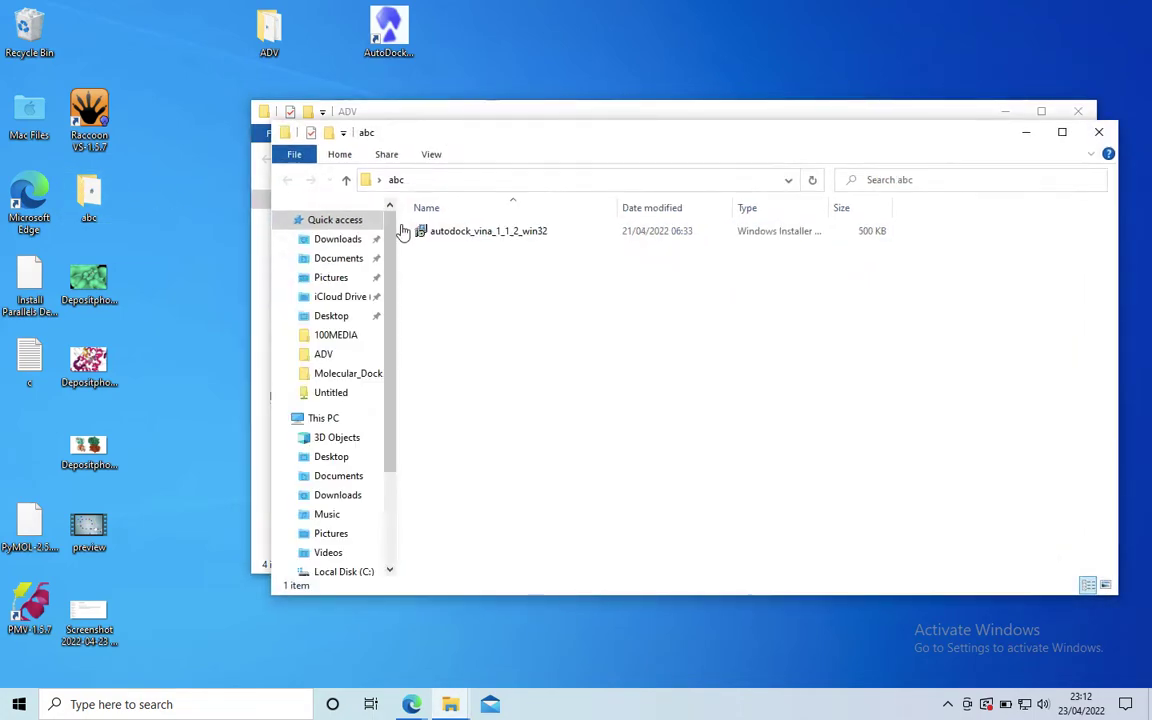
click(1099, 132)
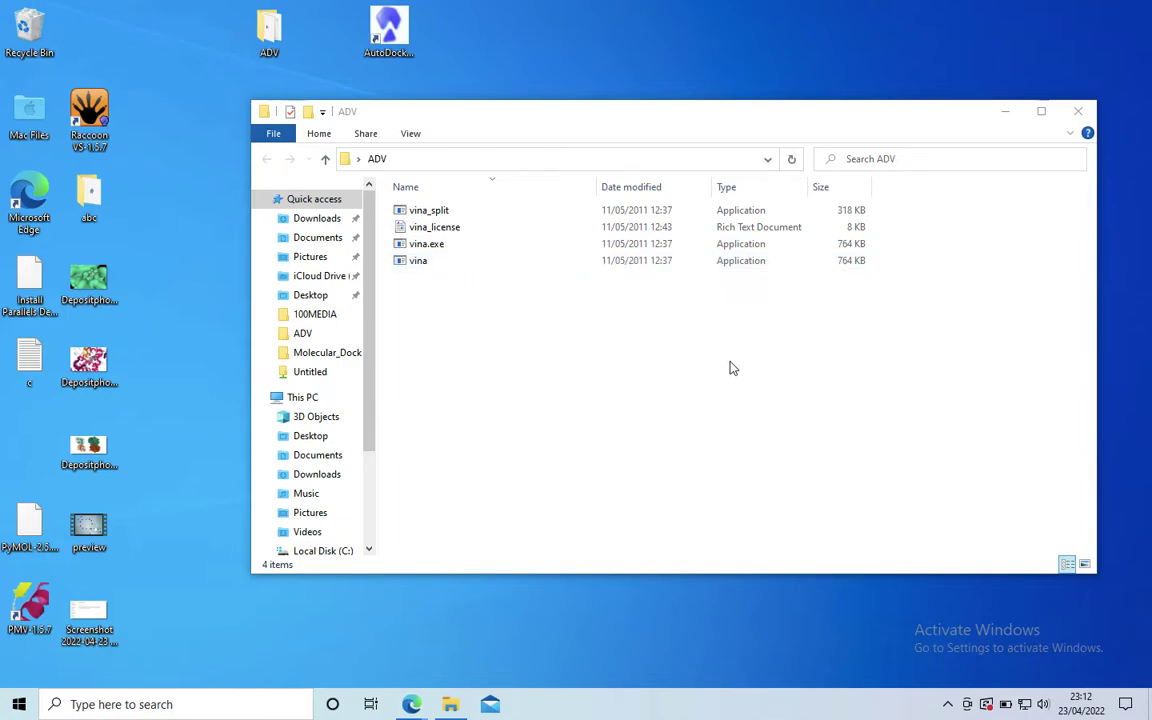
click(1077, 112)
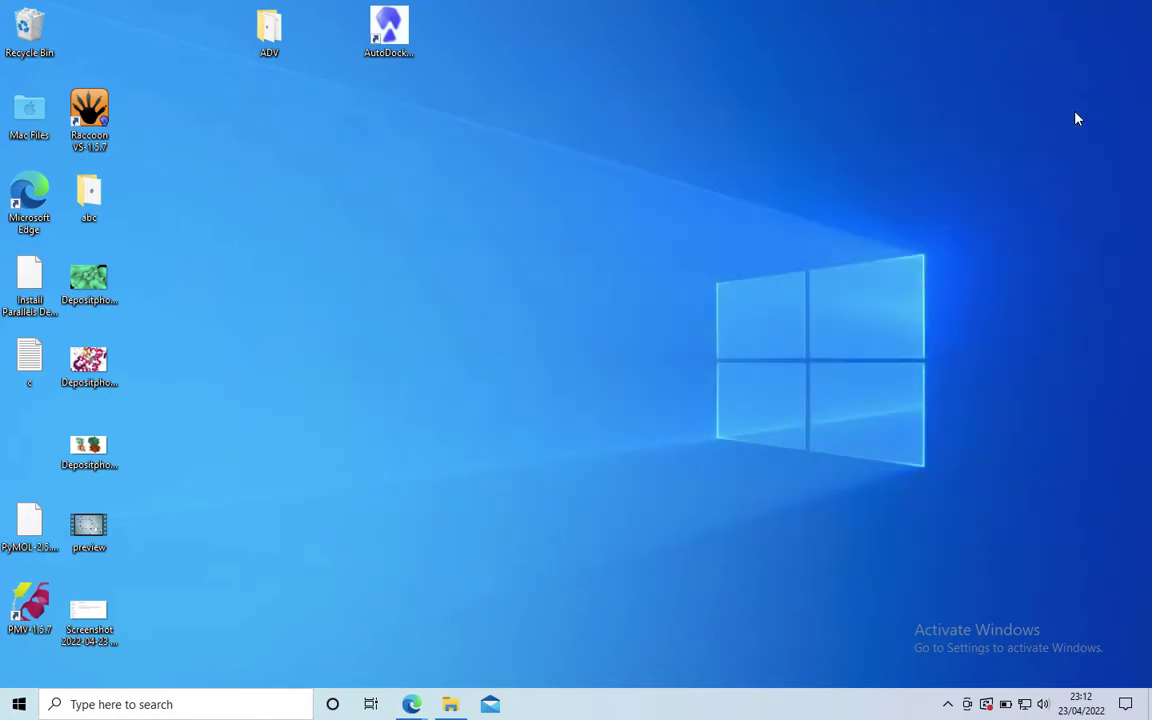
Review the contents of the ADV folder on the desktop again.
double_click(277, 56)
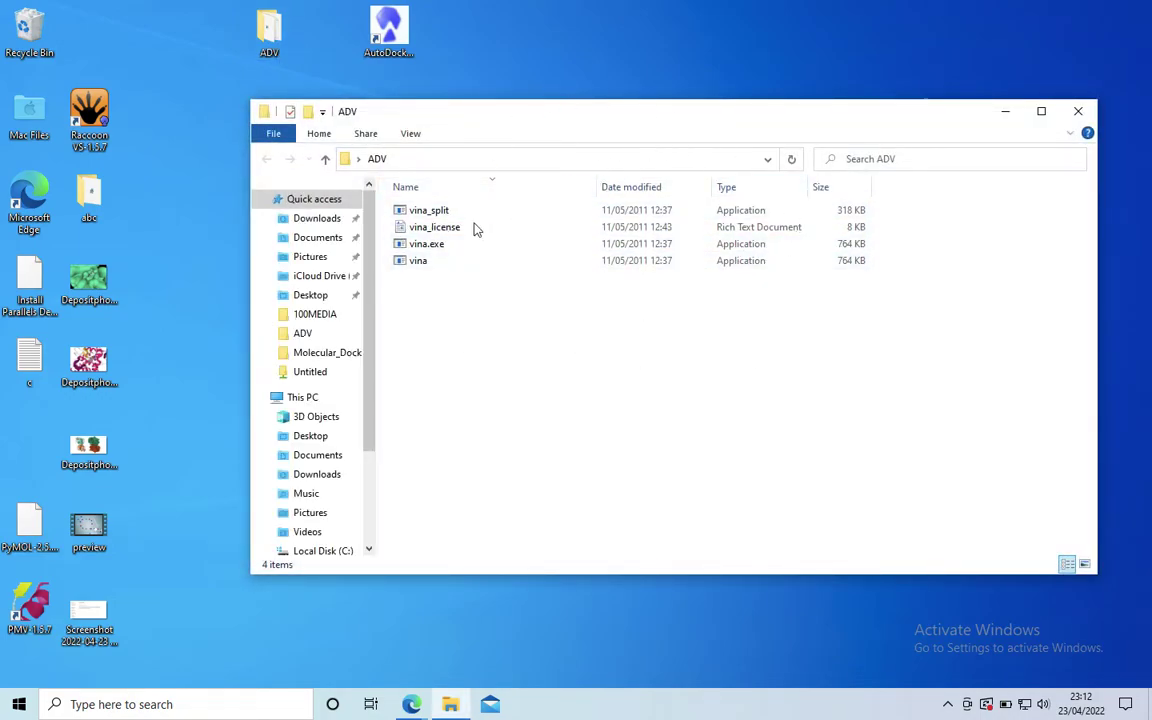
click(1068, 113)
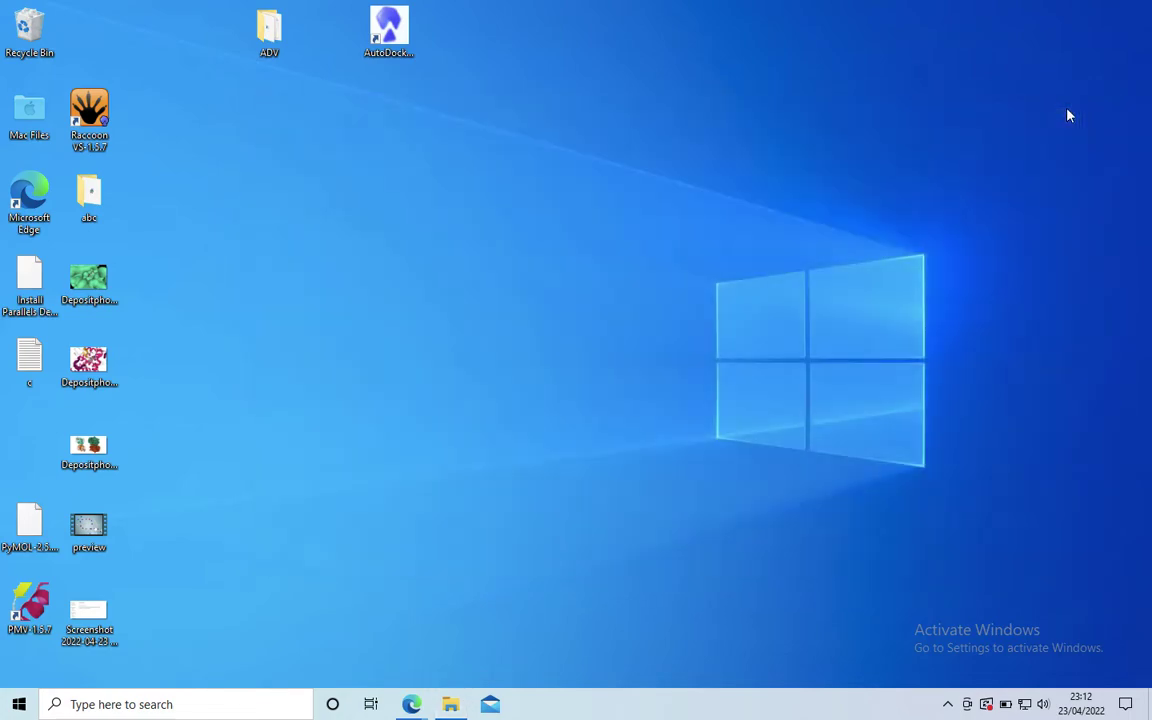
double_click(268, 66)
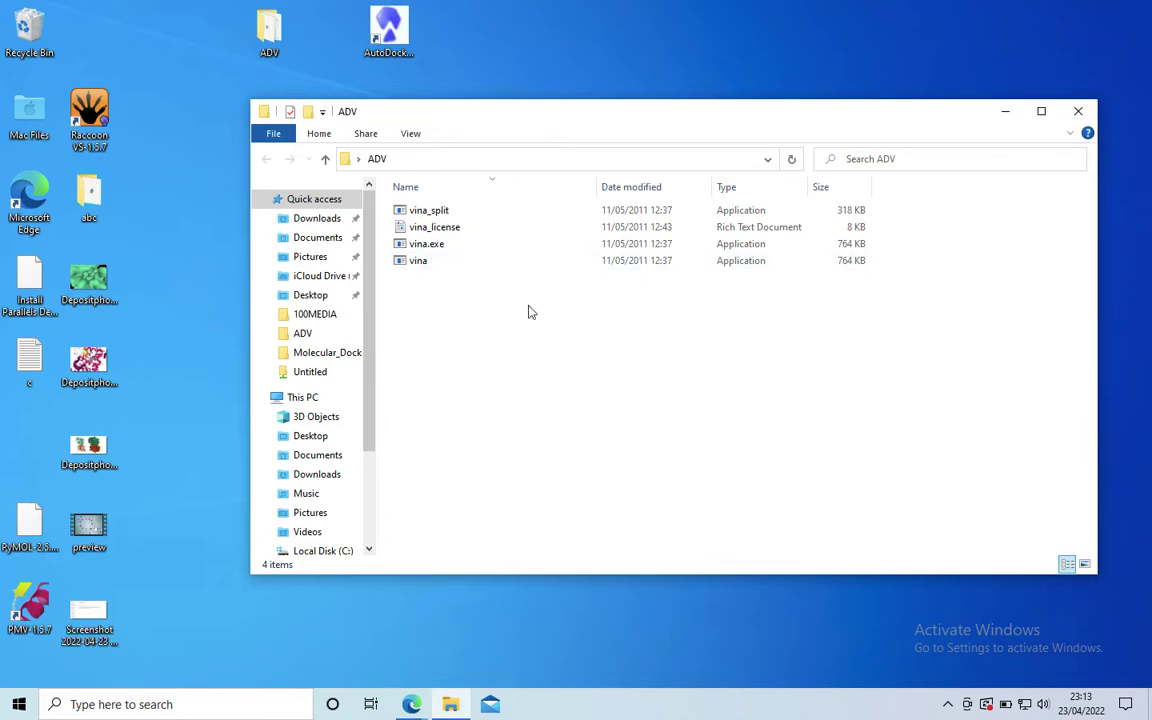
click(1076, 112)
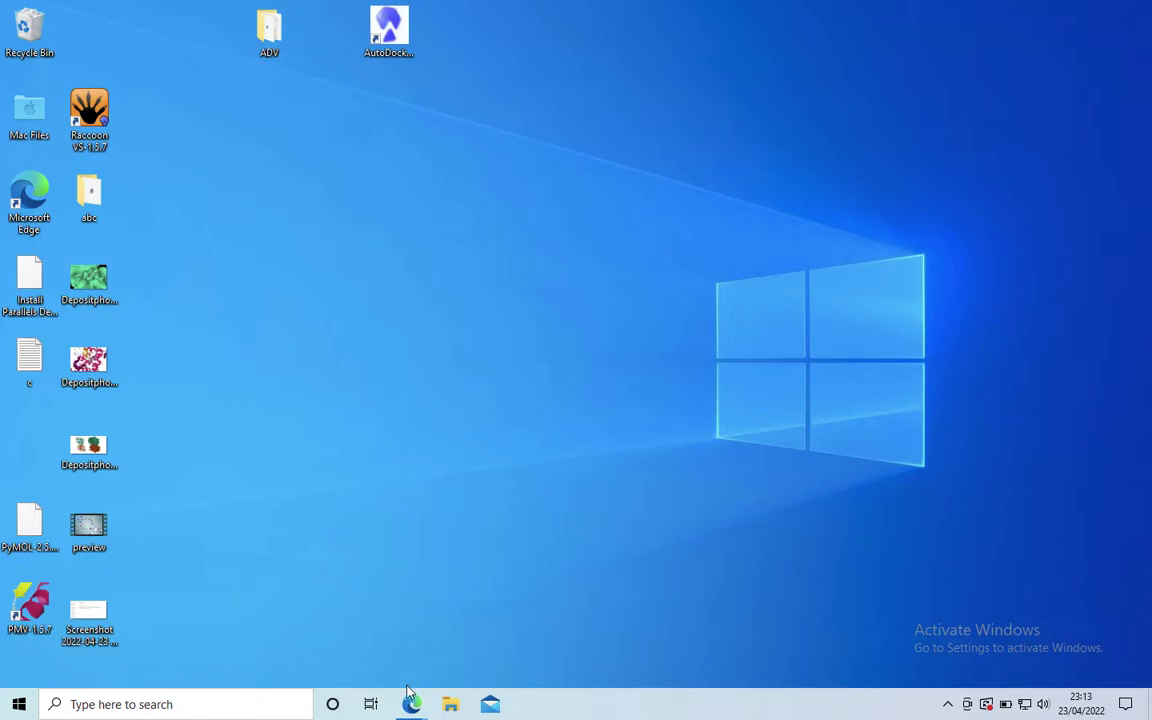
In a new tab of the Edge window showing RCSB PDB, search for "mgl tools download" and open the MGLTools Downloads page.
mouse_move(411, 700)
mouse_move(398, 665)
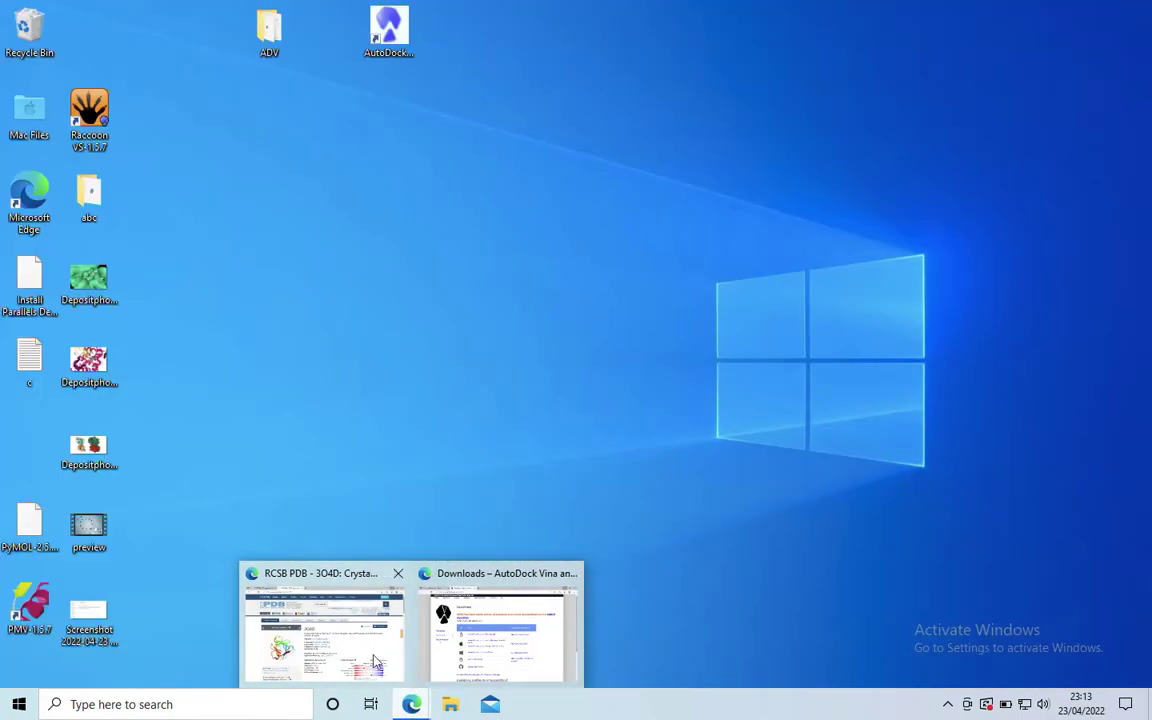
click(347, 653)
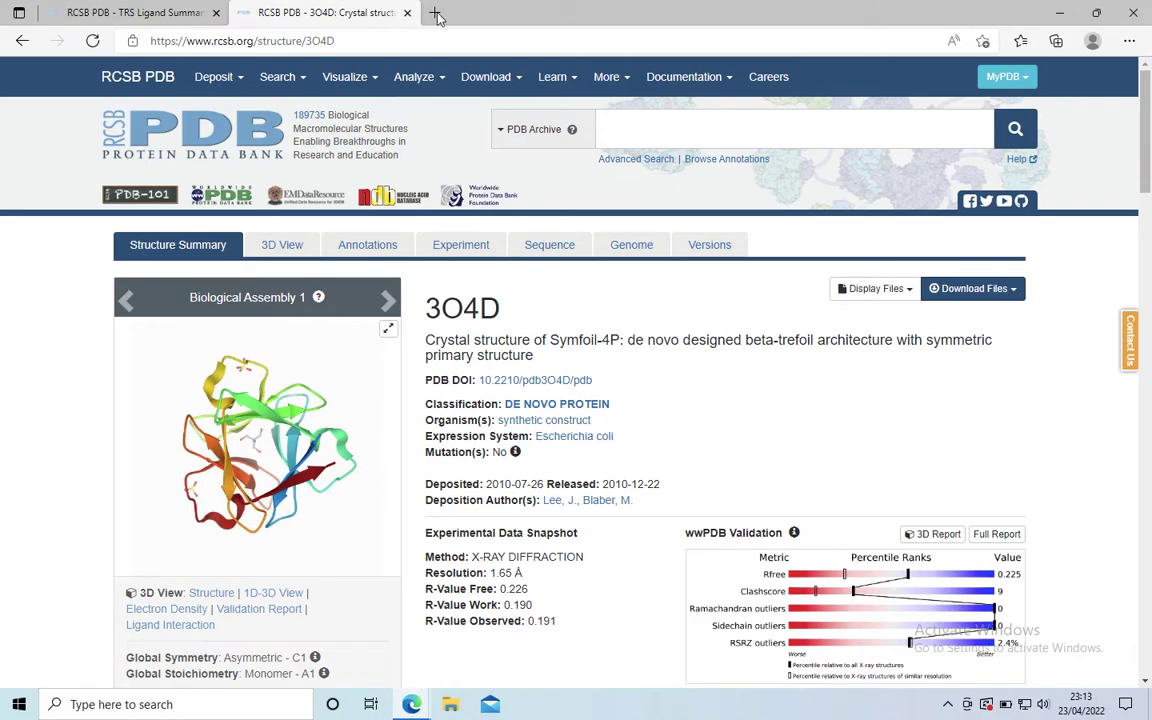
click(436, 14)
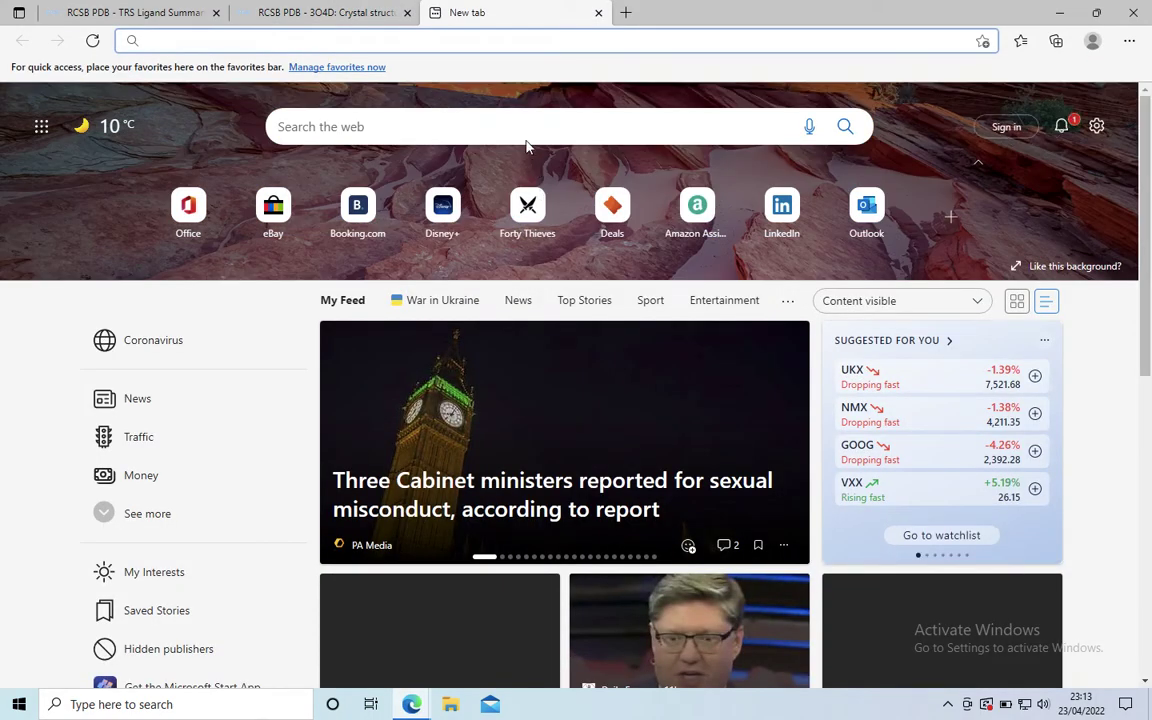
click(524, 133)
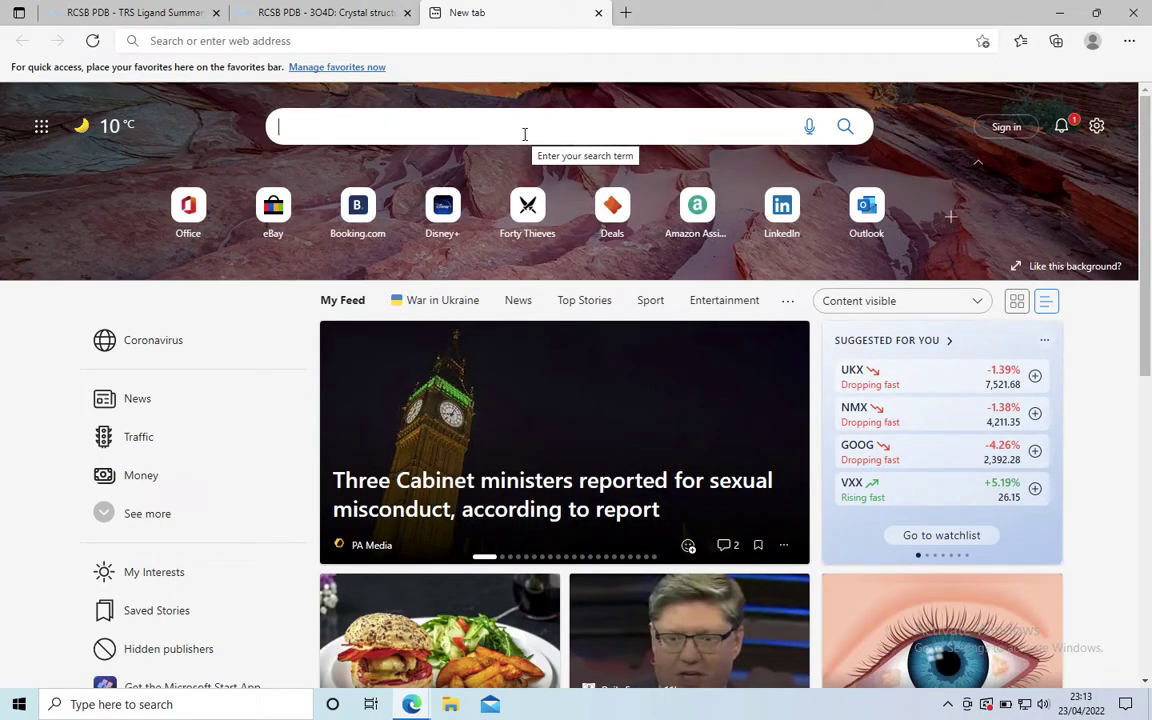
text(mgl)
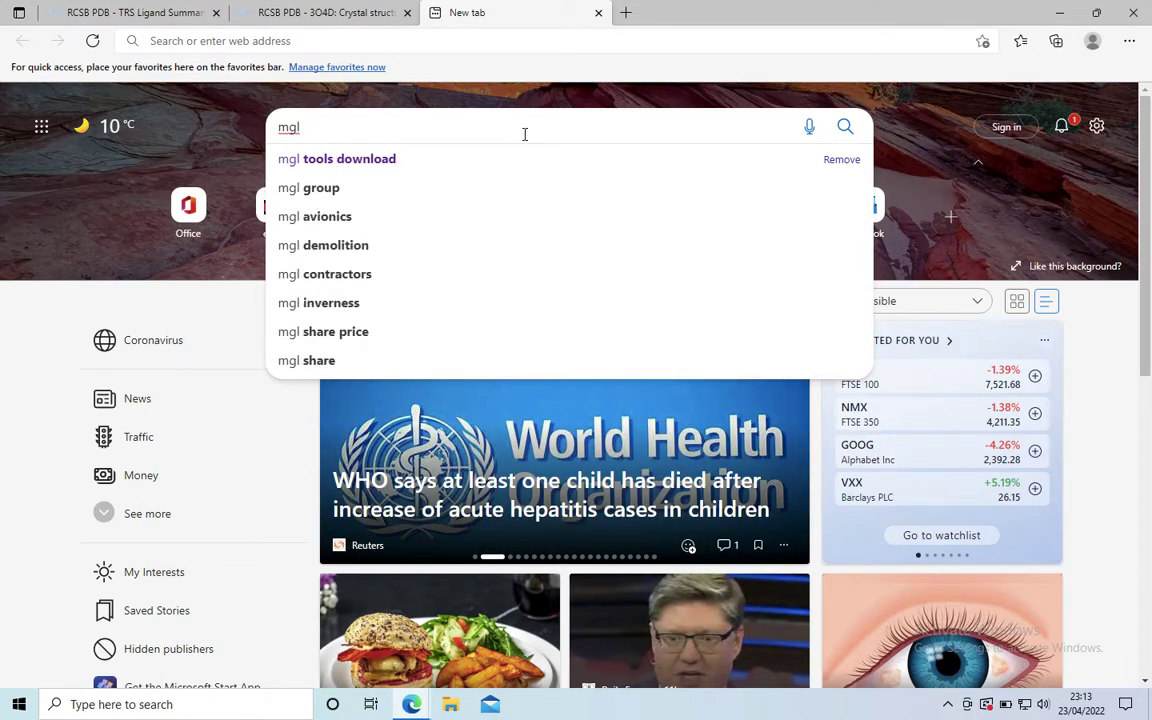
click(494, 167)
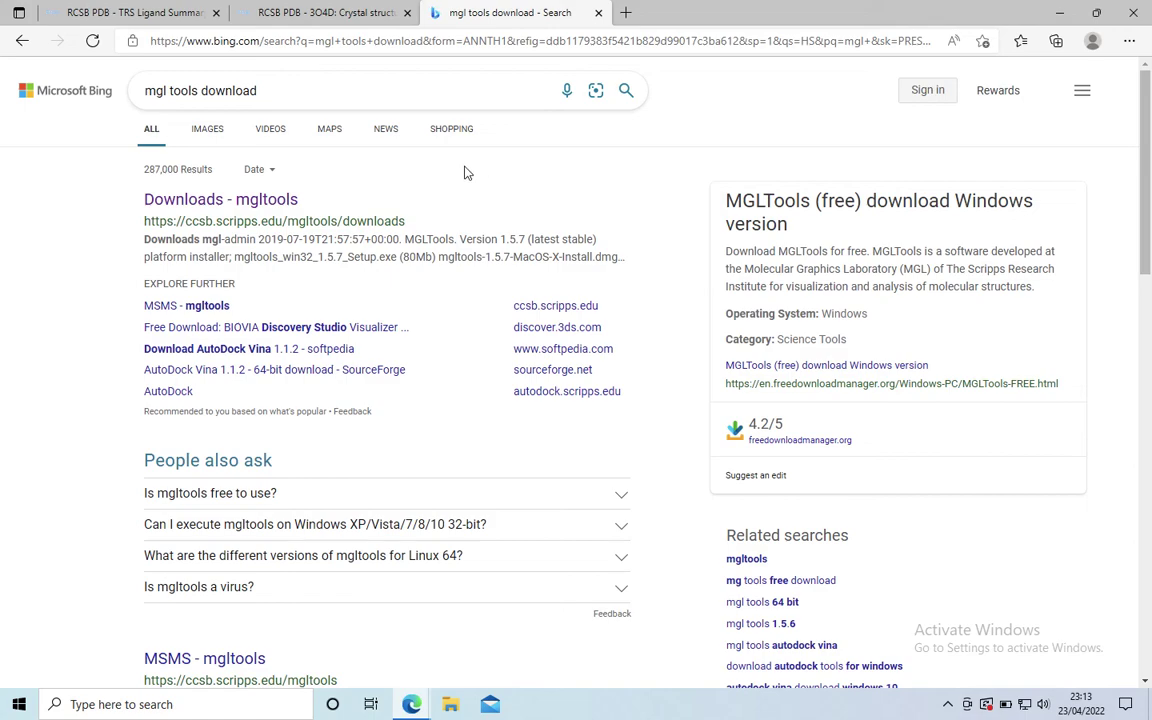
click(258, 202)
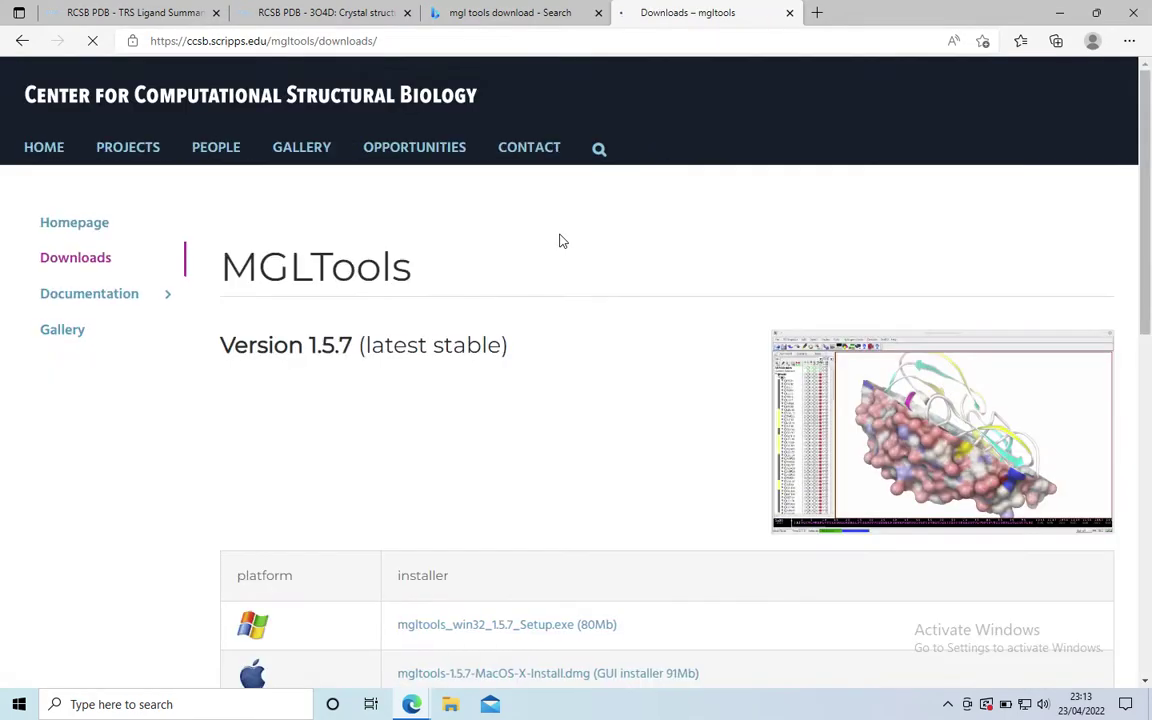
Examine the MGLTools 1.5.7 and 1.5.6 installer lists for Windows, macOS and Linux, and return to the desktop.
scroll(566, 296, down, 10)
scroll(568, 334, up, 3)
scroll(568, 334, down, 1)
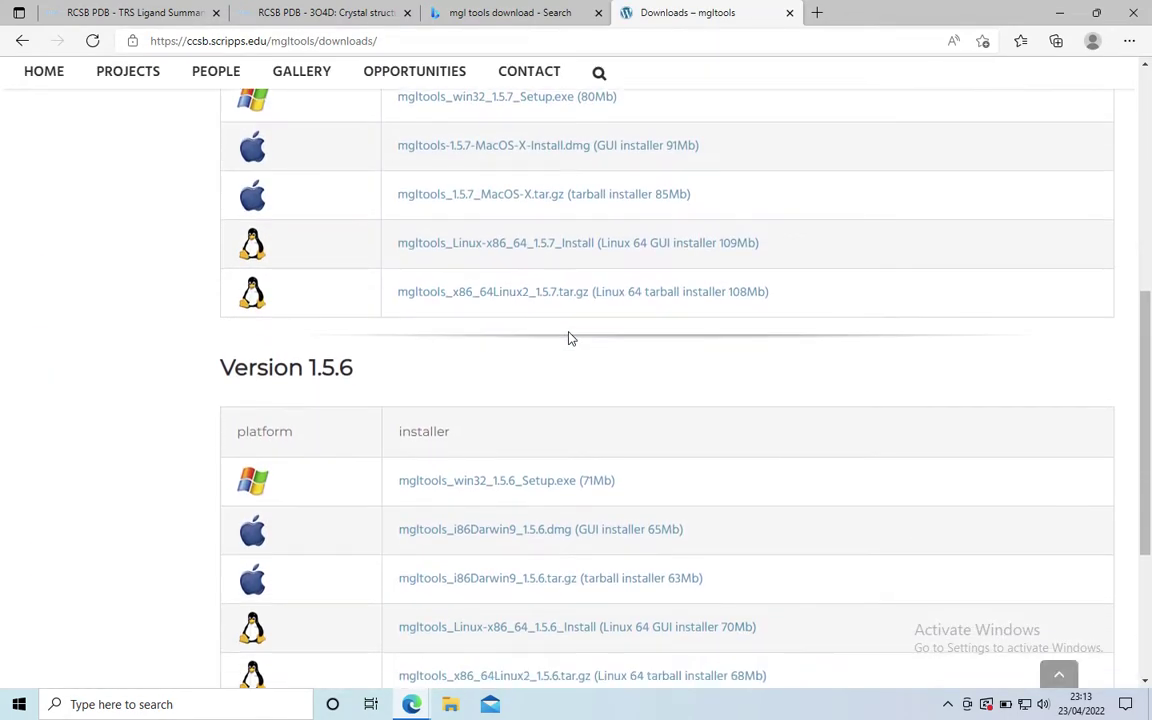
scroll(570, 339, up, 8)
scroll(570, 336, down, 4)
scroll(571, 336, up, 1)
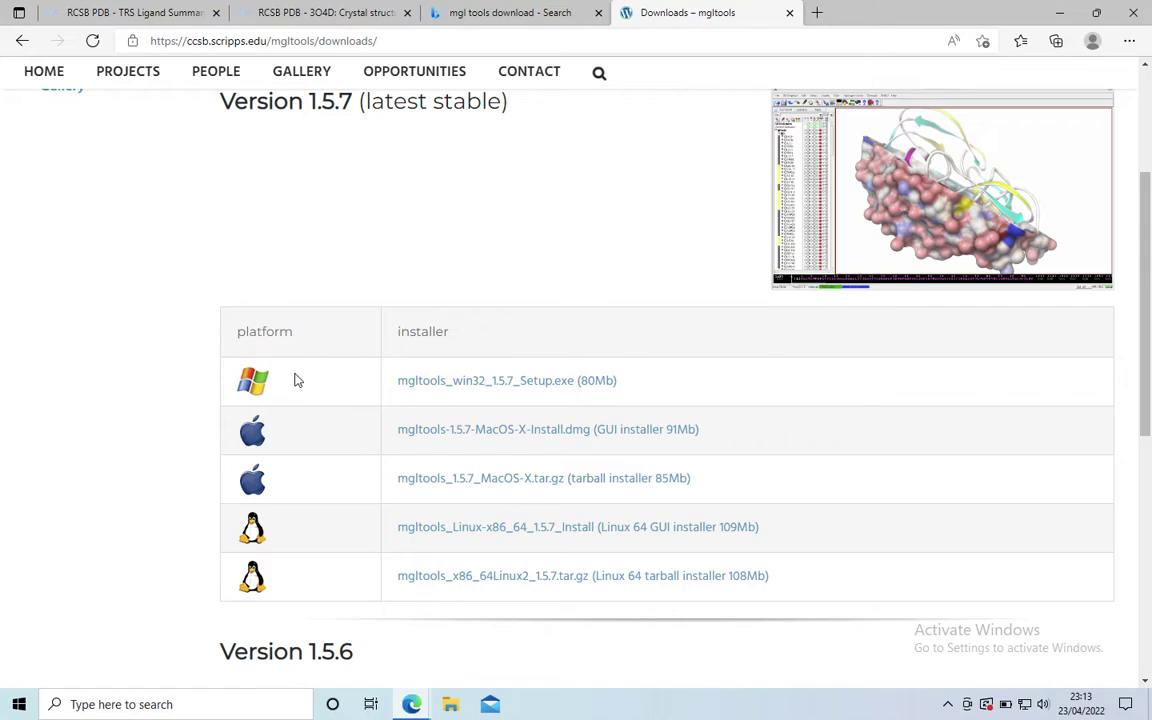
scroll(373, 404, down, 5)
scroll(373, 404, up, 5)
scroll(630, 448, down, 1)
scroll(545, 406, up, 2)
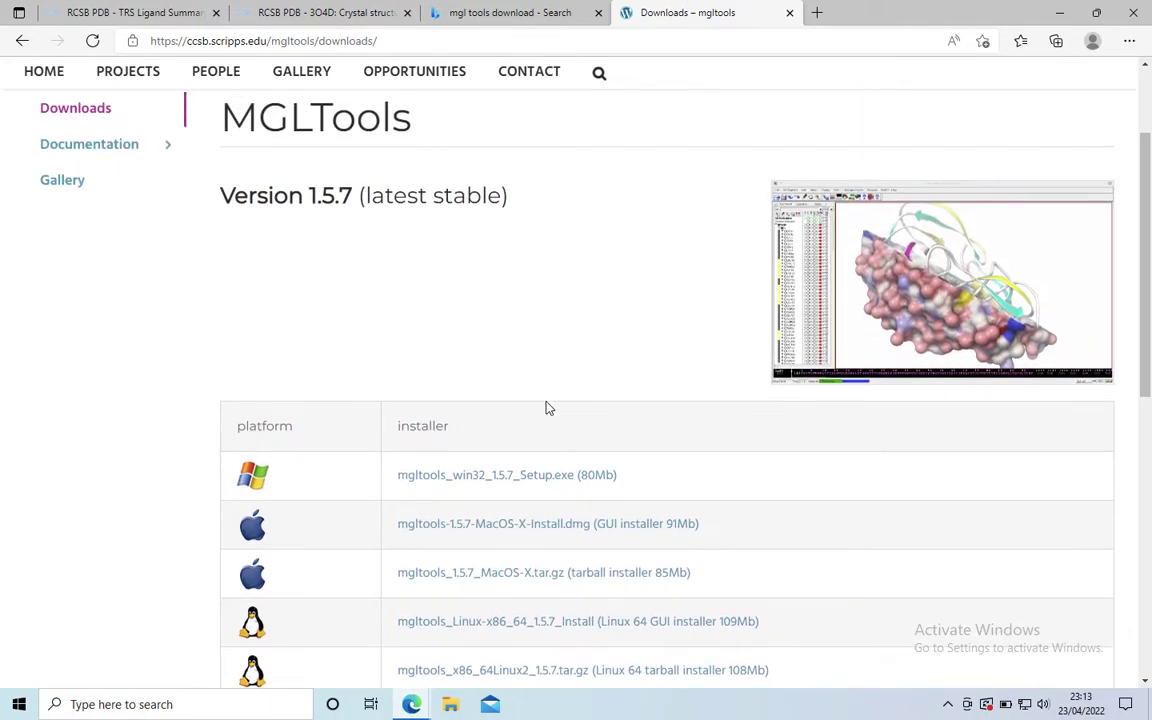
scroll(546, 407, down, 2)
scroll(548, 407, down, 1)
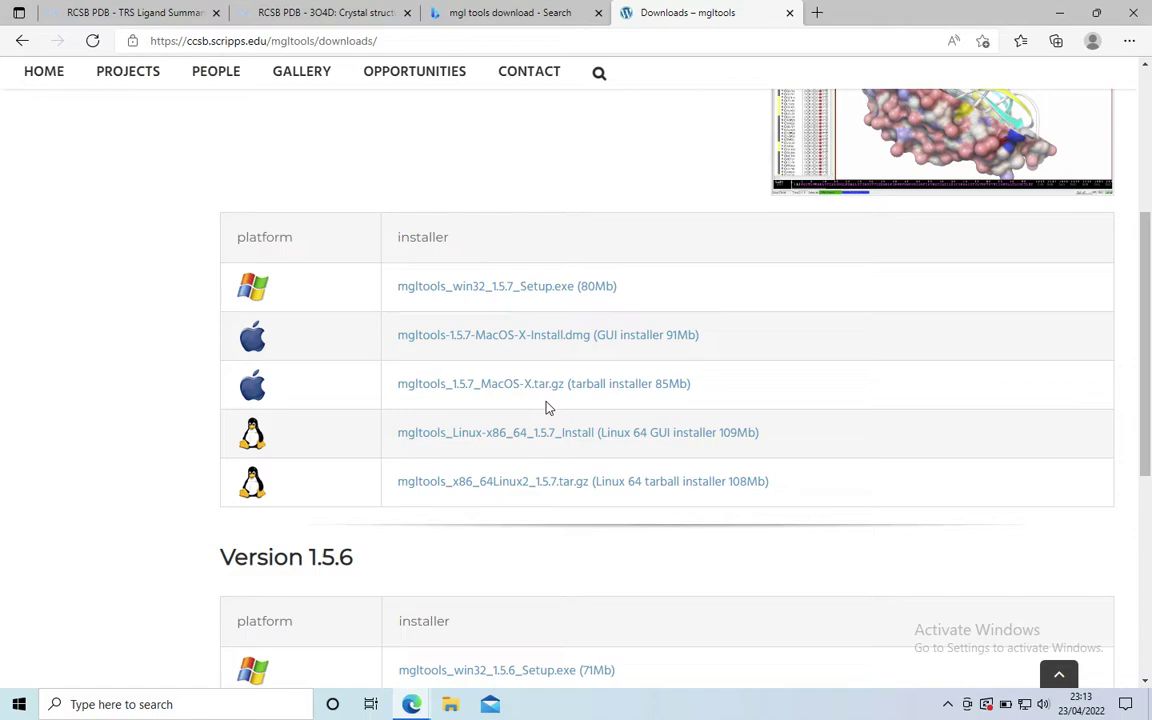
click(442, 338)
scroll(555, 383, down, 5)
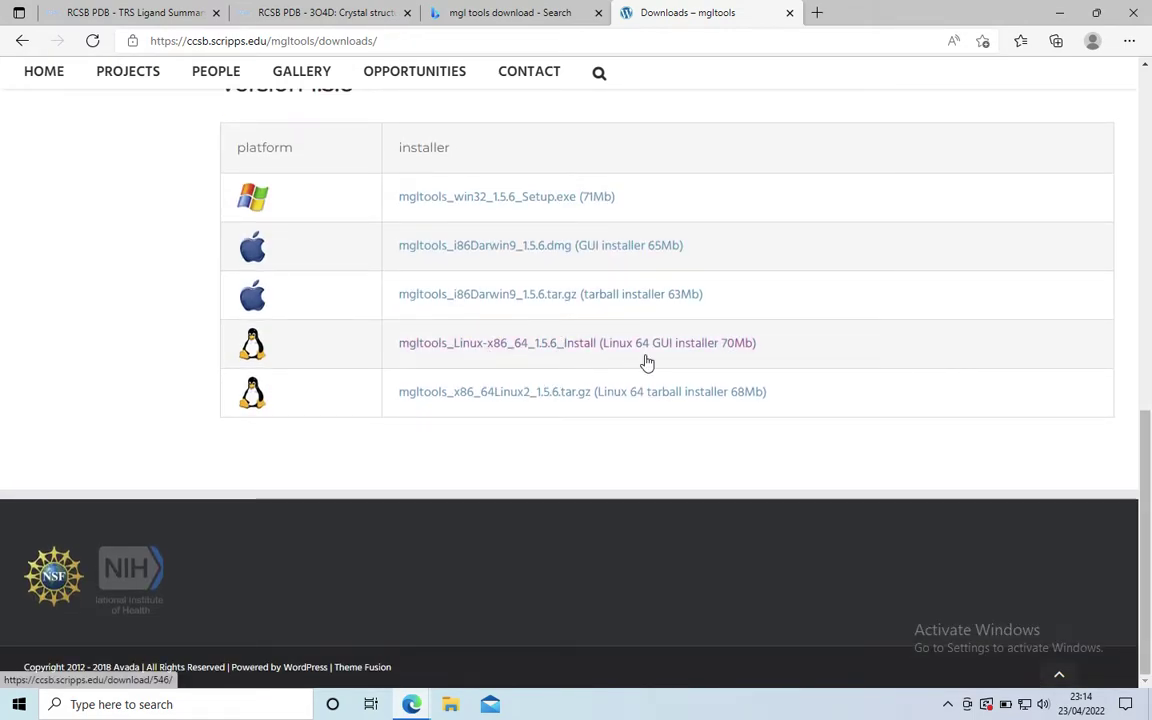
scroll(647, 363, up, 6)
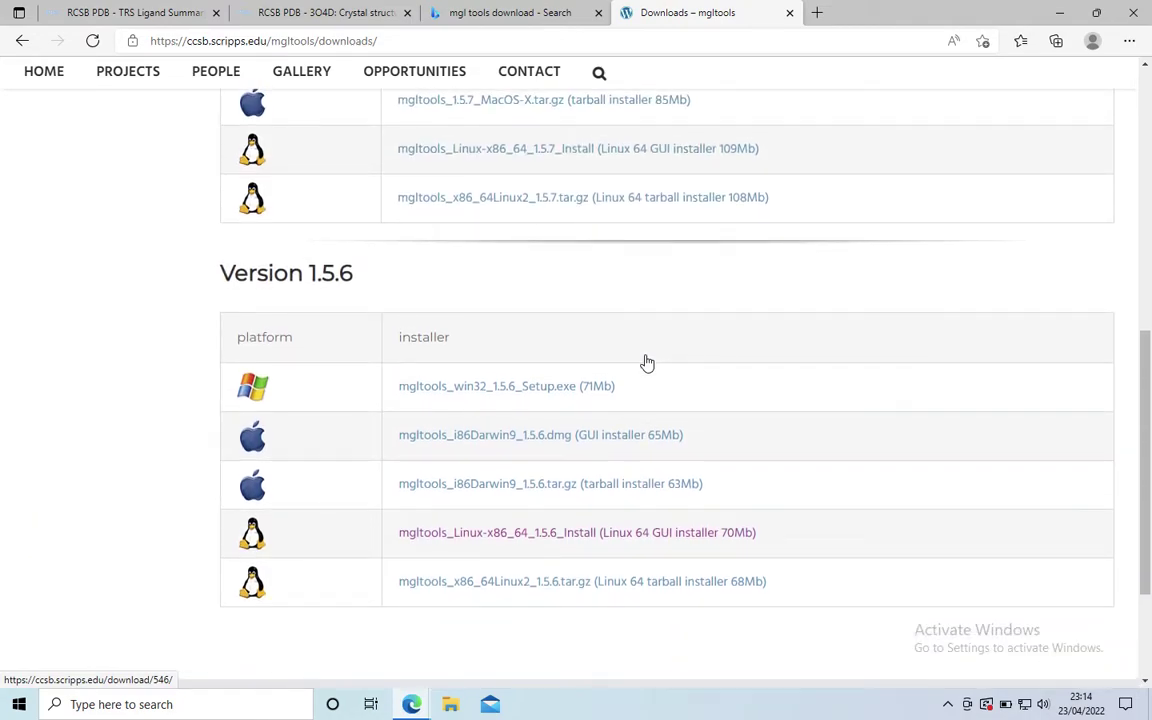
scroll(647, 363, down, 2)
scroll(647, 363, down, 4)
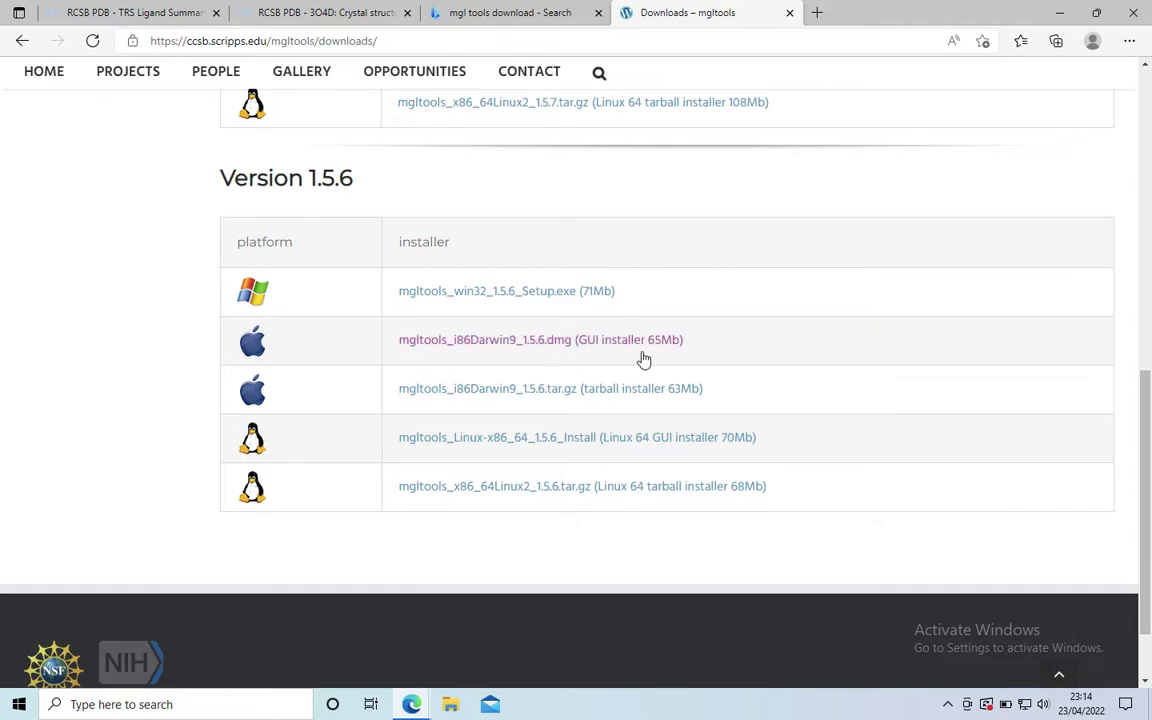
scroll(537, 355, up, 6)
scroll(537, 355, down, 4)
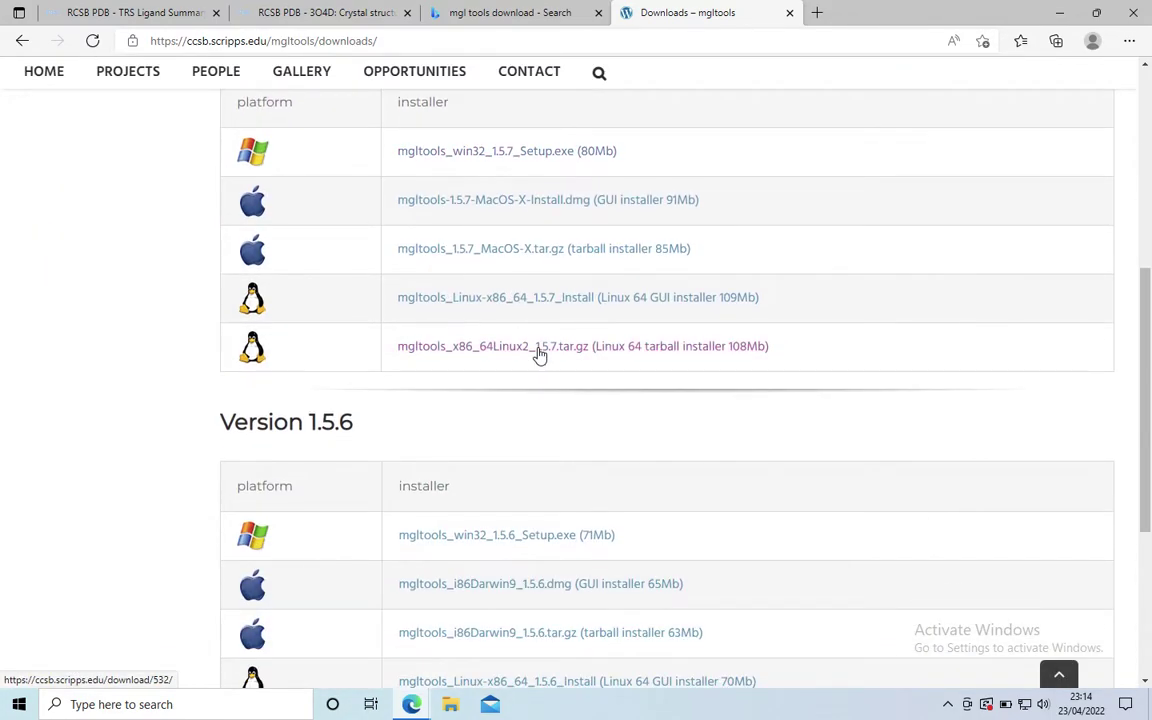
scroll(463, 429, down, 1)
scroll(596, 540, up, 2)
scroll(560, 424, up, 2)
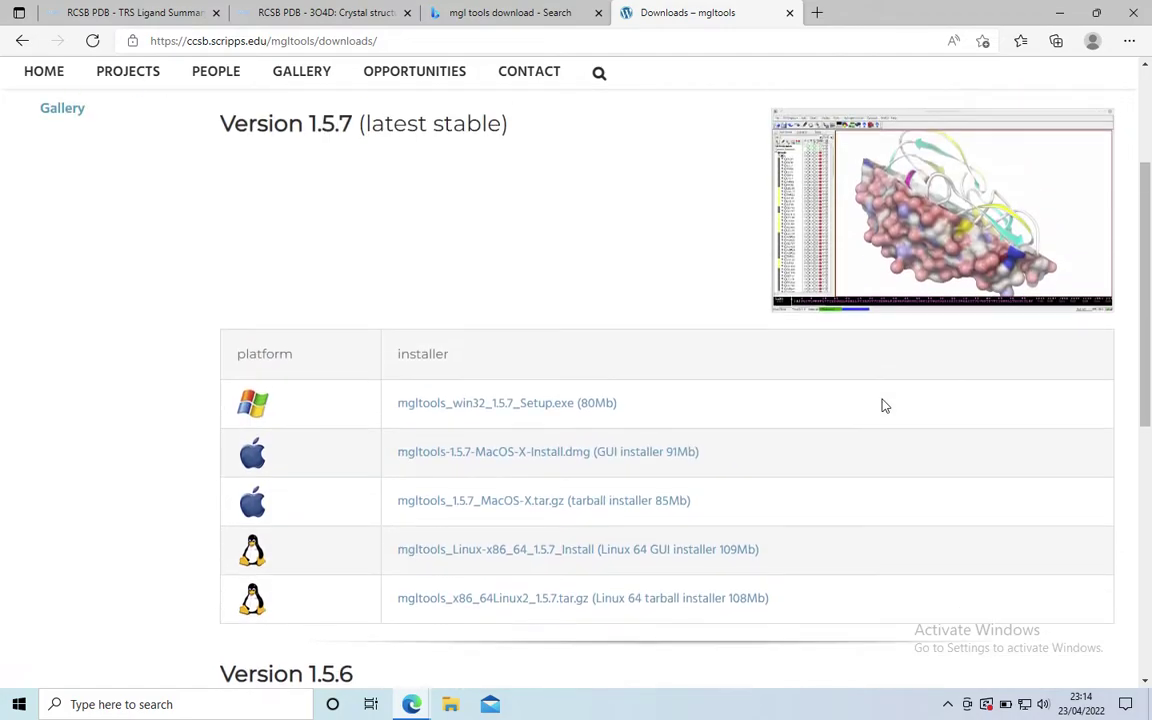
scroll(152, 404, down, 1)
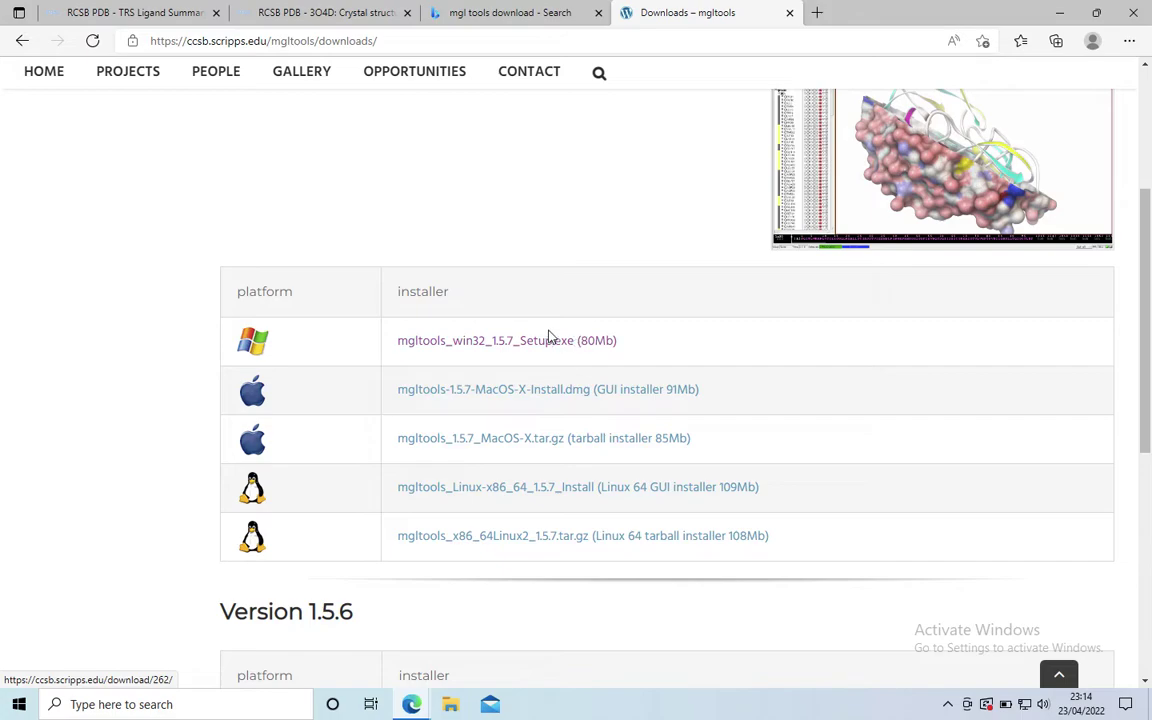
click(1047, 20)
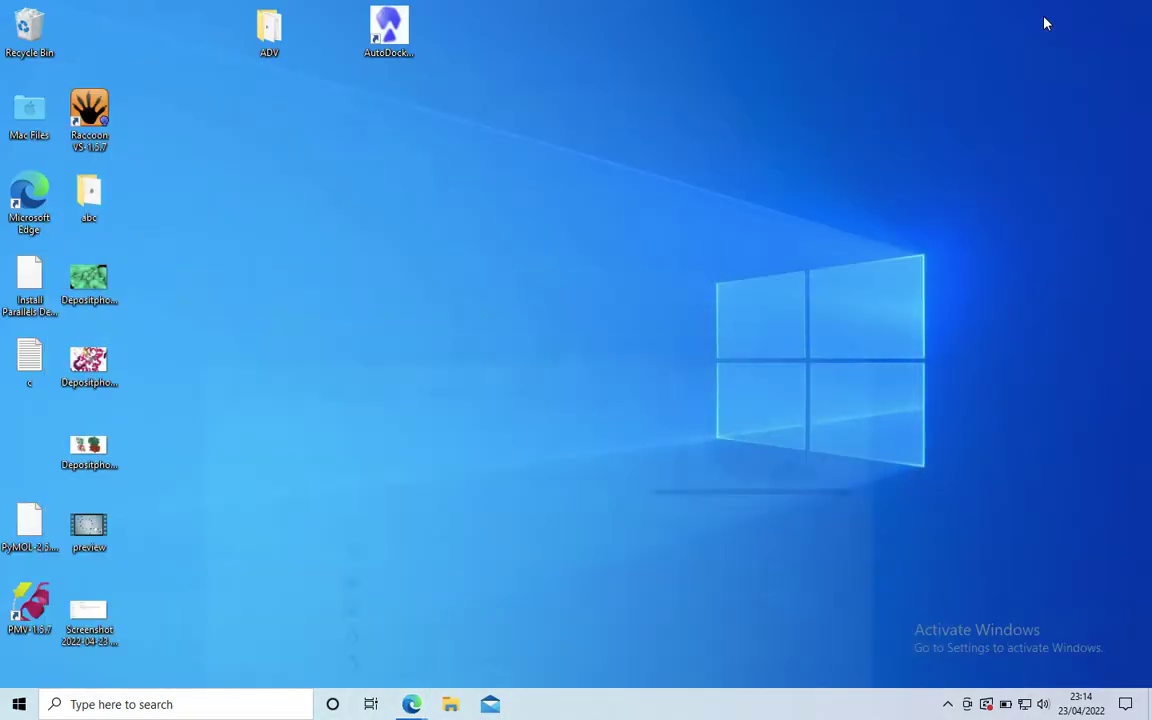
Launch AutoDockTools-1.5.7 from the desktop shortcut, postpone the registration and maximize the program window.
click(409, 51)
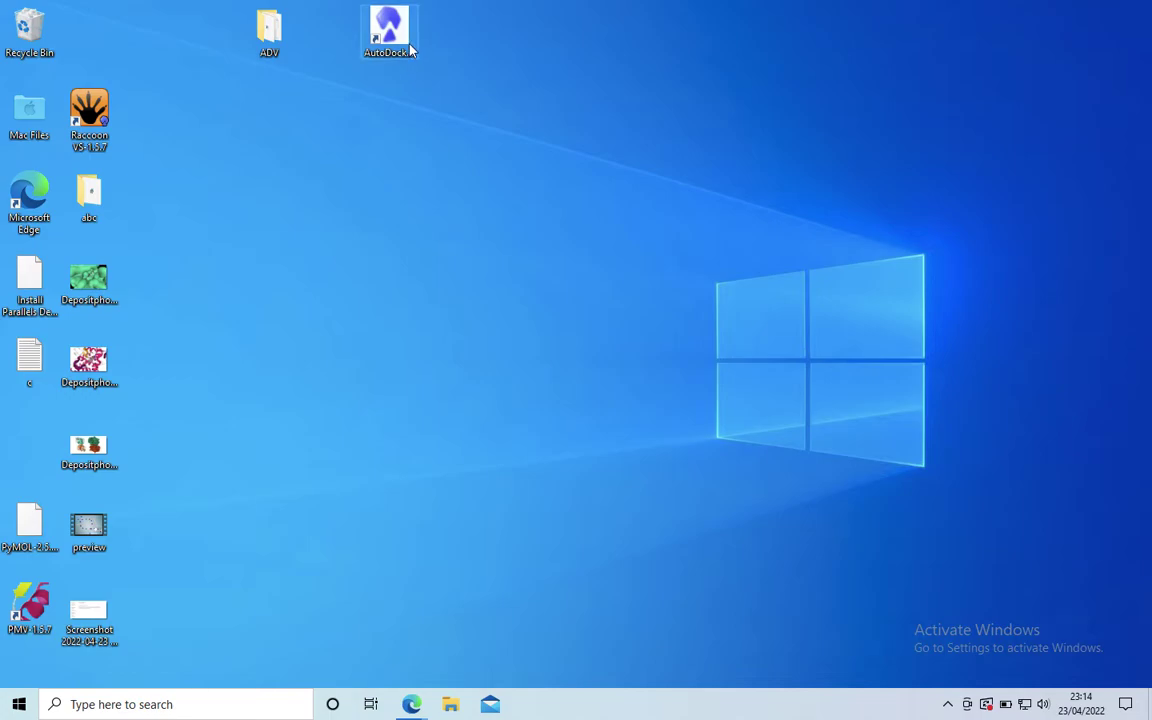
drag(372, 94, 413, 45)
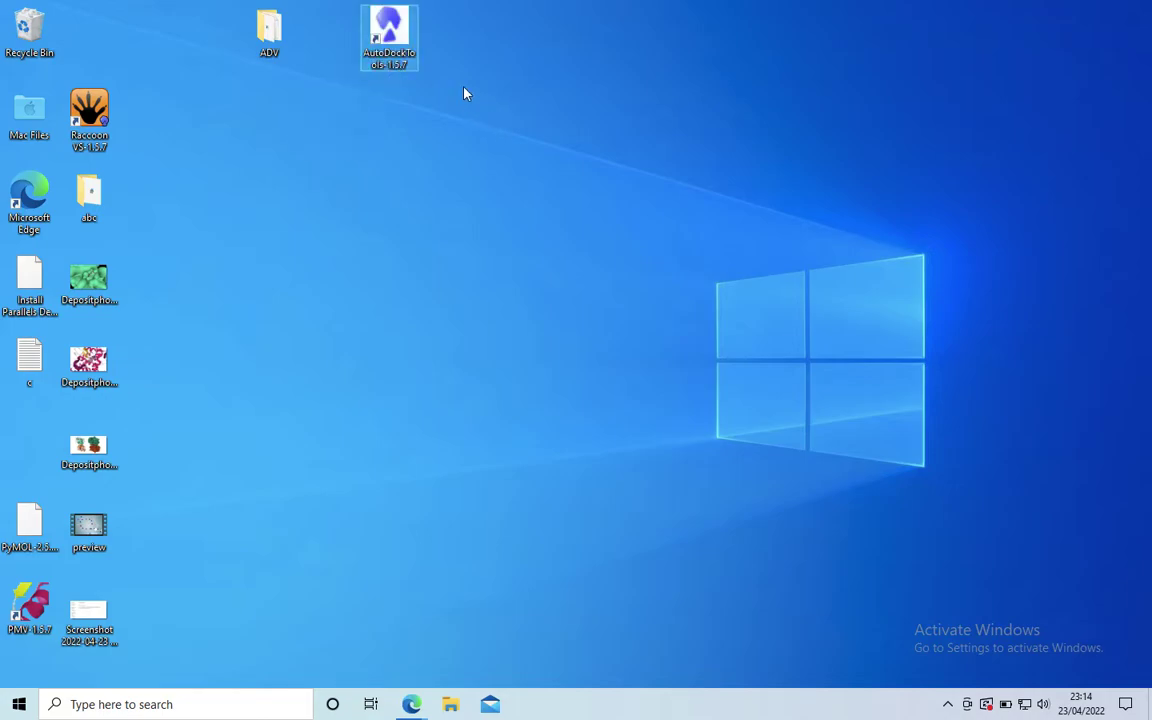
double_click(397, 42)
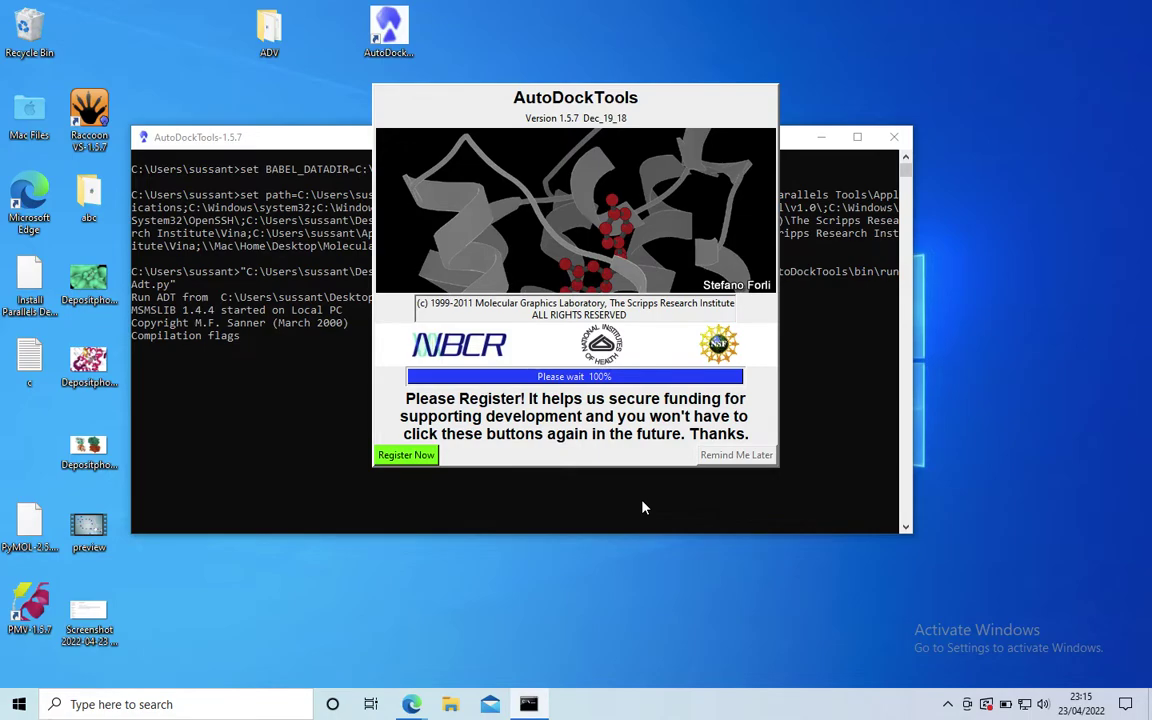
click(736, 455)
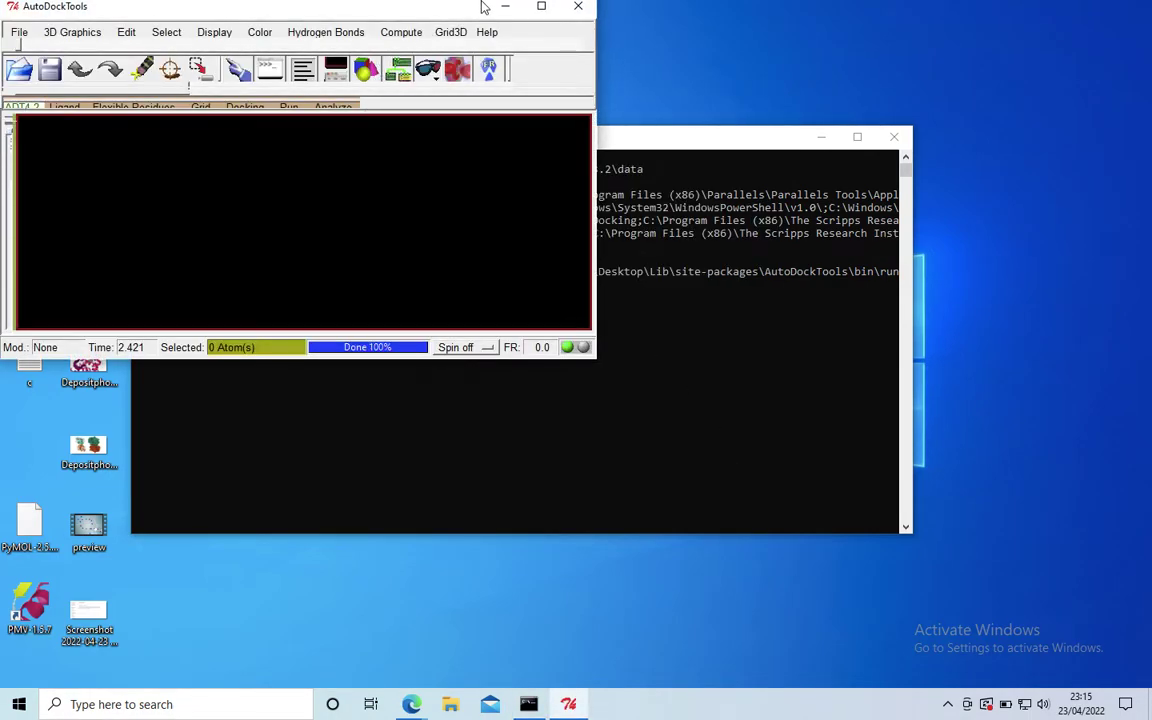
click(541, 6)
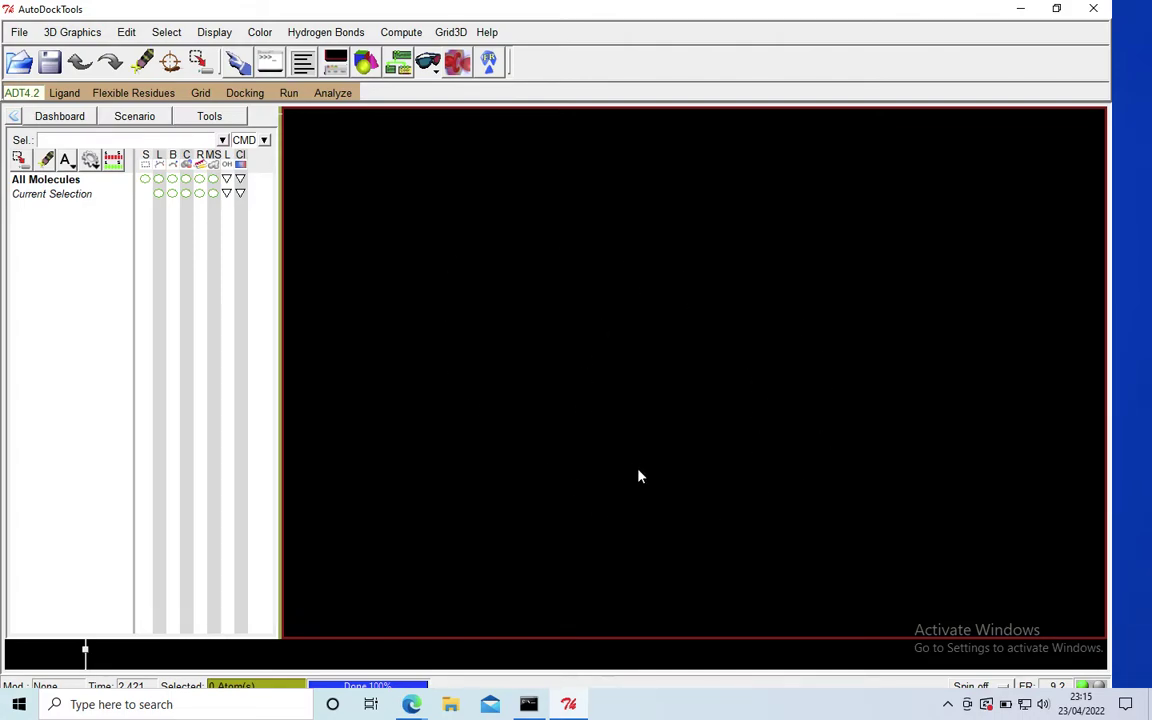
Minimize the AutoDockTools window and its console, and check the Vina files in the desktop's ADV folder.
click(1020, 14)
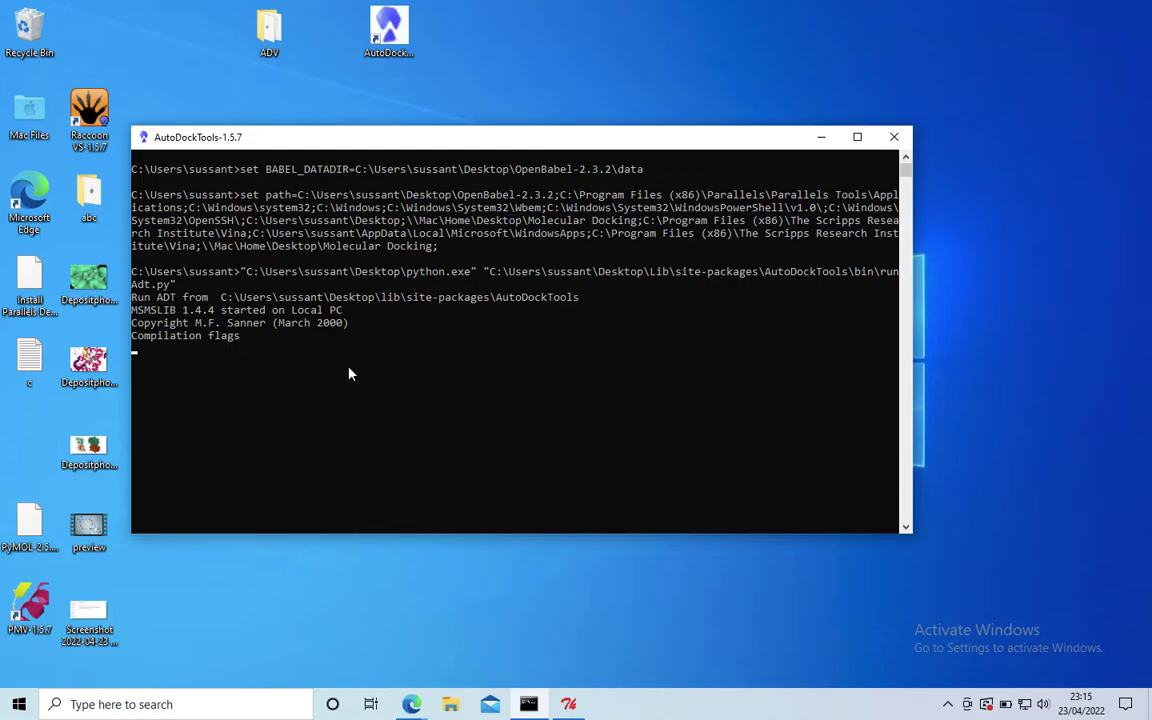
click(820, 137)
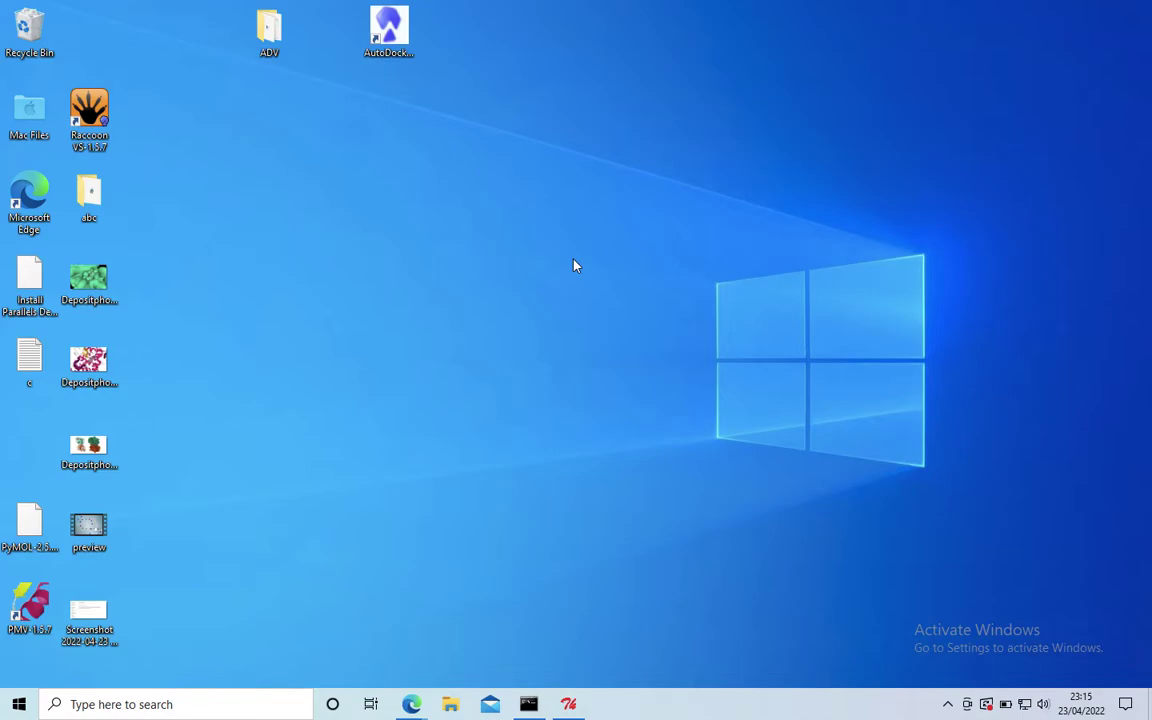
double_click(271, 50)
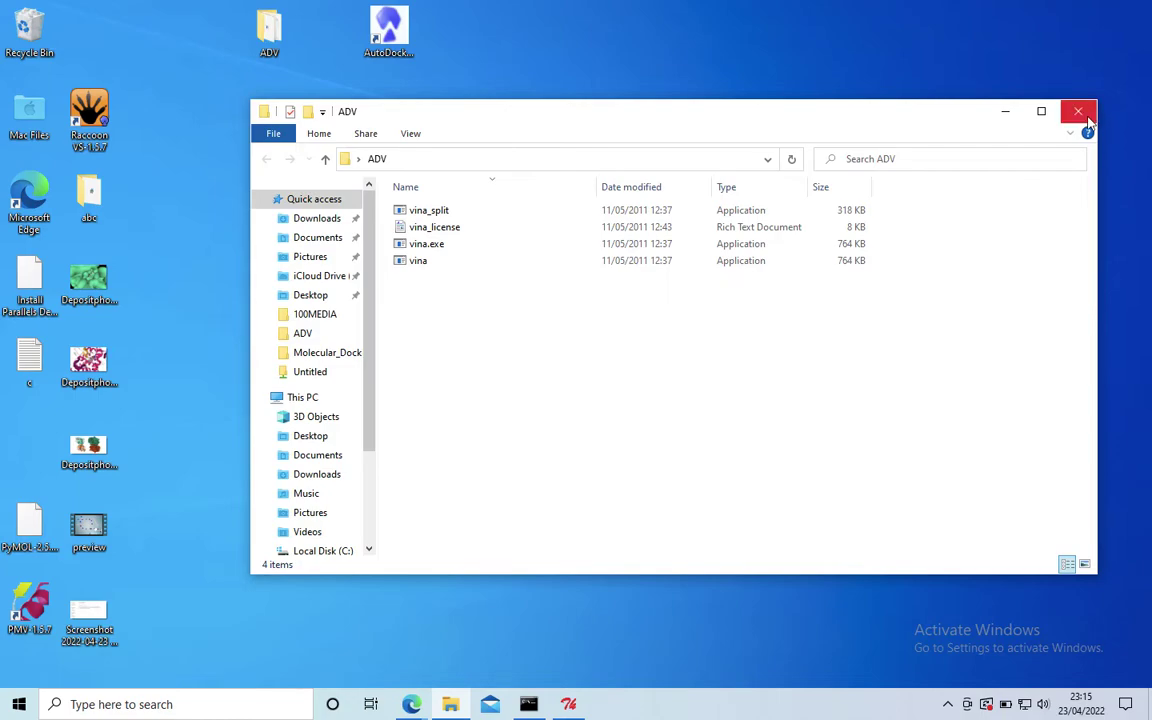
click(1077, 111)
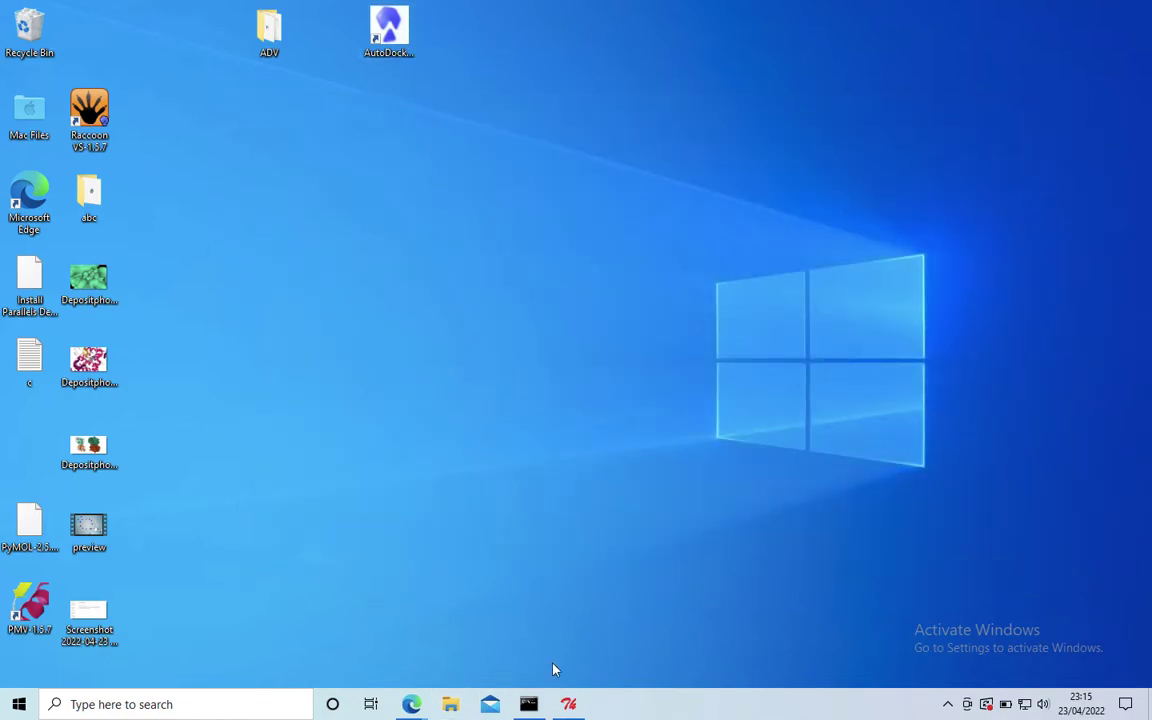
Switch to the Edge window with the RCSB PDB pages and close the "mgl tools download" search and MGLTools Downloads tabs.
mouse_move(400, 700)
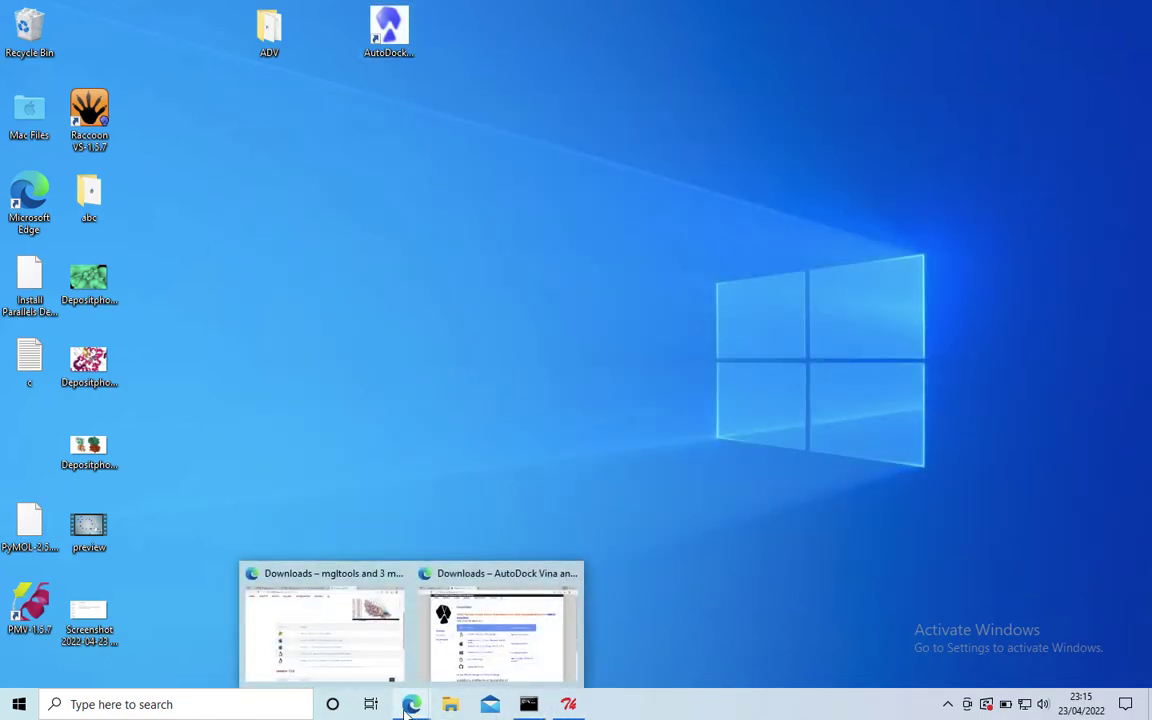
click(322, 630)
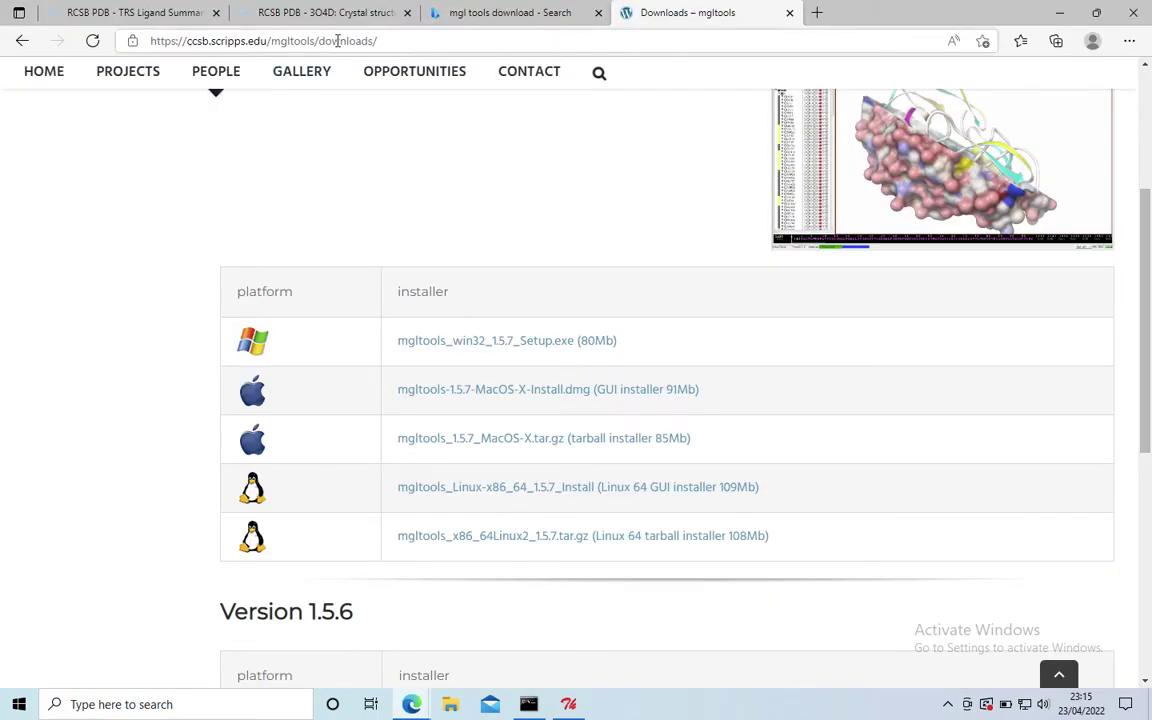
click(292, 12)
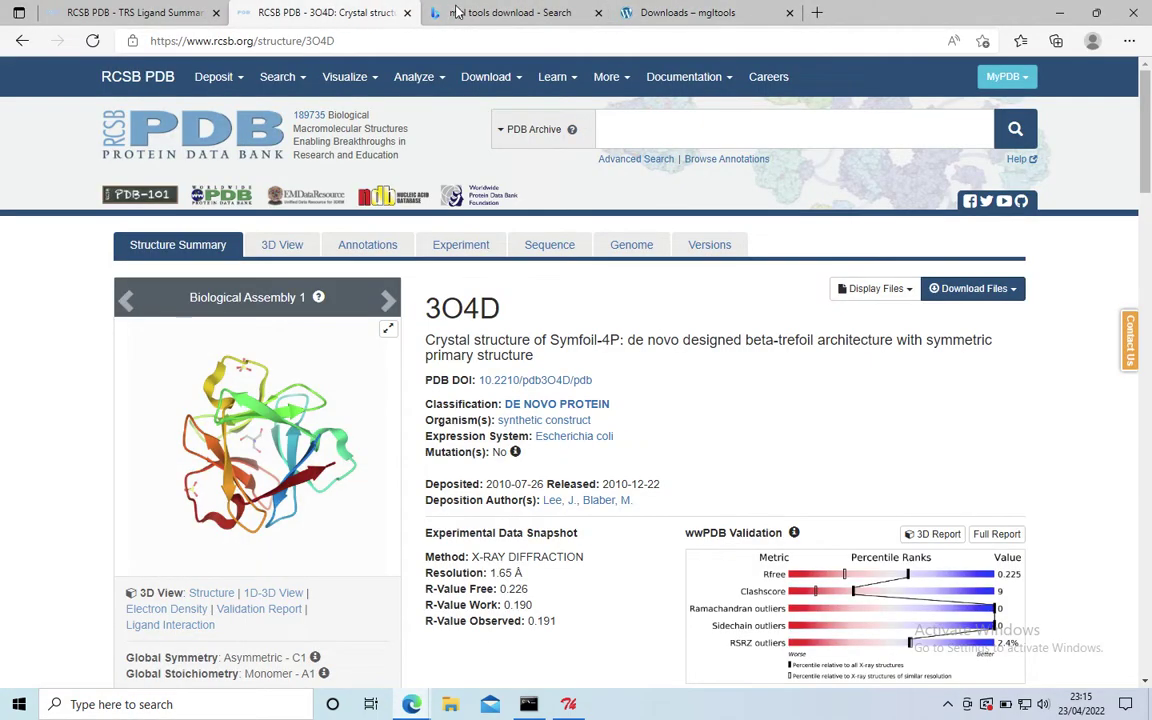
click(595, 13)
click(595, 13)
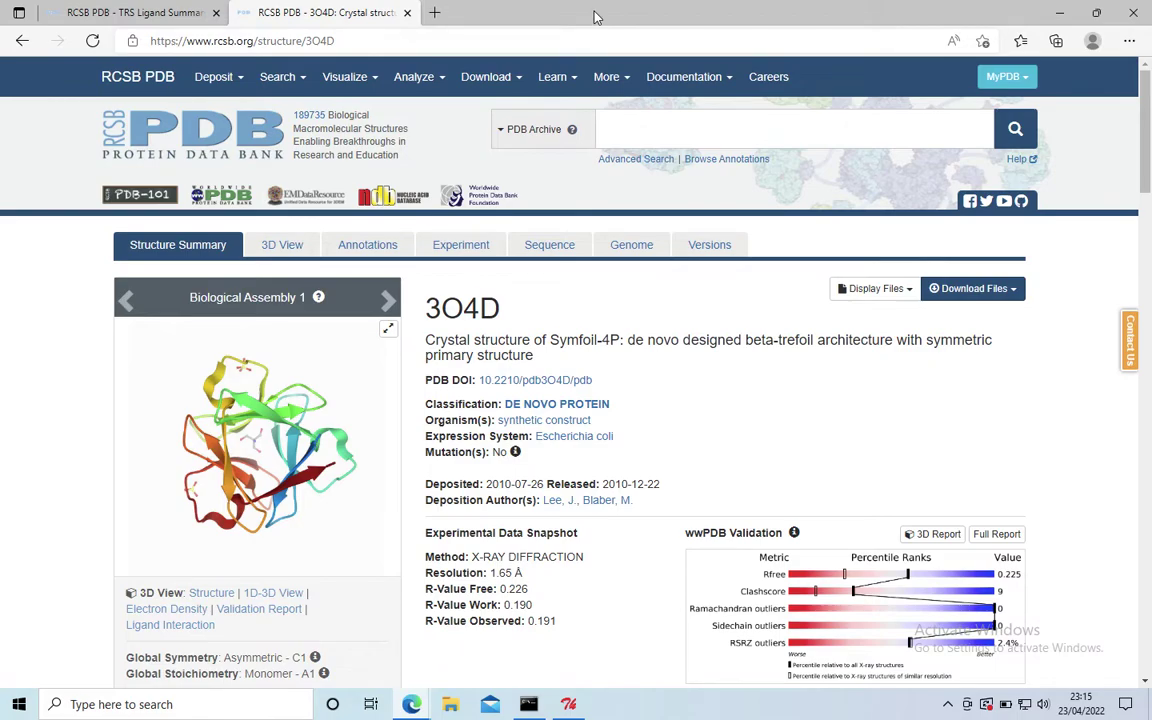
Review the TRS ligand summary page on RCSB PDB and return to the 3O4D structure page.
click(182, 14)
click(312, 13)
click(157, 20)
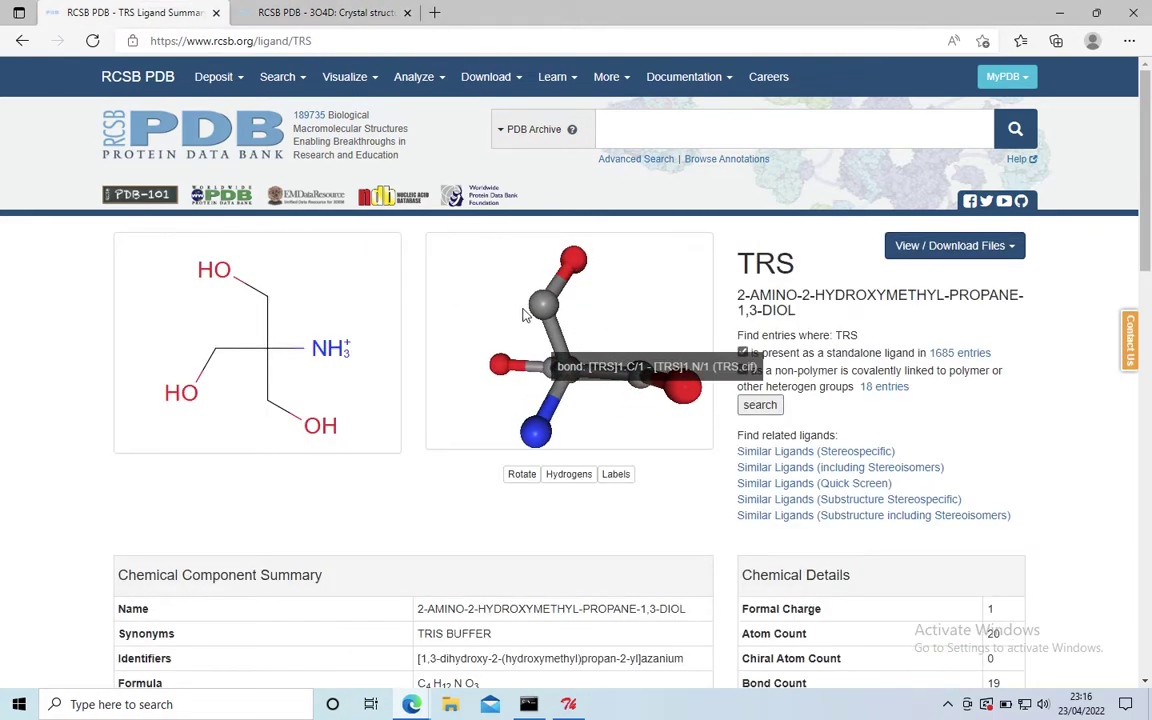
click(302, 10)
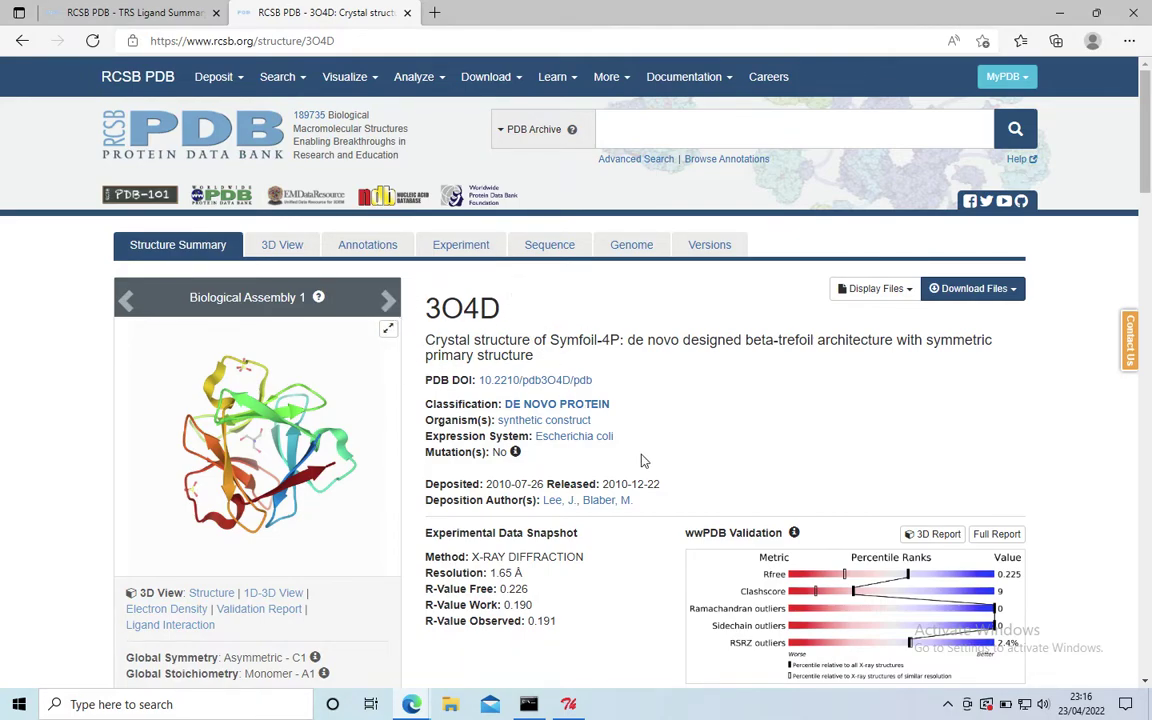
Examine the 3O4D structure summary and the enlarged image of Biological Assembly 1.
scroll(577, 409, down, 1)
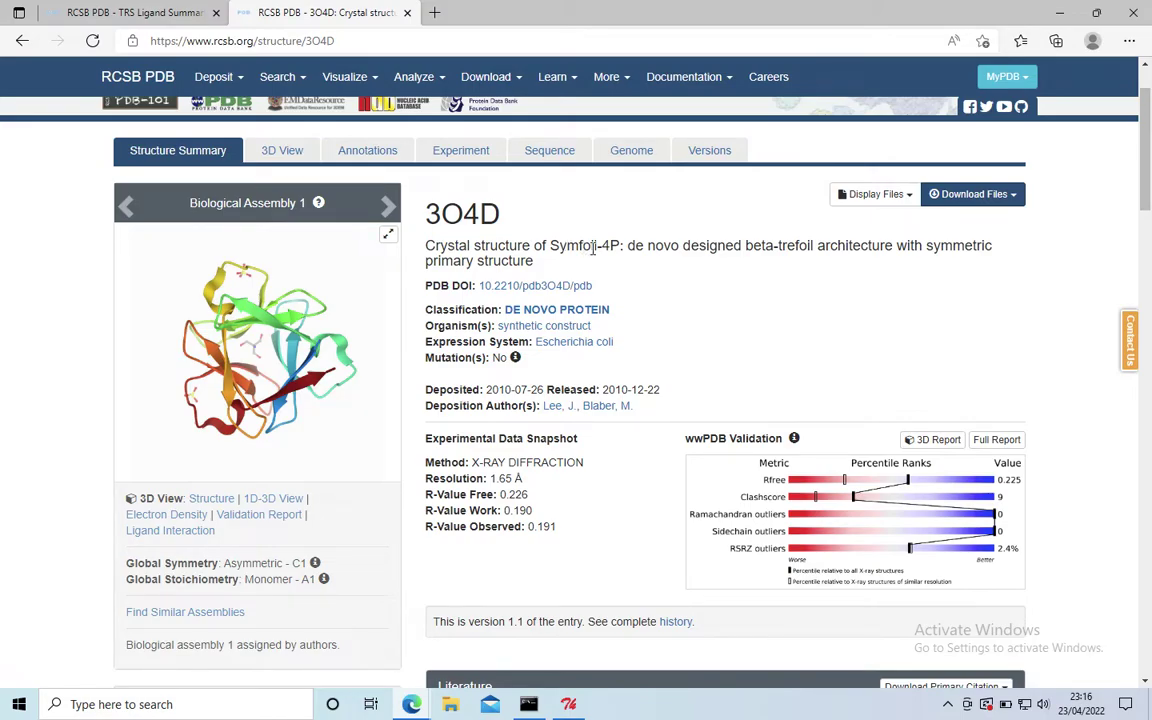
scroll(540, 560, down, 10)
scroll(540, 560, up, 7)
scroll(540, 560, up, 4)
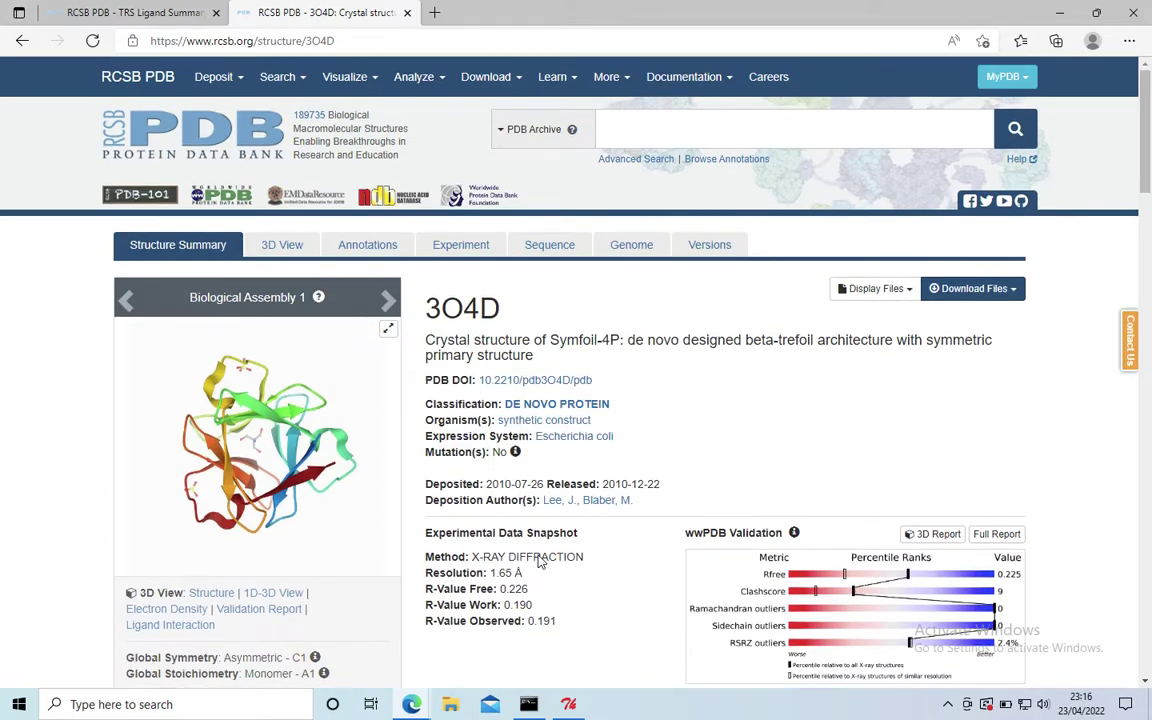
click(386, 330)
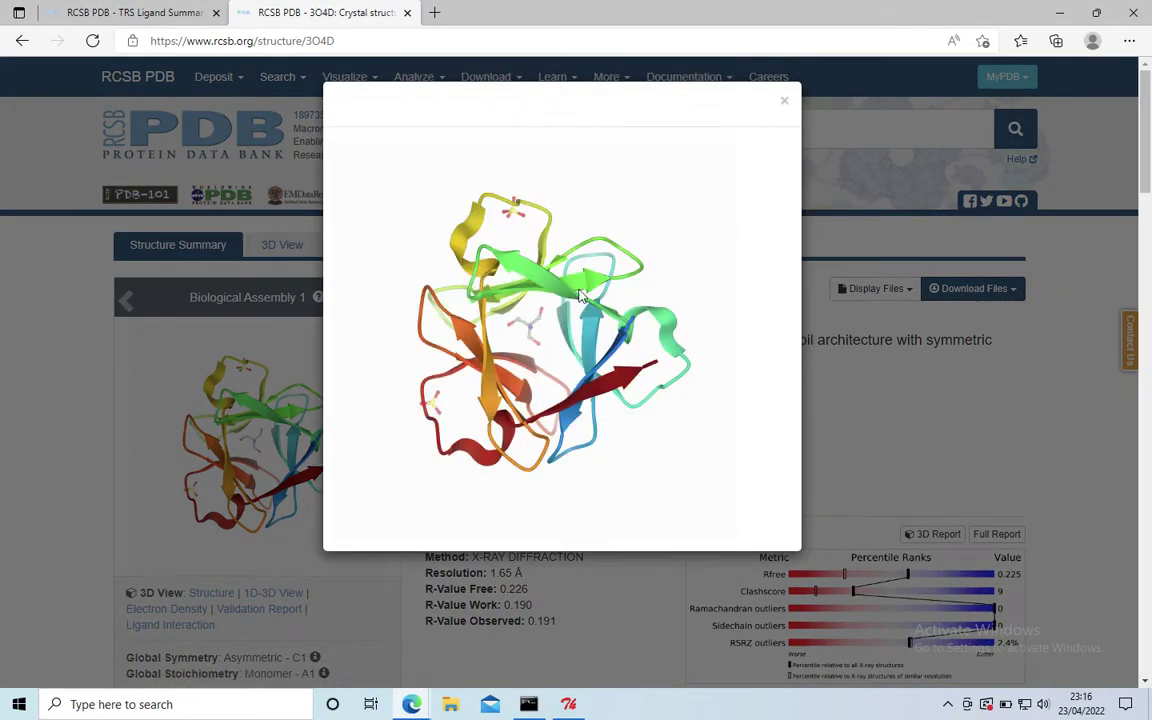
click(786, 107)
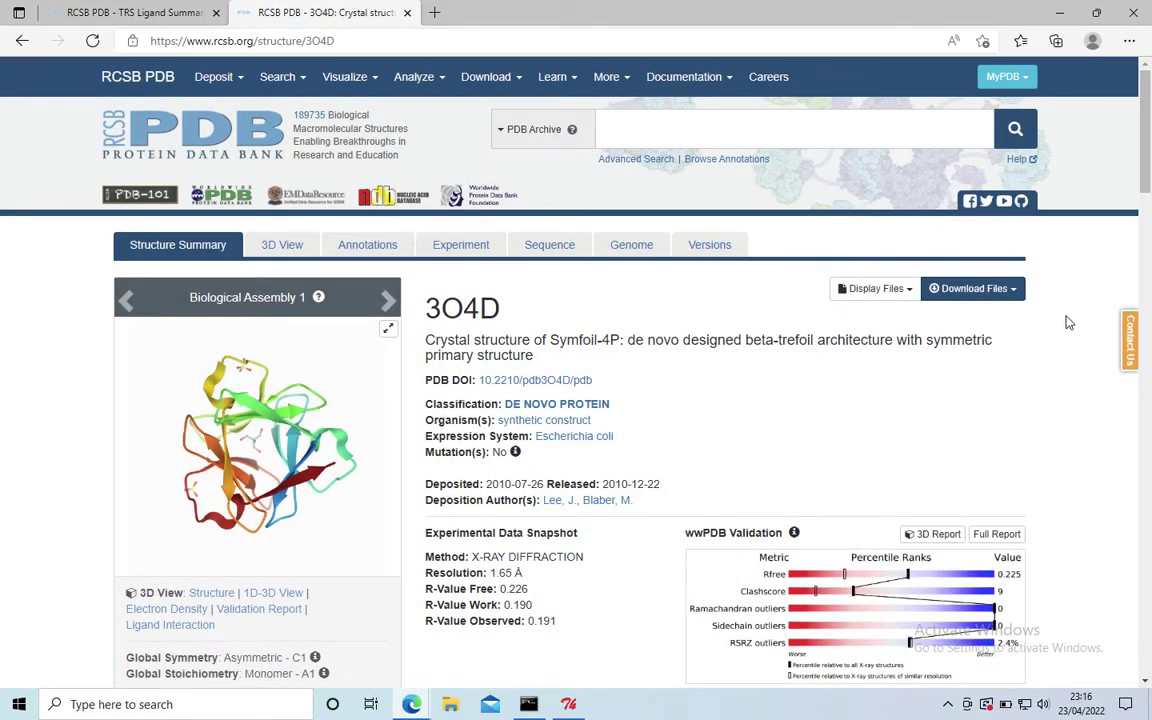
Download the 3O4D structure in PDB Format and copy the 3o4d file from the Downloads folder.
click(1014, 290)
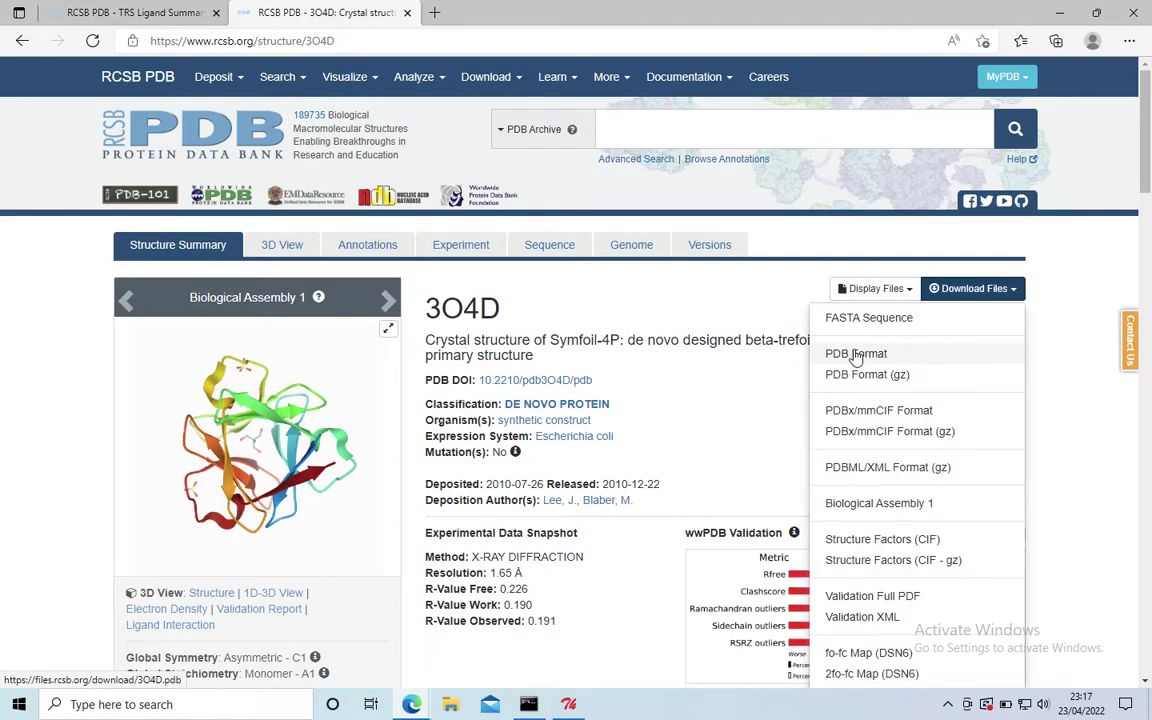
click(926, 361)
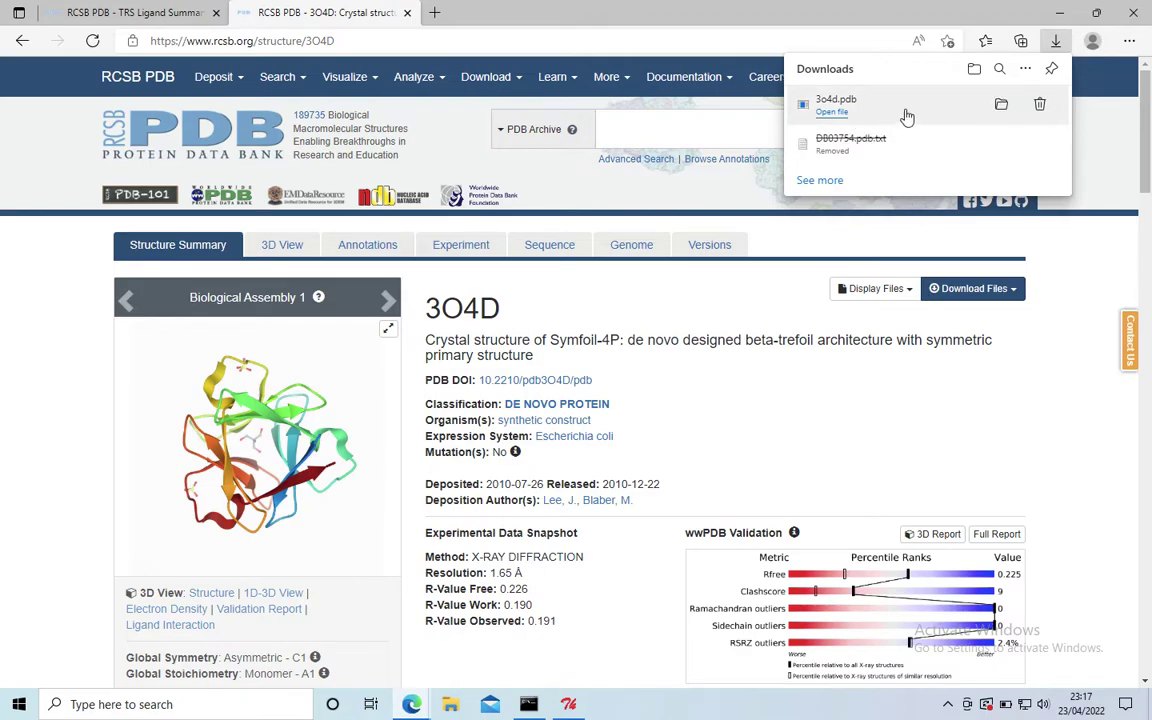
click(1001, 104)
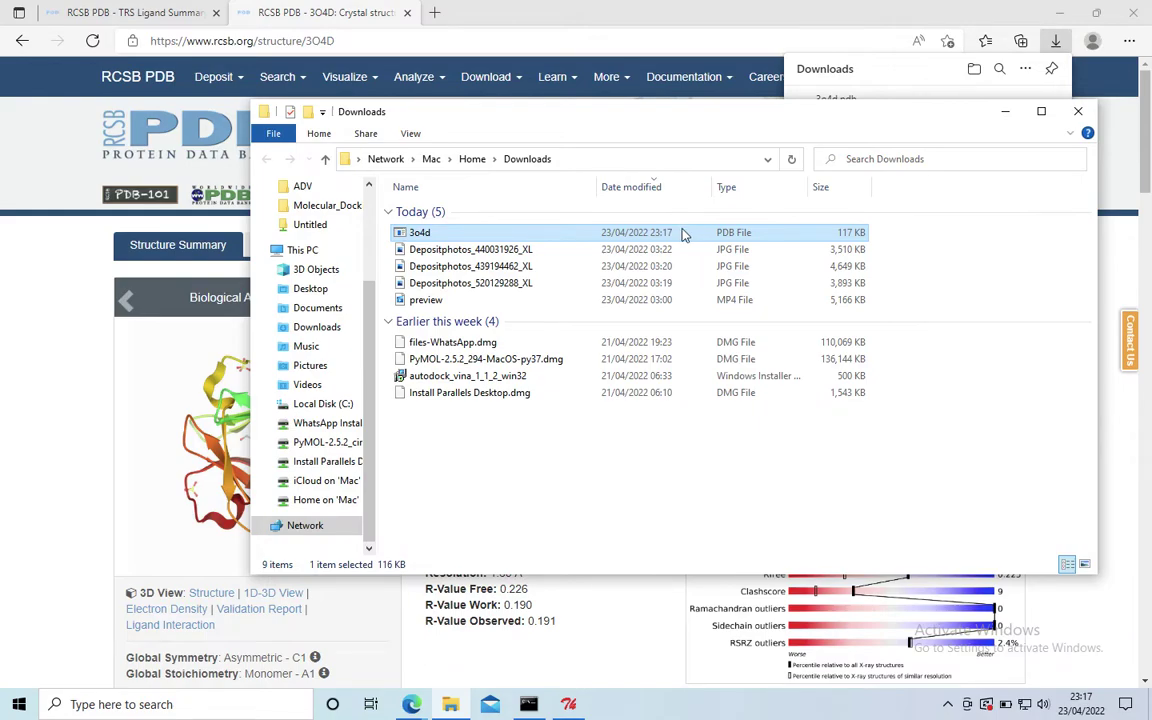
right_click(683, 231)
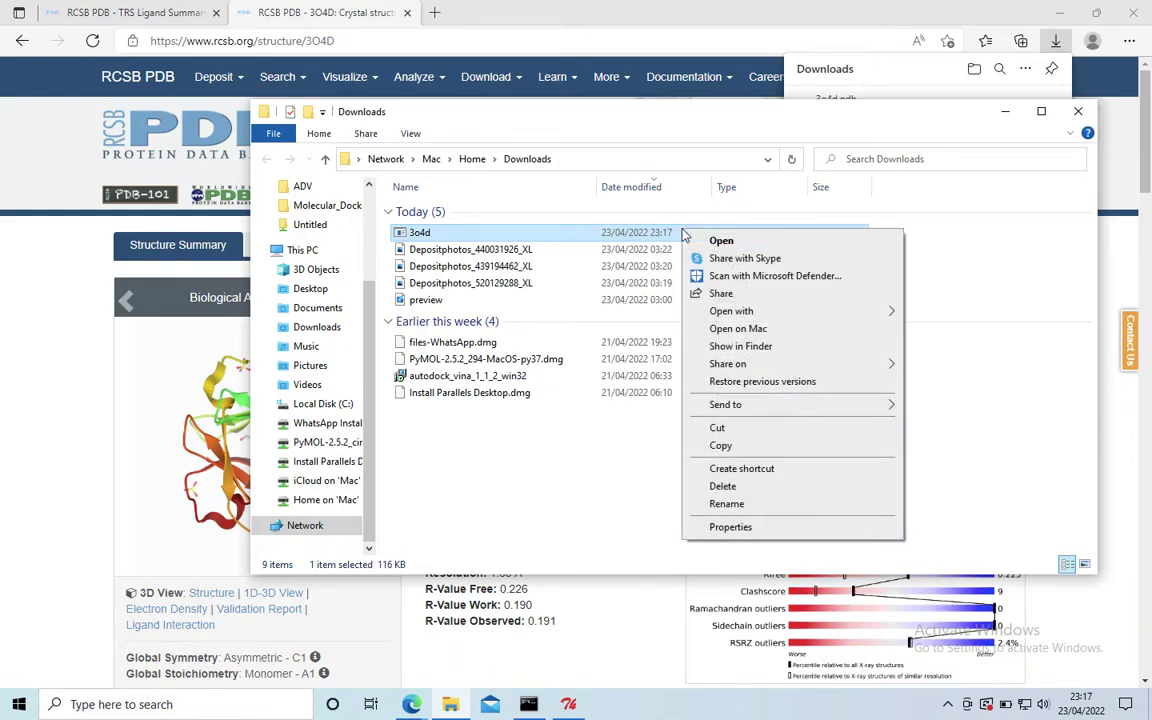
click(752, 446)
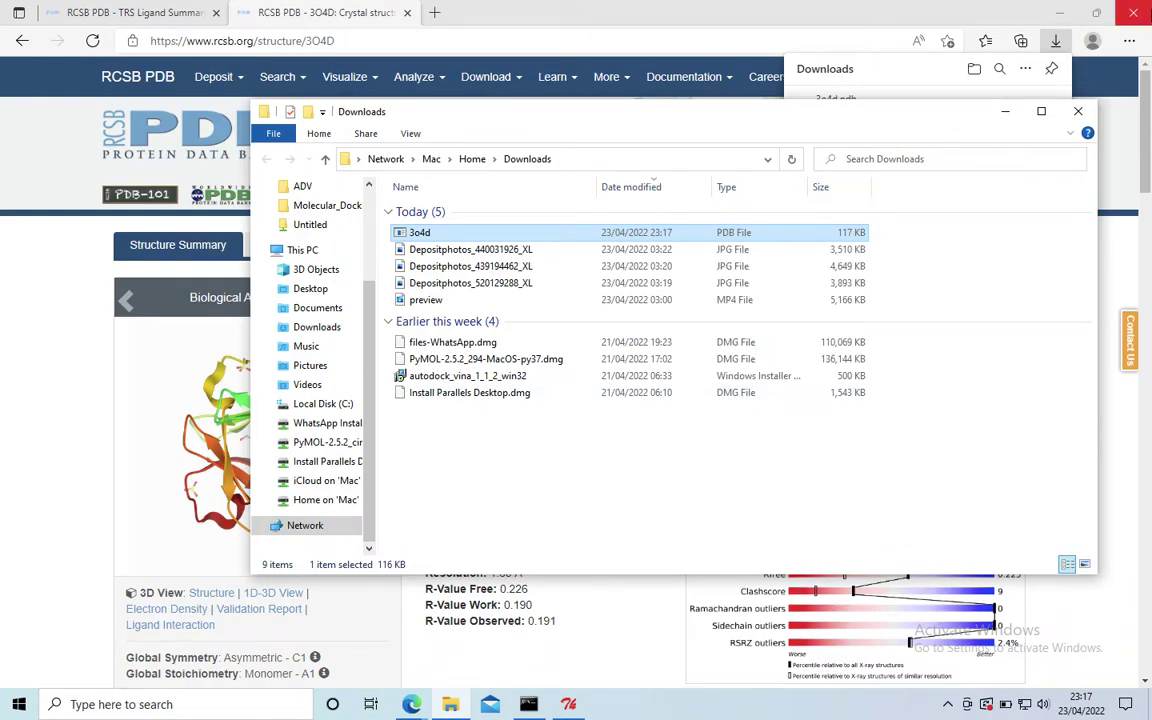
Minimize the browser and Downloads windows, and paste the 3o4d file into the desktop's ADV folder.
click(955, 12)
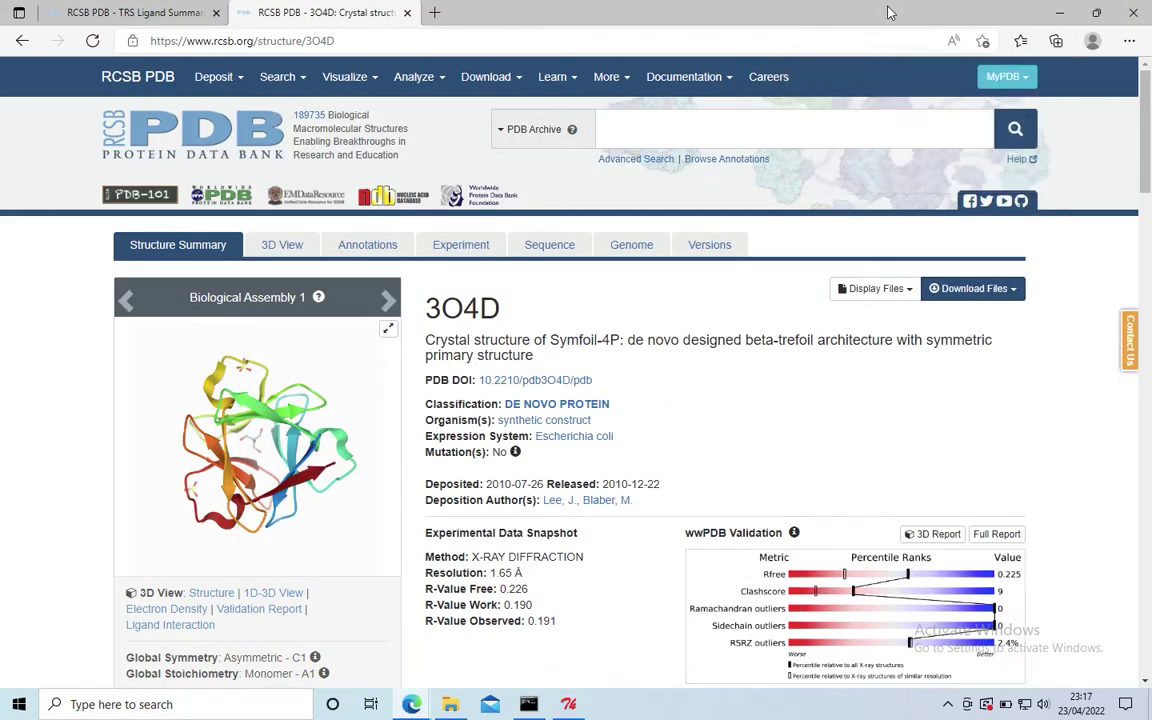
click(1058, 12)
click(1005, 111)
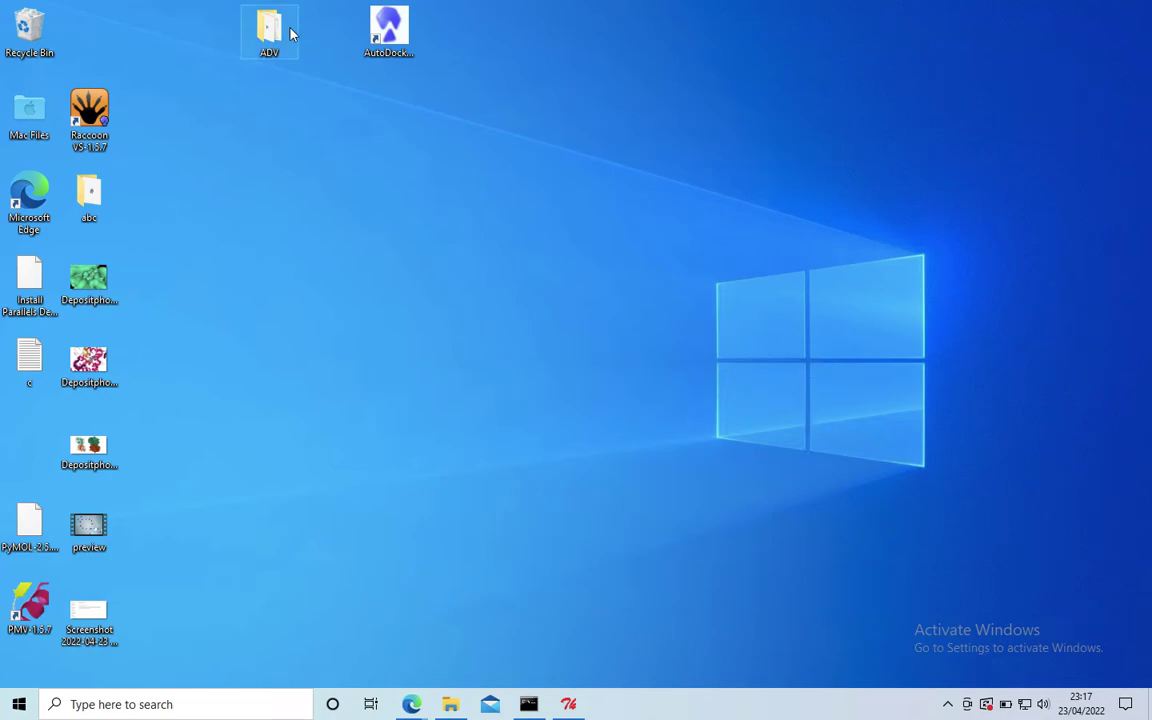
double_click(290, 34)
right_click(523, 410)
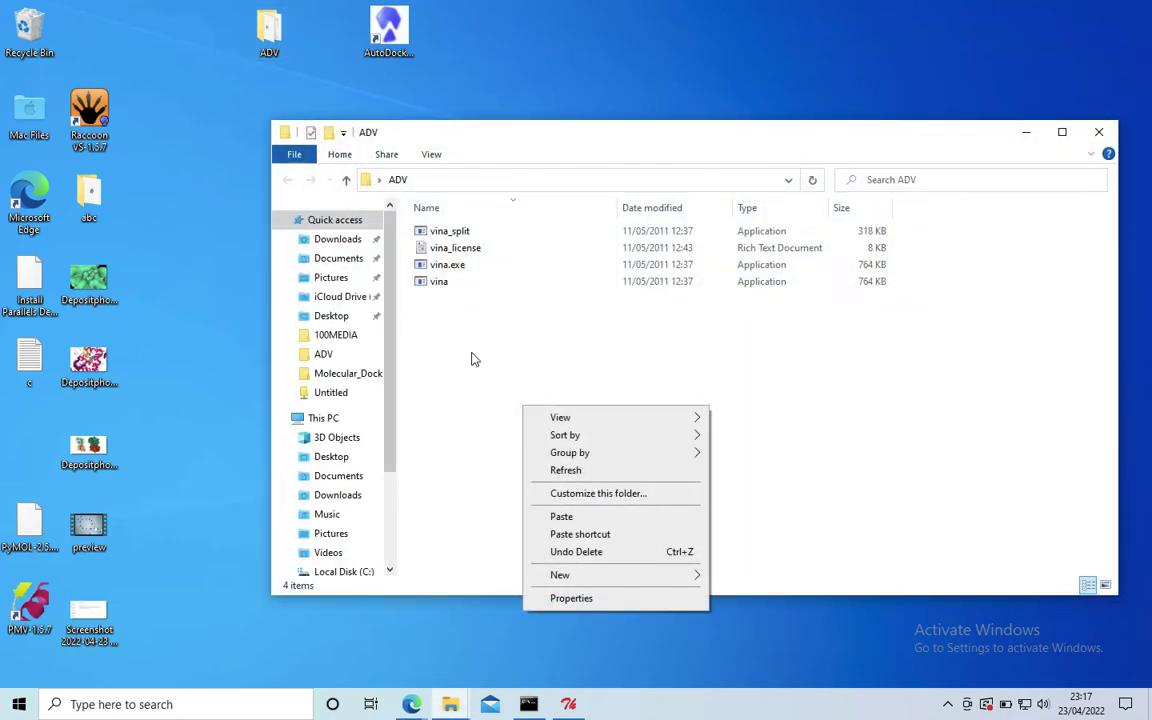
click(561, 516)
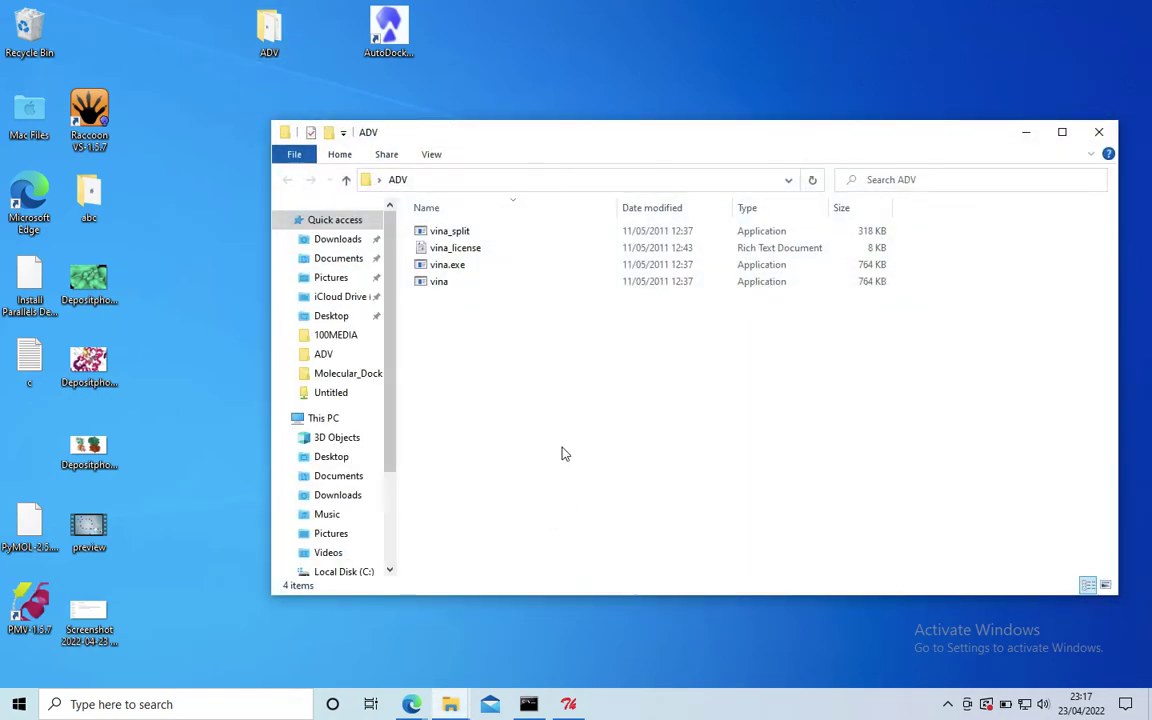
click(563, 453)
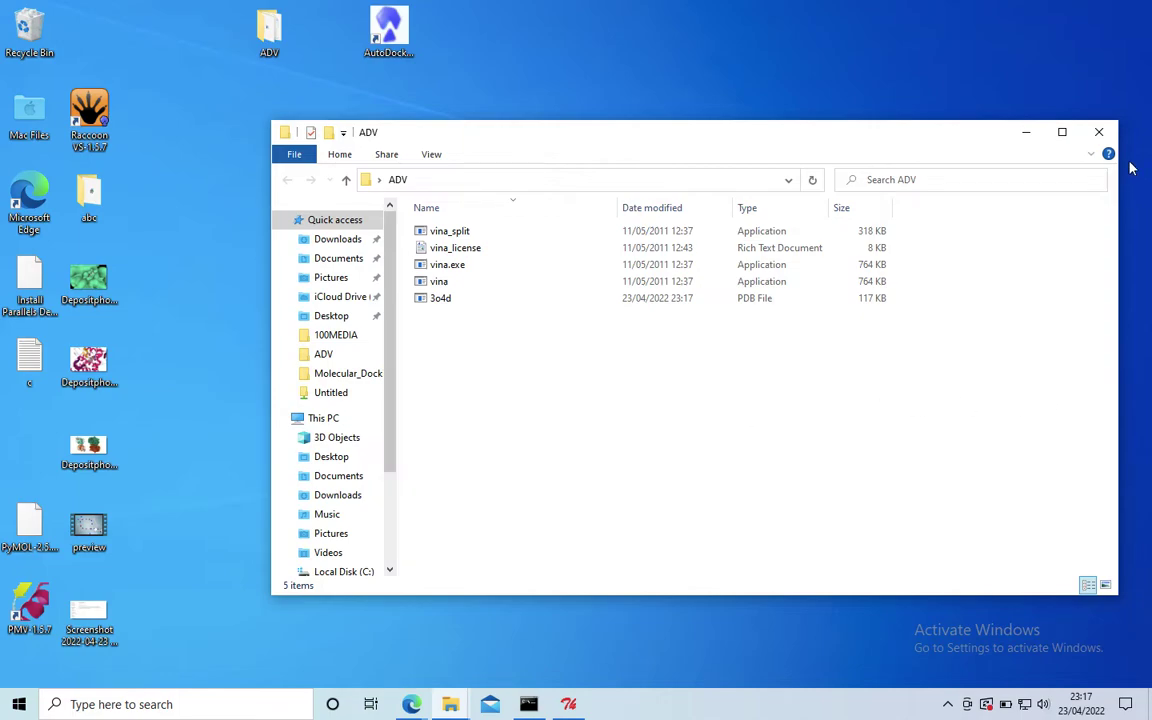
click(1034, 134)
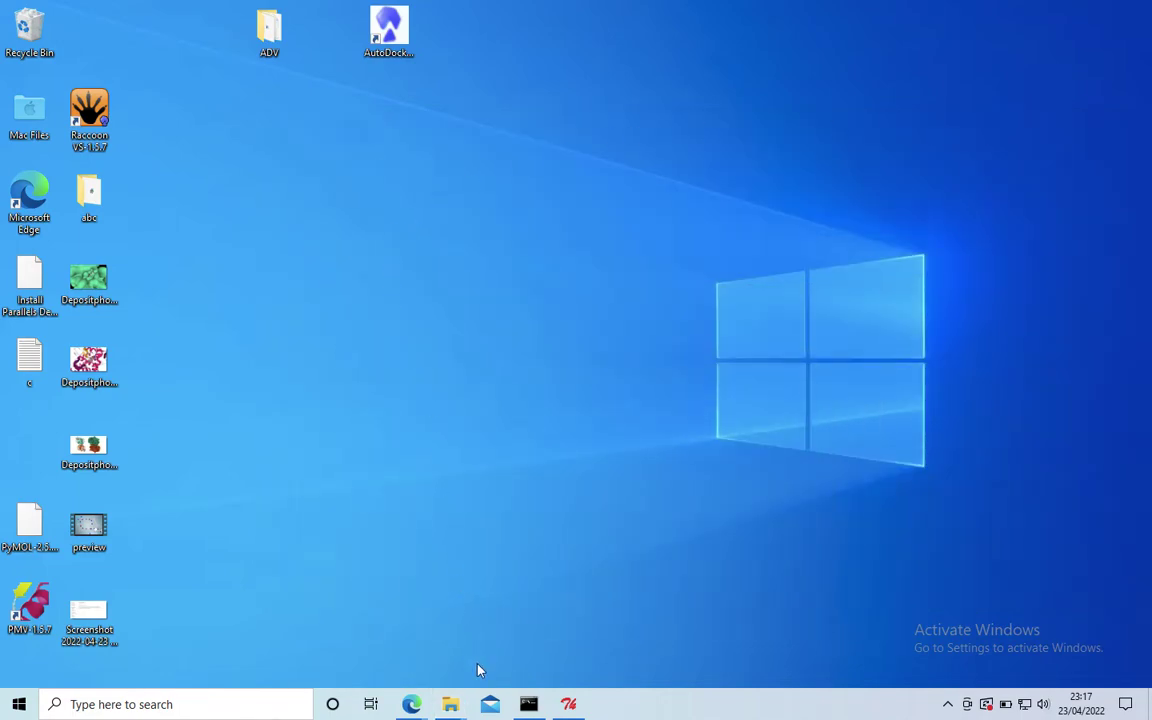
Switch to Microsoft Edge, revisit the TRS ligand and 3O4D structure pages, and check the file formats offered for the TRS ligand.
mouse_move(411, 702)
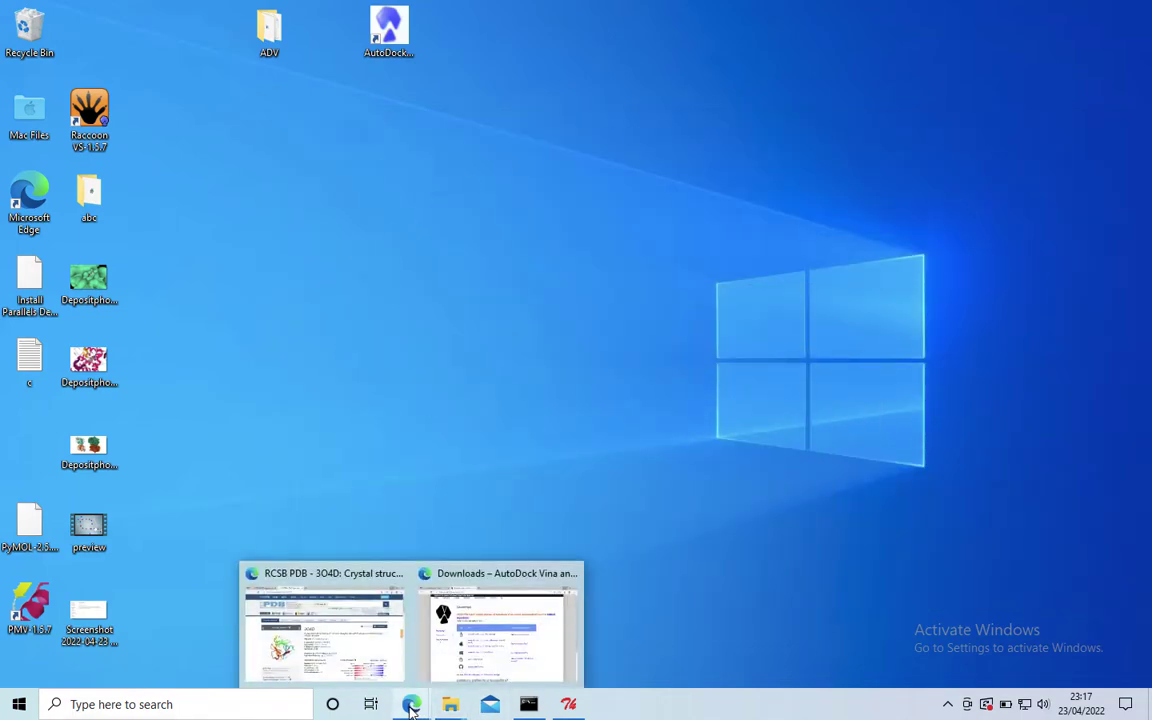
click(361, 643)
click(108, 12)
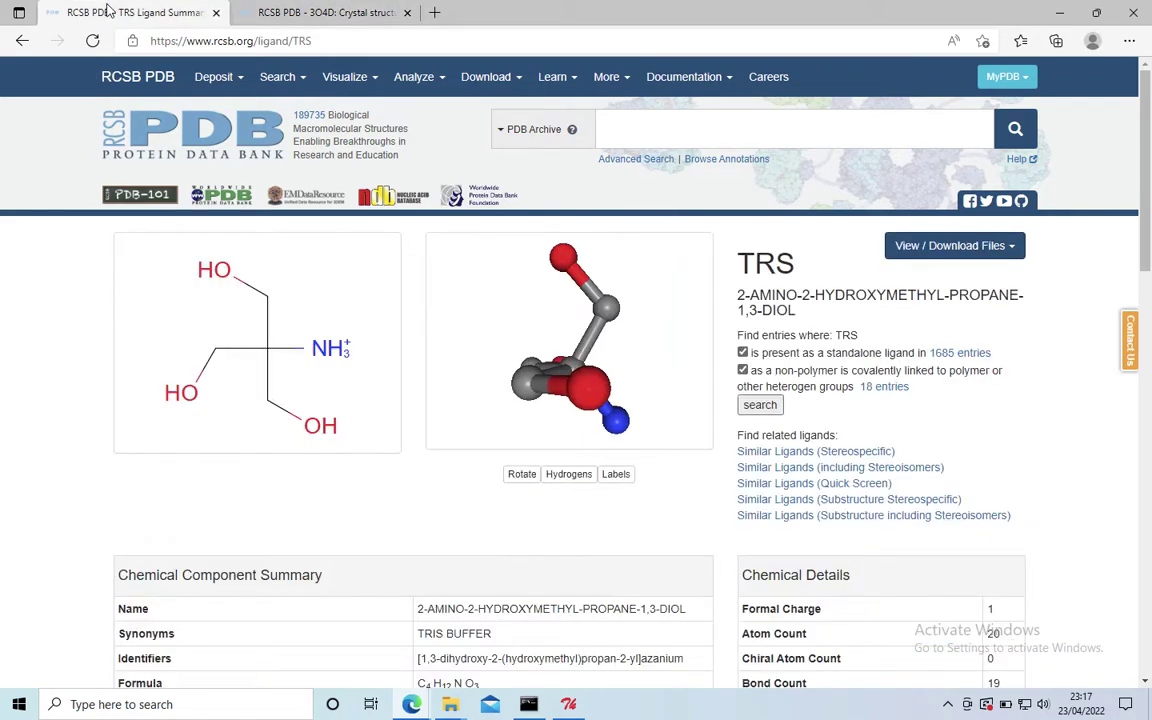
click(322, 12)
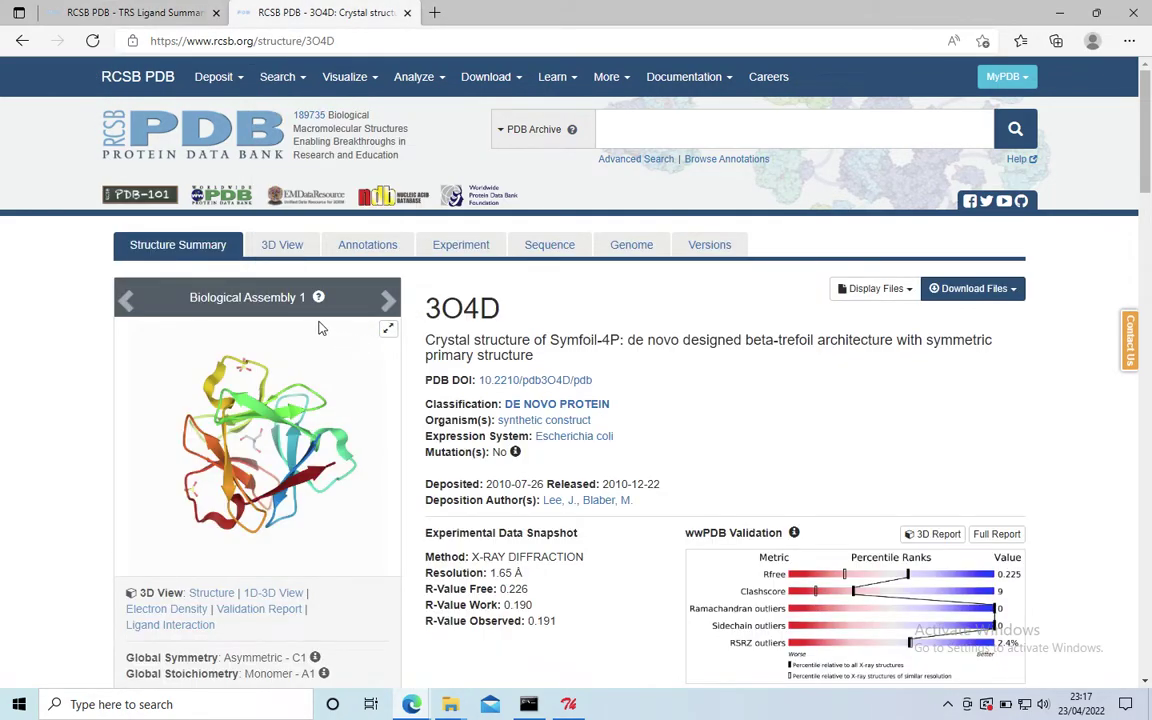
click(126, 9)
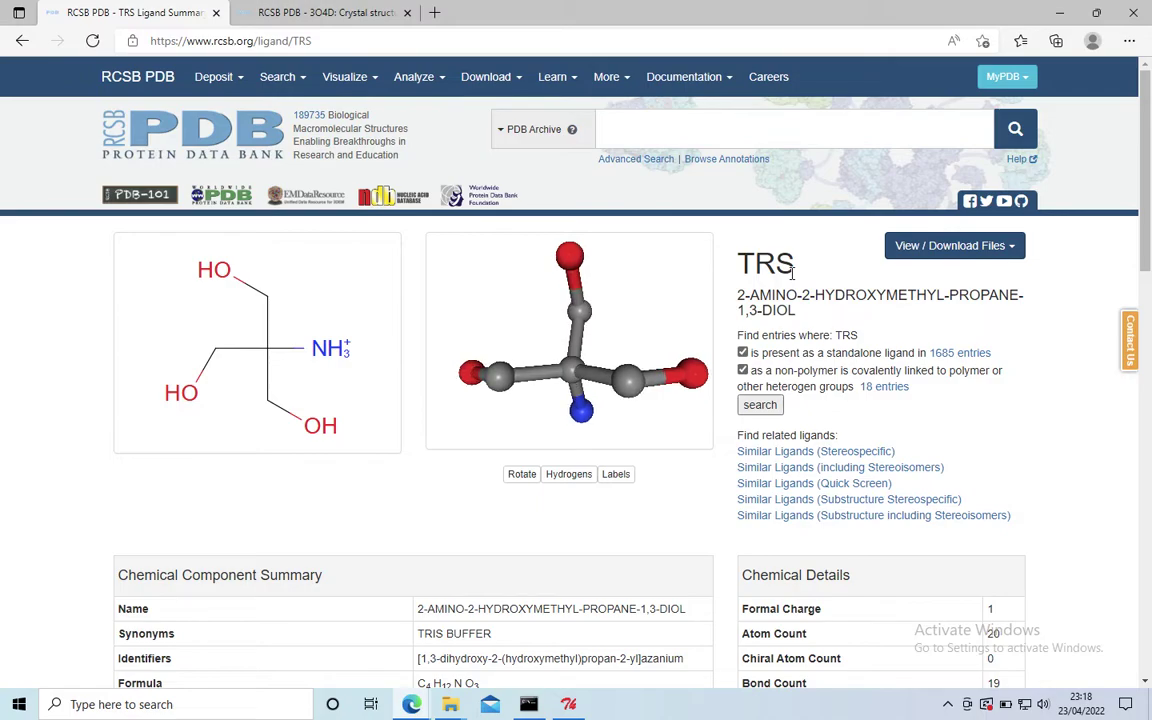
click(968, 257)
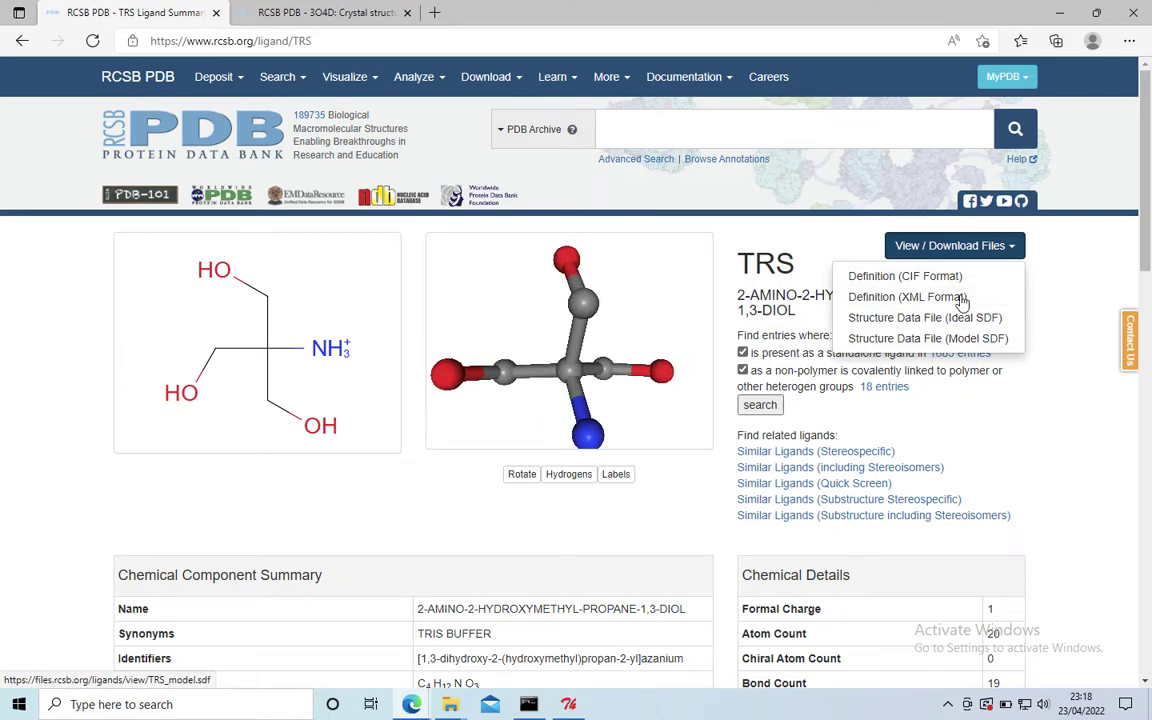
click(1066, 330)
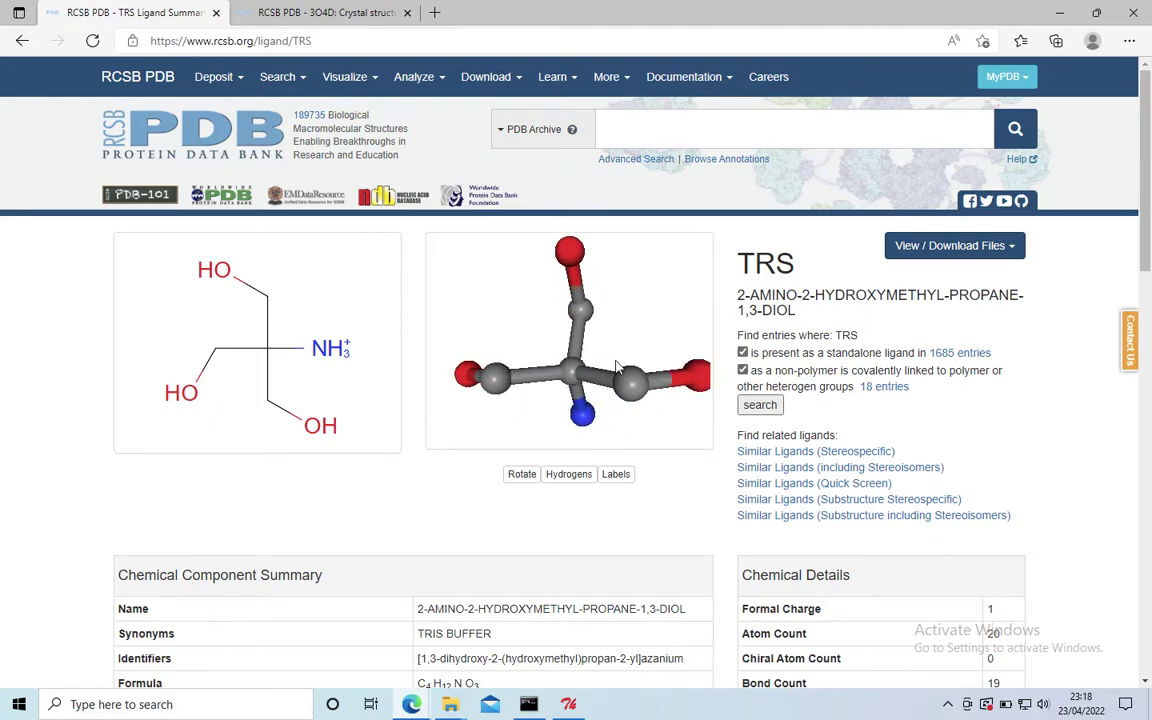
Open the DrugBank entry DB03754 from the Drug Info section of the TRS ligand page.
scroll(381, 532, down, 5)
scroll(381, 532, down, 8)
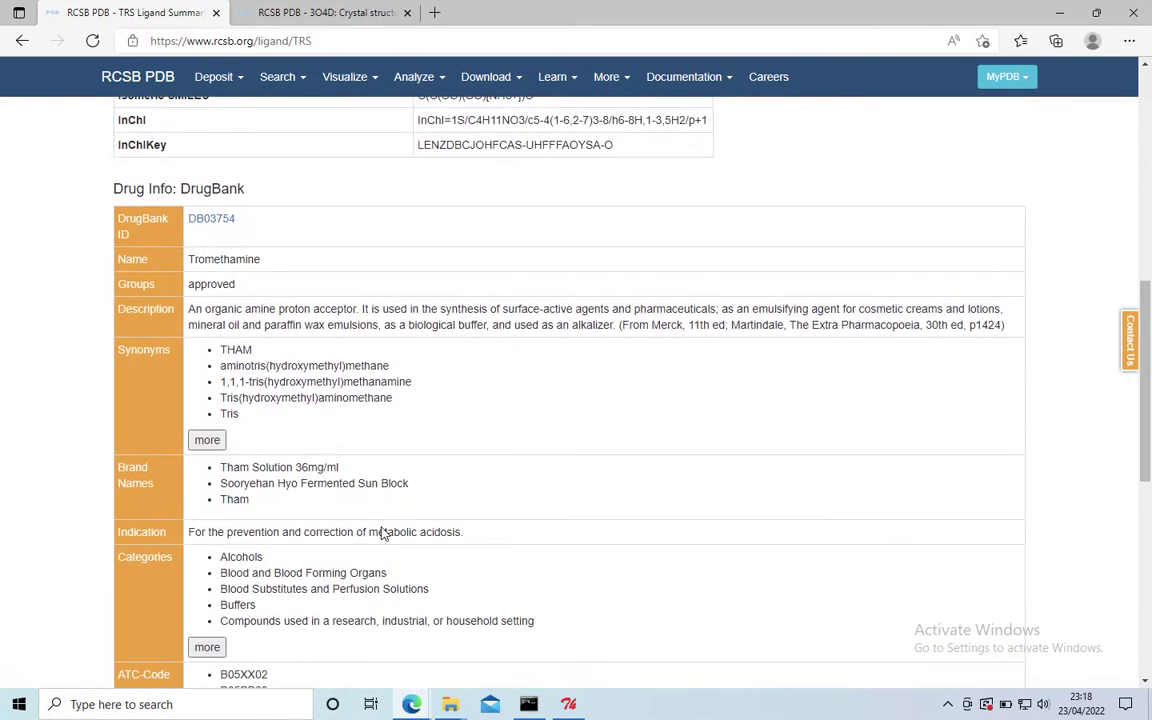
scroll(381, 532, down, 3)
scroll(381, 532, up, 20)
scroll(381, 533, down, 5)
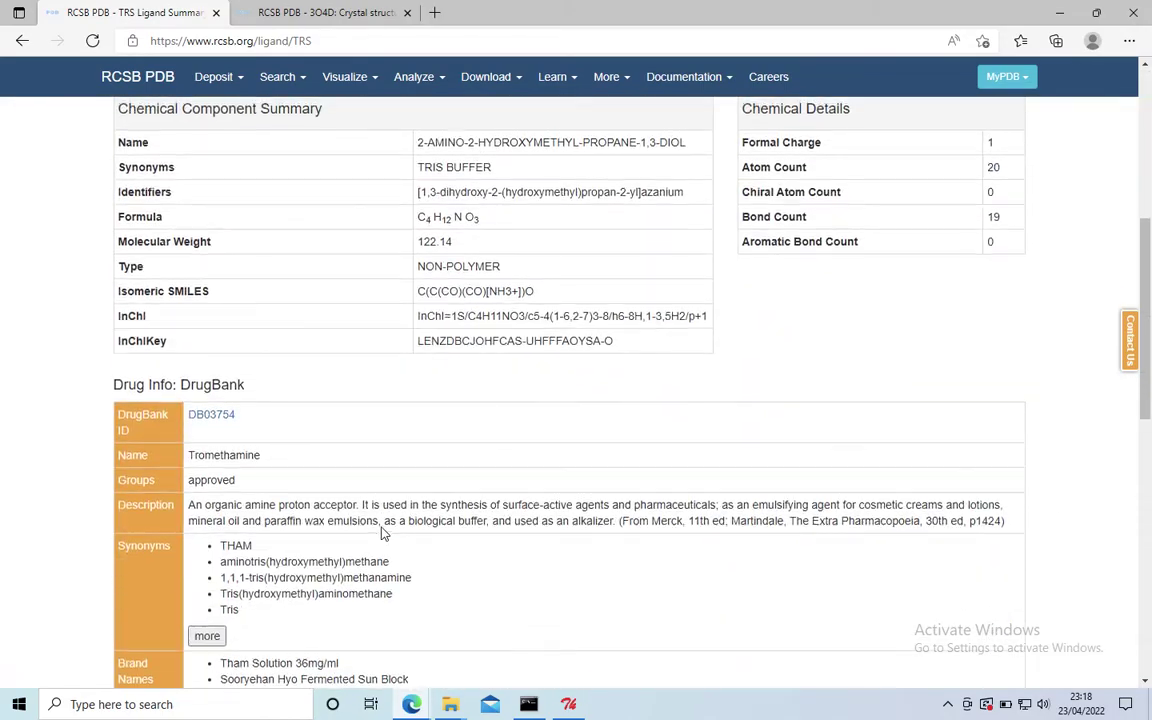
scroll(303, 437, up, 5)
scroll(303, 440, down, 3)
scroll(303, 440, down, 3)
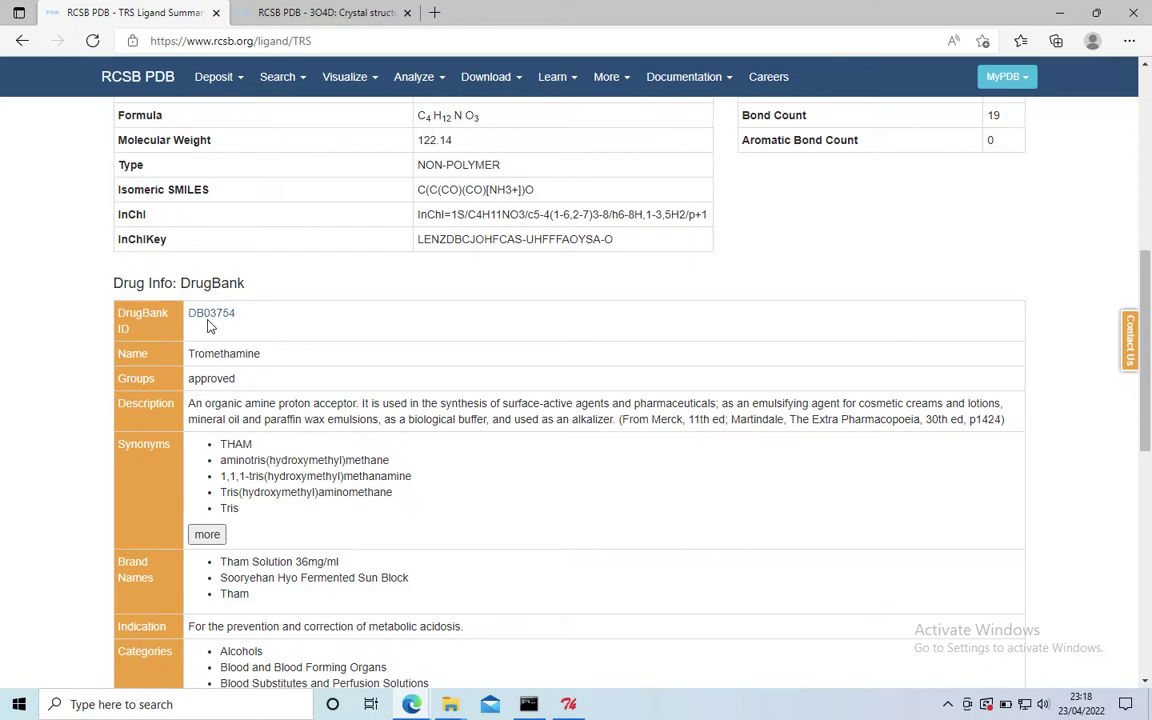
click(213, 318)
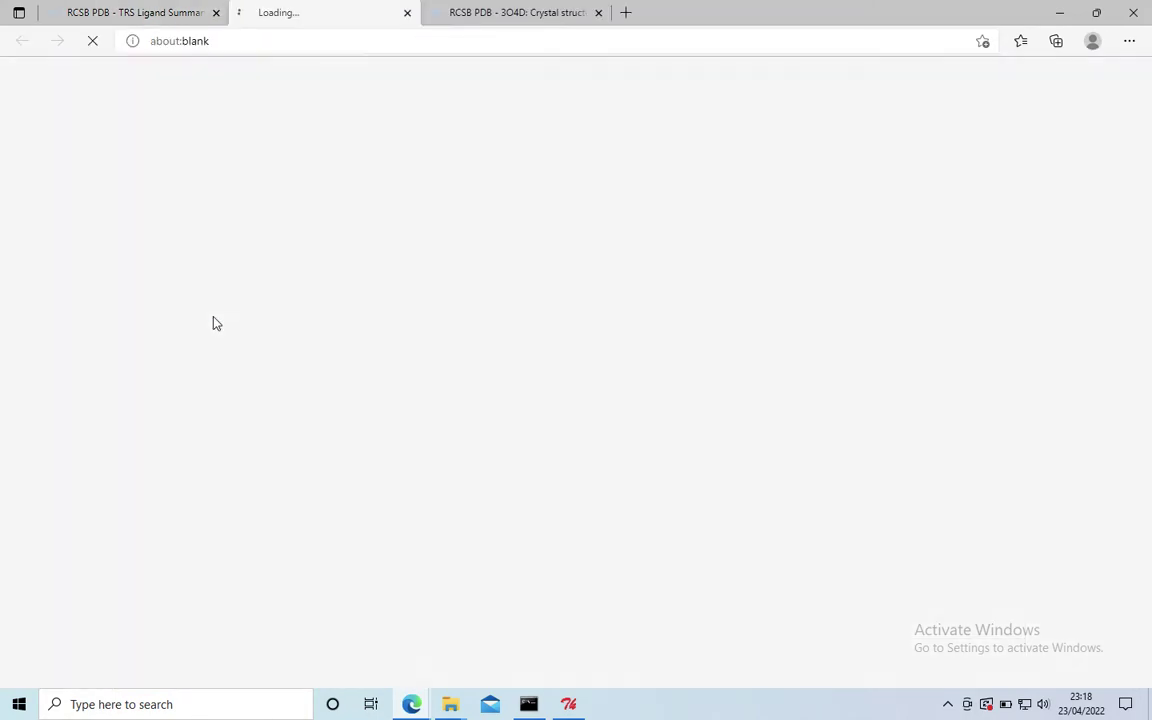
Open the tromethamine structure in PDB format on DrugBank and save it to the Downloads folder as a DB03754.pdb text document.
scroll(537, 478, down, 1)
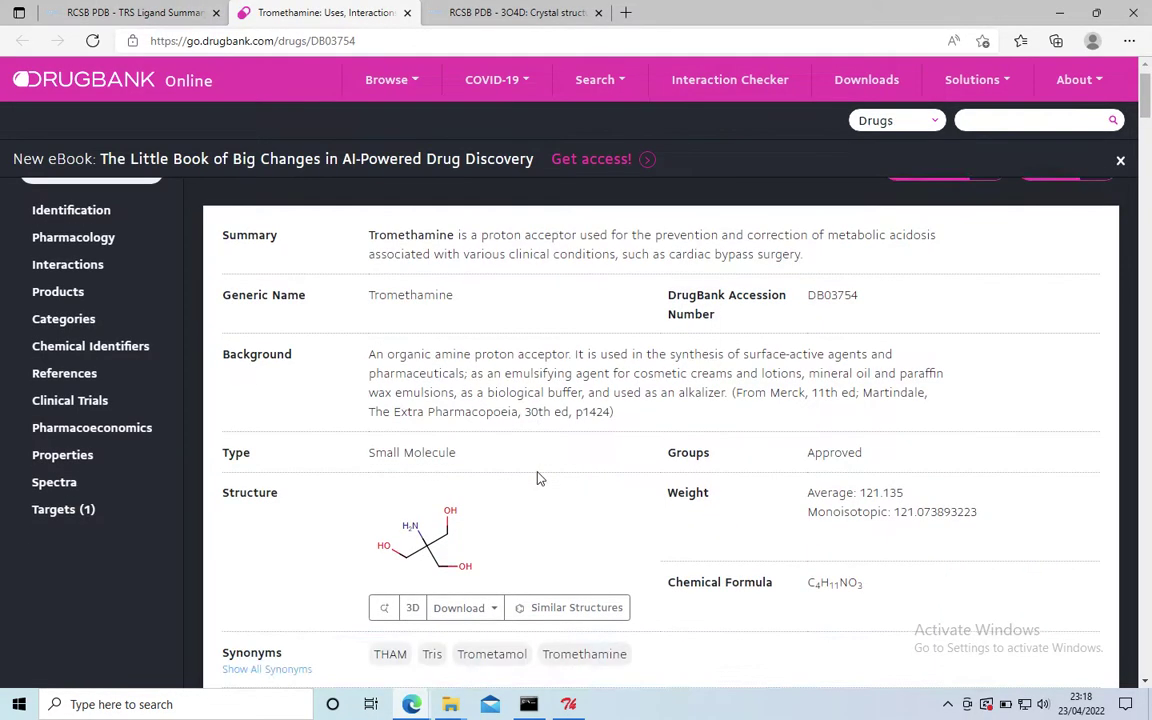
scroll(537, 478, down, 1)
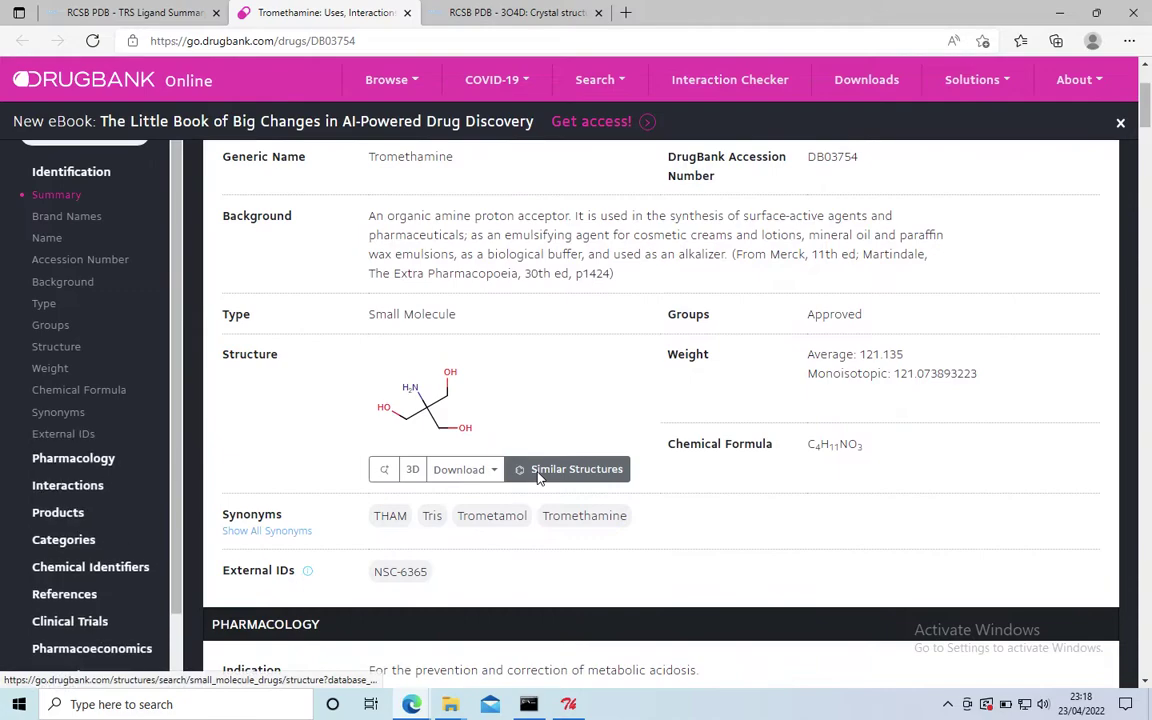
click(470, 476)
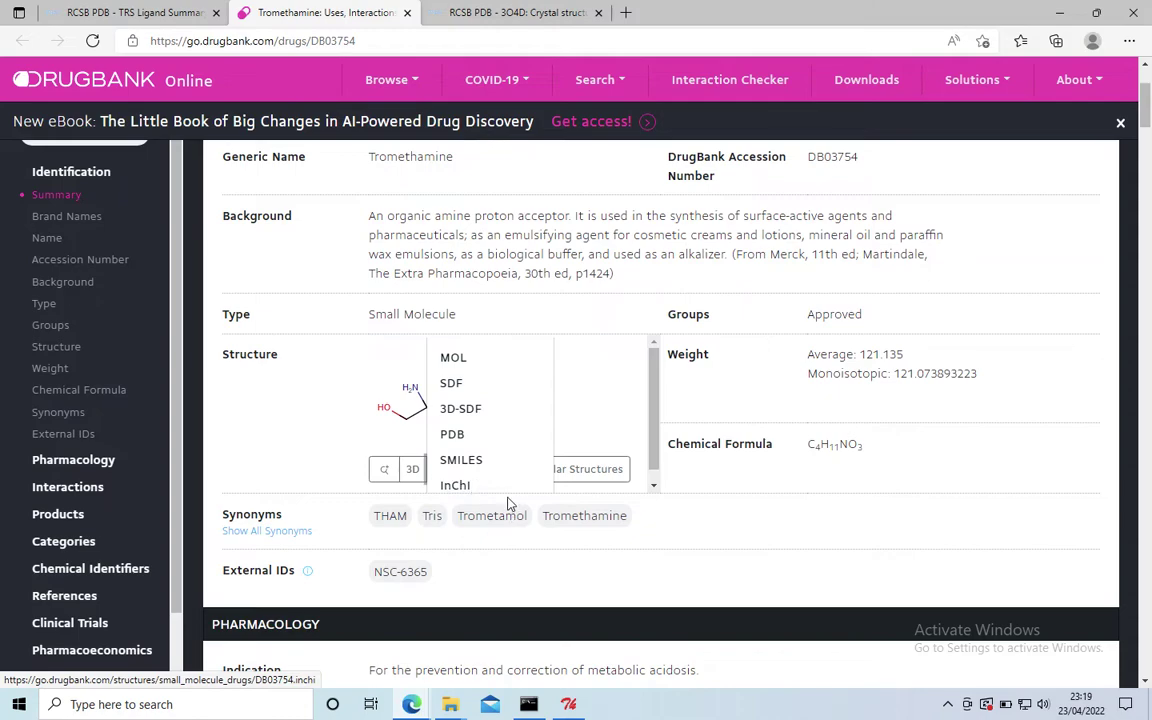
click(452, 434)
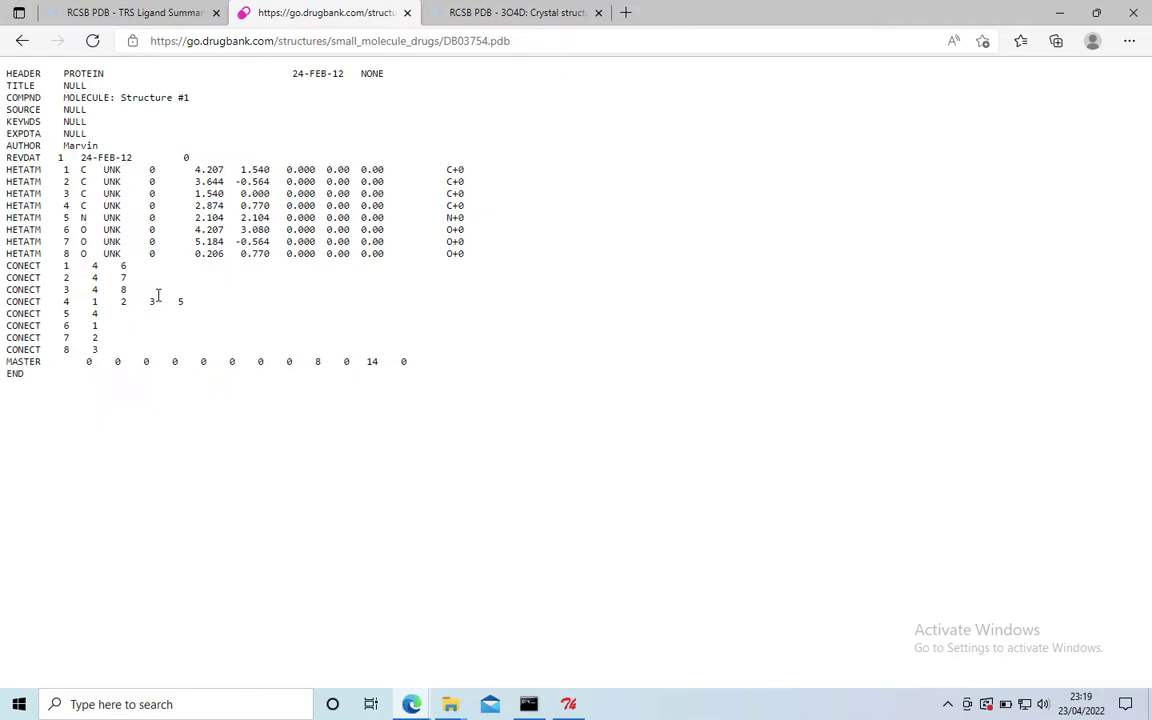
right_click(411, 168)
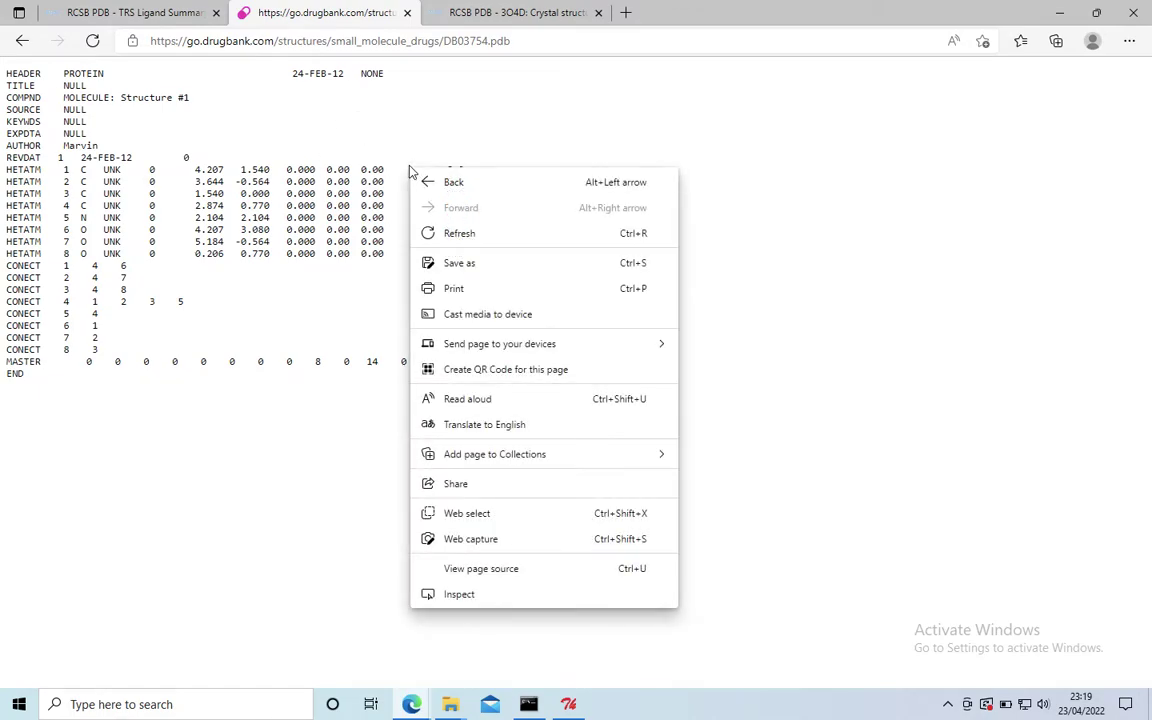
click(476, 263)
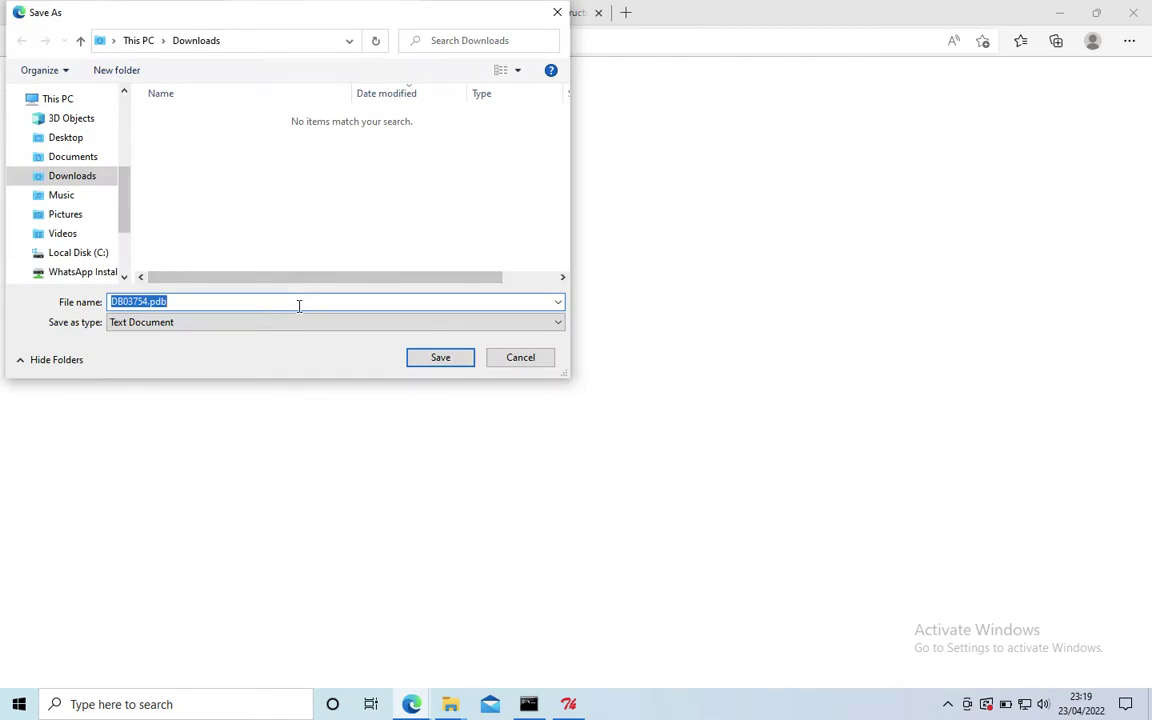
click(444, 363)
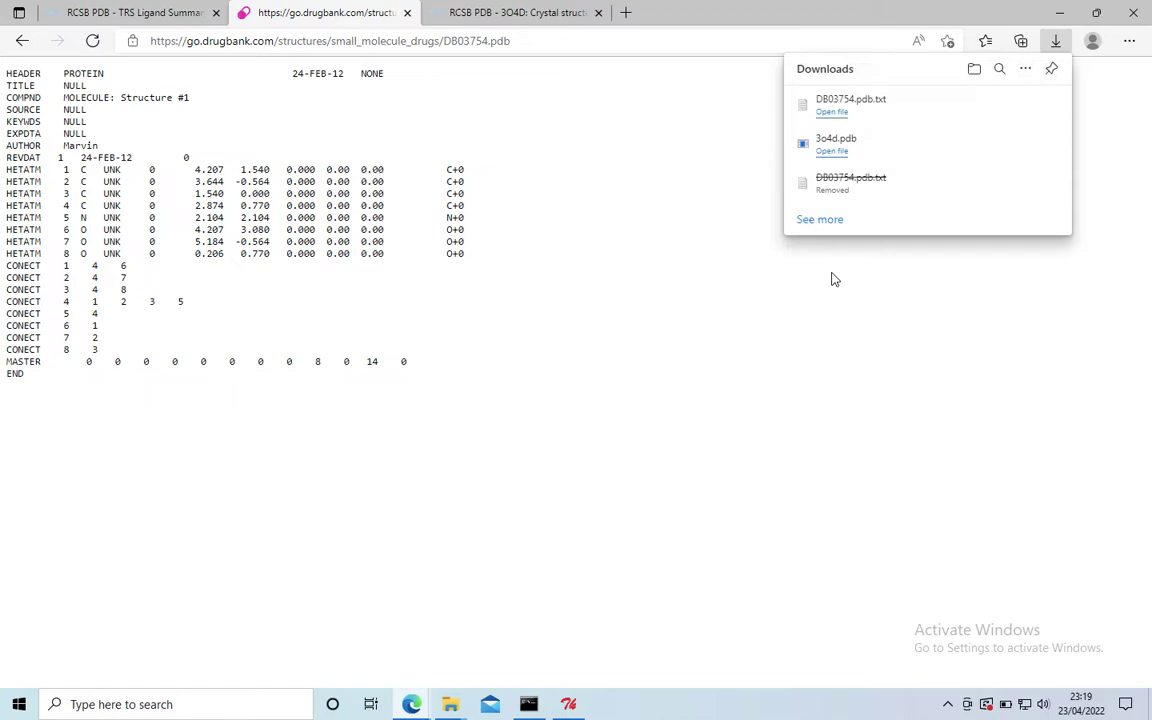
Copy the DB03754.pdb file from the Downloads folder, close that folder's window, and minimize the browser.
click(1001, 104)
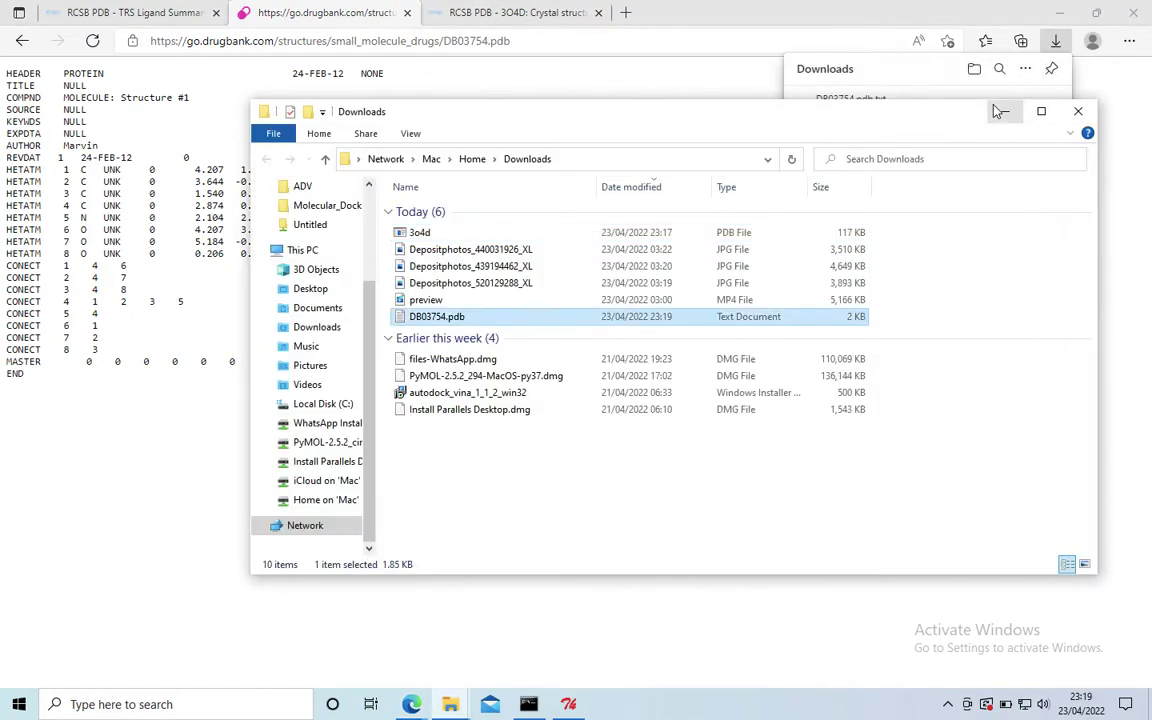
right_click(603, 316)
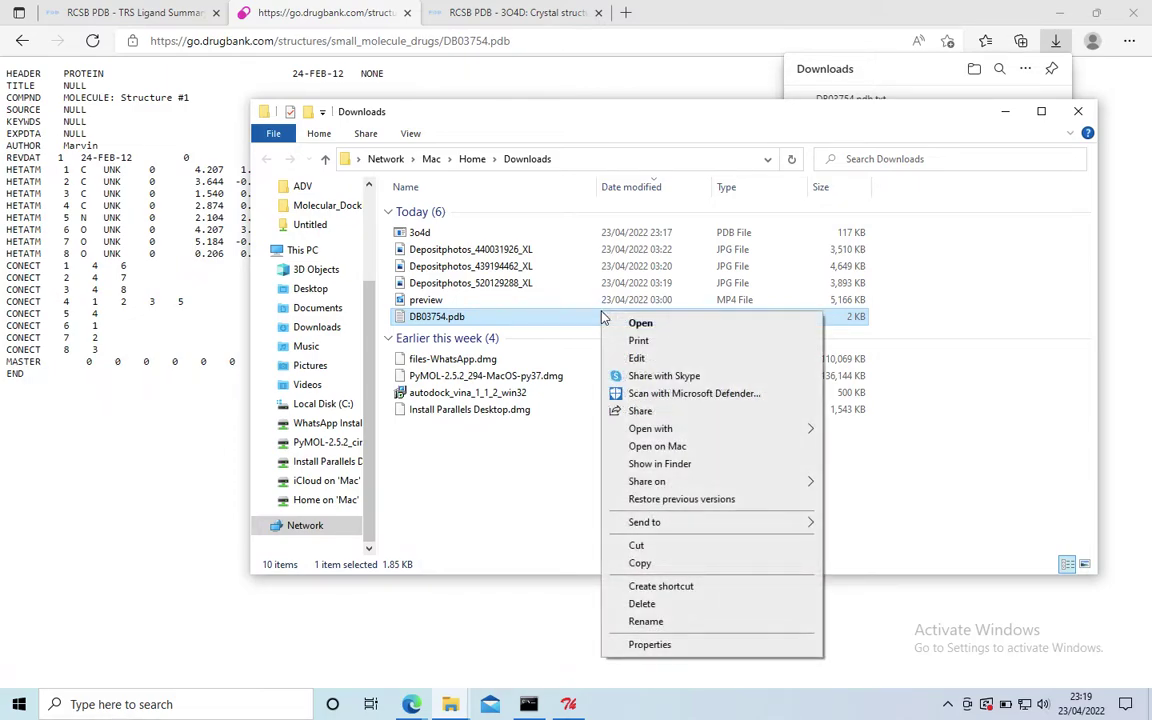
click(672, 563)
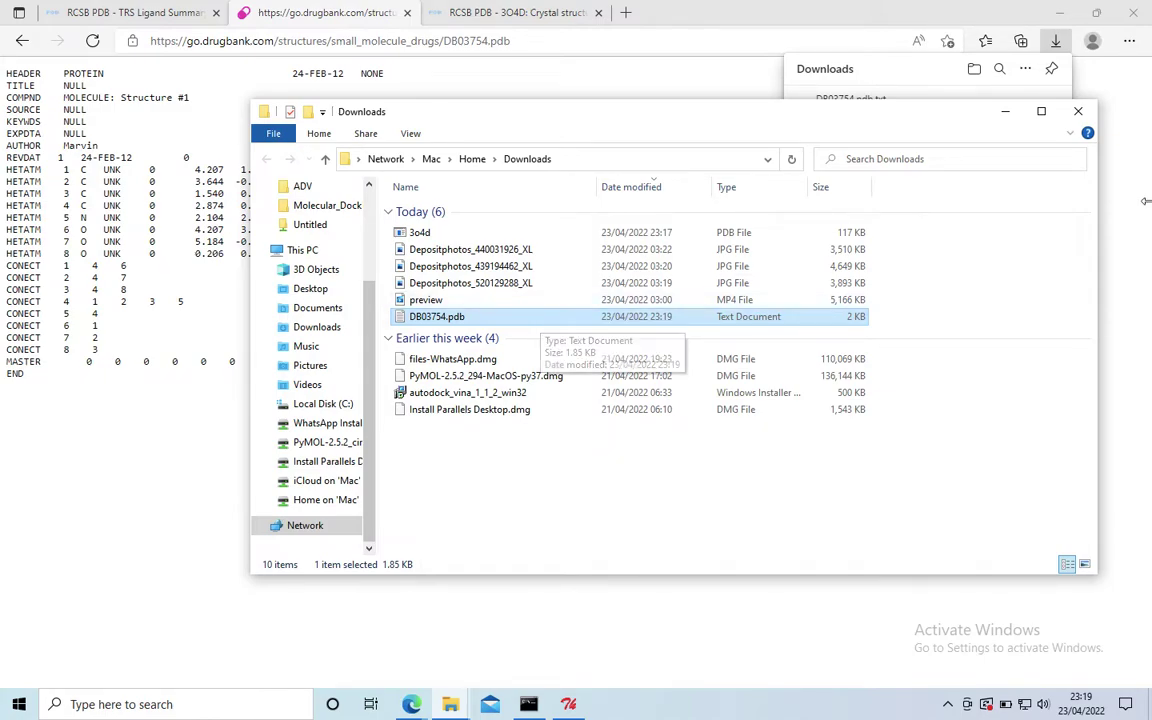
click(1087, 114)
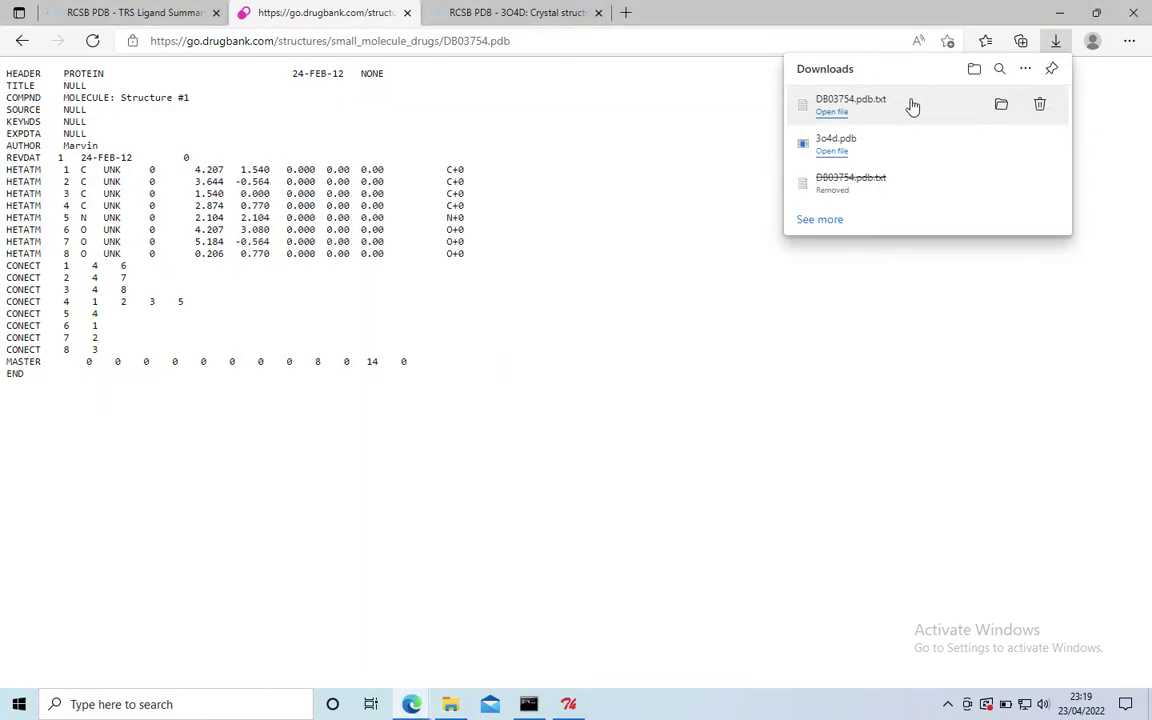
click(1059, 12)
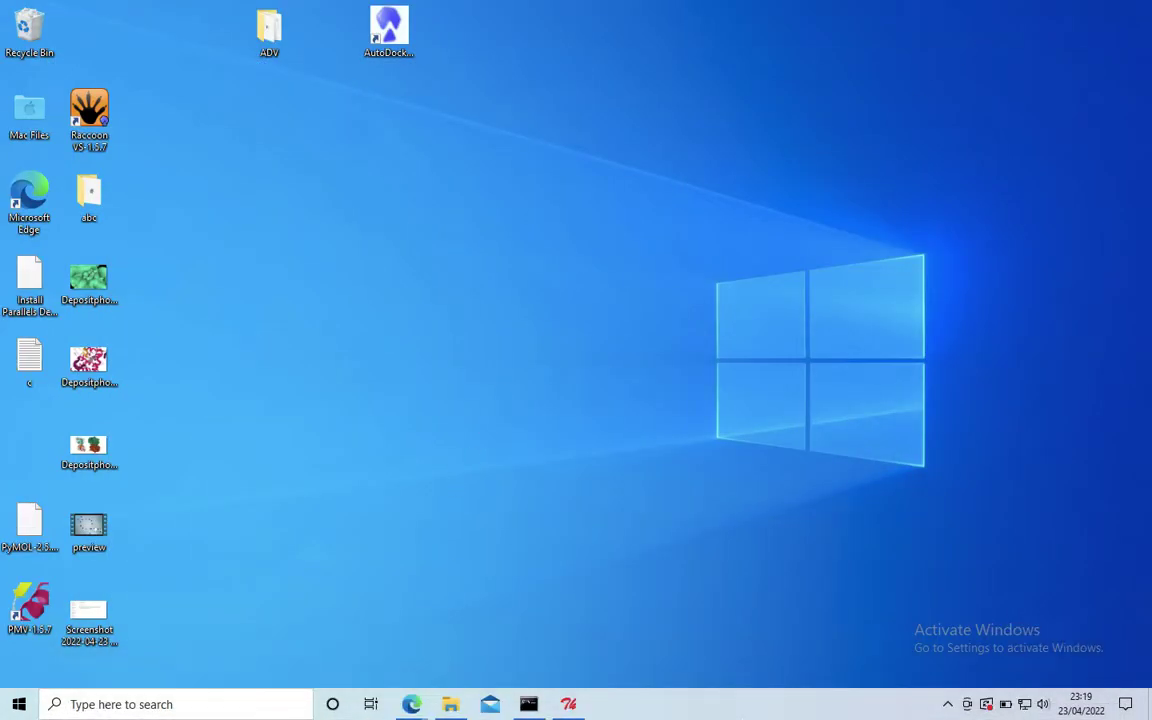
Switch to the macOS desktop, paste the DB03754.pdb.txt file there, and move it to an empty area.
mouse_move(702, 717)
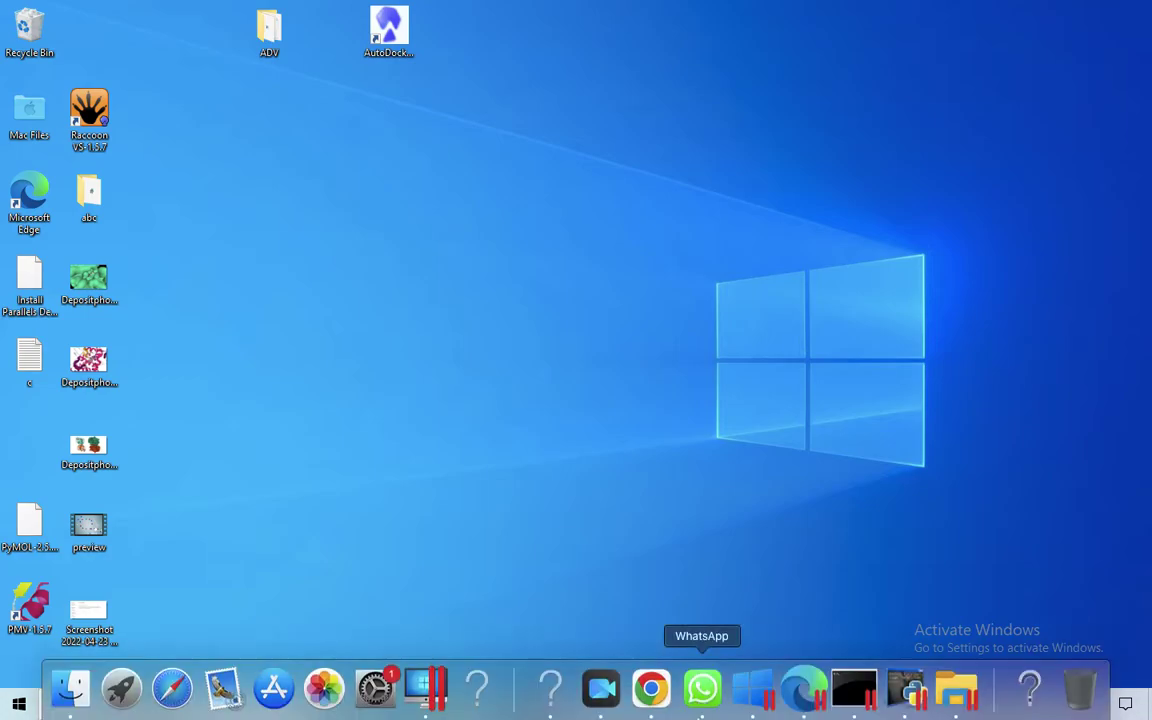
click(651, 688)
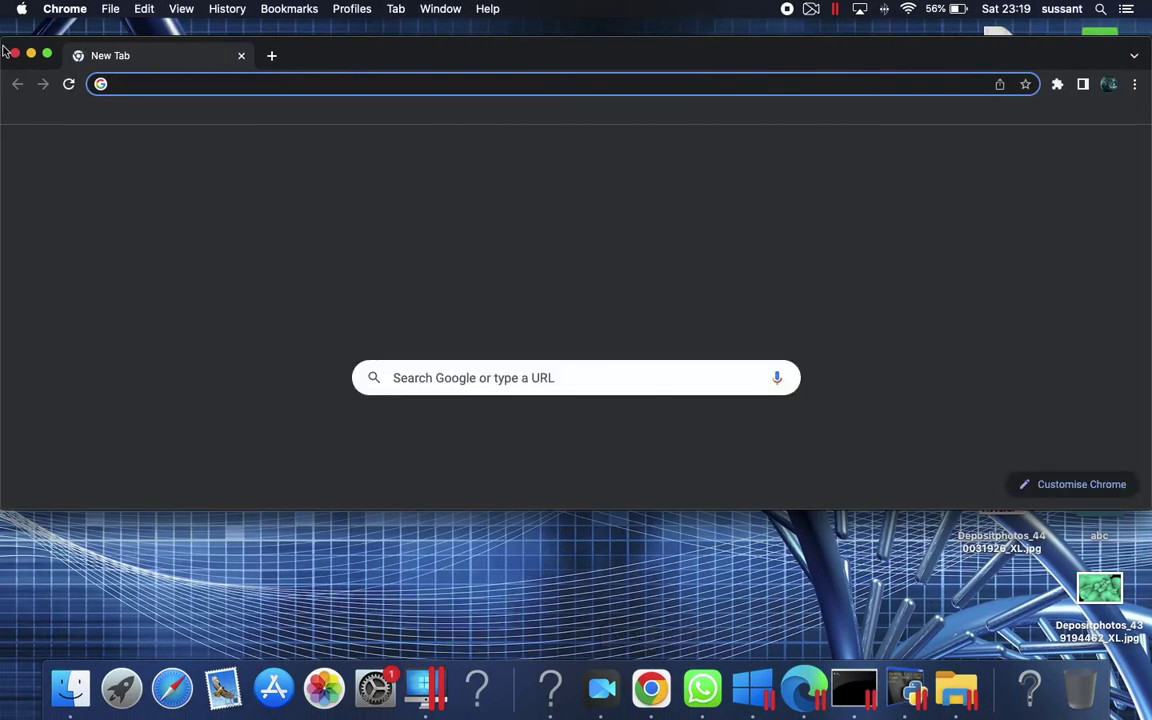
click(14, 53)
right_click(517, 210)
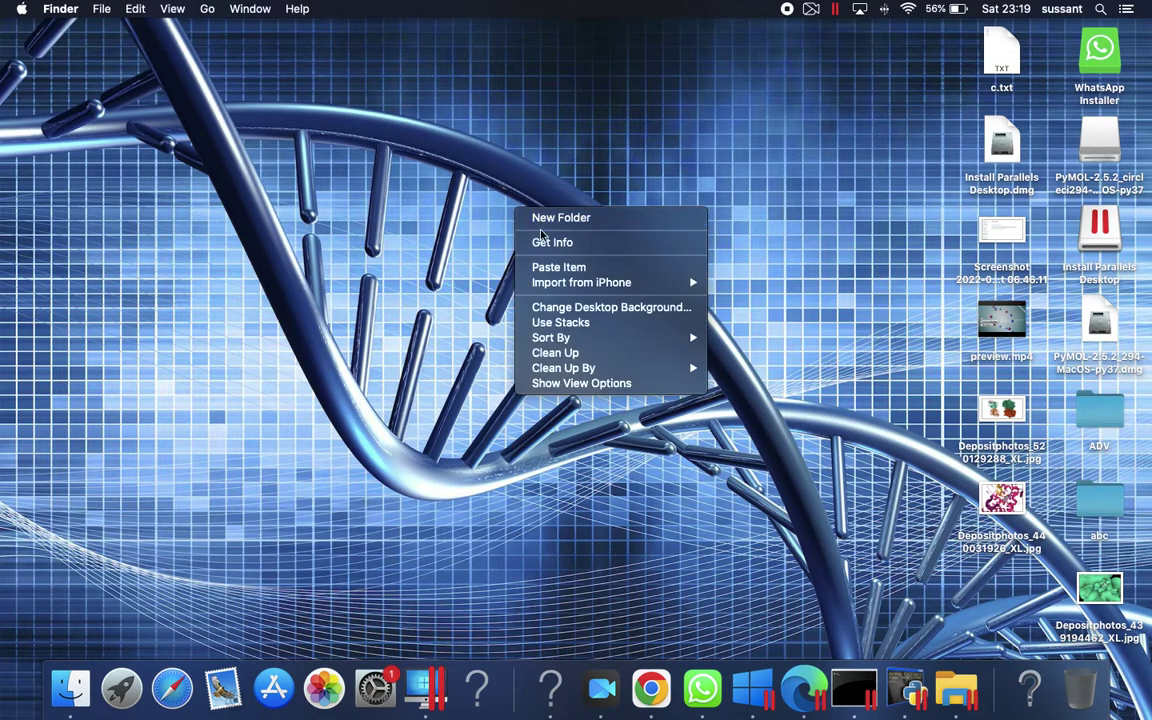
click(559, 267)
drag(1020, 592, 635, 158)
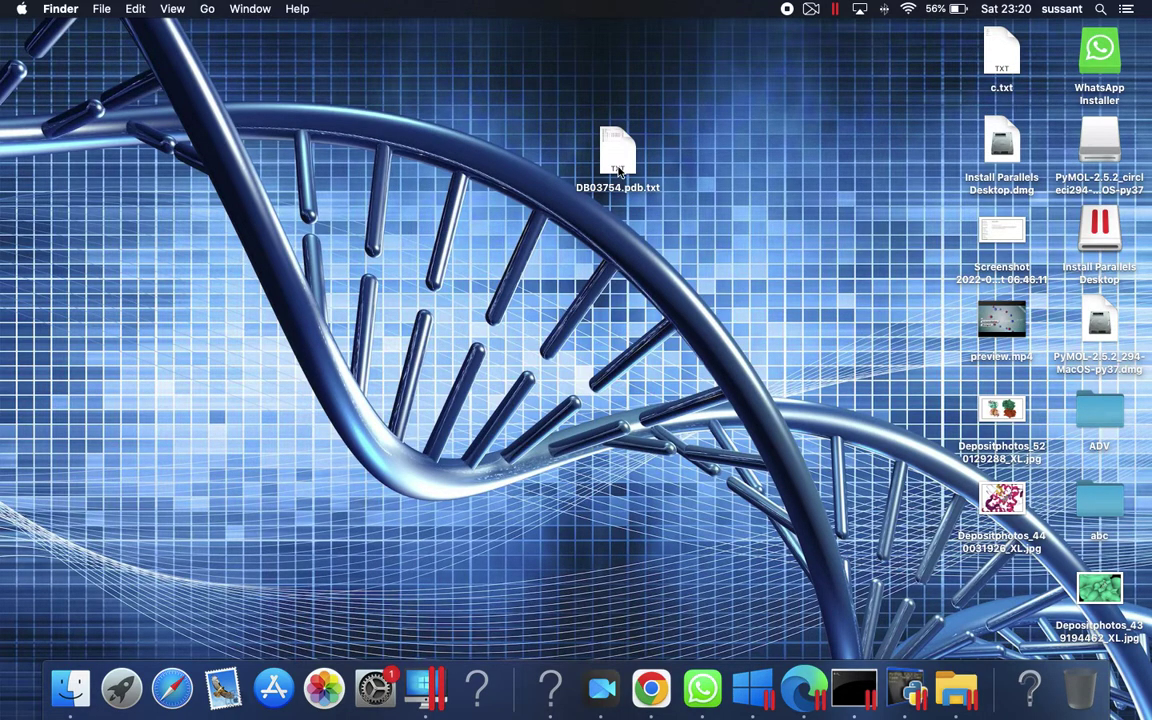
Rename the DB03754.pdb.txt file on the desktop to TRS.pdb, using the .pdb extension.
click(615, 155)
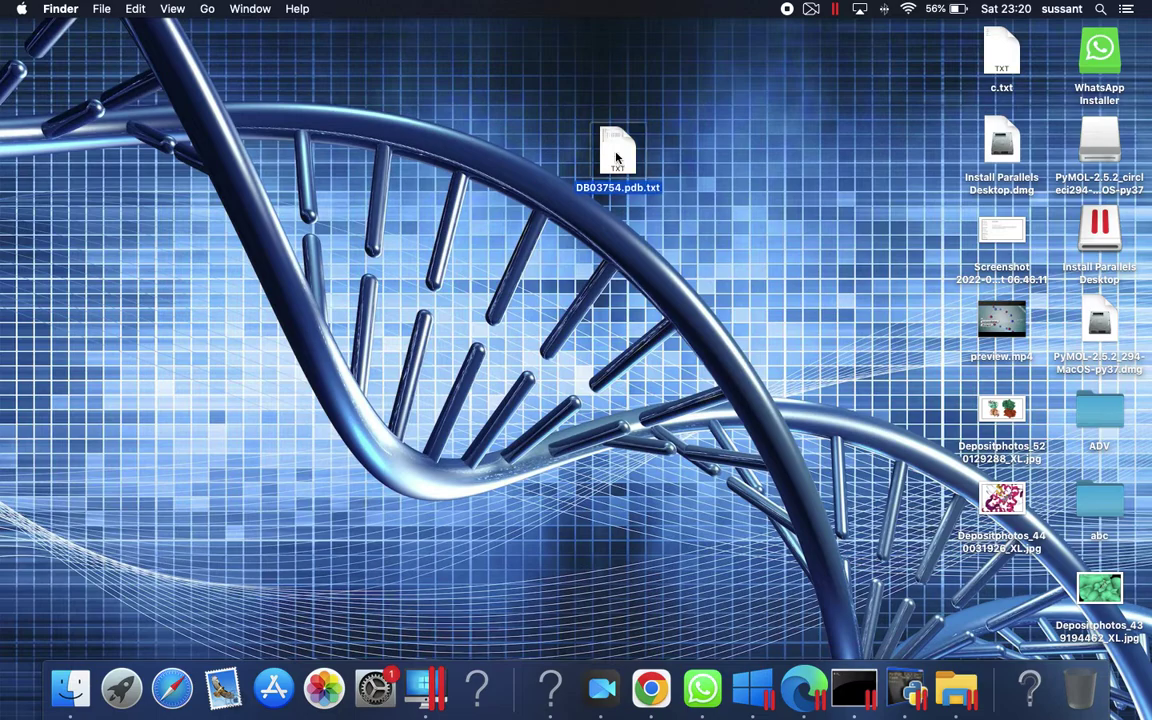
right_click(617, 157)
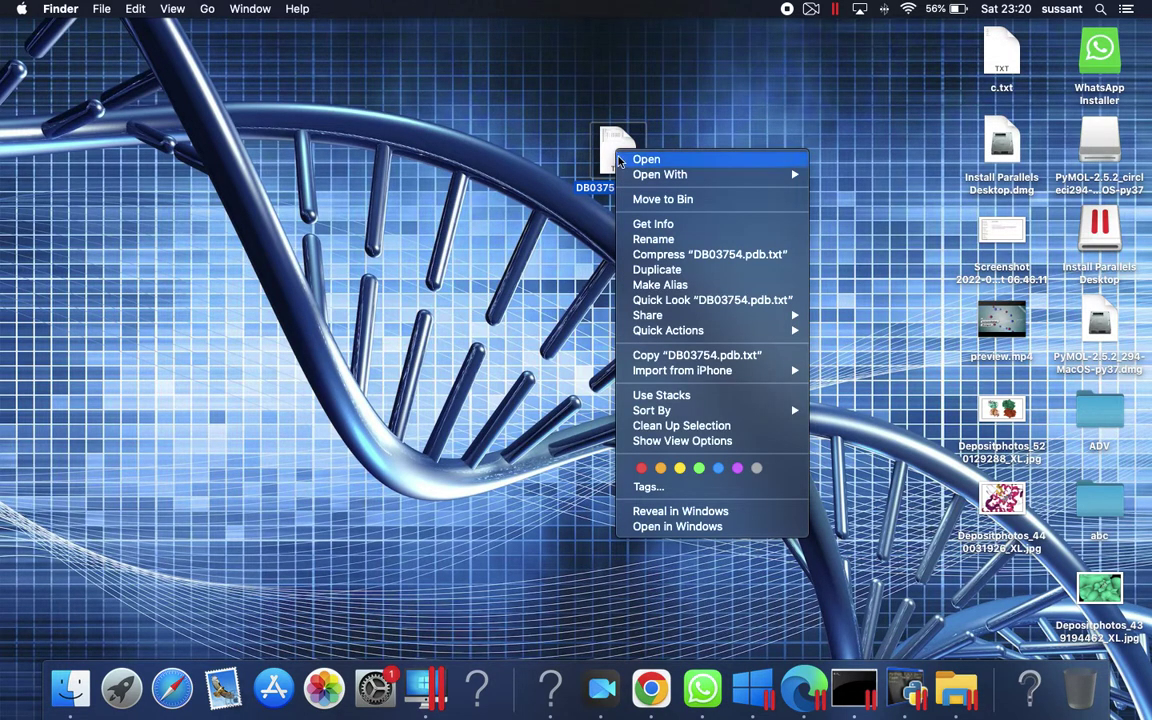
click(658, 240)
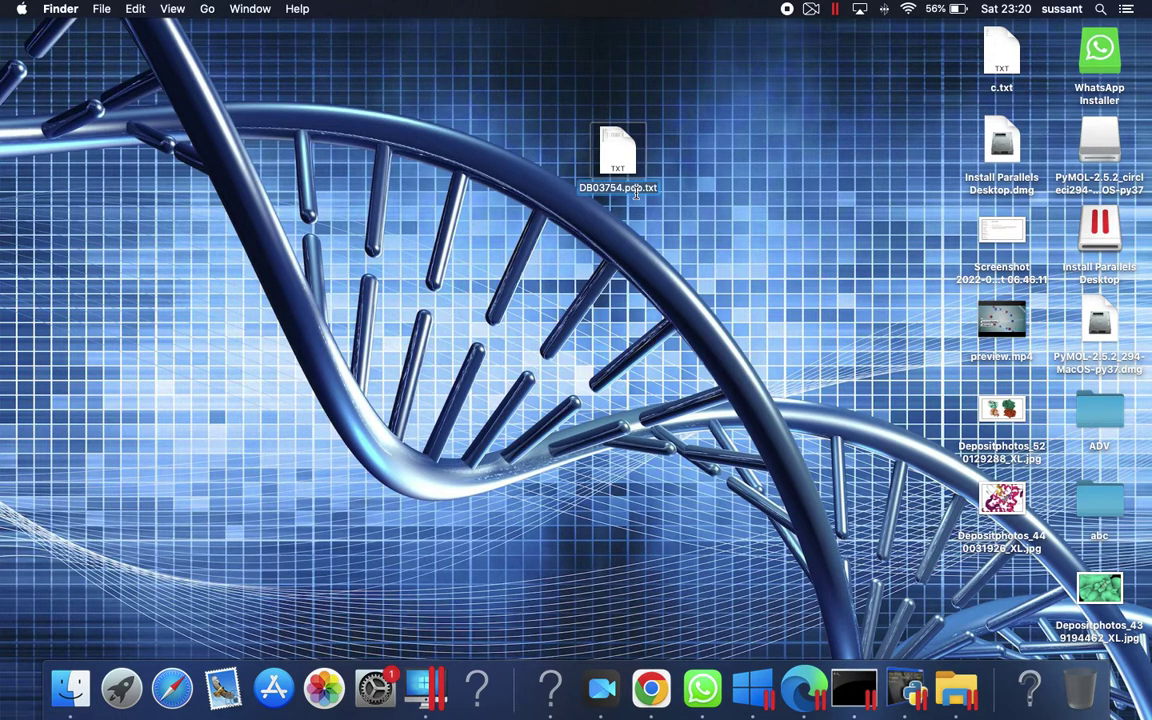
key(BackSpace)
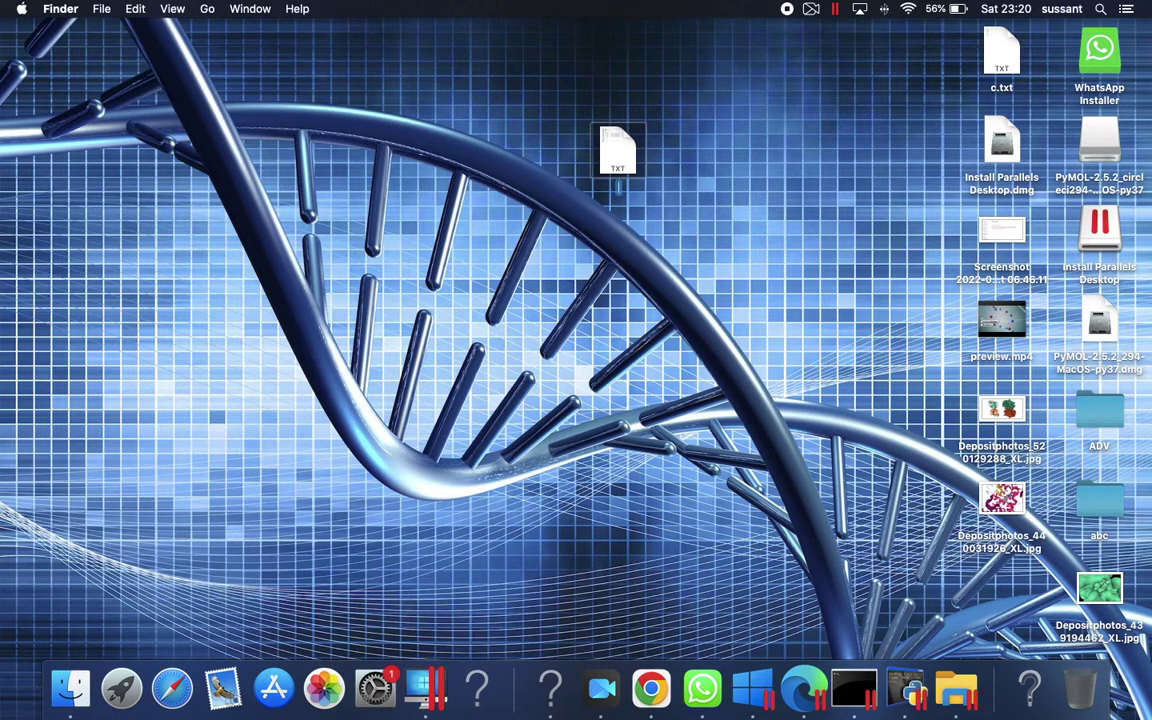
text(TRS.pdb)
key(Return)
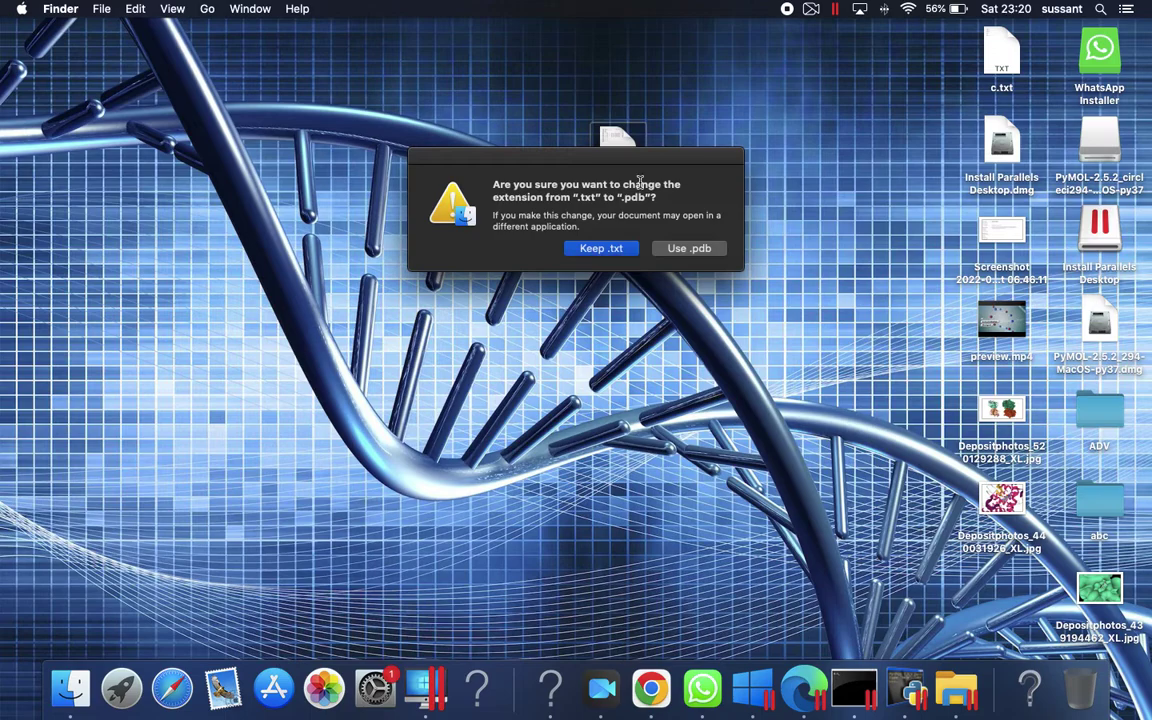
click(688, 250)
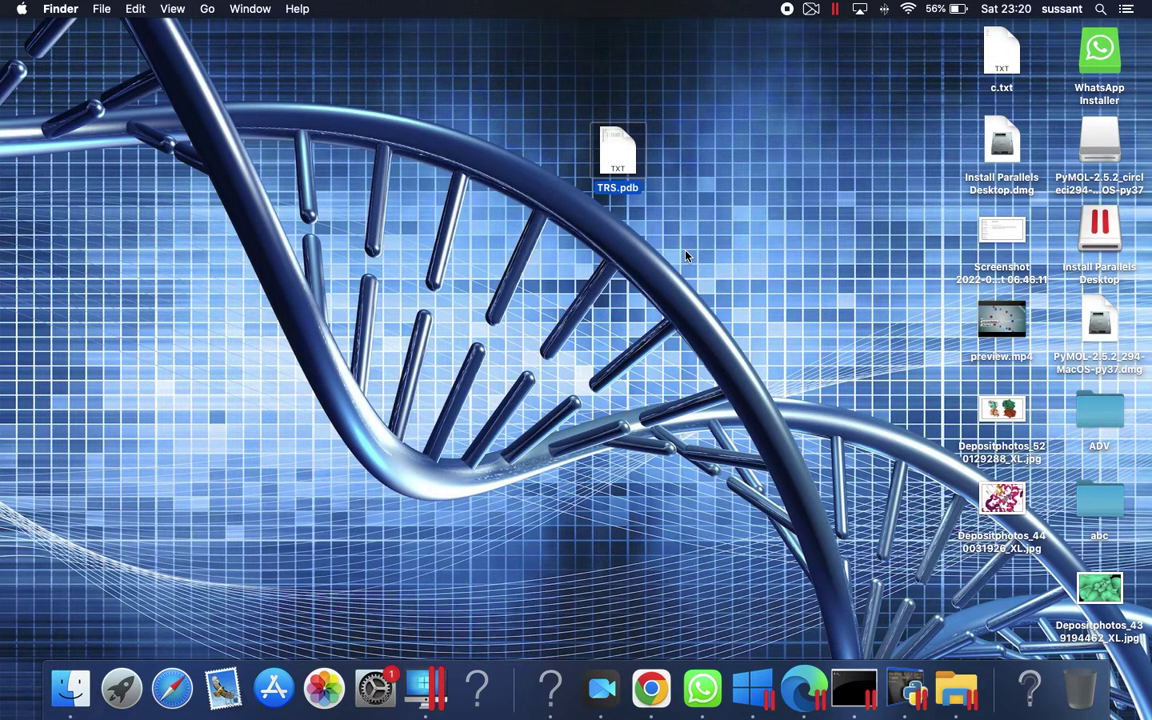
Copy the TRS.pdb file from the macOS desktop.
right_click(623, 160)
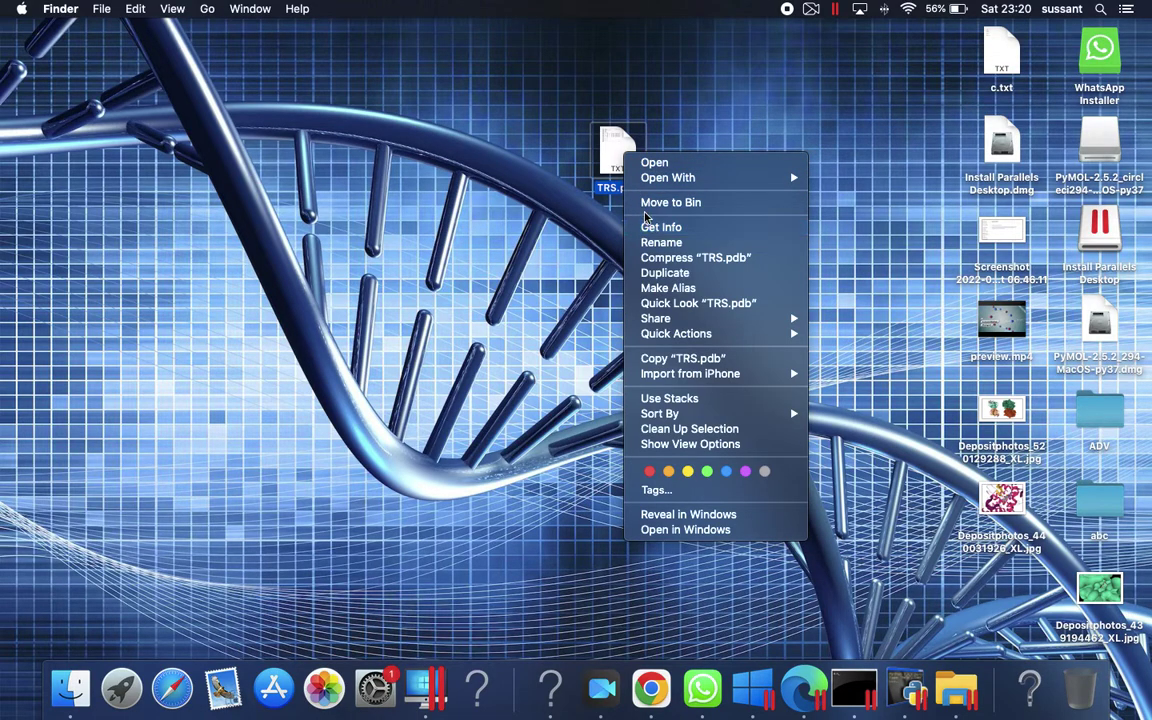
click(501, 219)
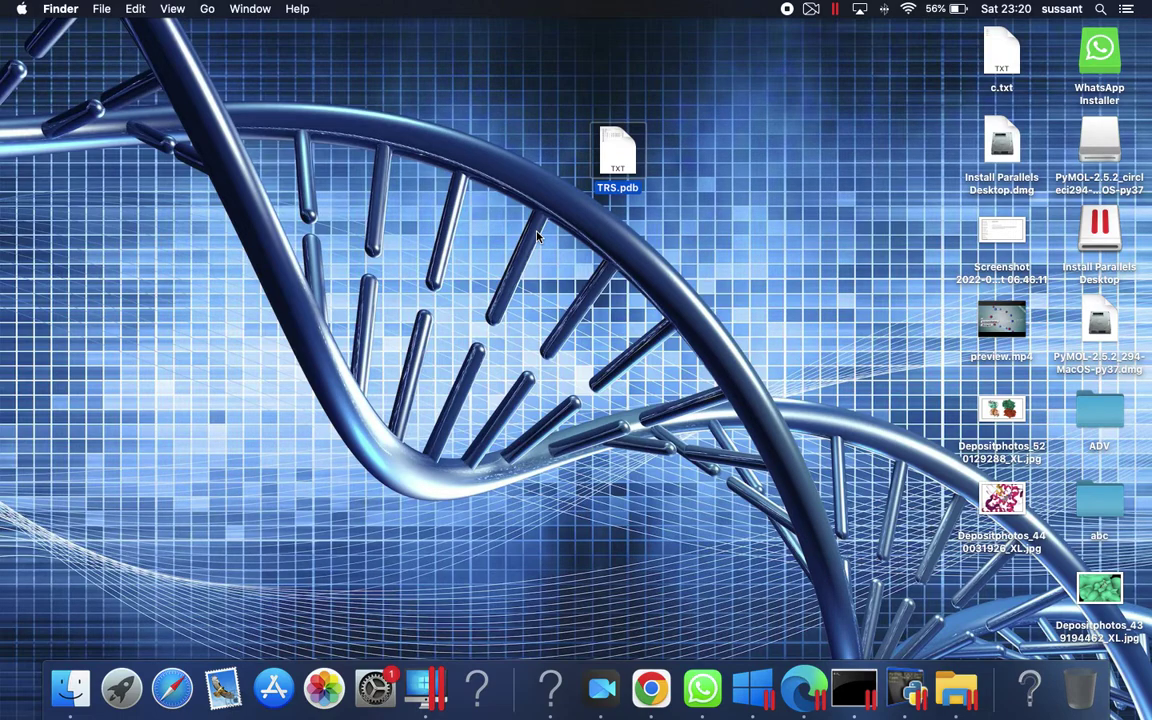
right_click(630, 162)
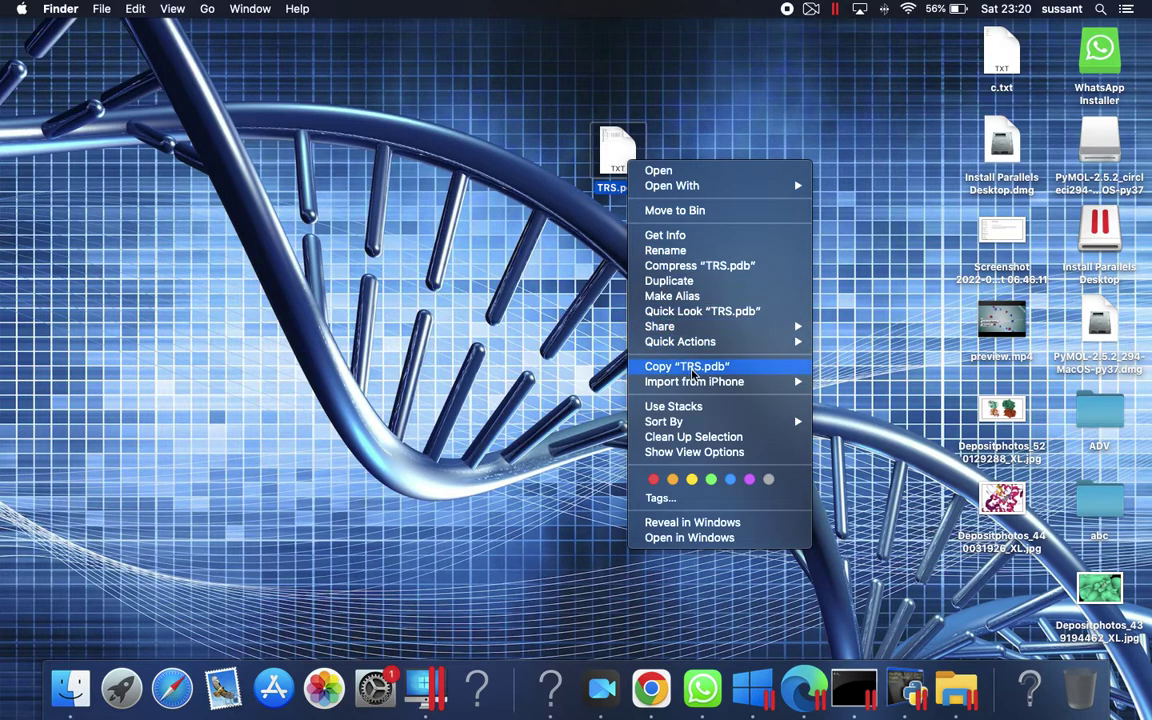
click(660, 366)
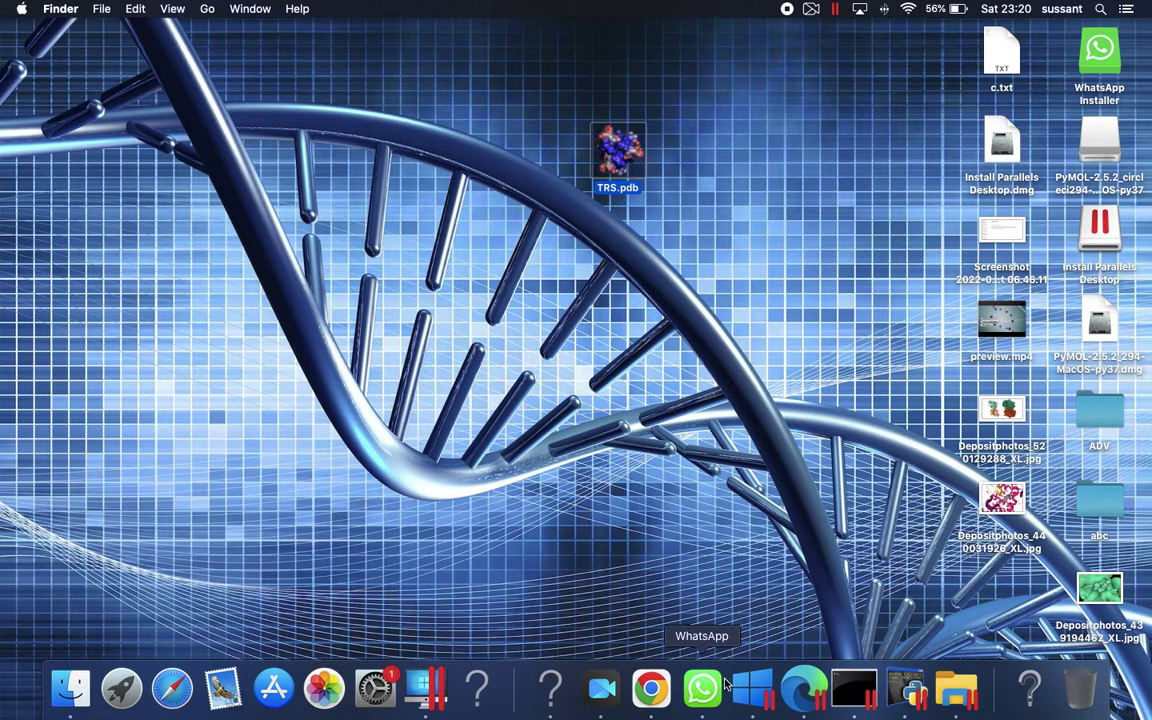
Switch to the Windows desktop, paste TRS.pdb into the ADV folder, and close the folder window.
click(424, 686)
double_click(272, 45)
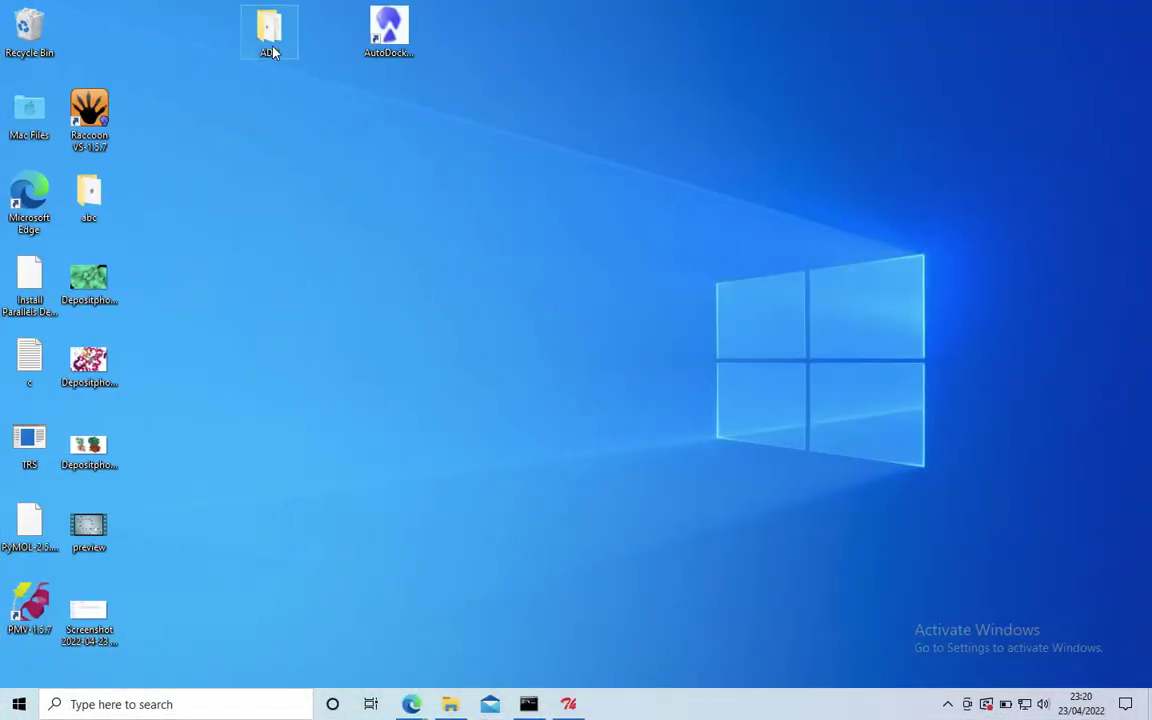
right_click(459, 330)
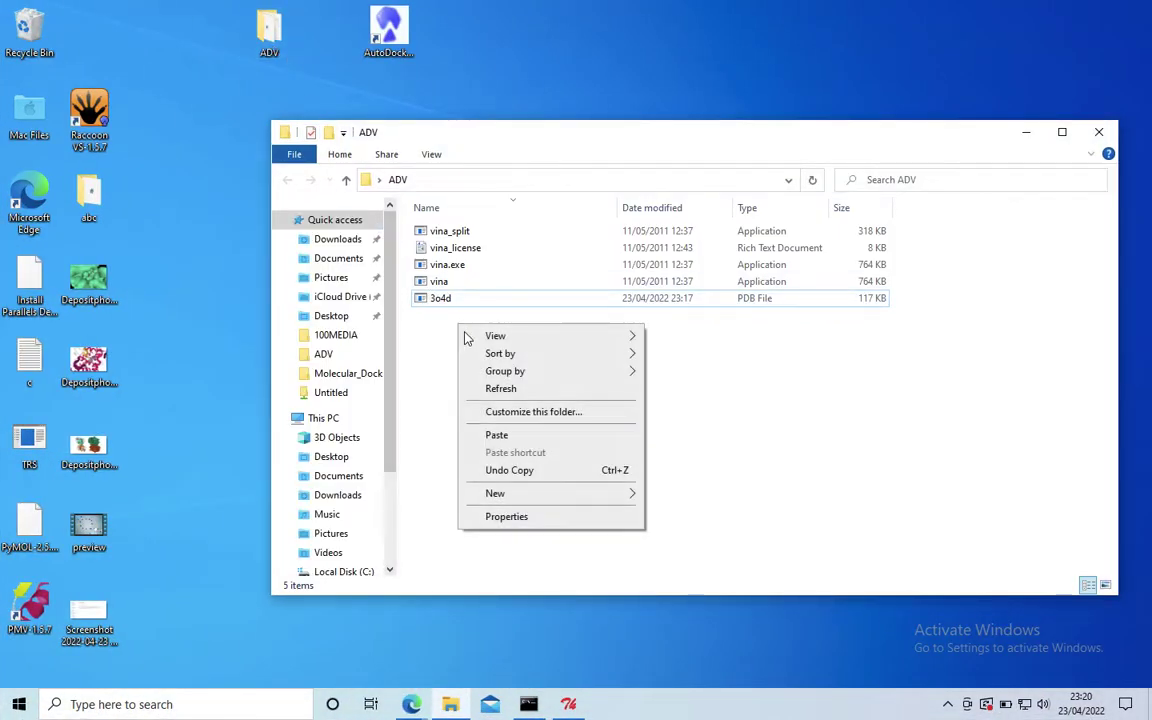
click(500, 434)
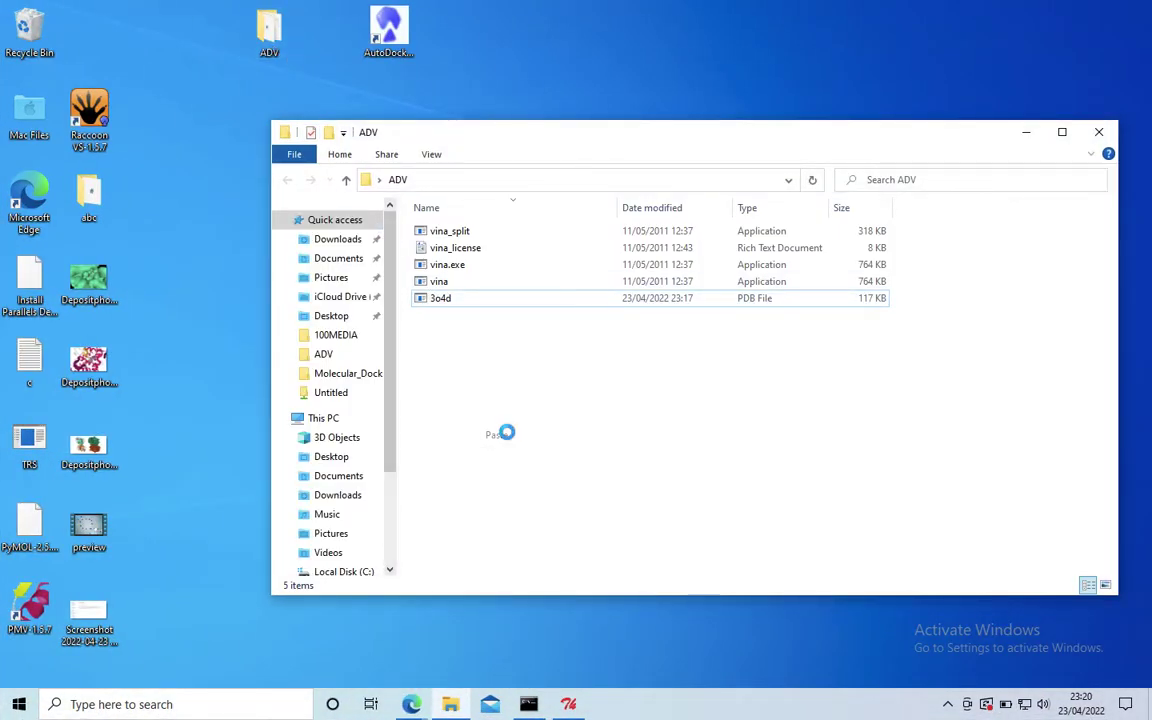
click(455, 375)
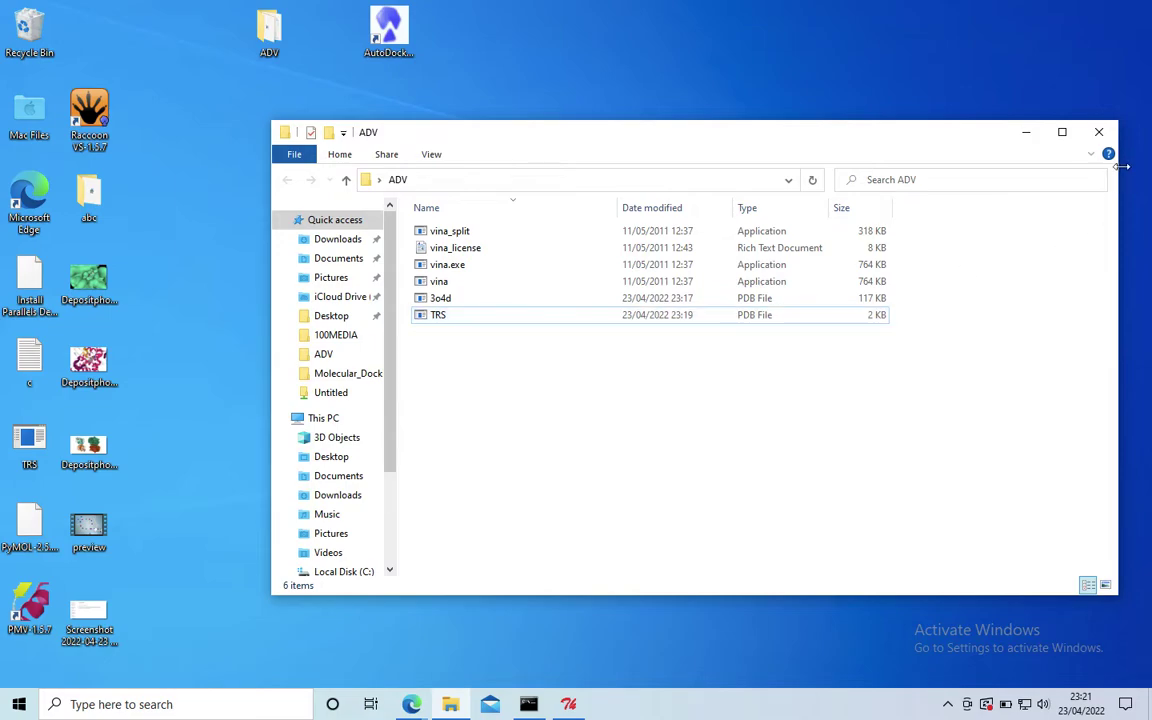
click(1099, 131)
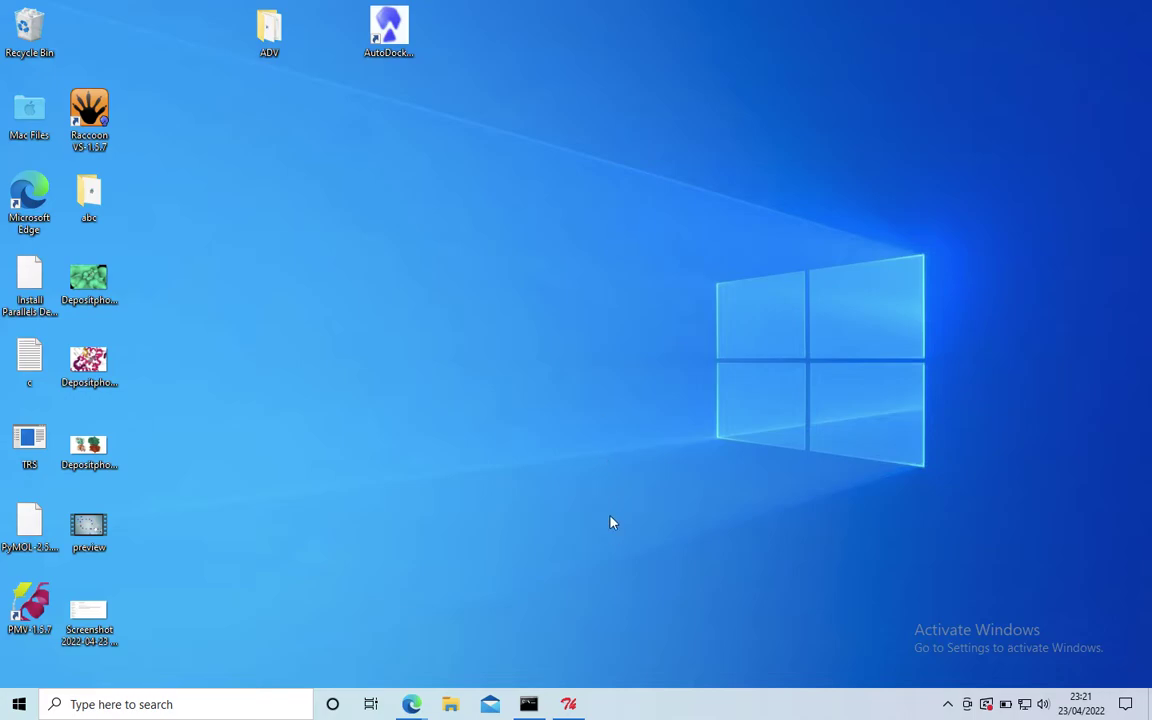
Switch to AutoDockTools and open its user preferences settings.
click(568, 704)
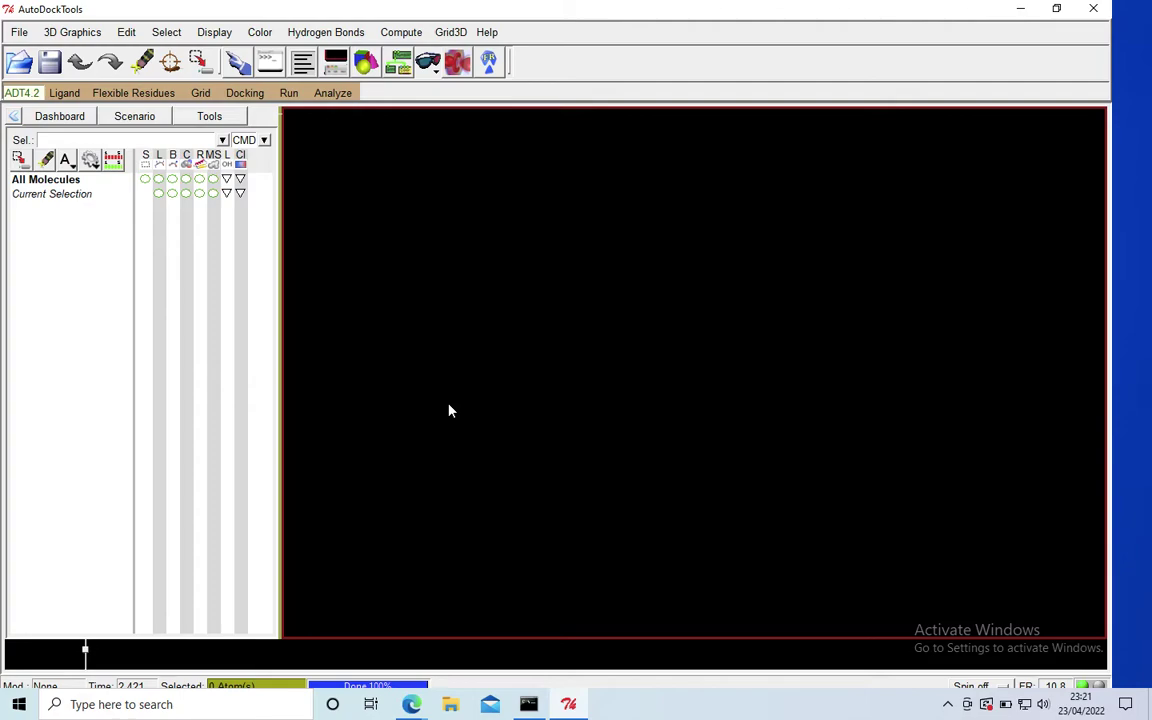
click(24, 33)
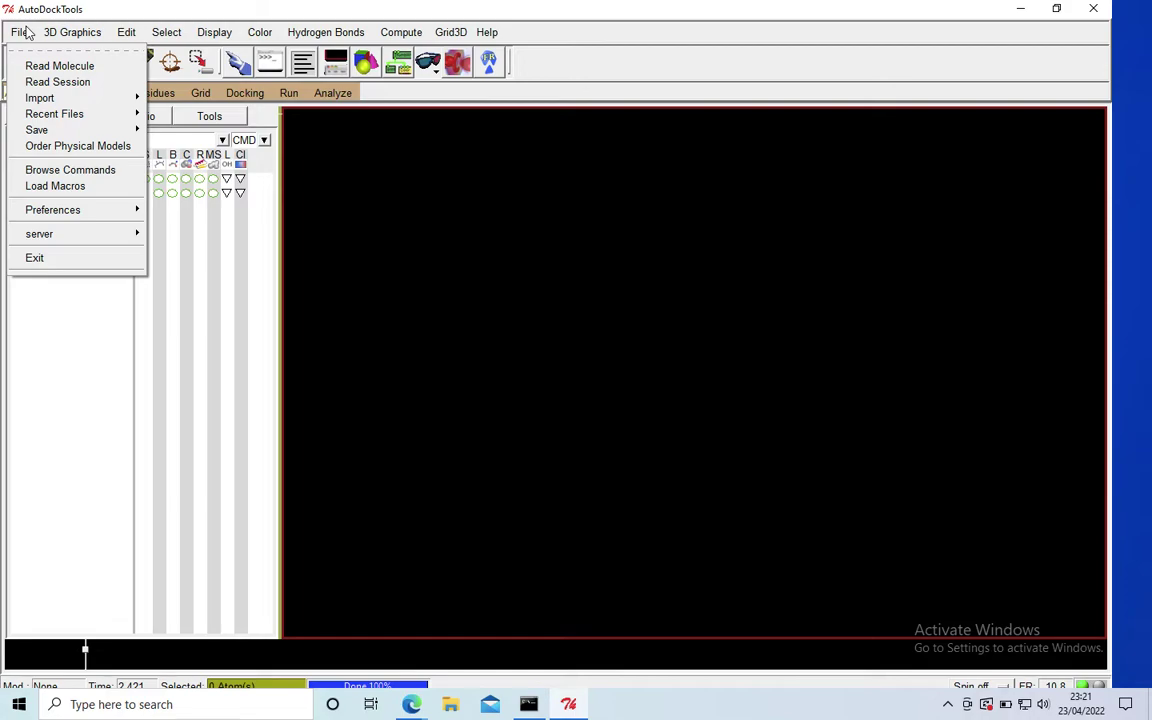
double_click(28, 33)
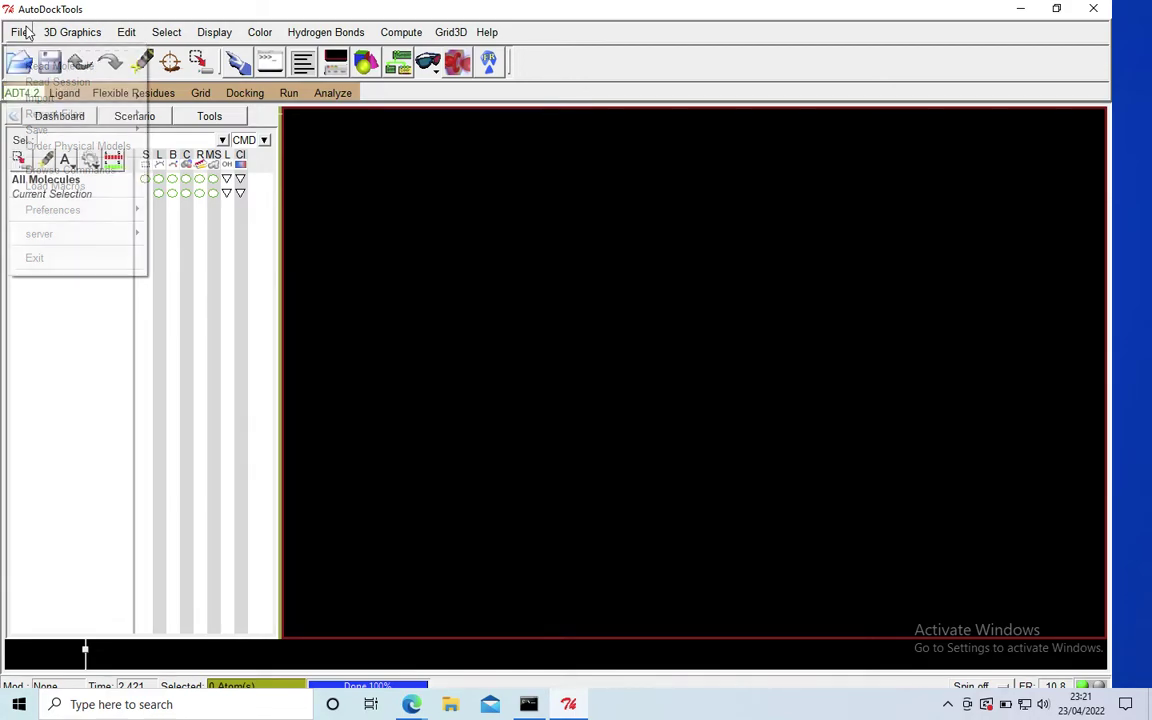
double_click(28, 33)
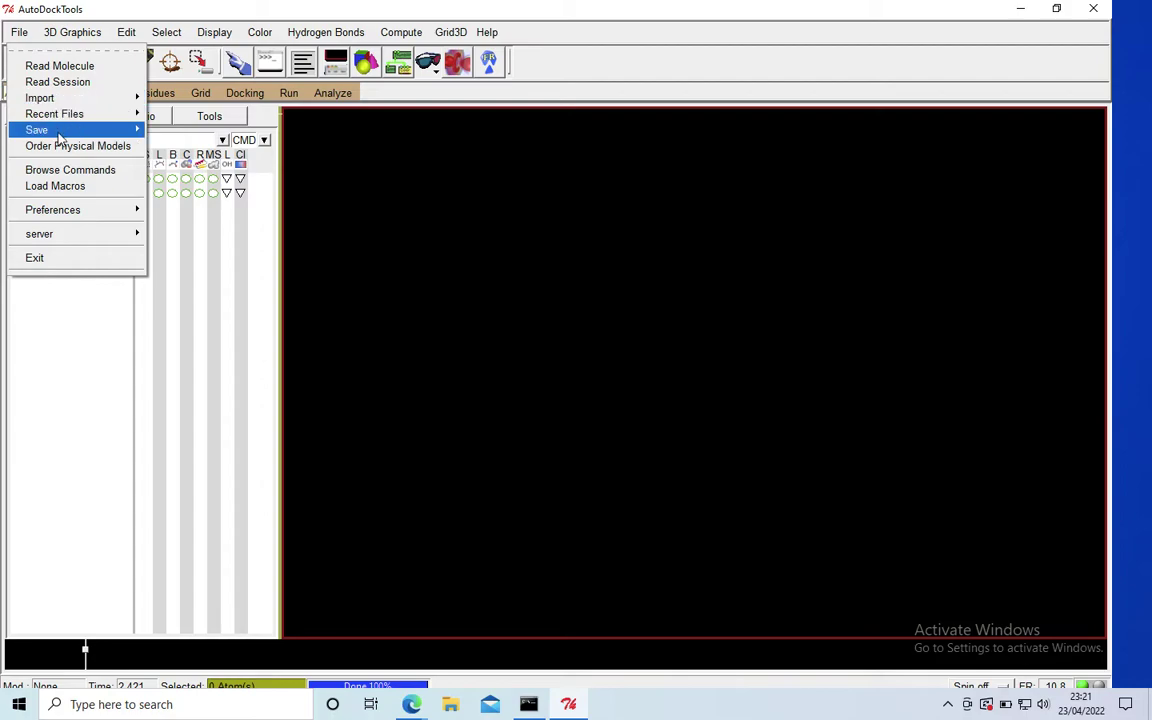
mouse_move(69, 212)
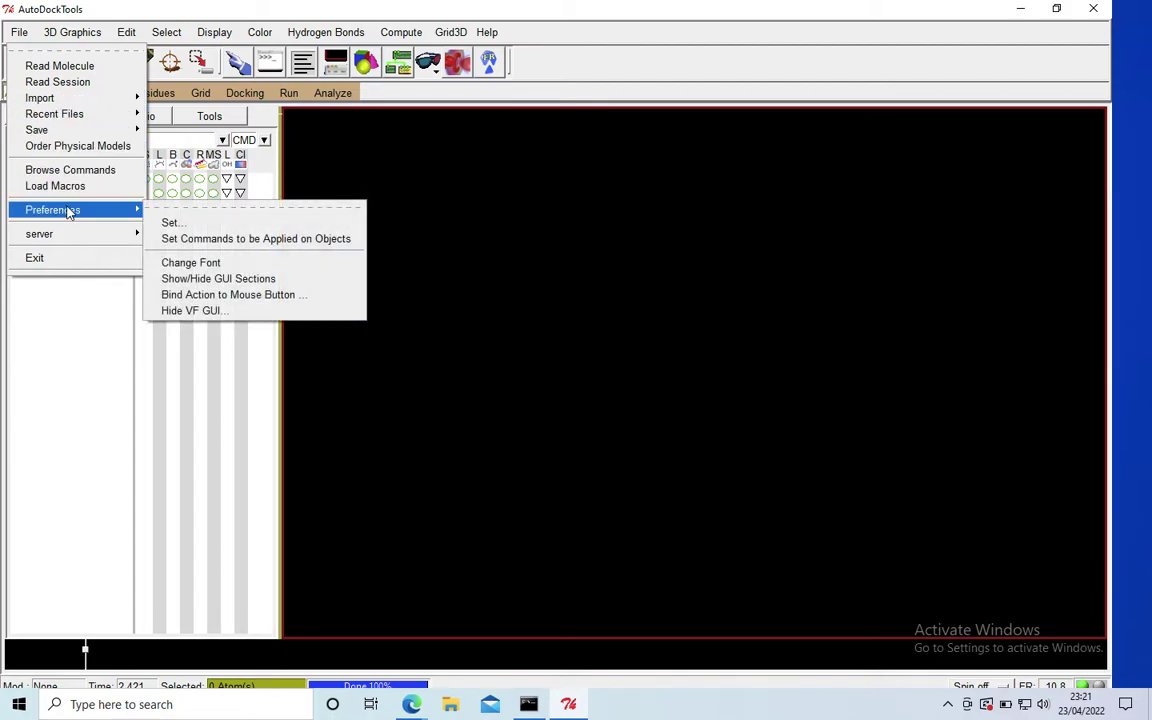
click(212, 224)
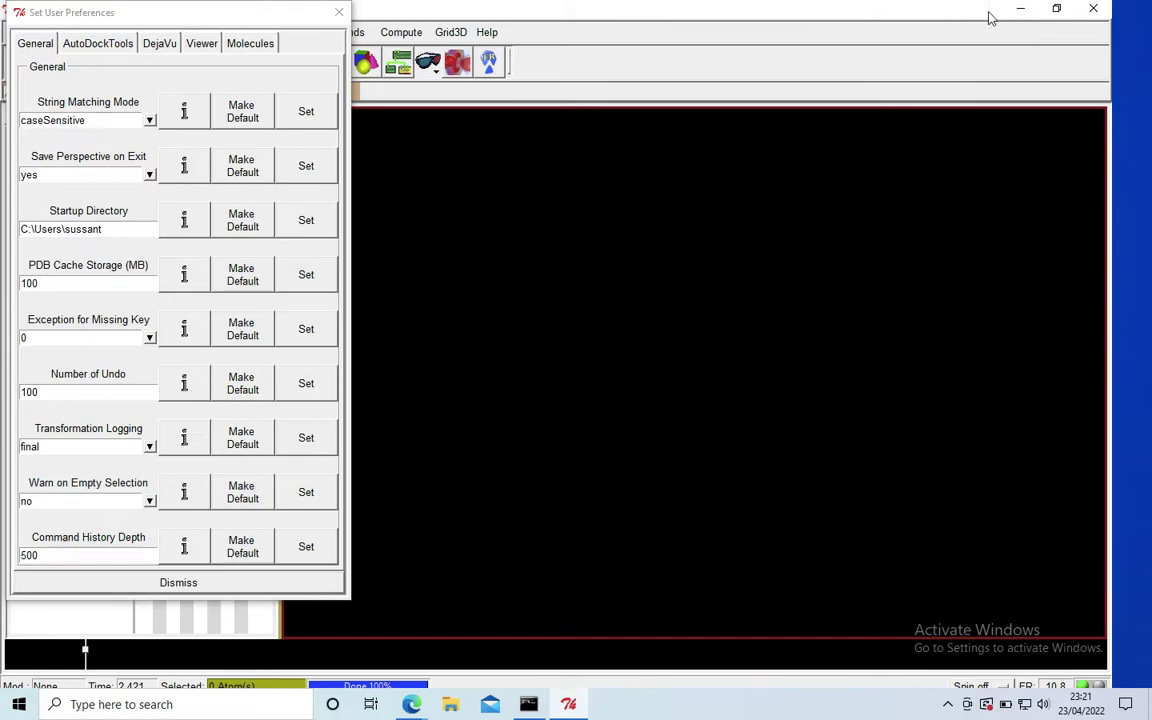
Minimize AutoDockTools, copy the full path of the ADV folder on the desktop, and close the folder window.
click(1020, 8)
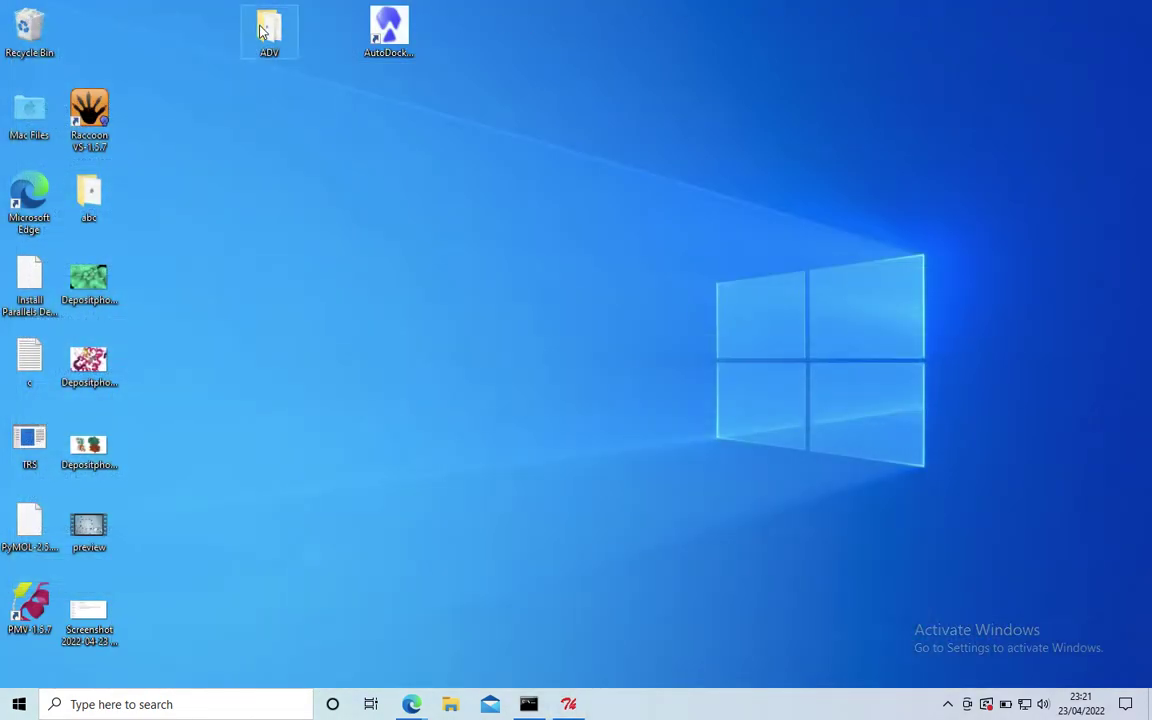
double_click(262, 33)
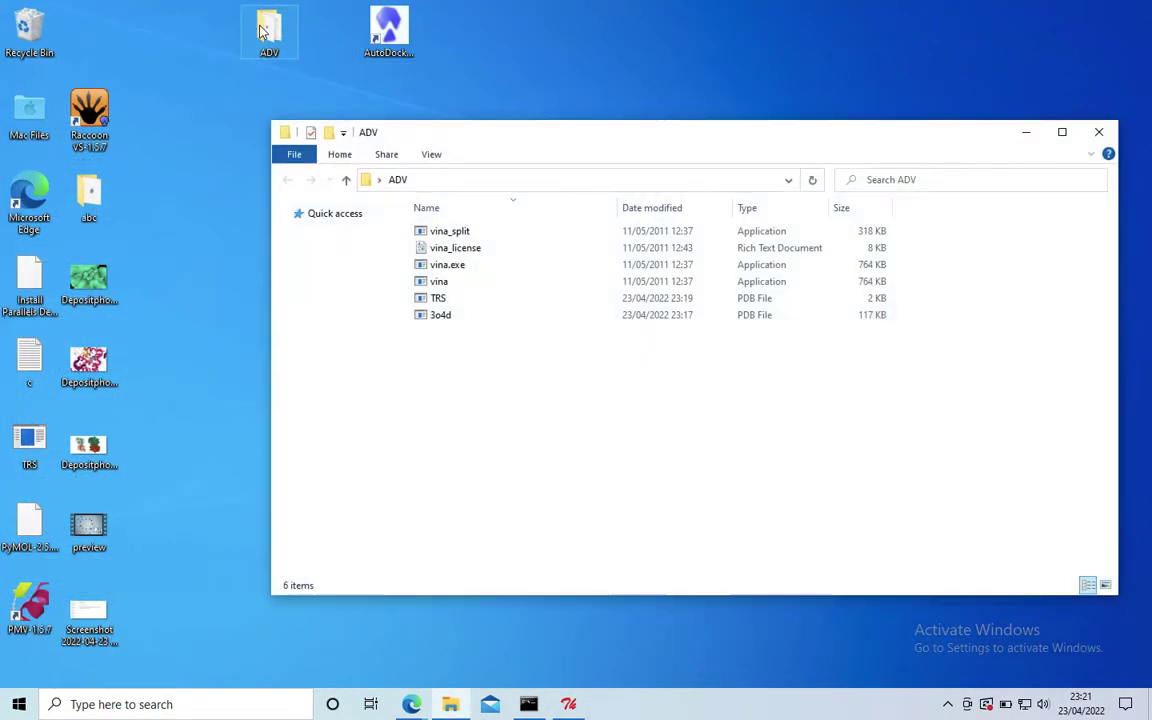
click(789, 181)
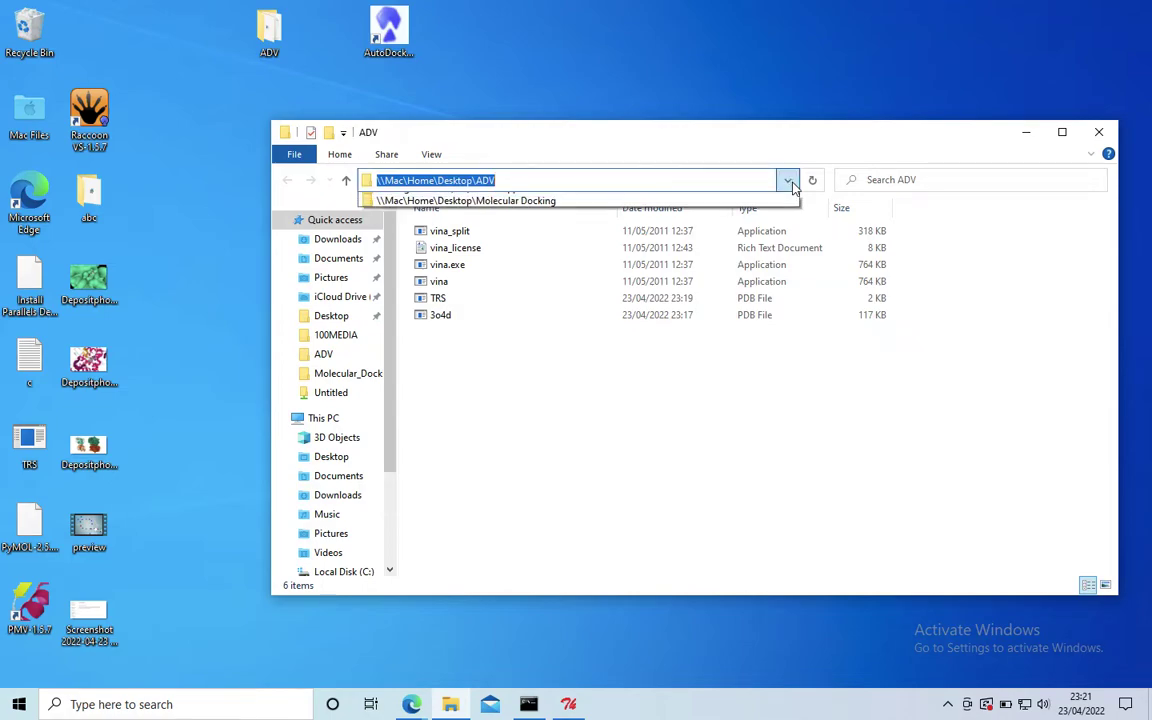
click(383, 181)
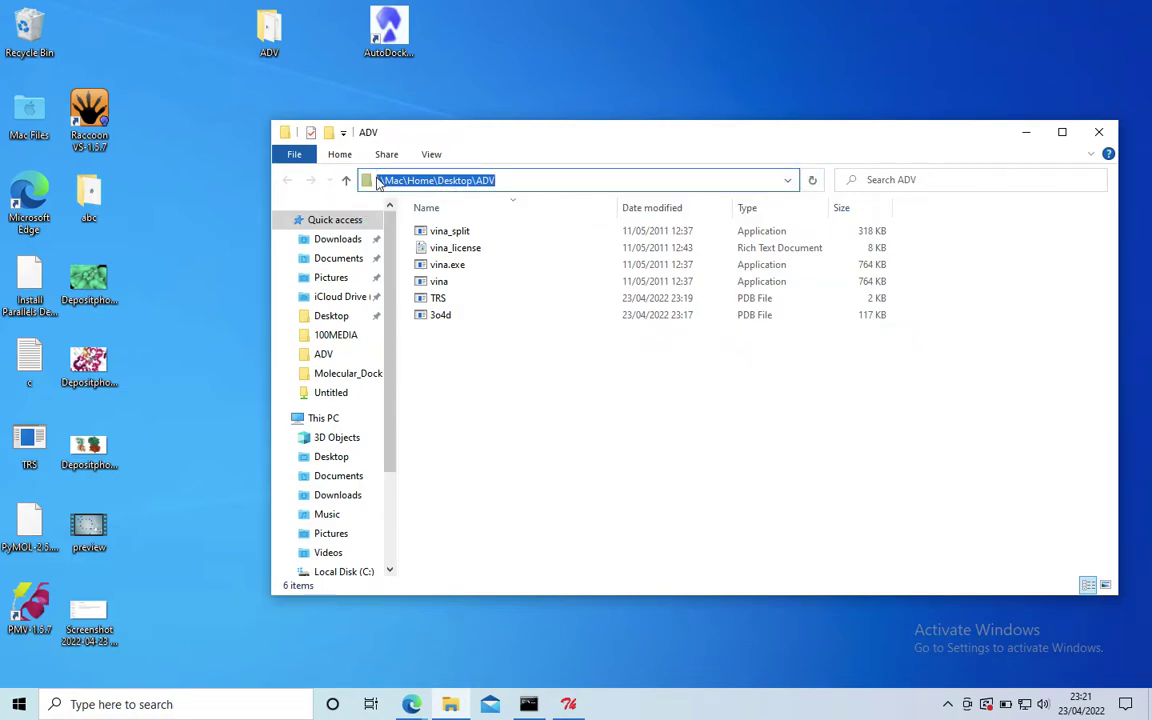
drag(380, 180, 537, 180)
key(ctrl+c)
click(1097, 137)
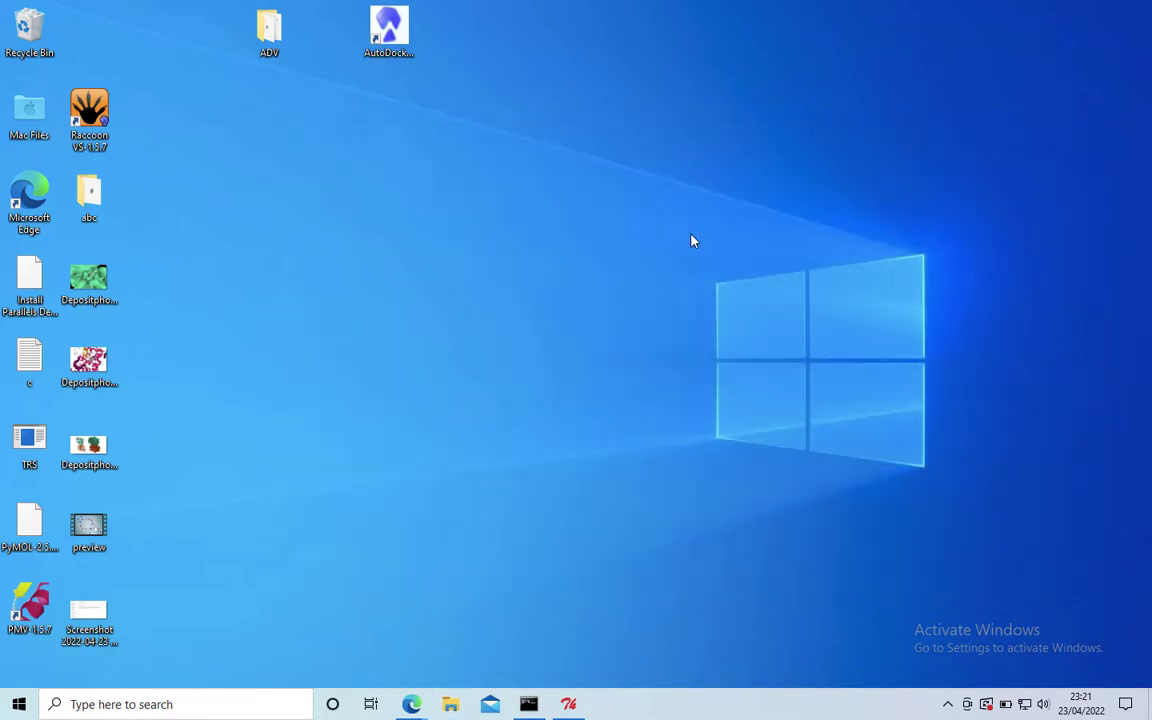
Return to AutoDockTools, set the Startup Directory preference to \\Mac\Home\Desktop\ADV, and close the preferences.
click(568, 704)
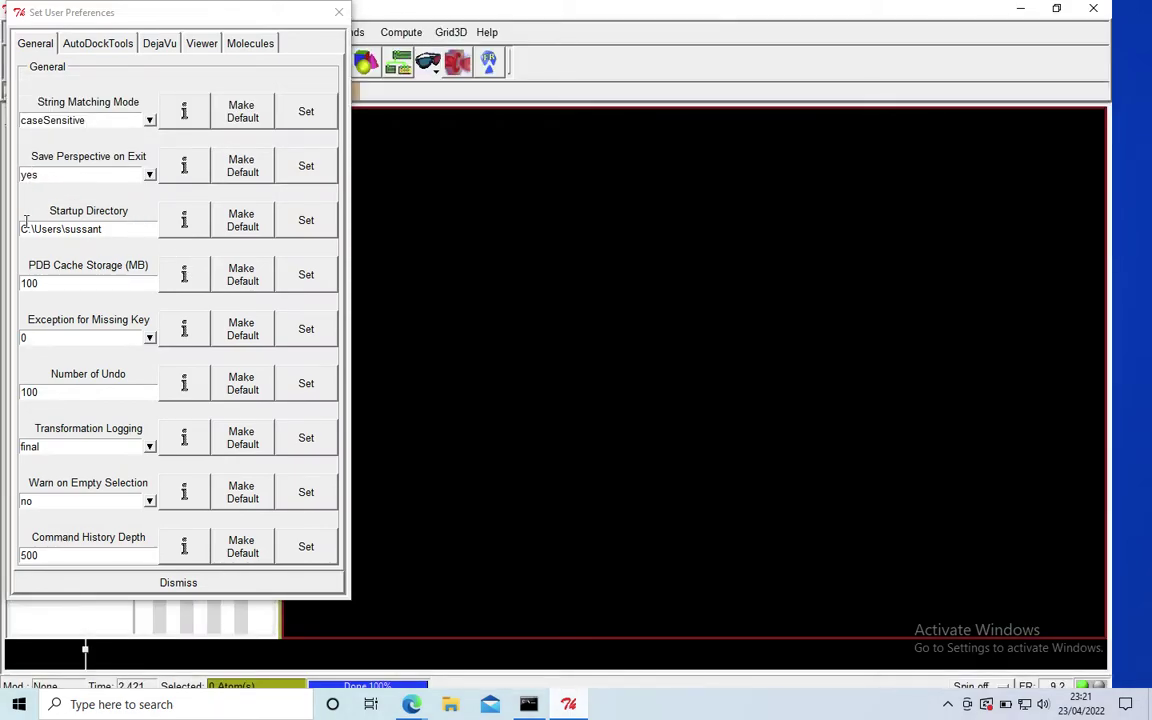
drag(22, 229, 144, 231)
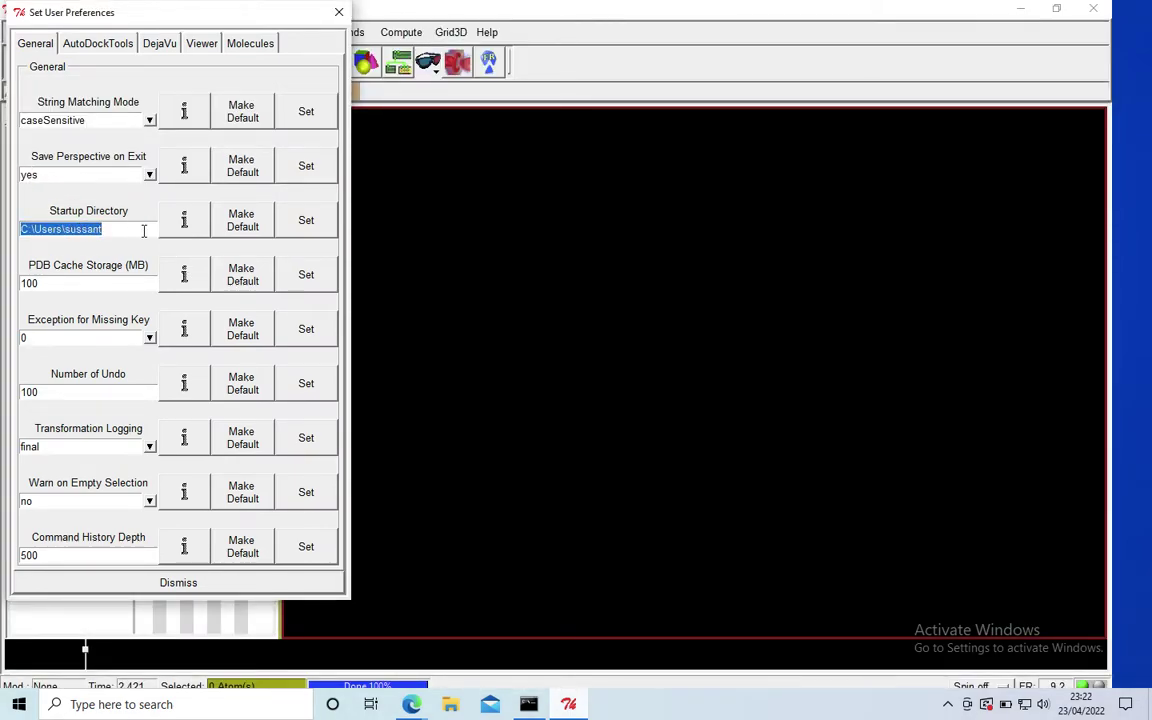
key(ctrl+v)
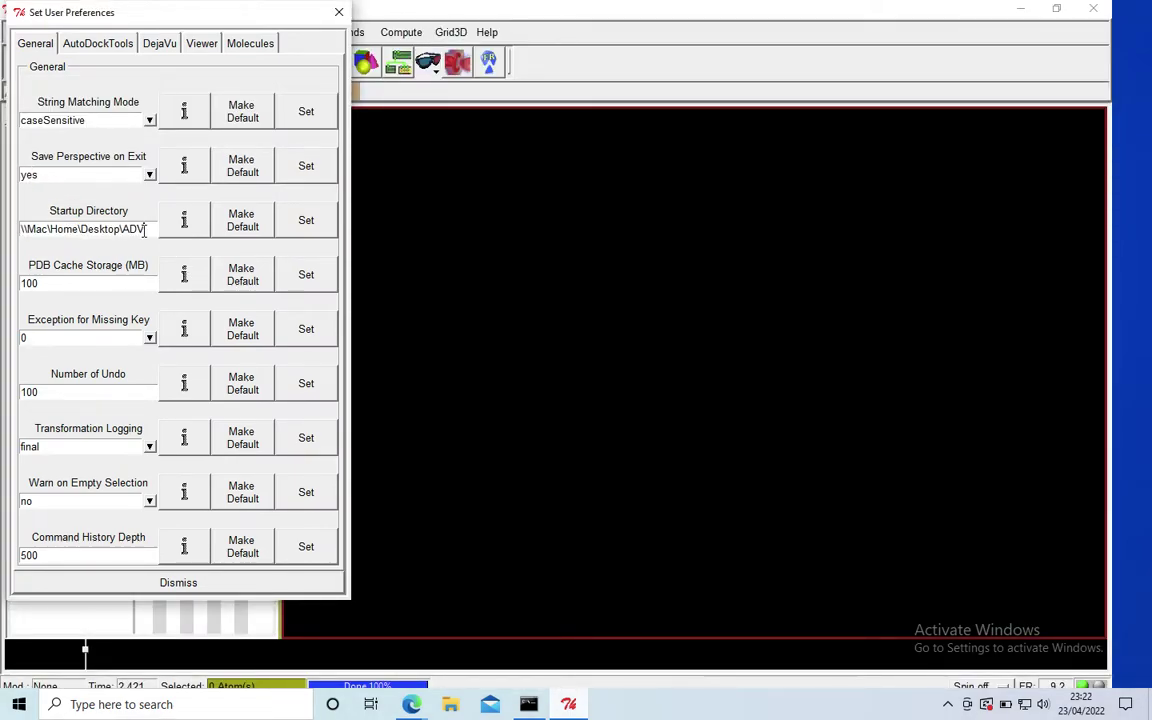
click(284, 229)
click(338, 11)
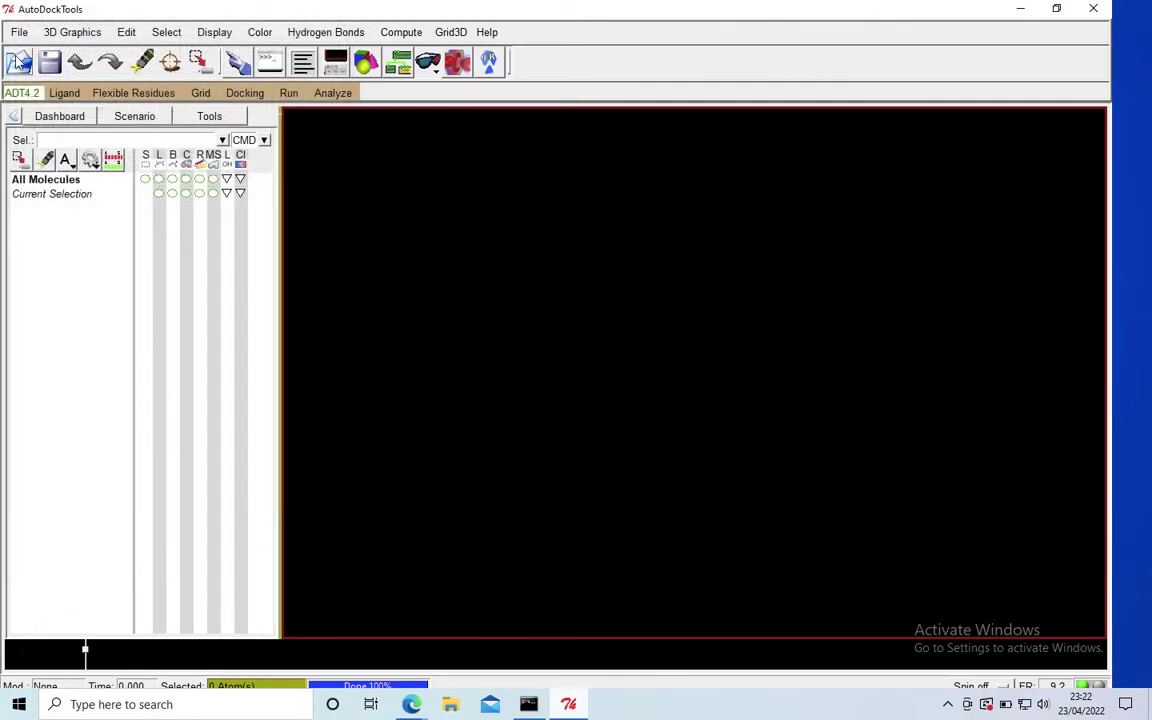
Reopen the user preferences to check the Startup Directory entry, and close them again.
click(17, 36)
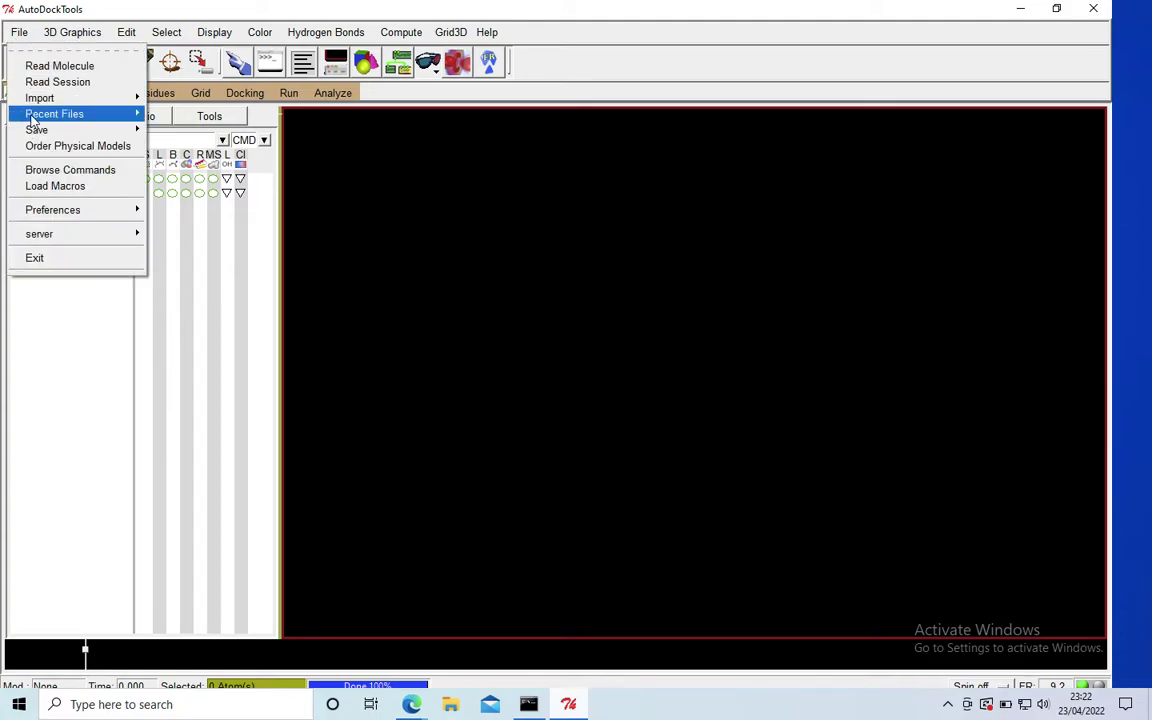
mouse_move(75, 212)
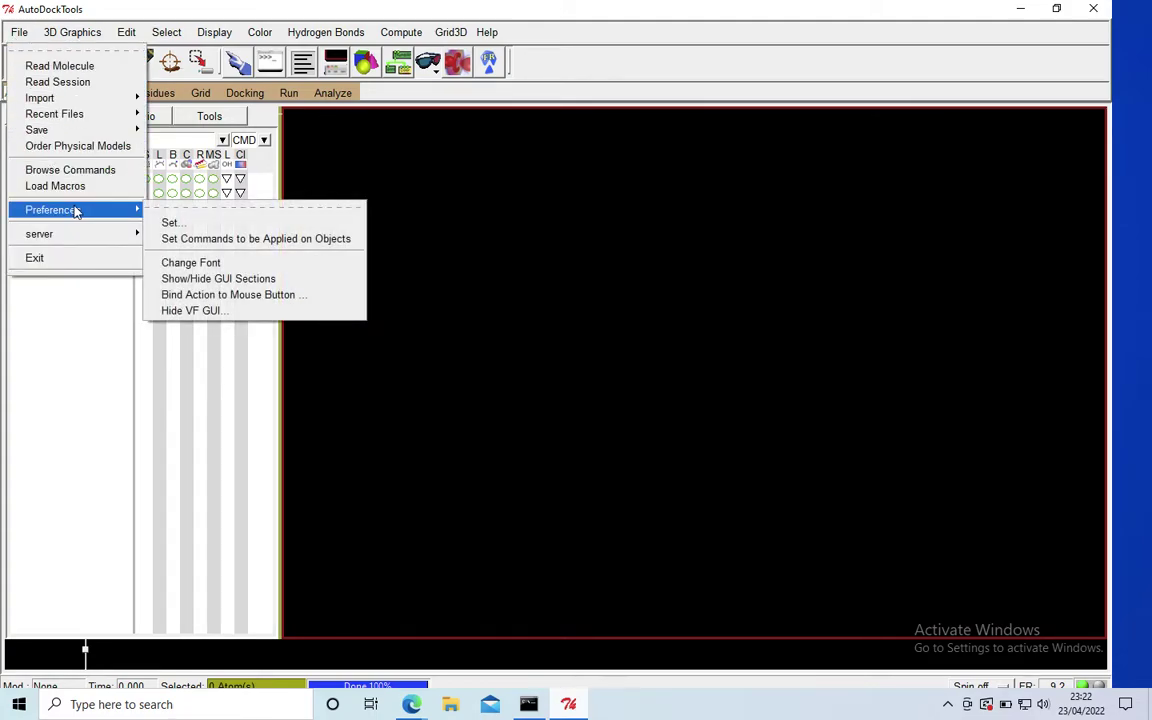
click(189, 223)
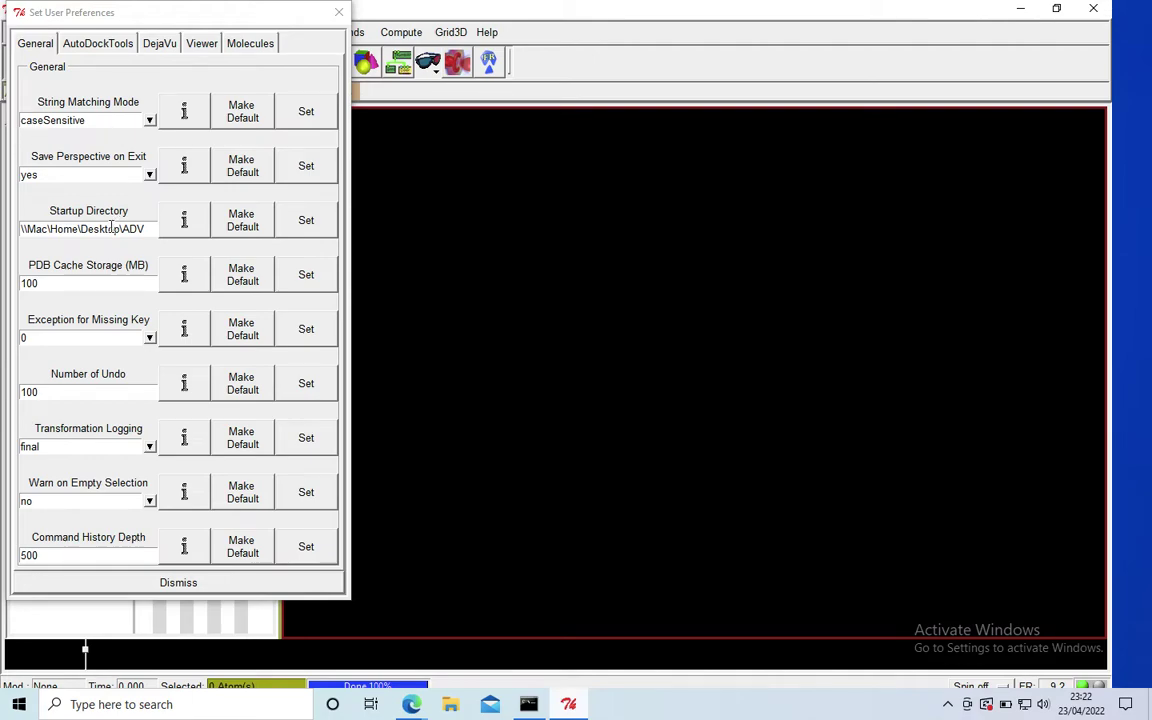
click(340, 12)
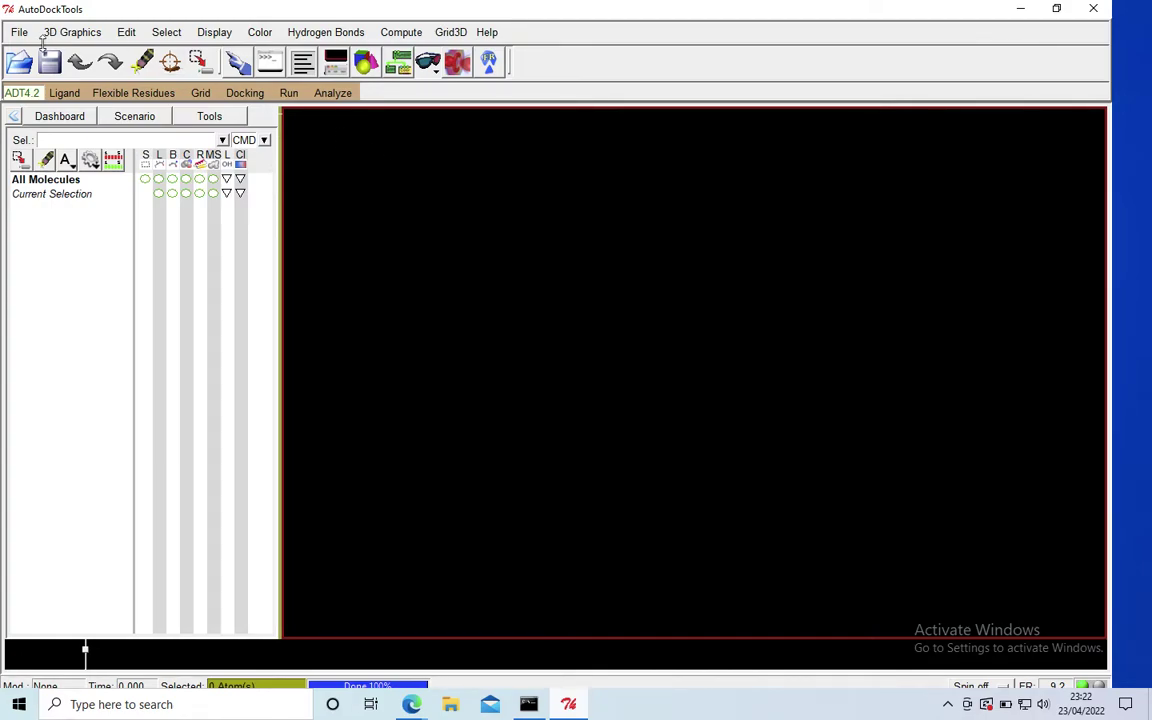
Load the 3o4d PDB molecule from the ADV folder into AutoDockTools.
click(17, 66)
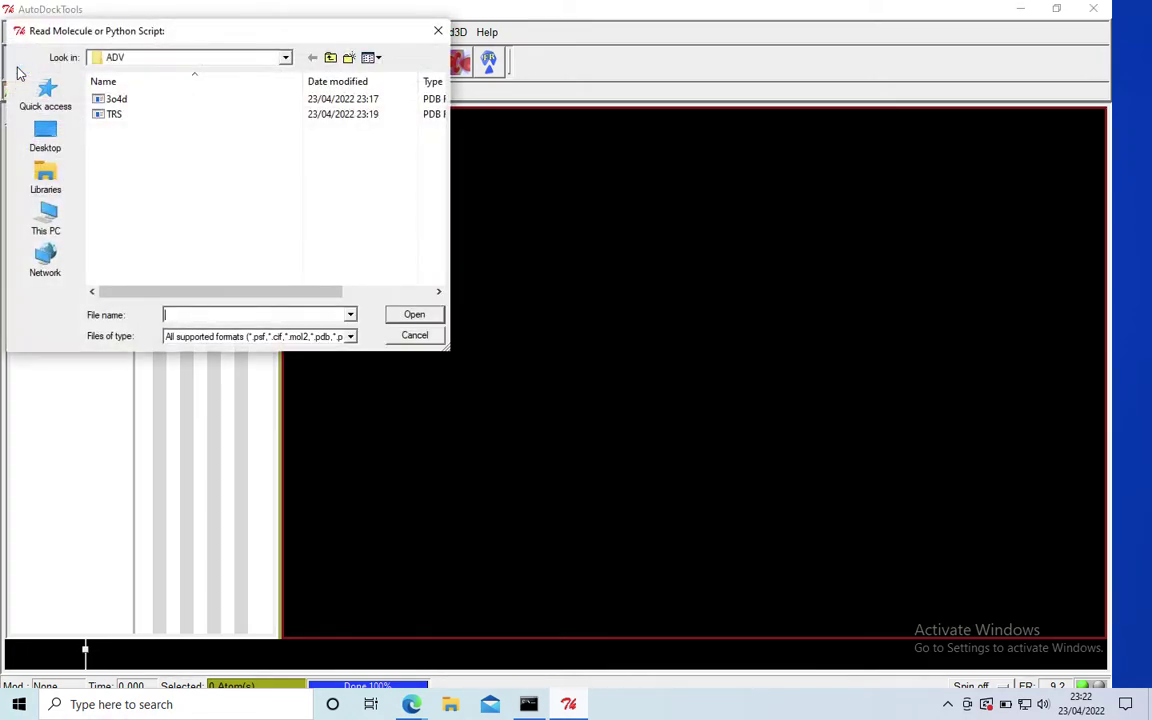
click(186, 99)
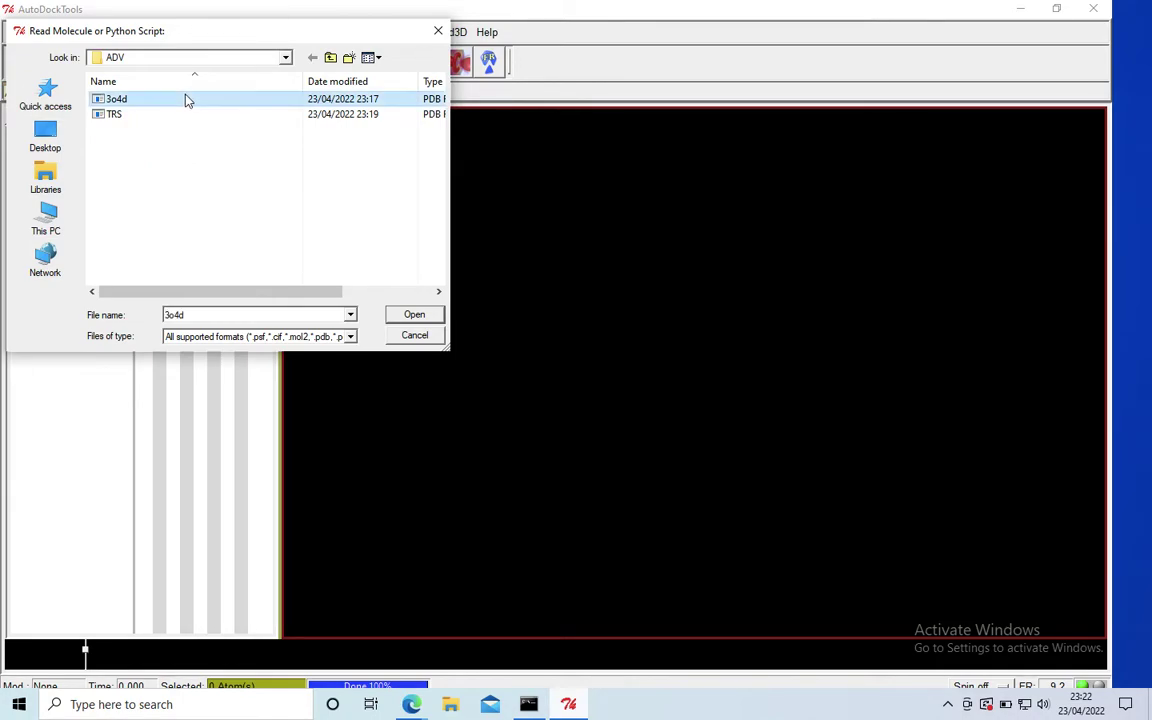
click(413, 315)
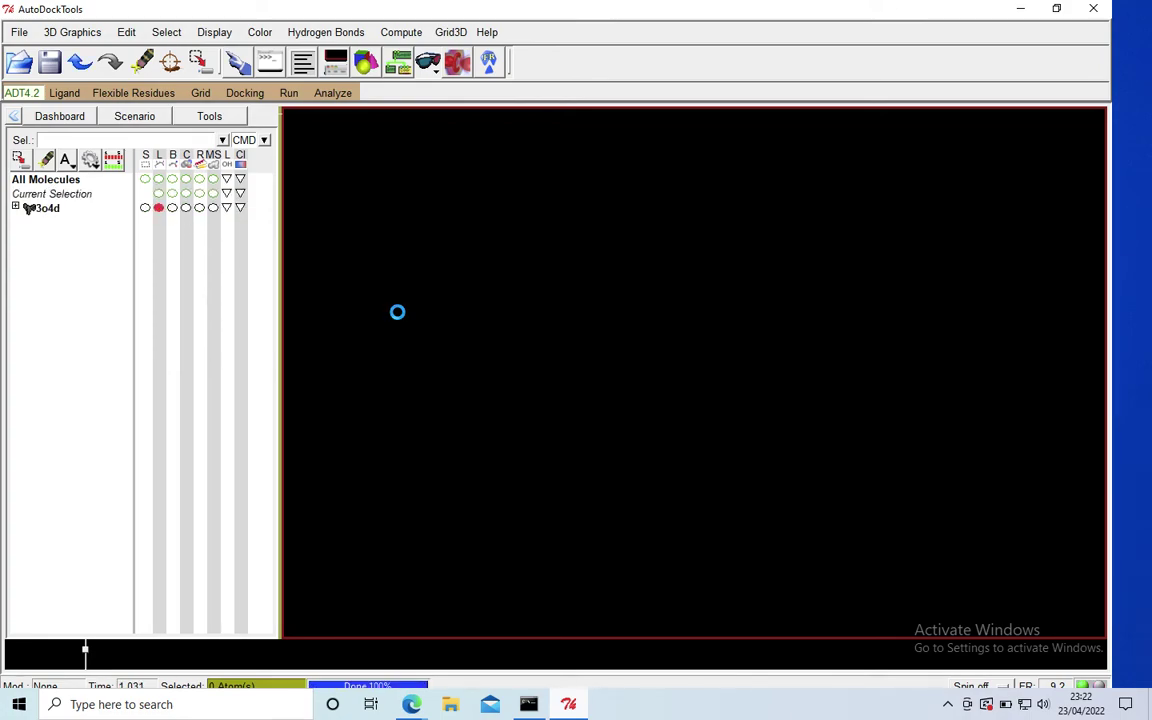
Delete the water molecules from the 3o4d protein.
drag(717, 362, 478, 334)
mouse_move(594, 338)
mouse_down()
mouse_move(627, 374)
mouse_move(545, 360)
mouse_up()
drag(651, 359, 764, 355)
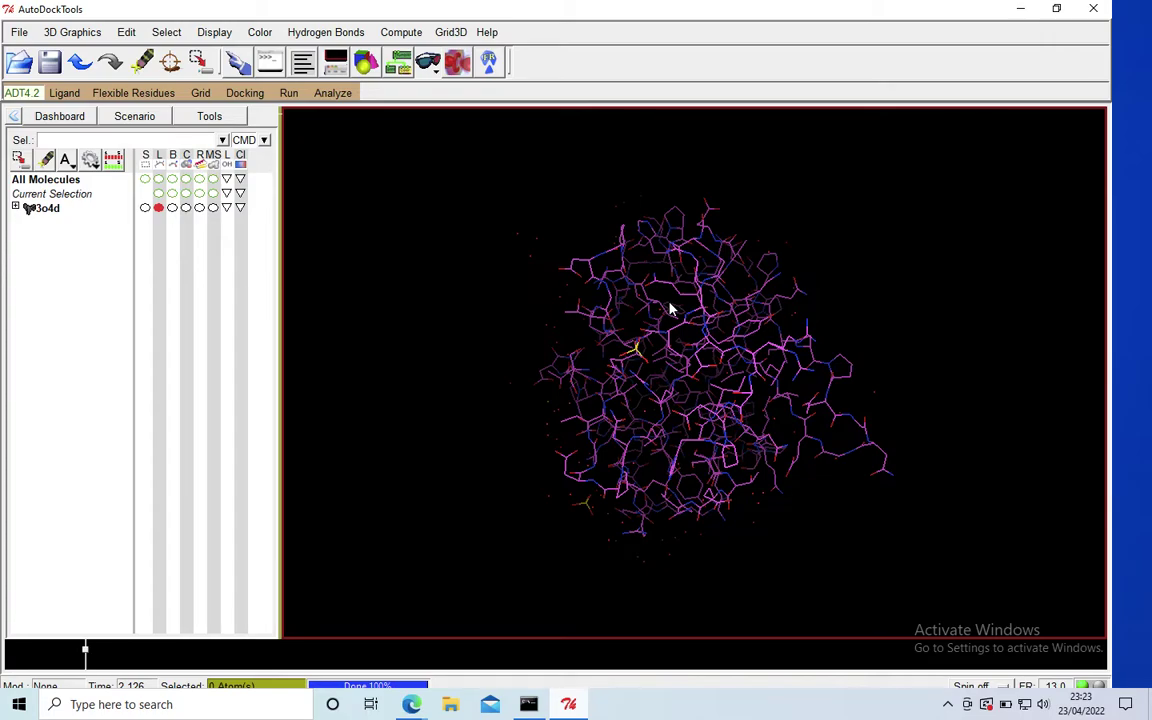
drag(727, 321, 498, 327)
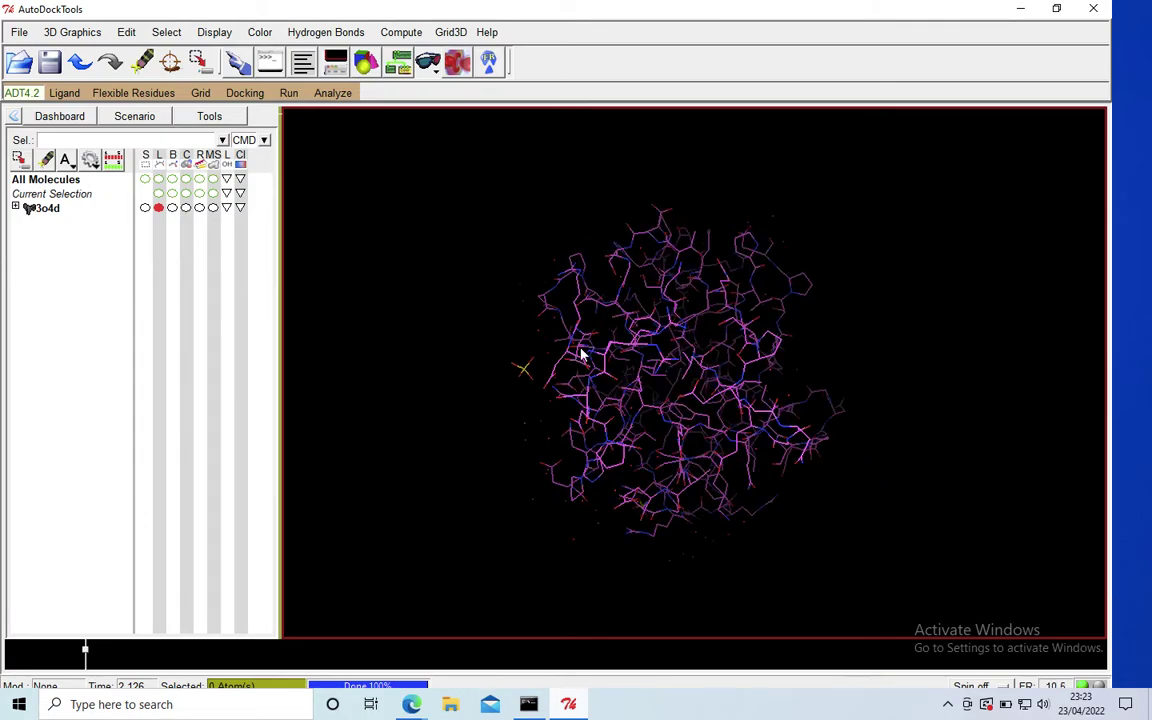
drag(677, 421, 671, 456)
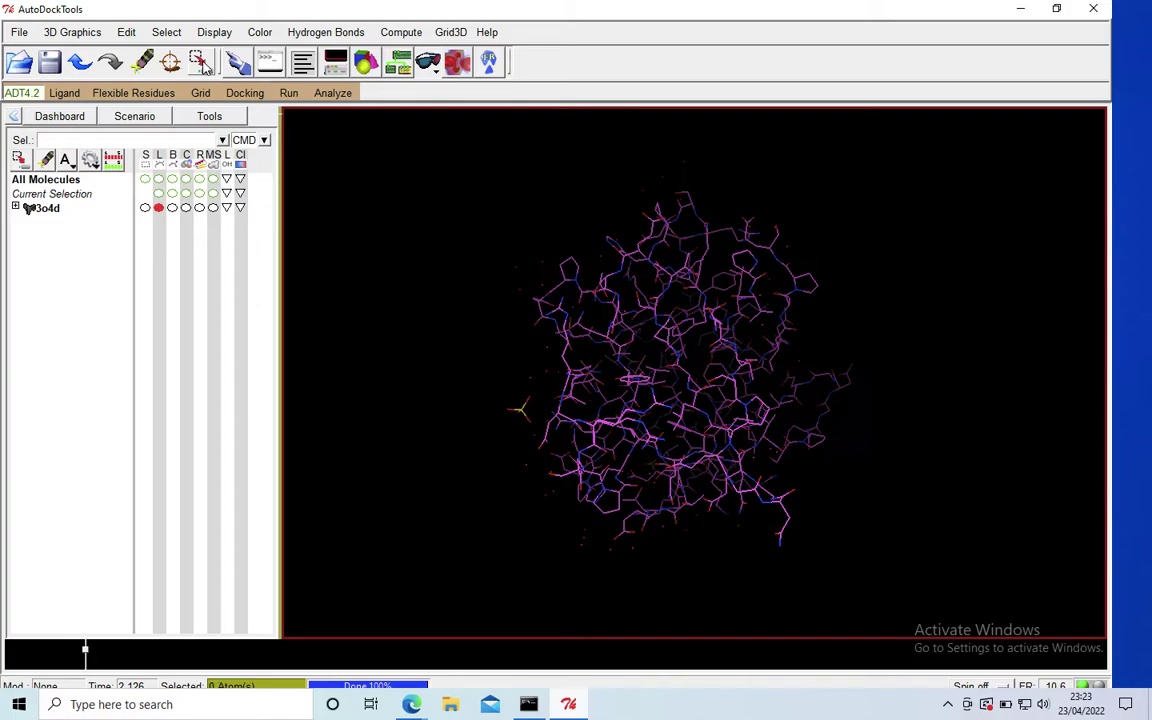
click(126, 33)
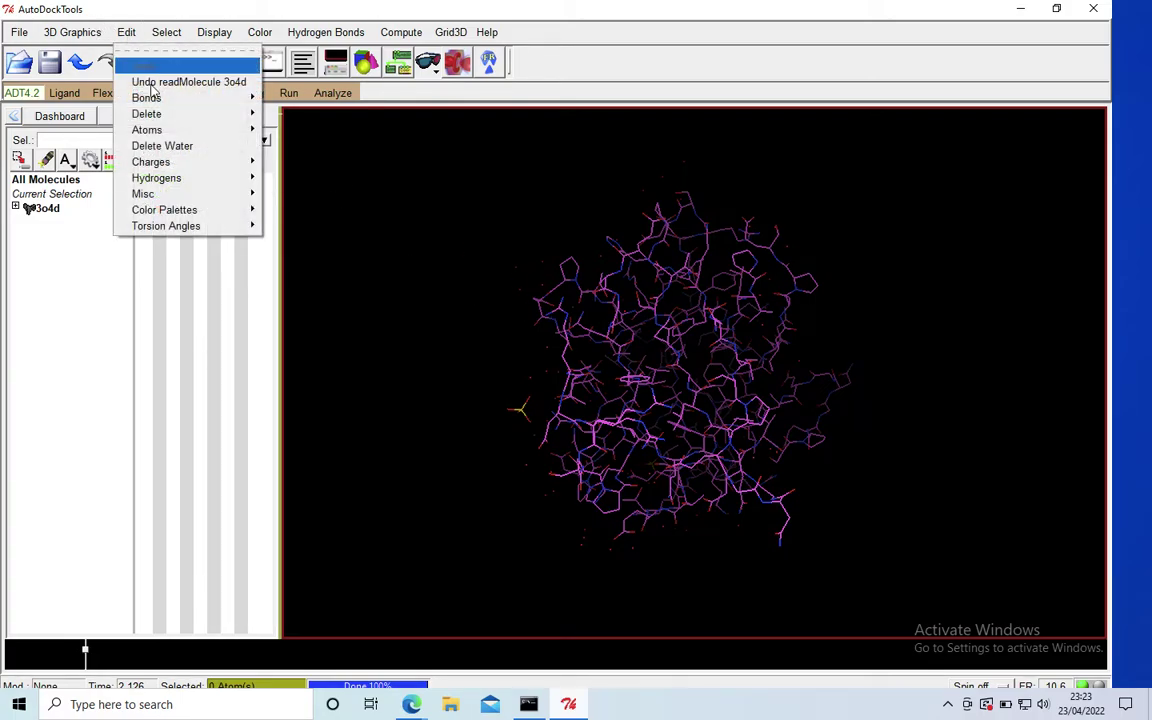
click(170, 146)
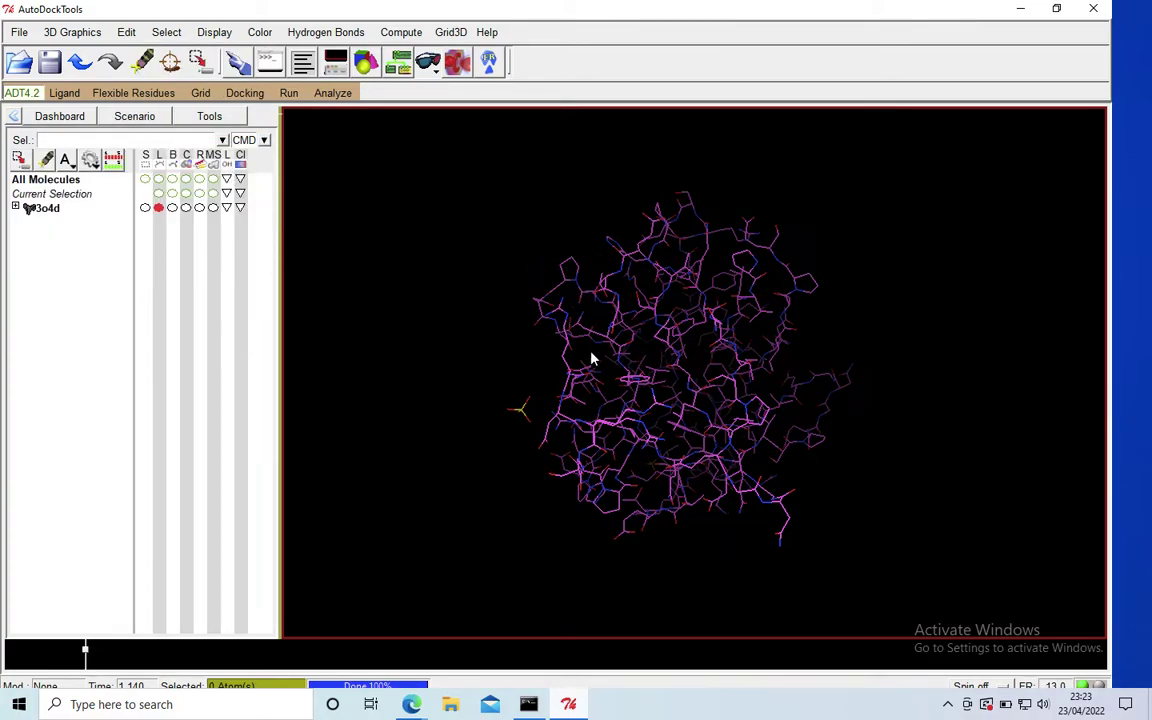
Run the water deletion on 3o4d once more and inspect the structure from several angles.
drag(635, 342, 728, 321)
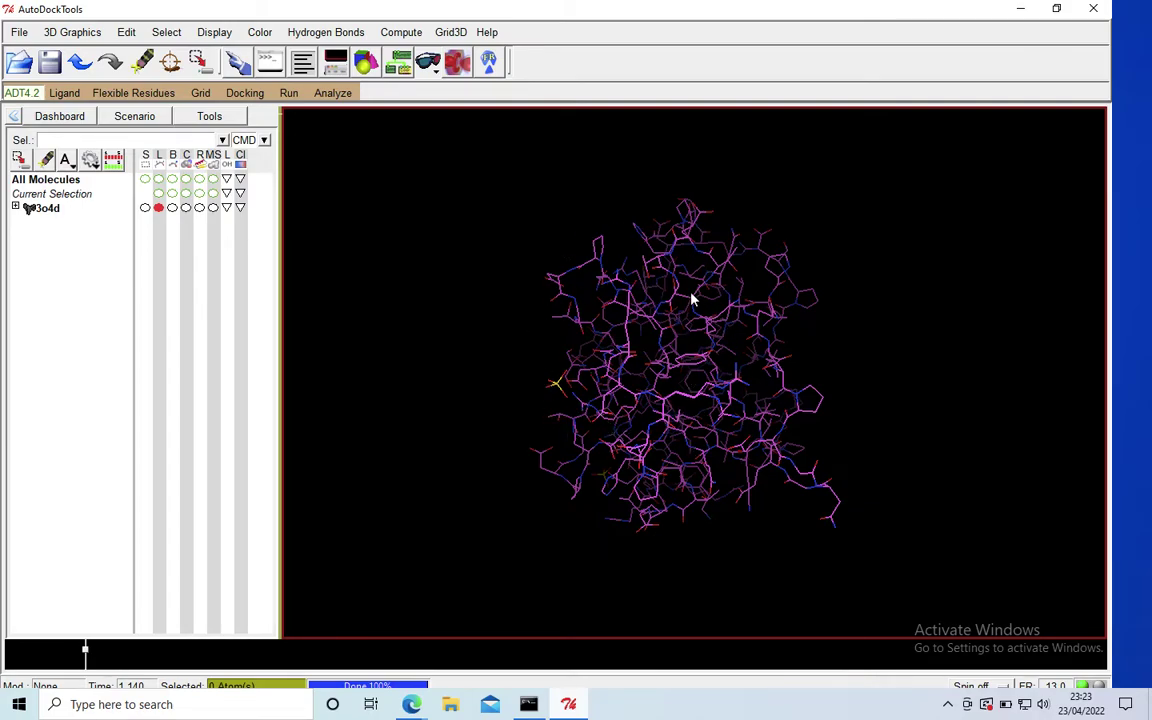
drag(685, 356, 597, 360)
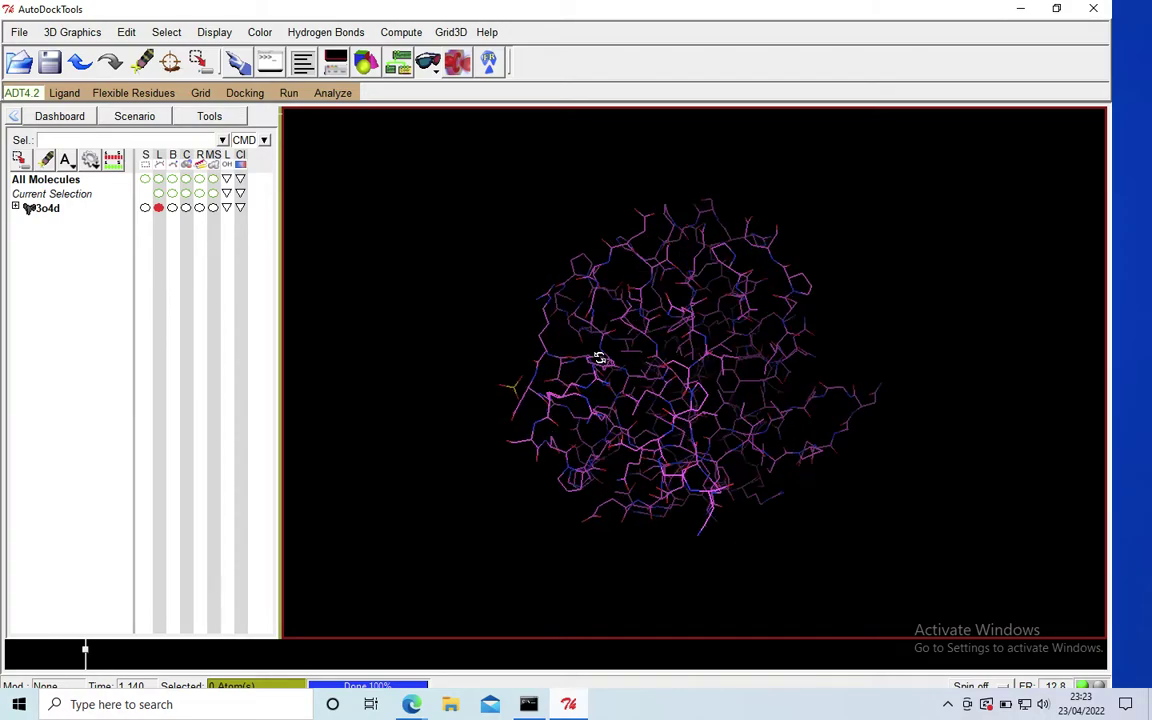
click(126, 32)
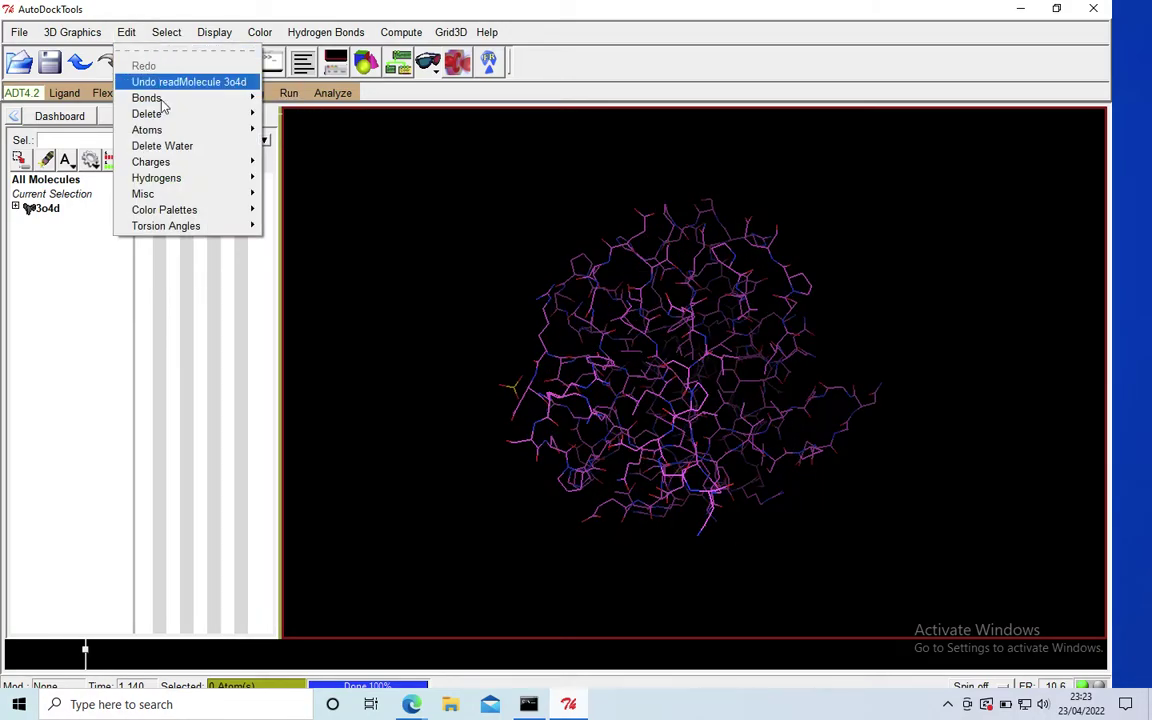
click(162, 146)
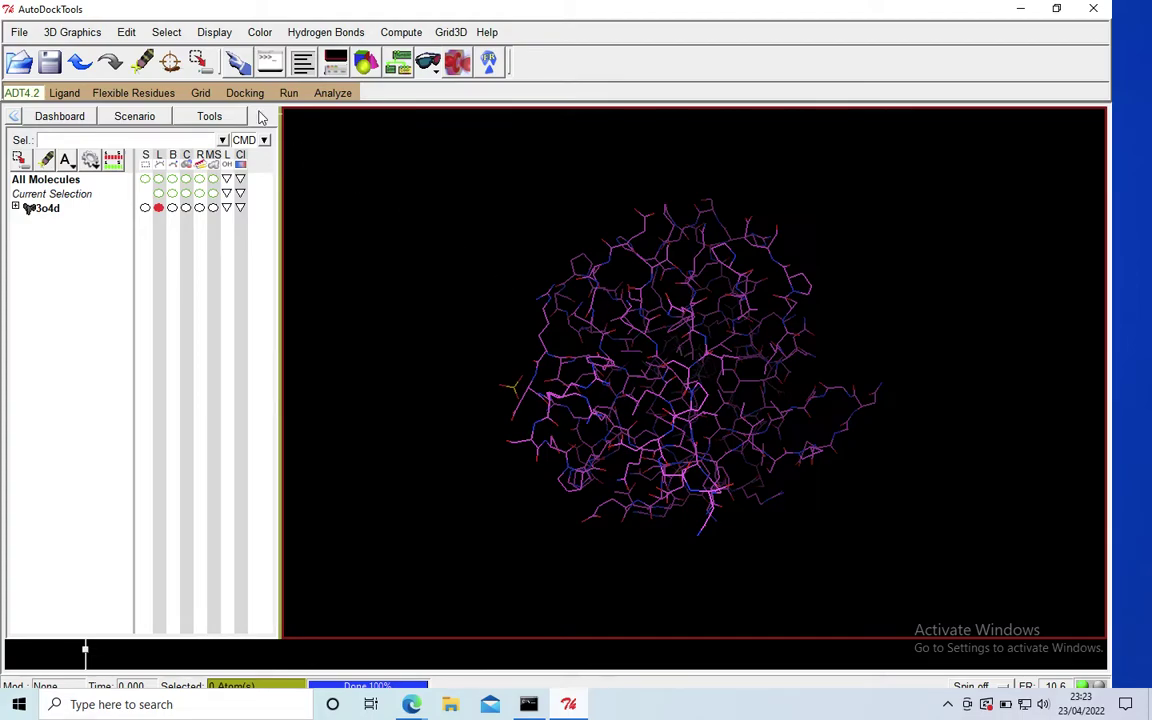
drag(705, 411, 565, 360)
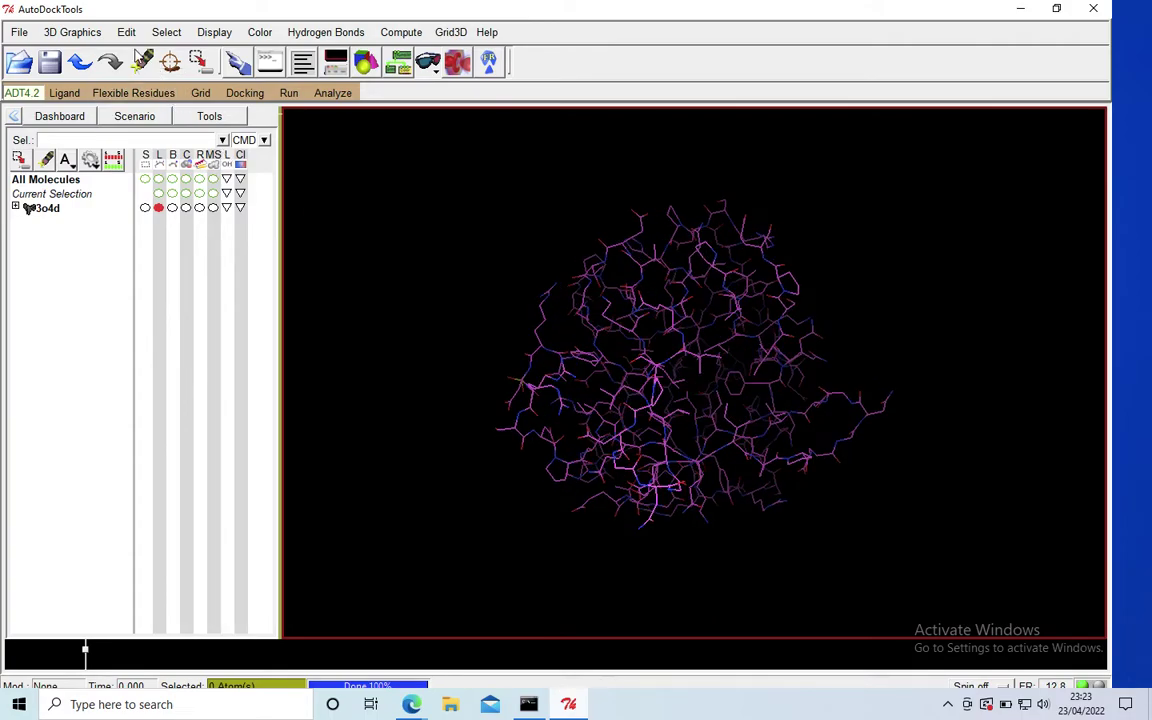
Add hydrogens to 3o4d despite its non-bonded atom, using the Polar Only option.
click(126, 33)
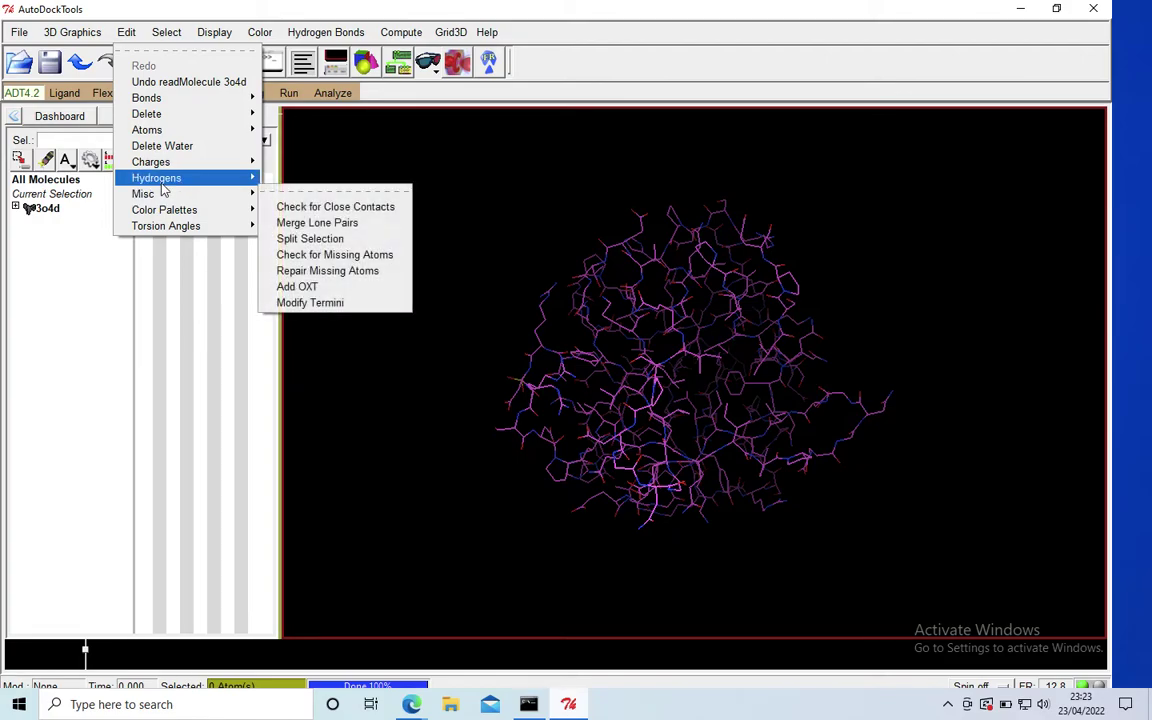
mouse_move(161, 184)
click(284, 190)
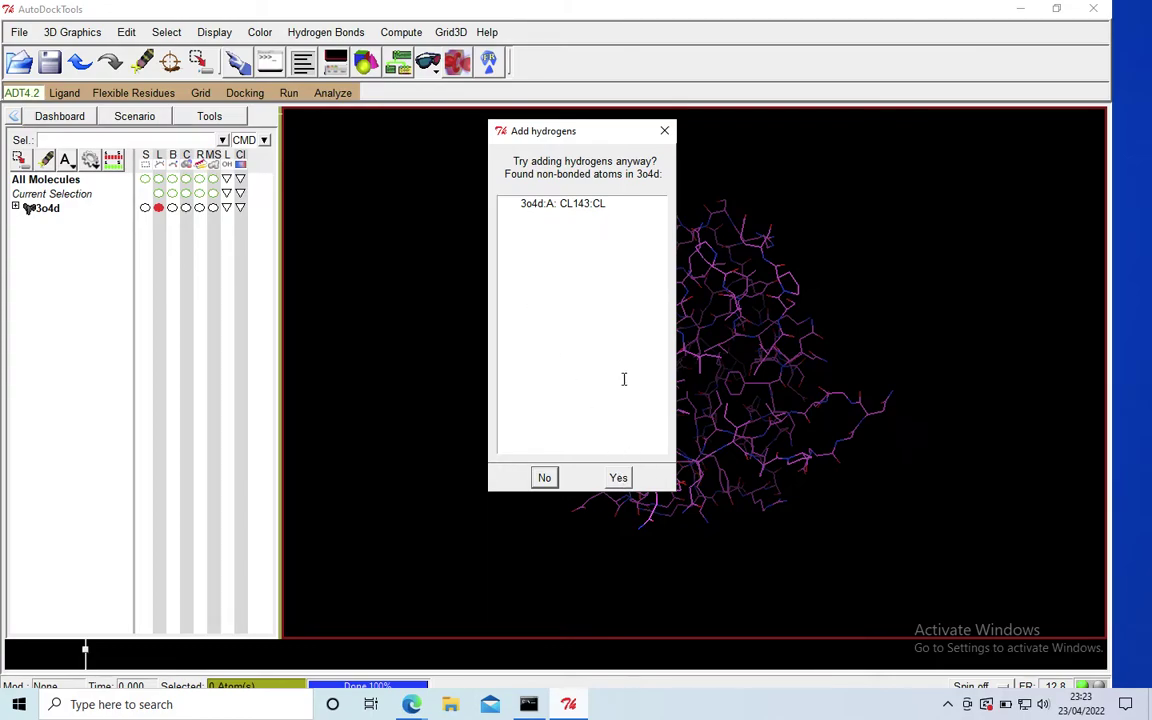
click(618, 478)
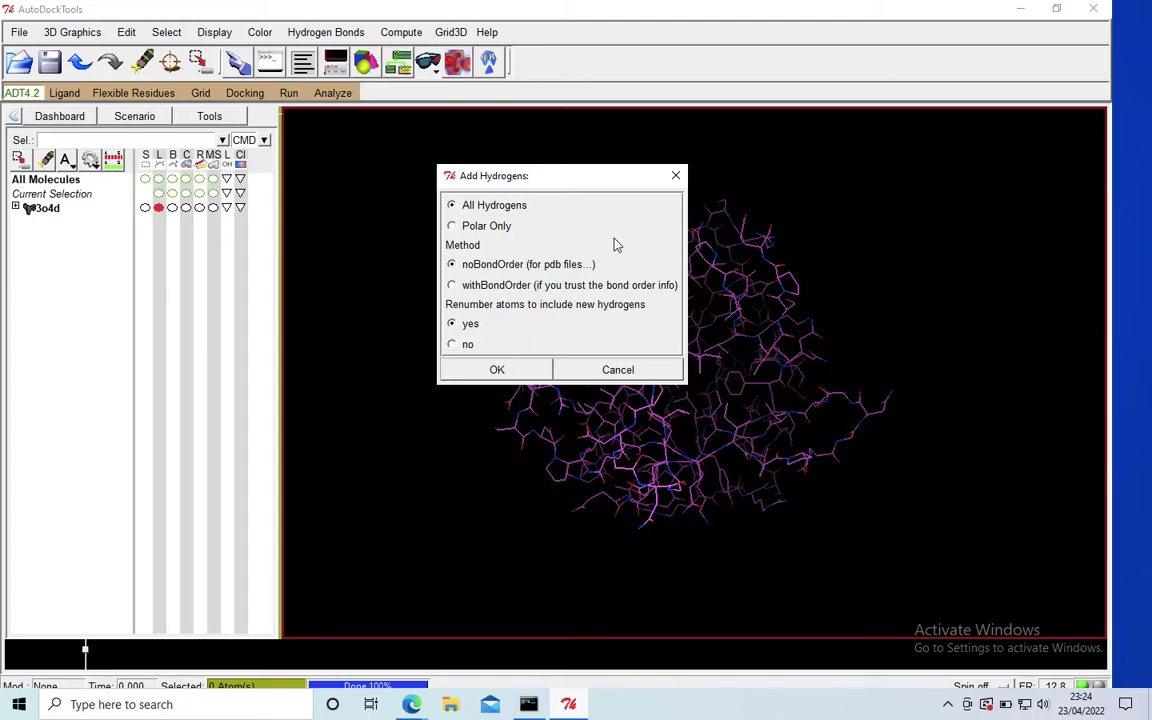
click(501, 226)
click(531, 369)
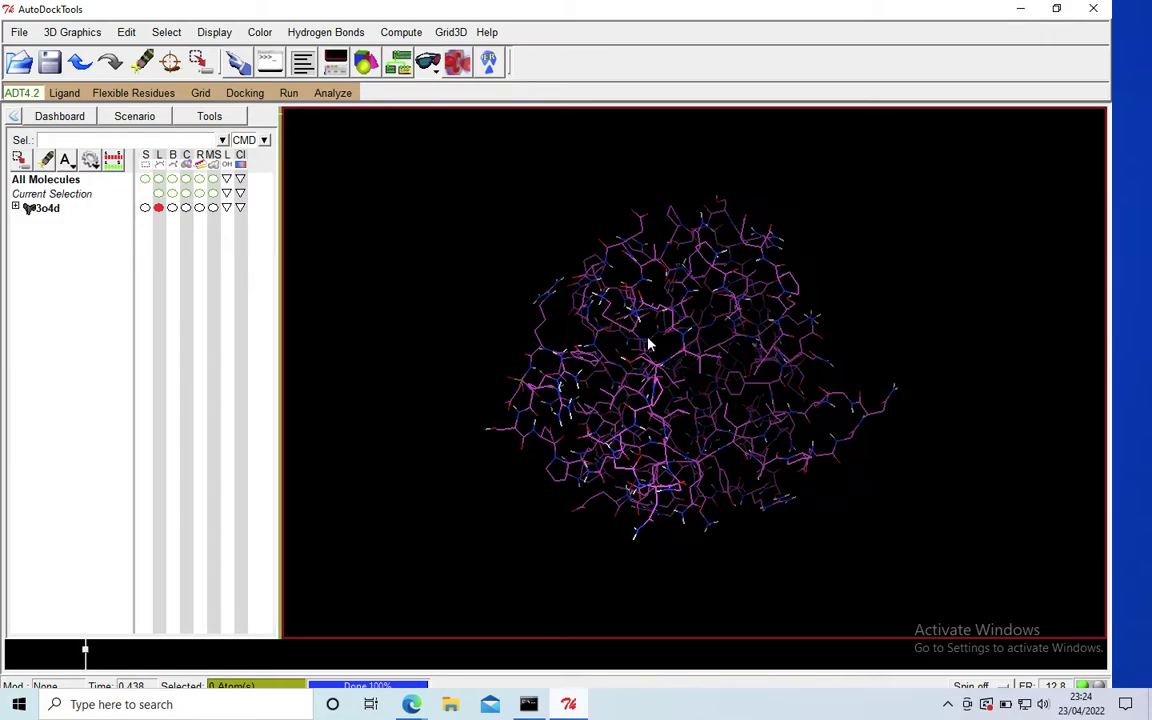
Add Kollman charges to the 3o4d protein and acknowledge the total charge message.
click(126, 34)
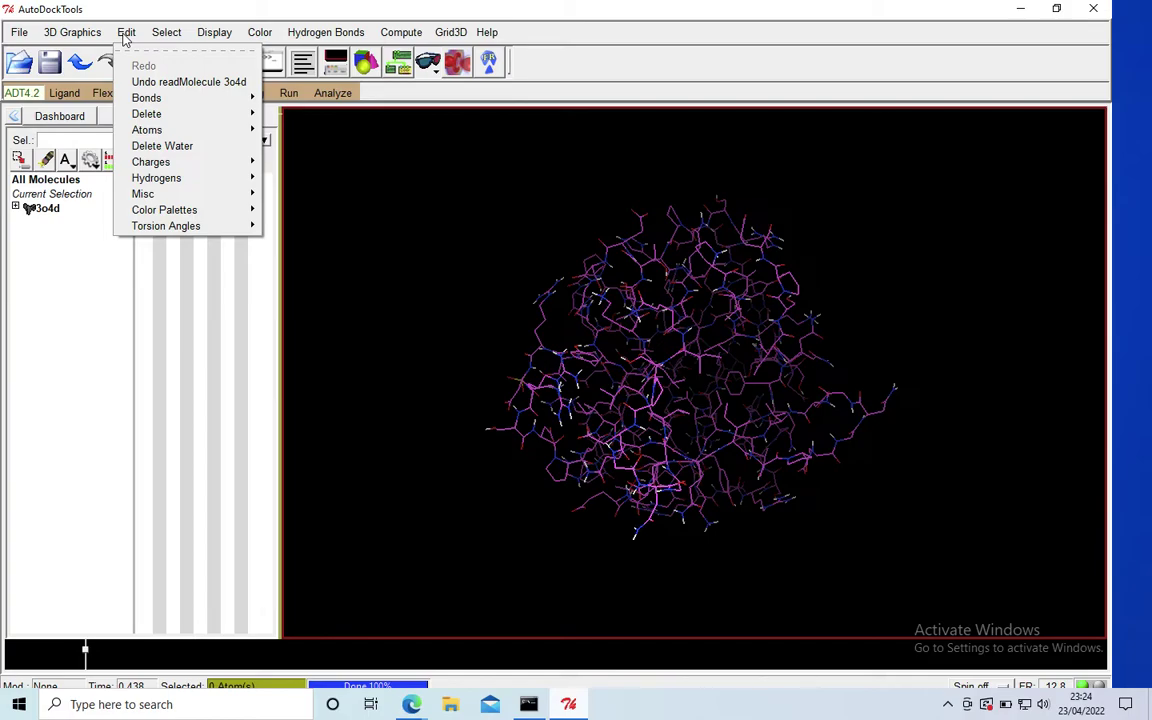
mouse_move(160, 162)
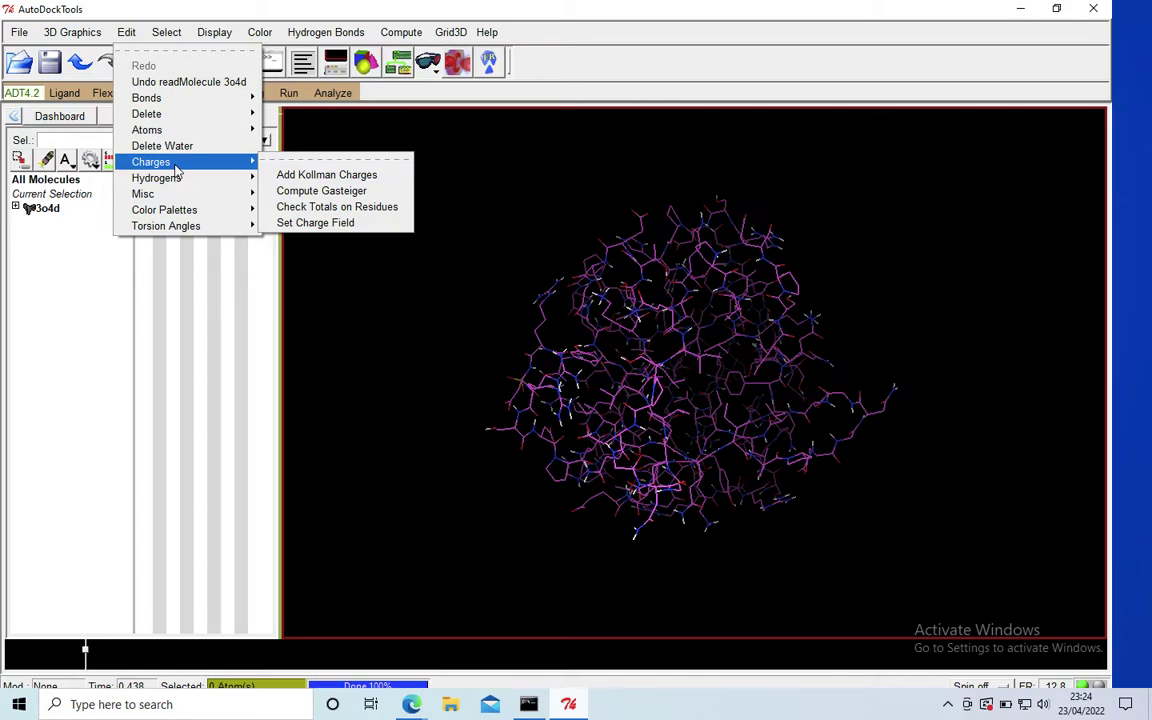
click(303, 174)
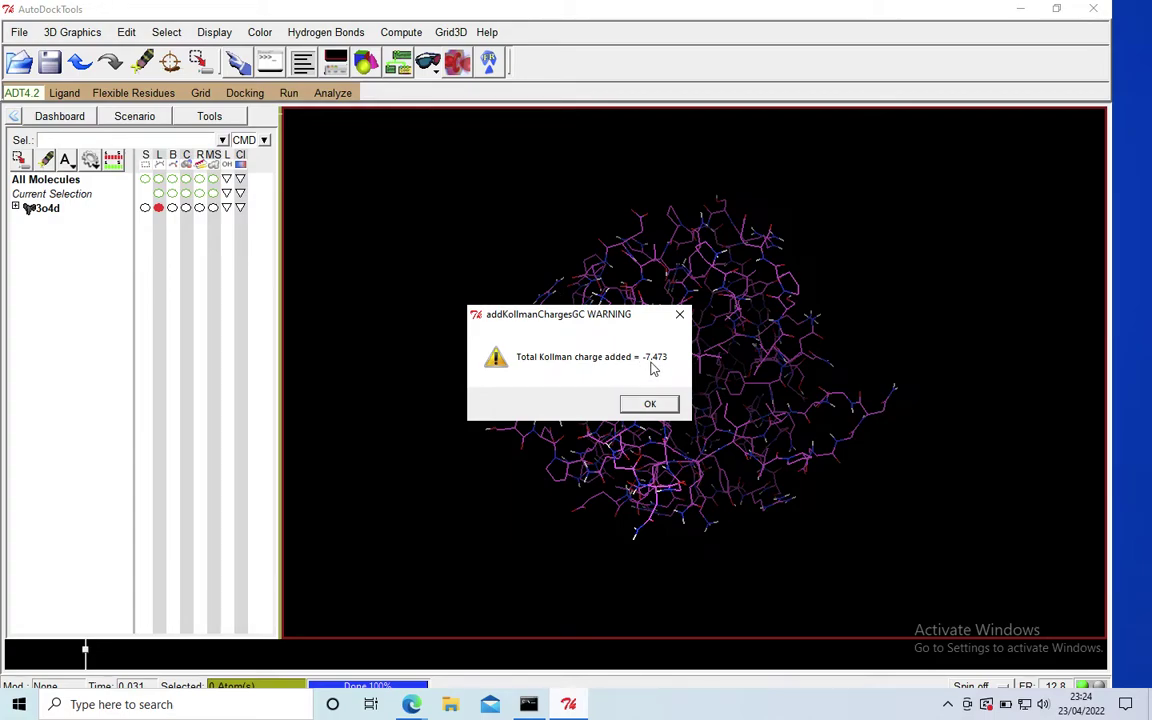
click(650, 404)
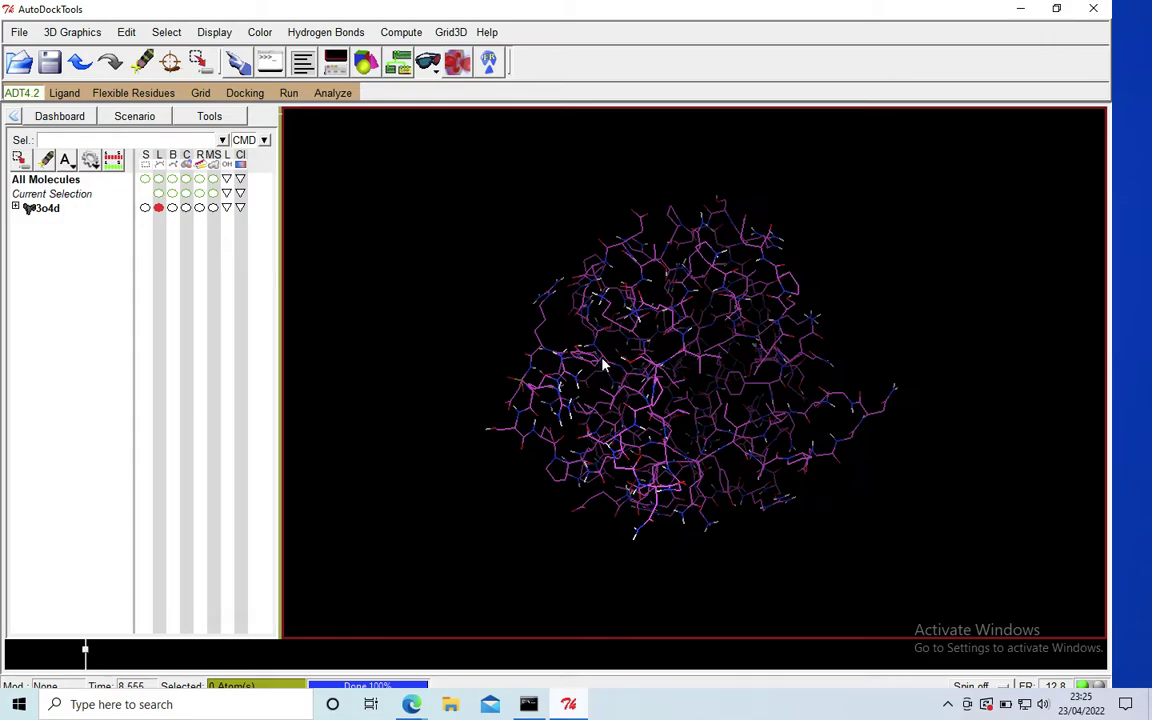
click(126, 32)
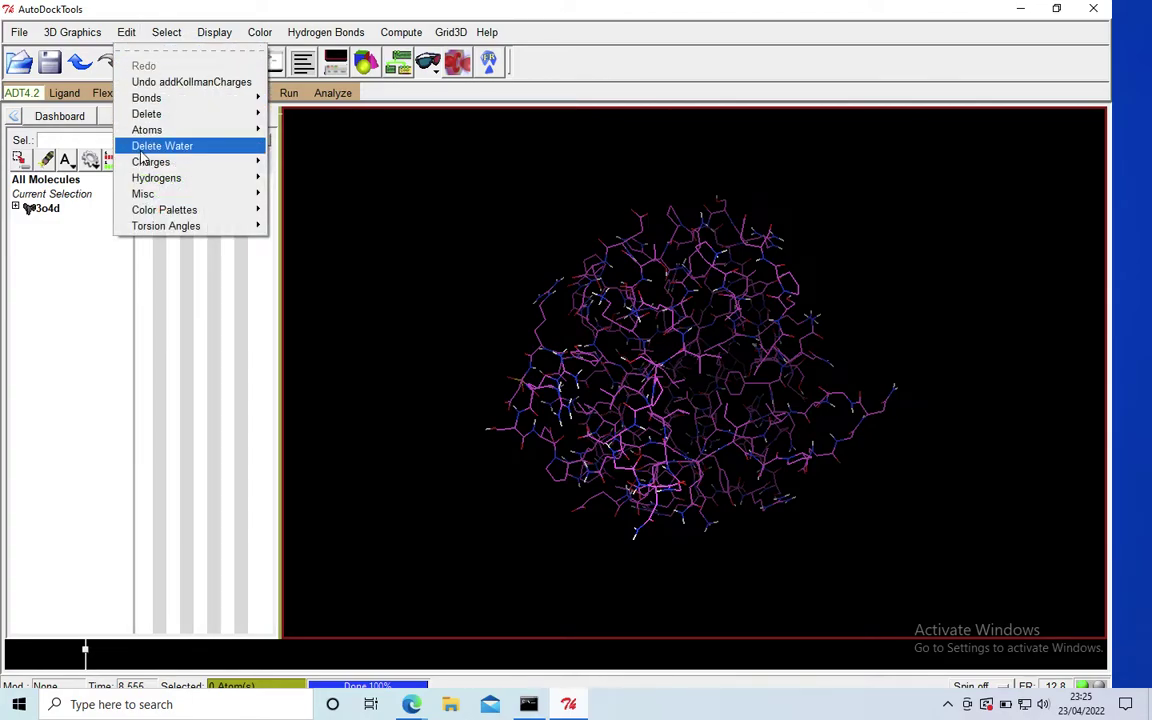
mouse_move(146, 161)
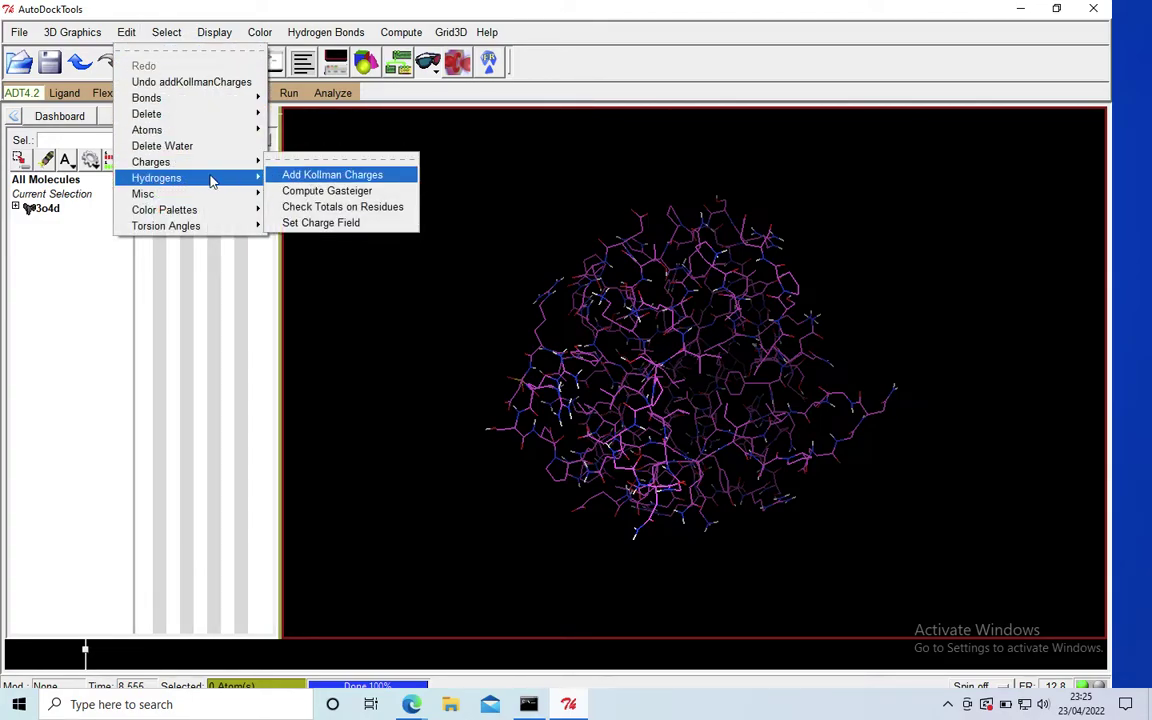
click(557, 154)
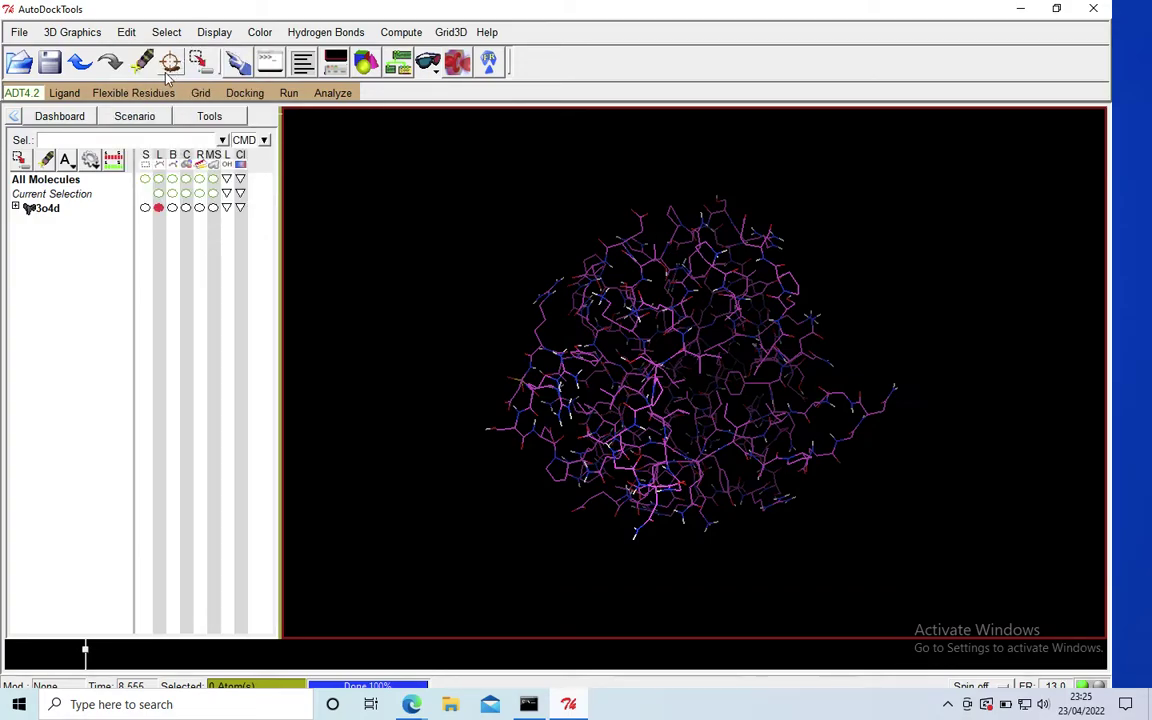
Choose 3o4d as the grid macromolecule and save it as protein.pdbqt in the ADV folder.
click(198, 92)
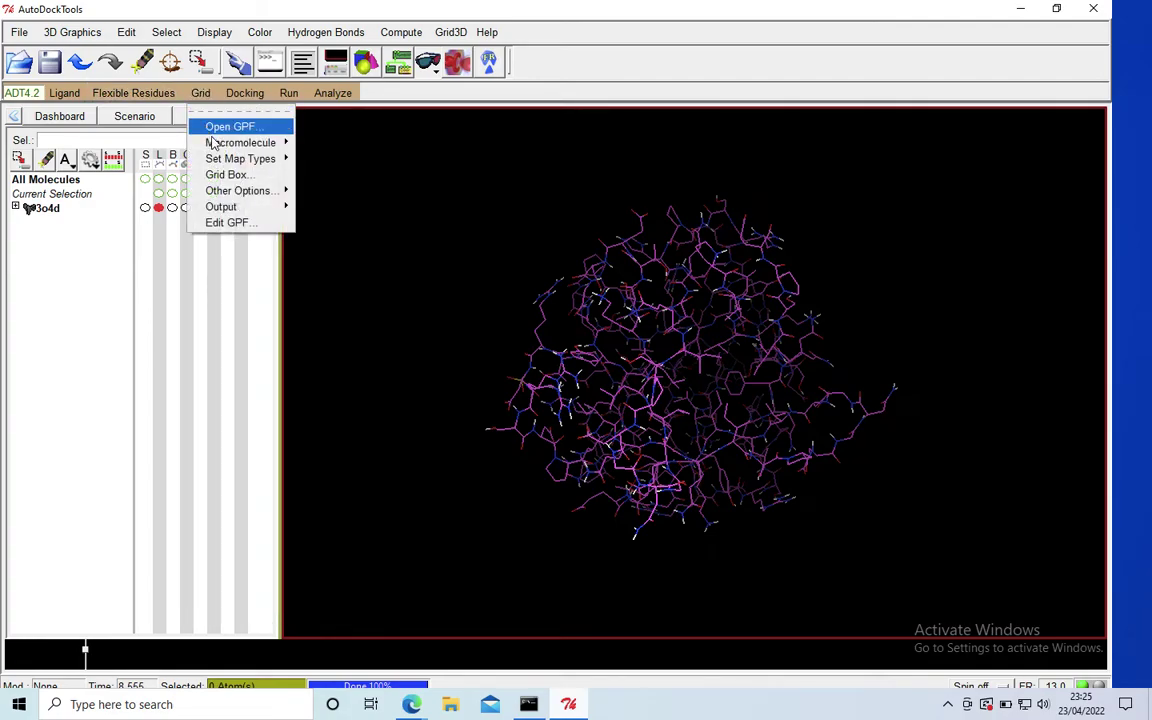
mouse_move(215, 143)
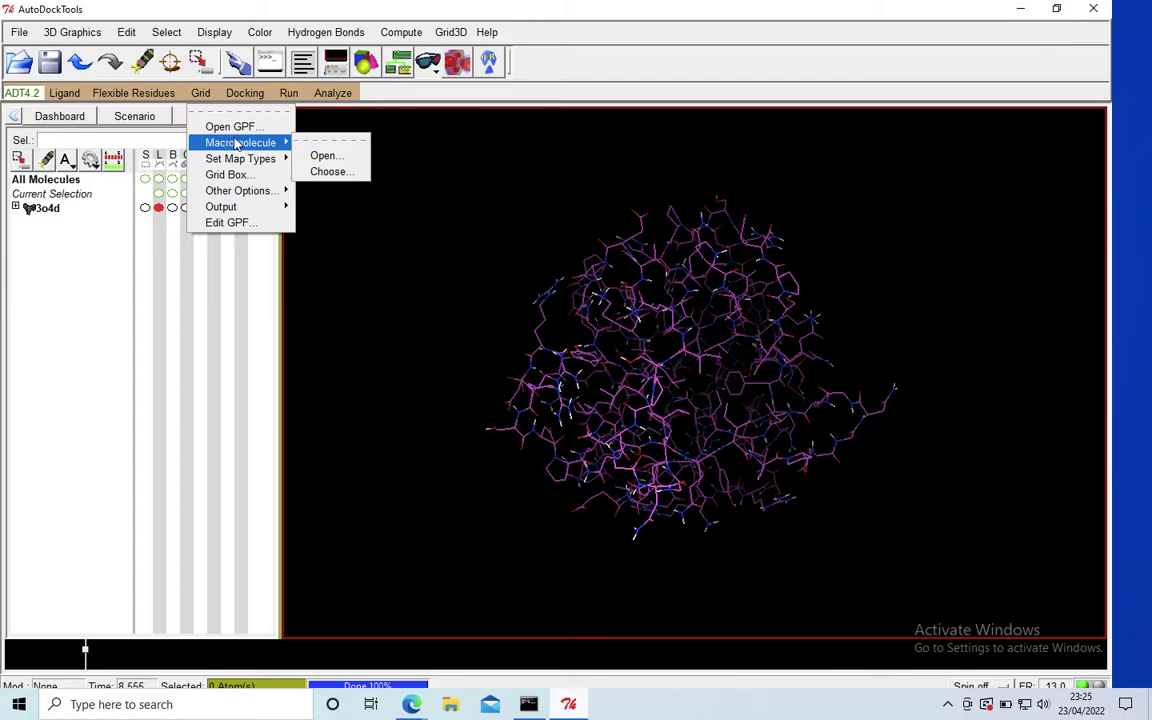
click(313, 172)
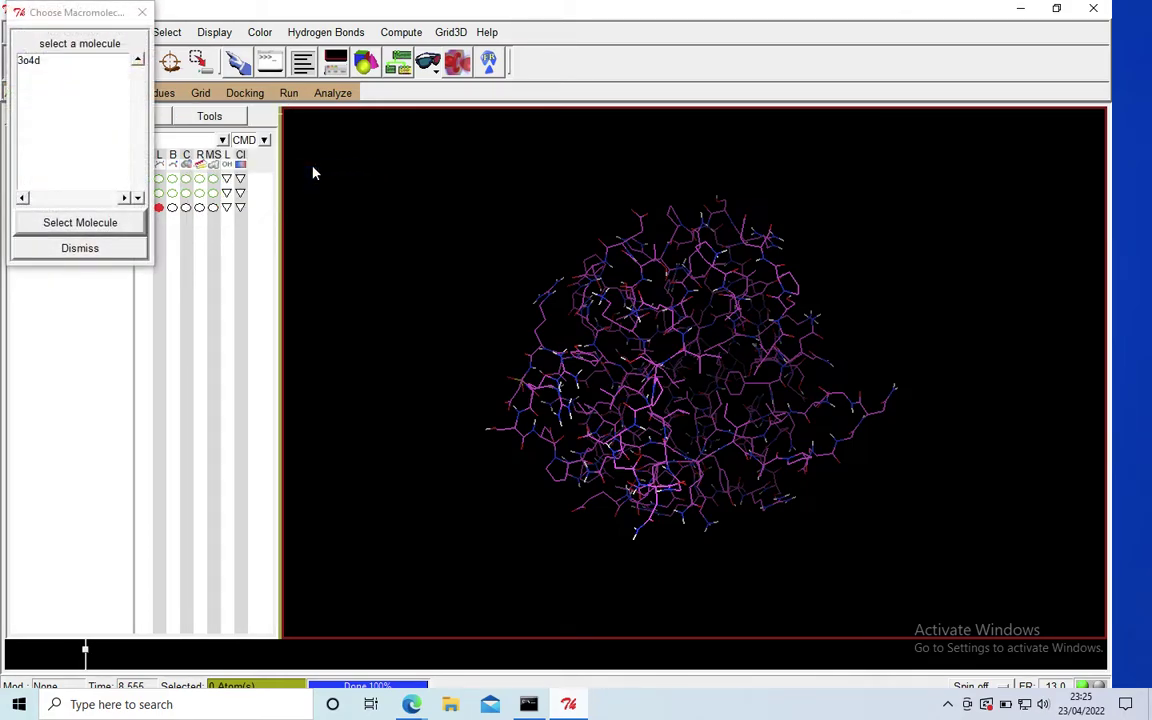
click(65, 62)
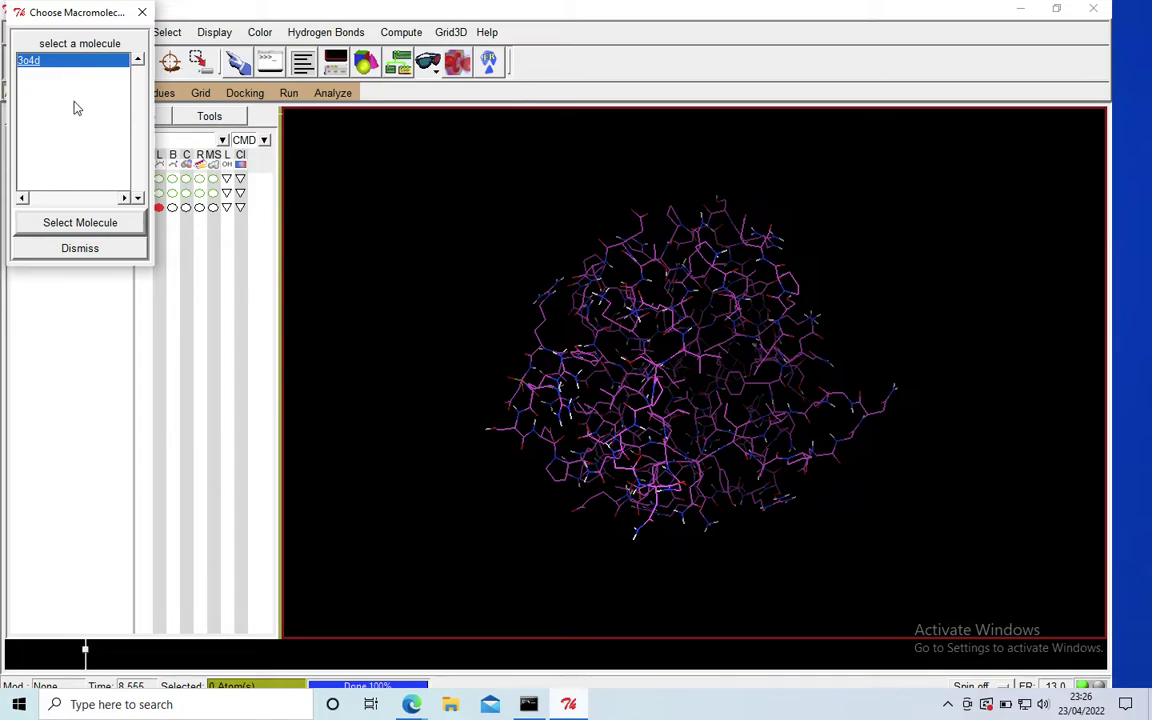
click(85, 223)
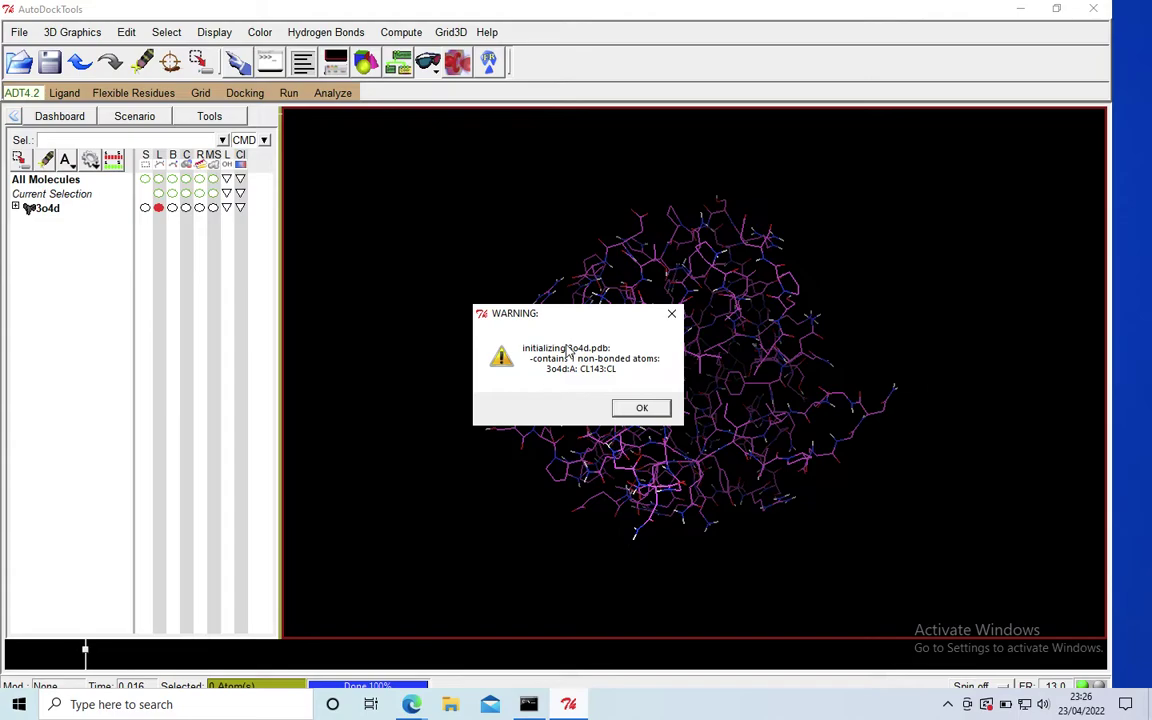
click(642, 407)
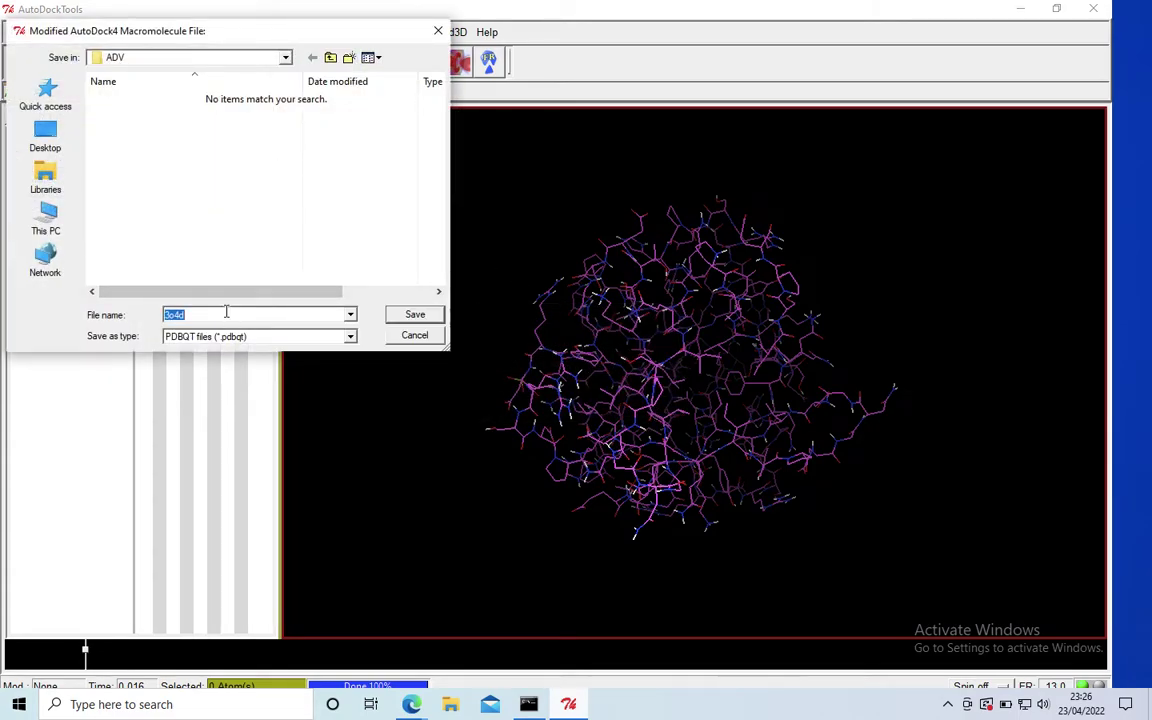
text(protein.pdbqt)
click(415, 316)
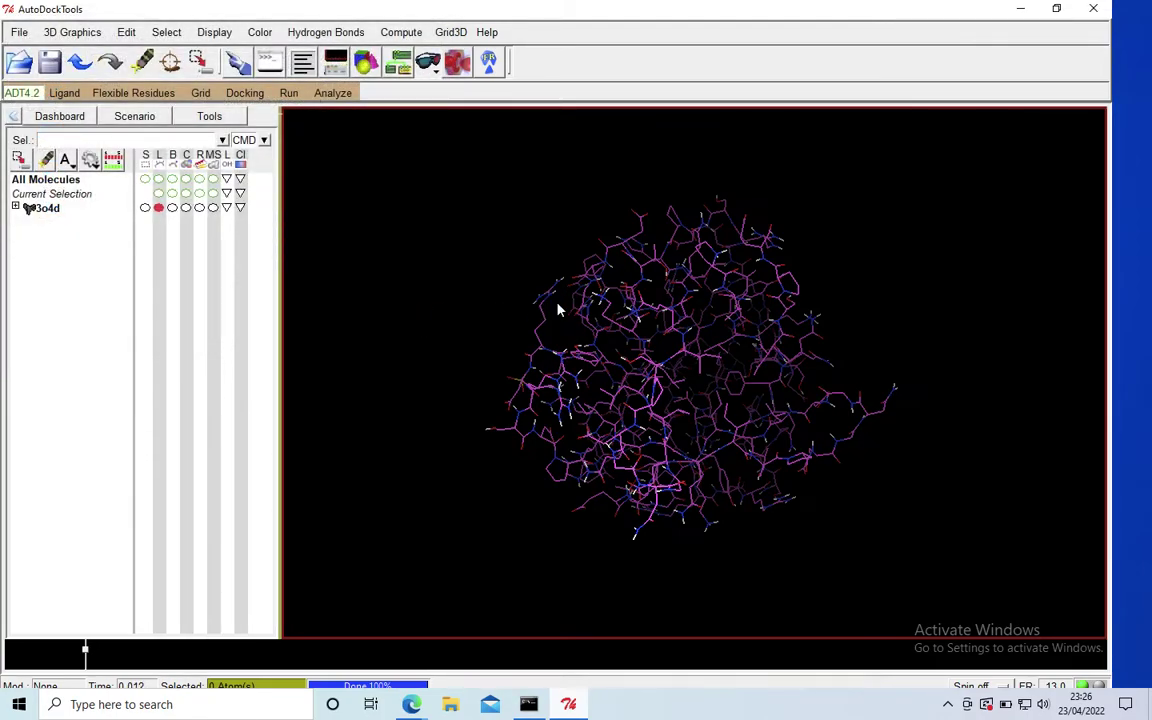
click(638, 406)
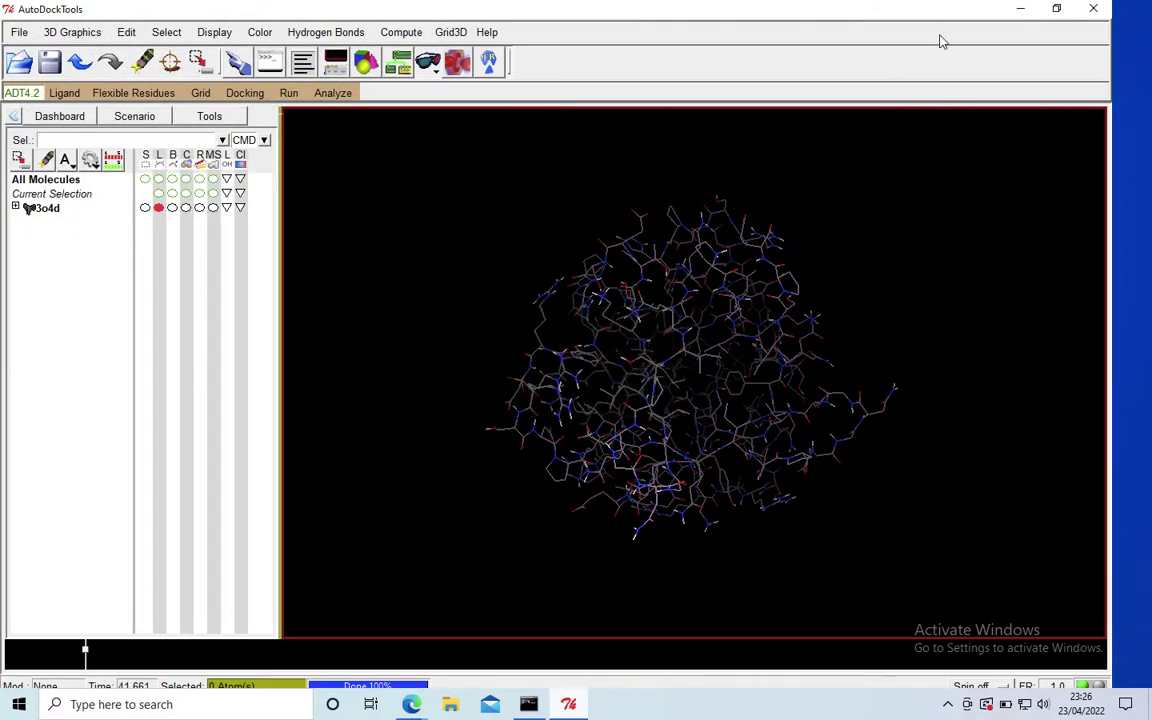
Check the ADV folder on the desktop for the saved protein file, and return to AutoDockTools.
click(1020, 8)
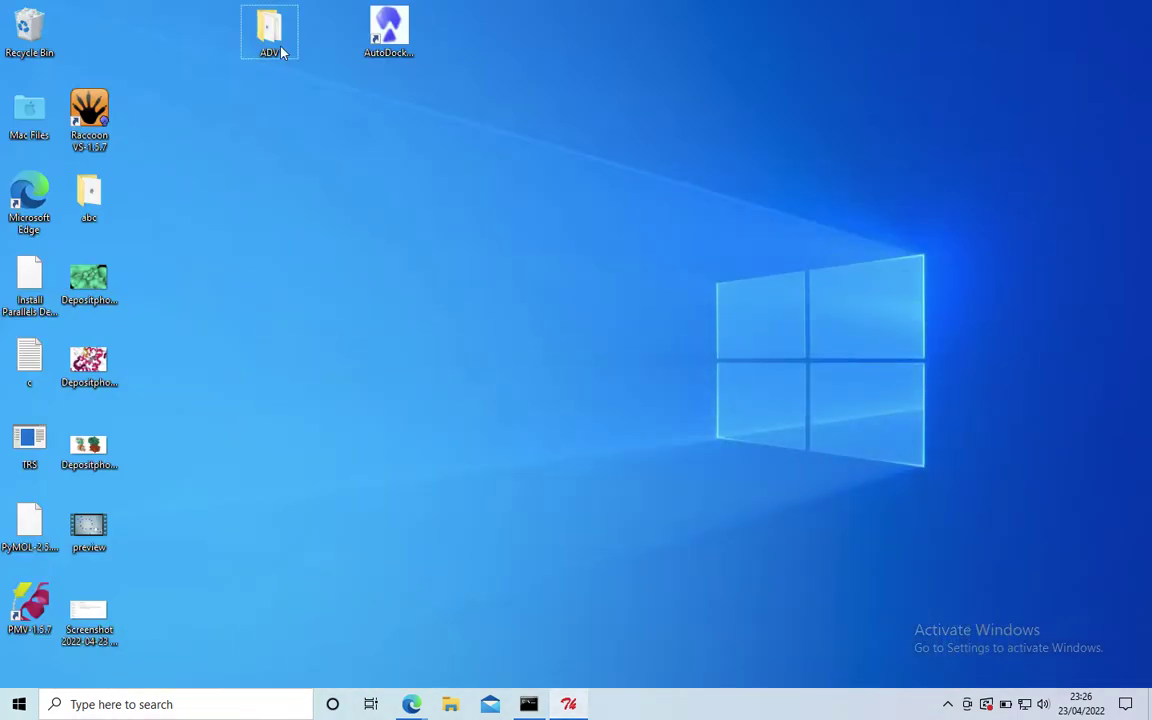
click(268, 45)
double_click(270, 40)
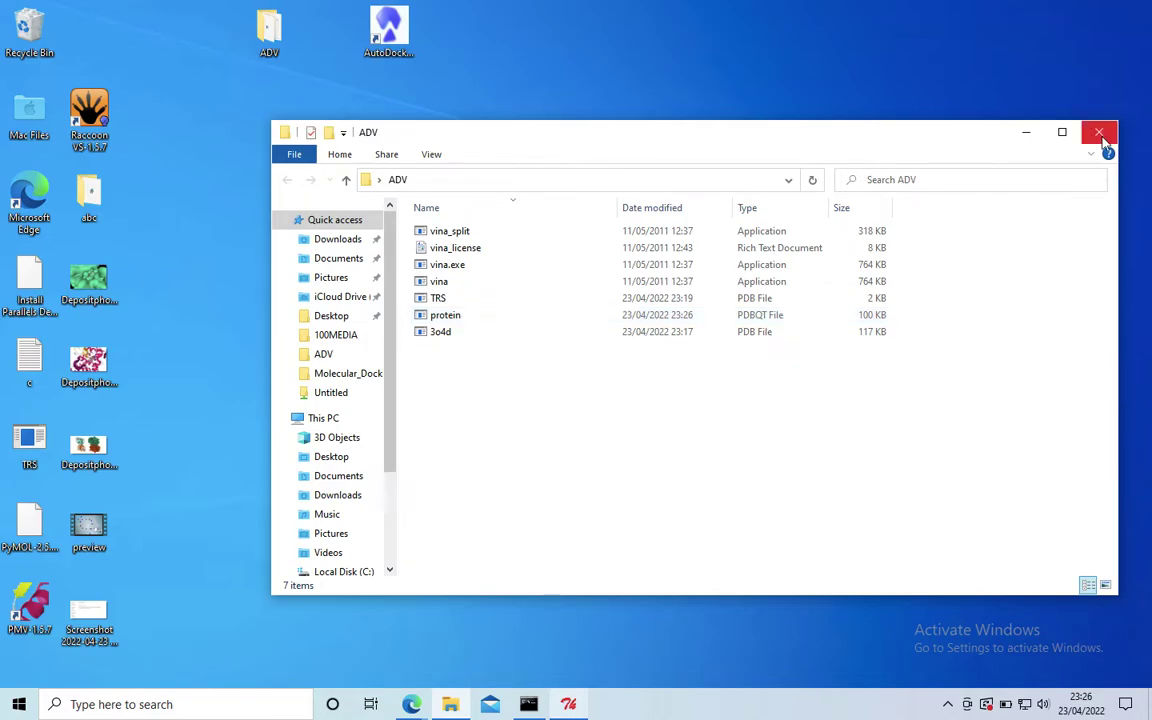
click(1026, 132)
click(568, 704)
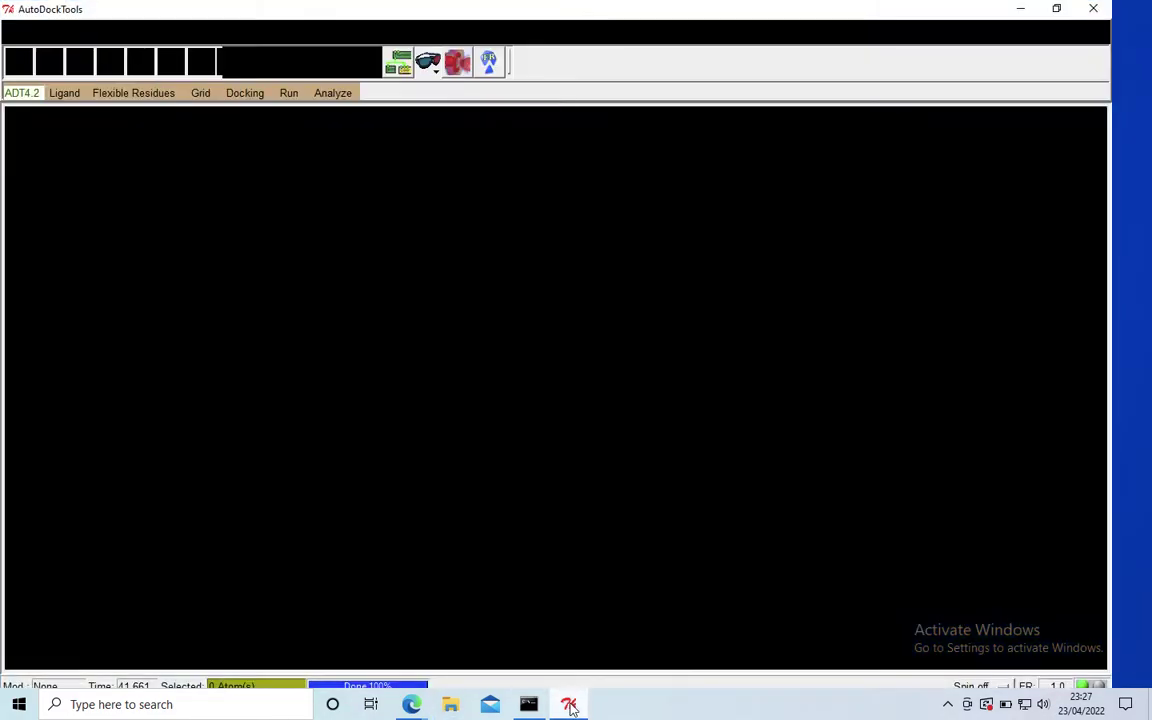
Define the grid box with 8 points in each of the x, y and z dimensions.
click(202, 93)
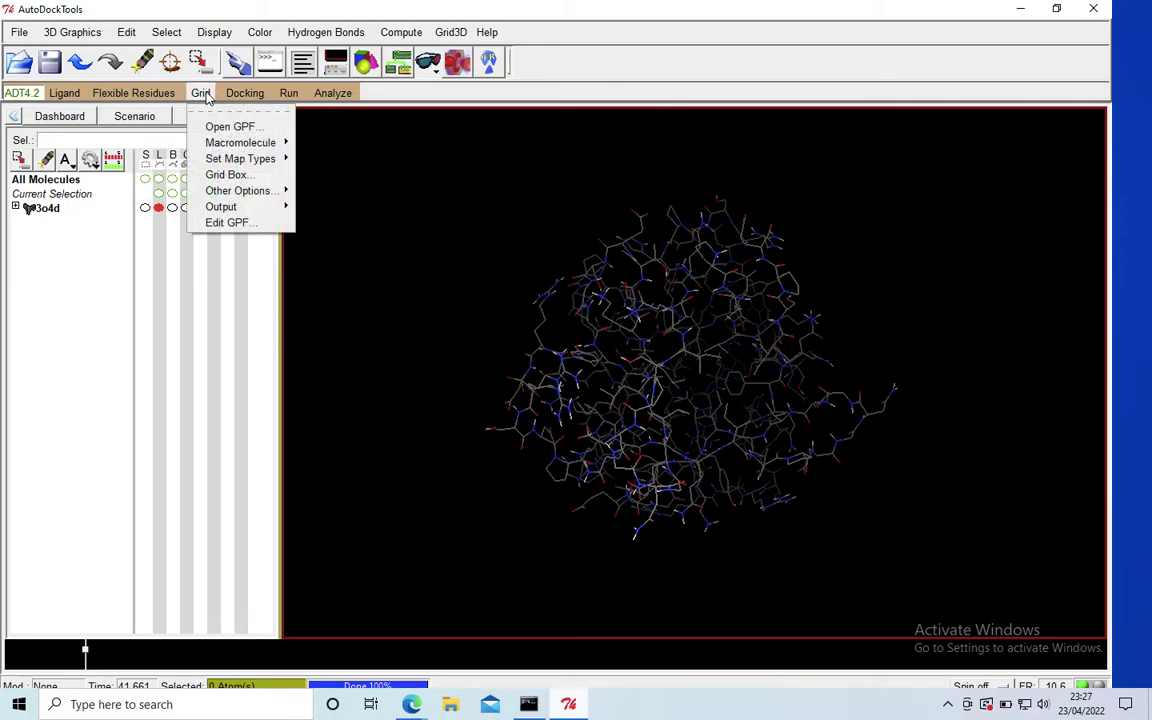
click(230, 175)
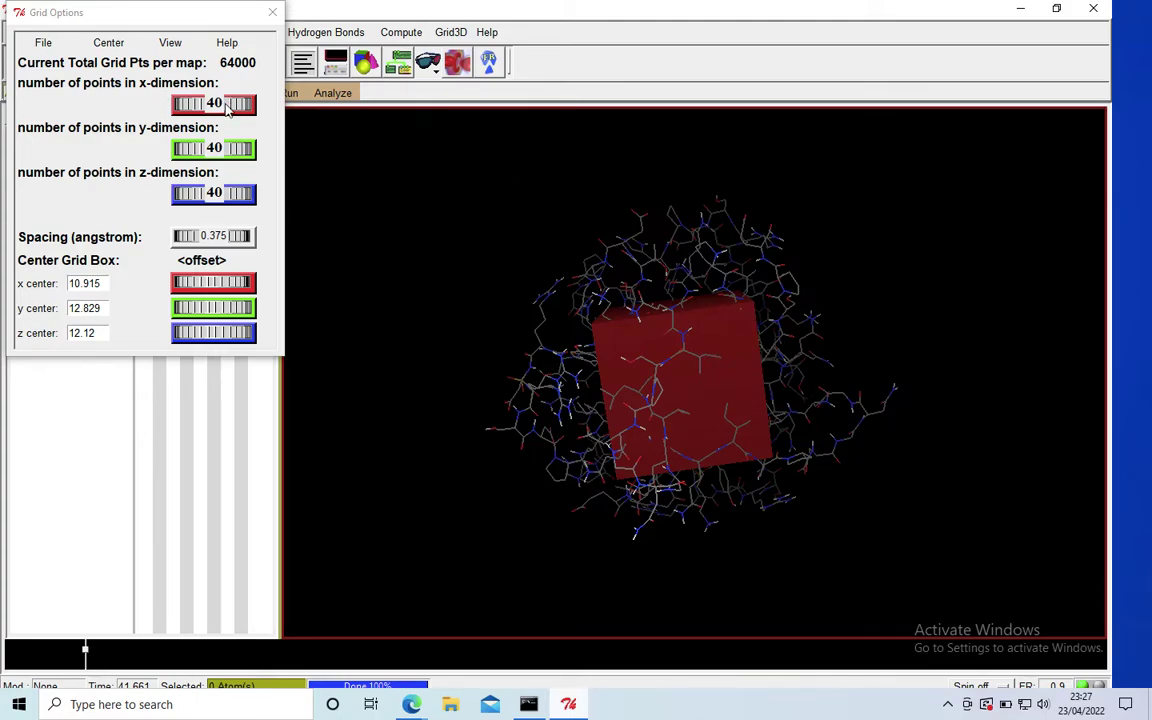
drag(209, 103, 200, 103)
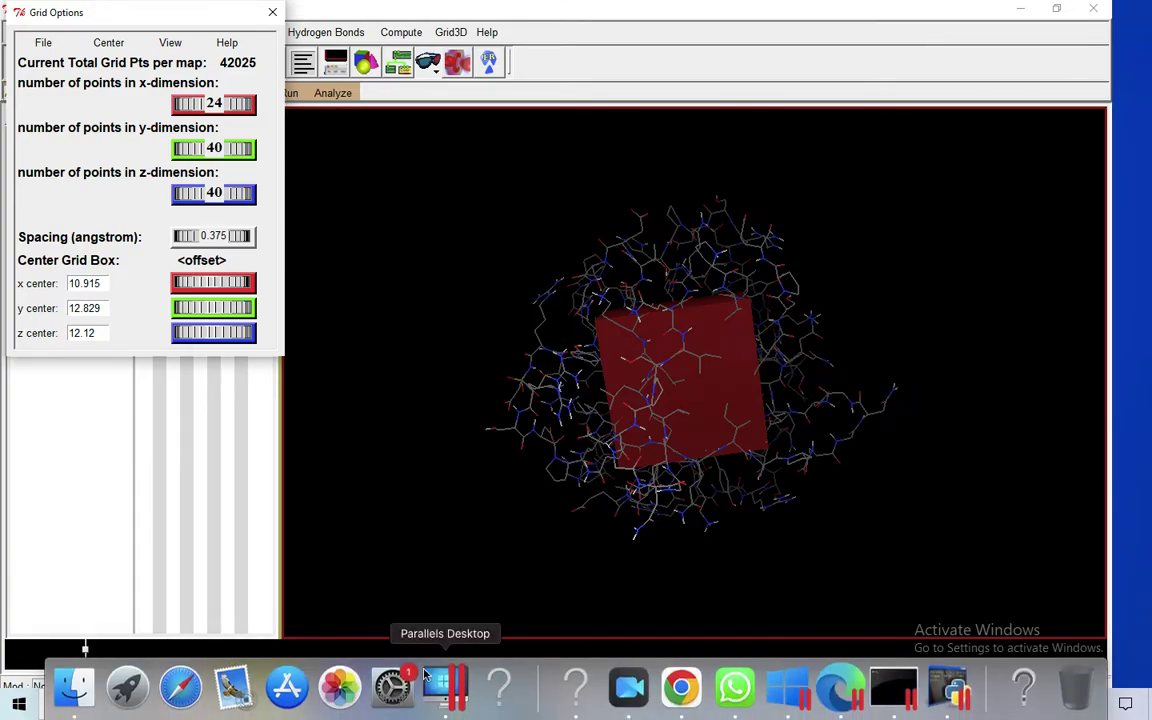
mouse_move(230, 102)
mouse_down()
mouse_move(206, 103)
mouse_move(229, 105)
mouse_up()
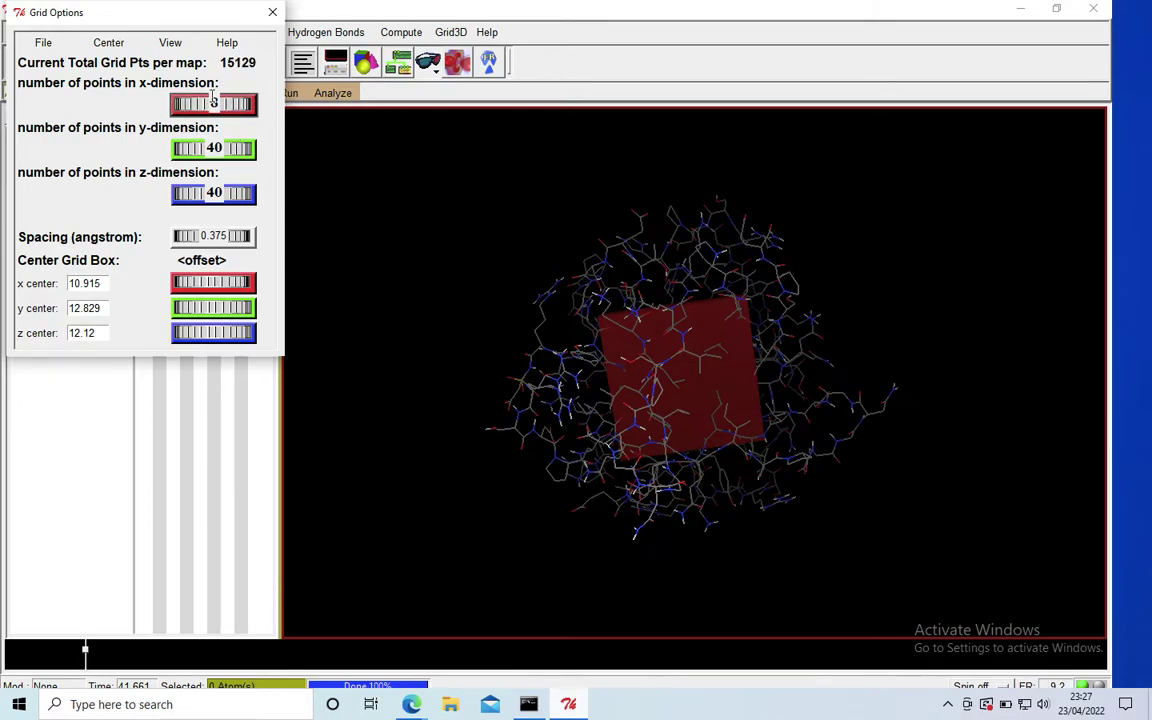
drag(246, 150, 238, 151)
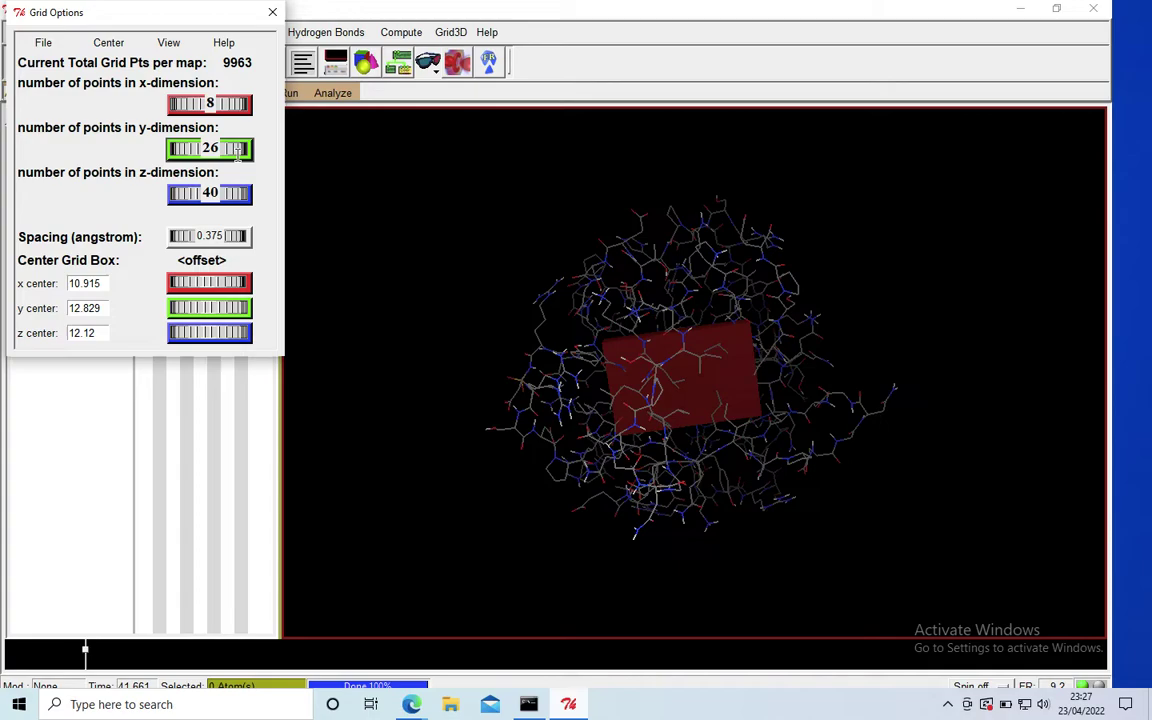
drag(237, 149, 226, 150)
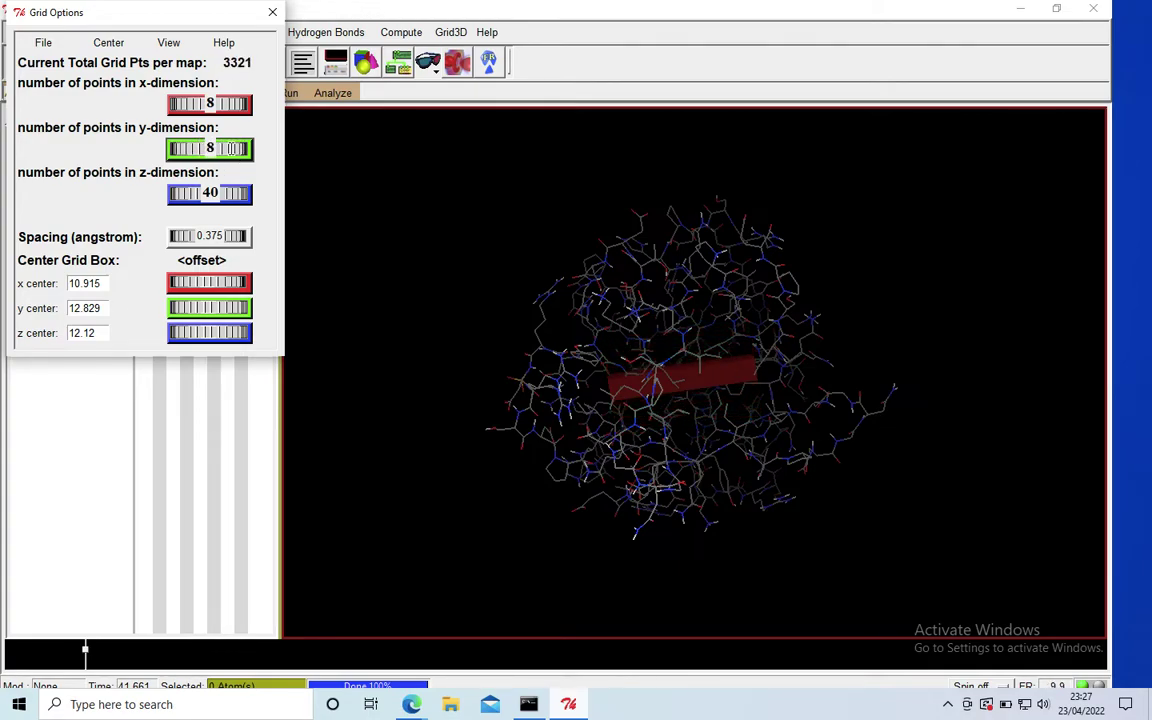
drag(209, 193, 187, 194)
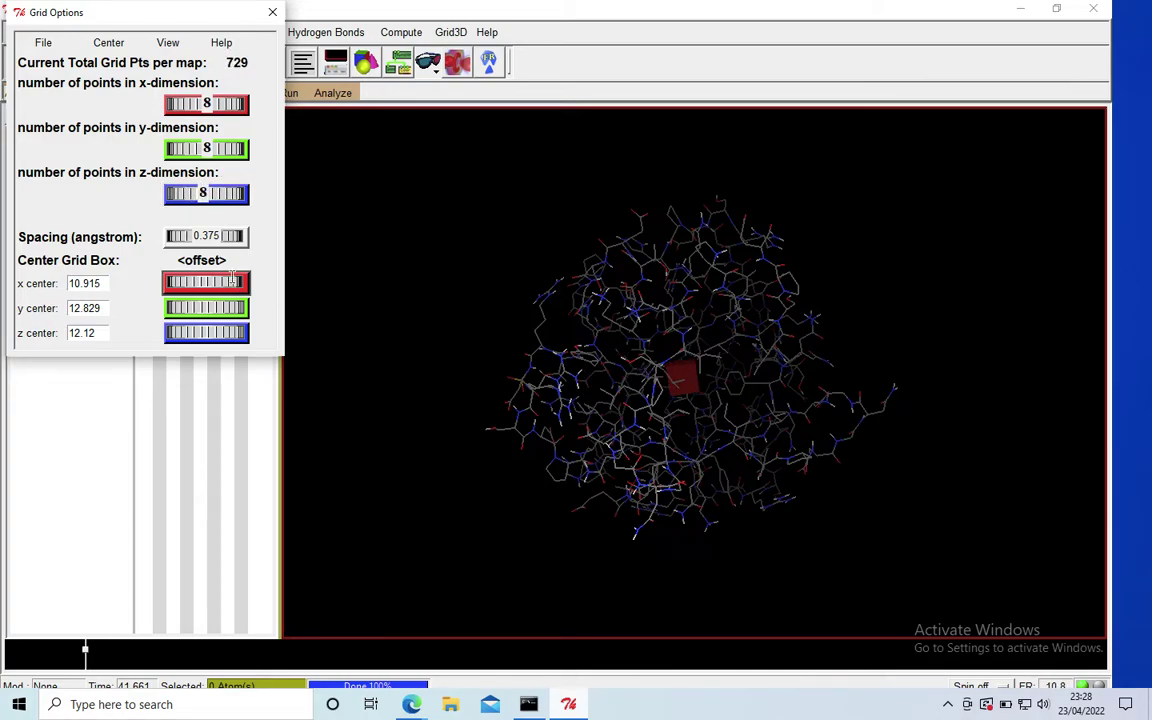
Set the grid spacing to 1.000 angstrom and shift the box center to y 12.163 and z 14.593.
drag(178, 236, 290, 237)
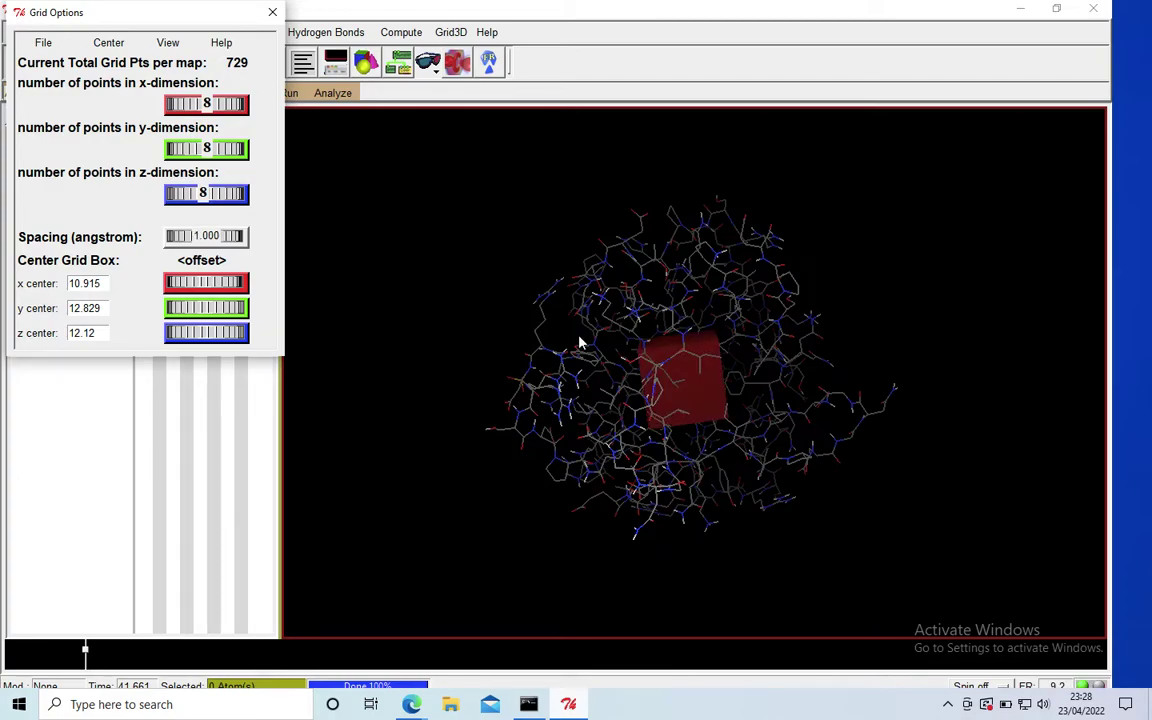
mouse_move(228, 236)
mouse_down()
mouse_move(164, 237)
mouse_move(235, 236)
mouse_up()
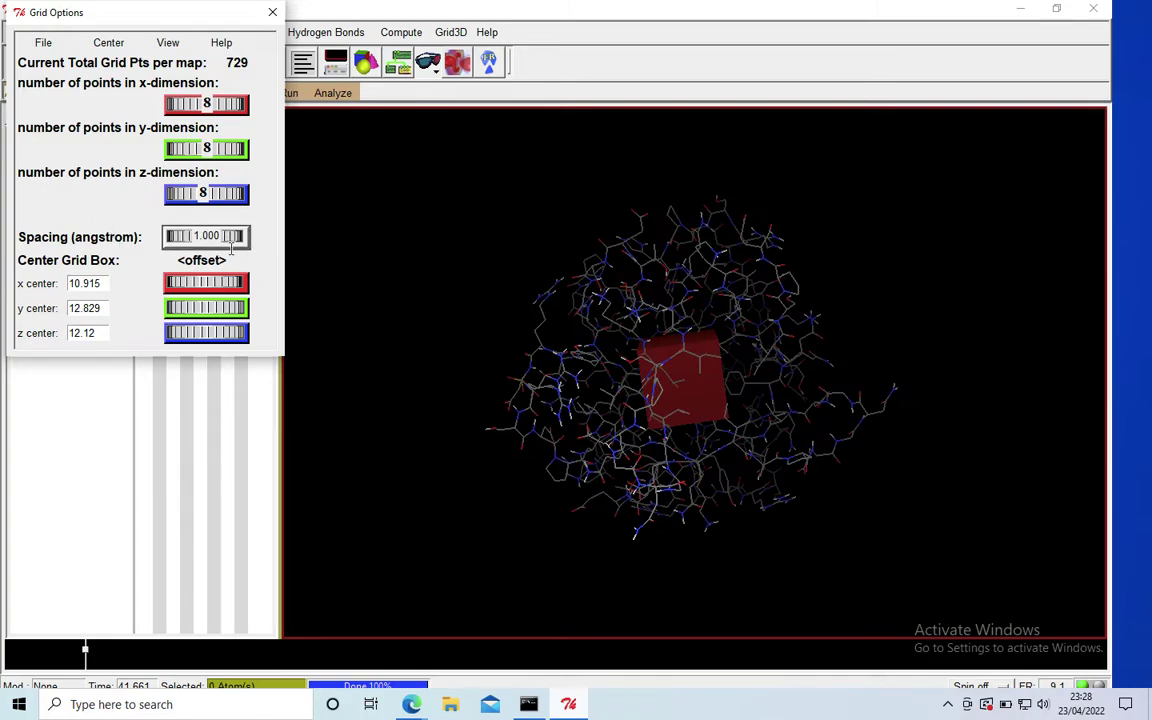
drag(217, 282, 216, 333)
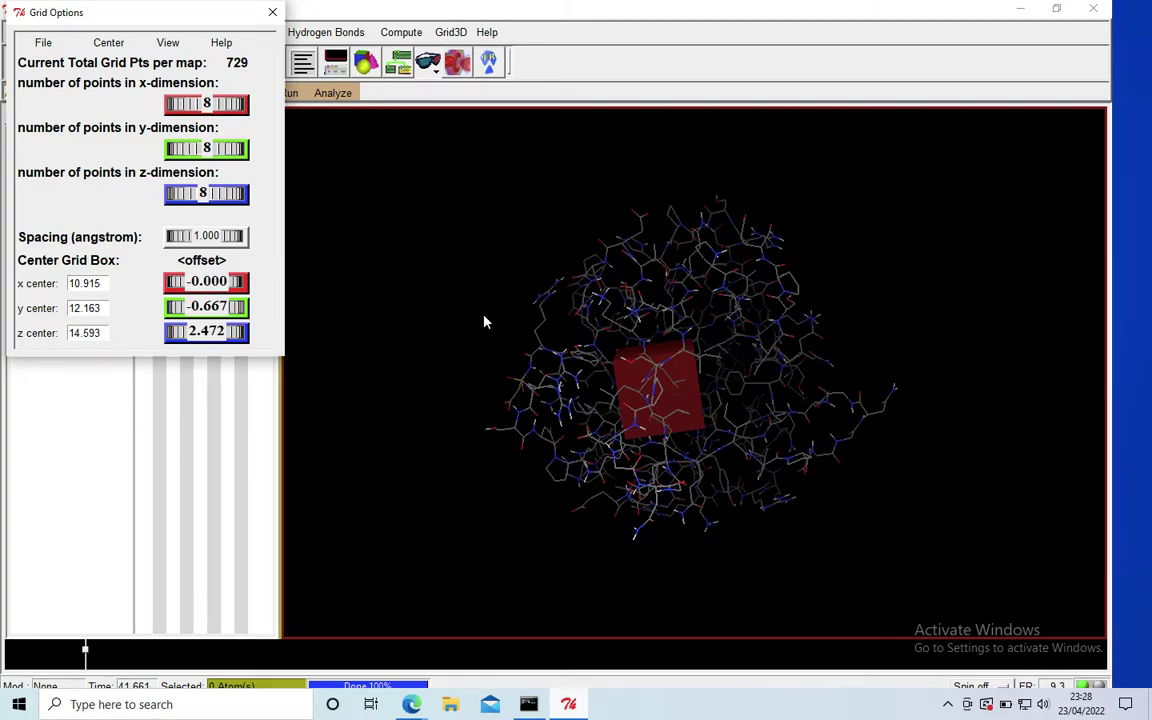
Output the grid dimensions file as grid in the ADV folder and close the grid options.
click(43, 43)
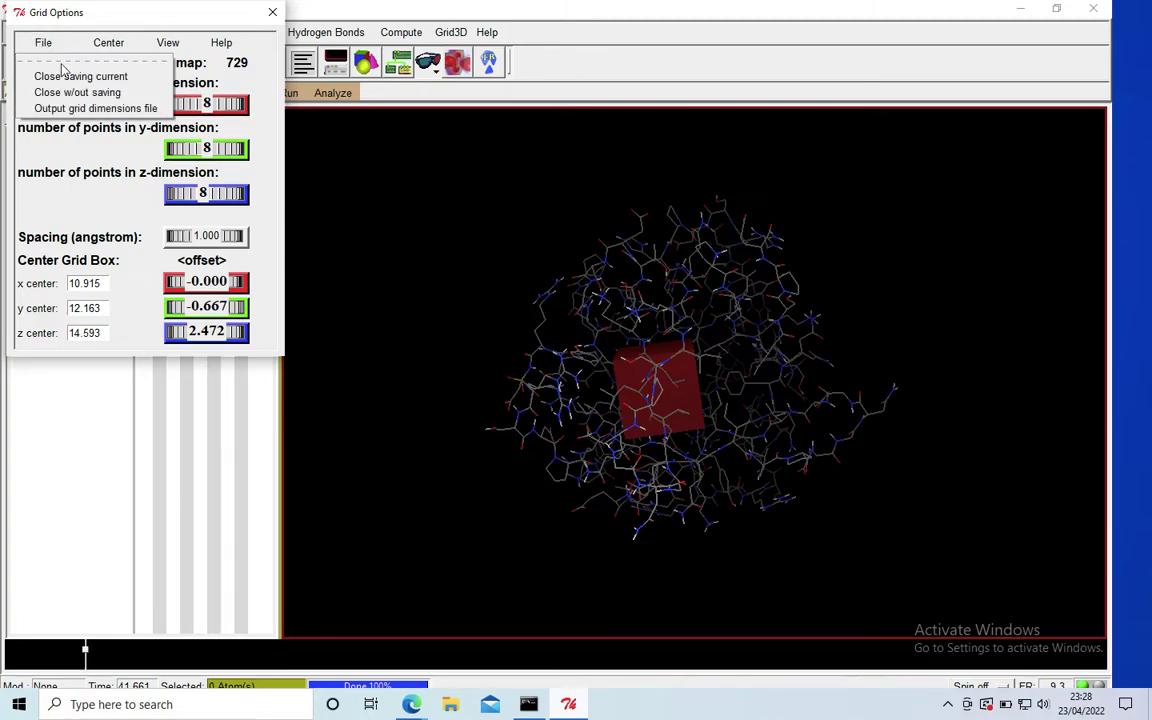
click(136, 109)
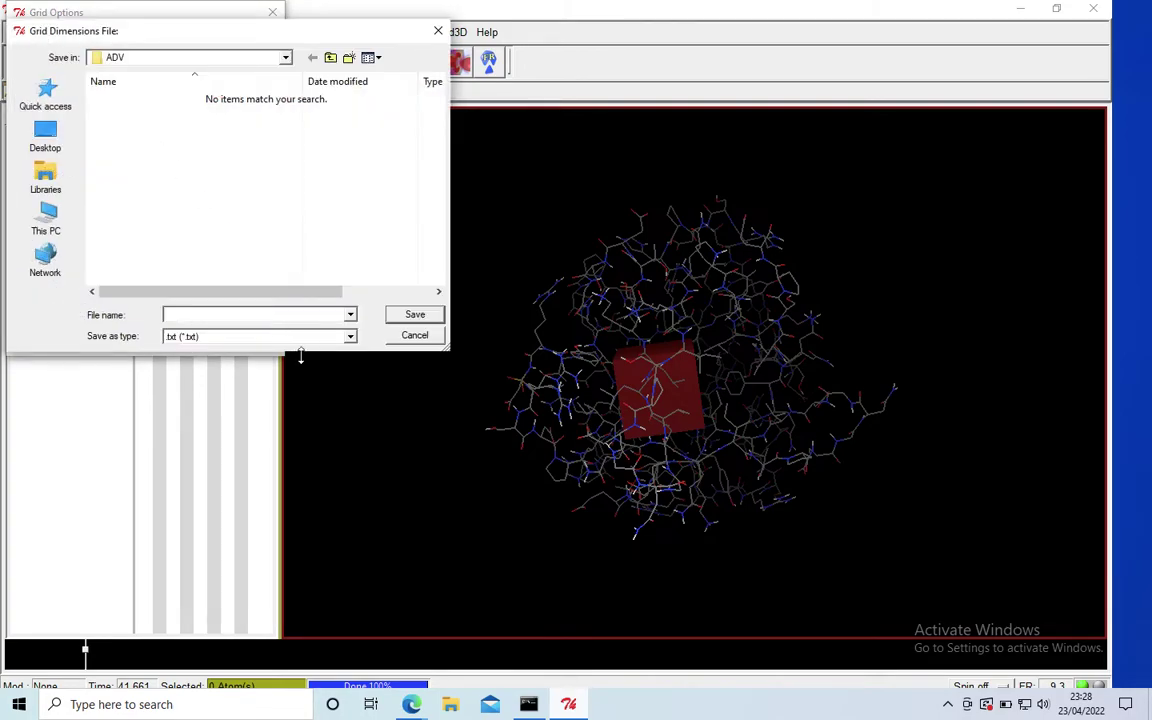
text(grid)
click(436, 316)
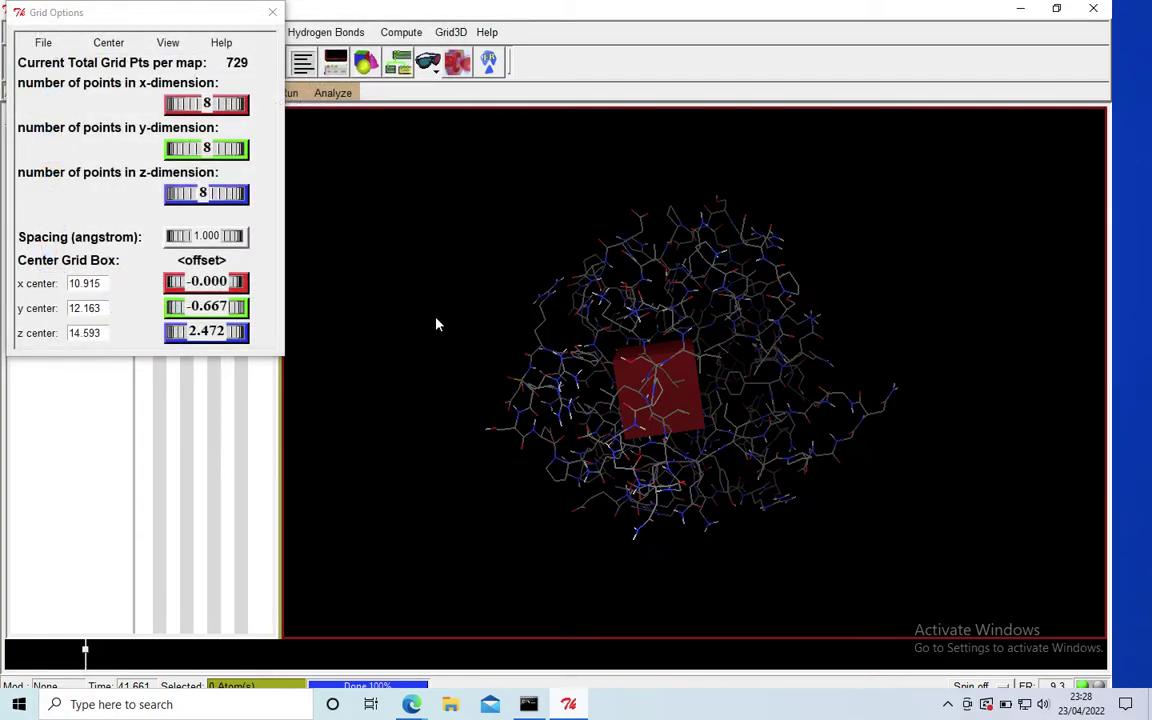
click(271, 12)
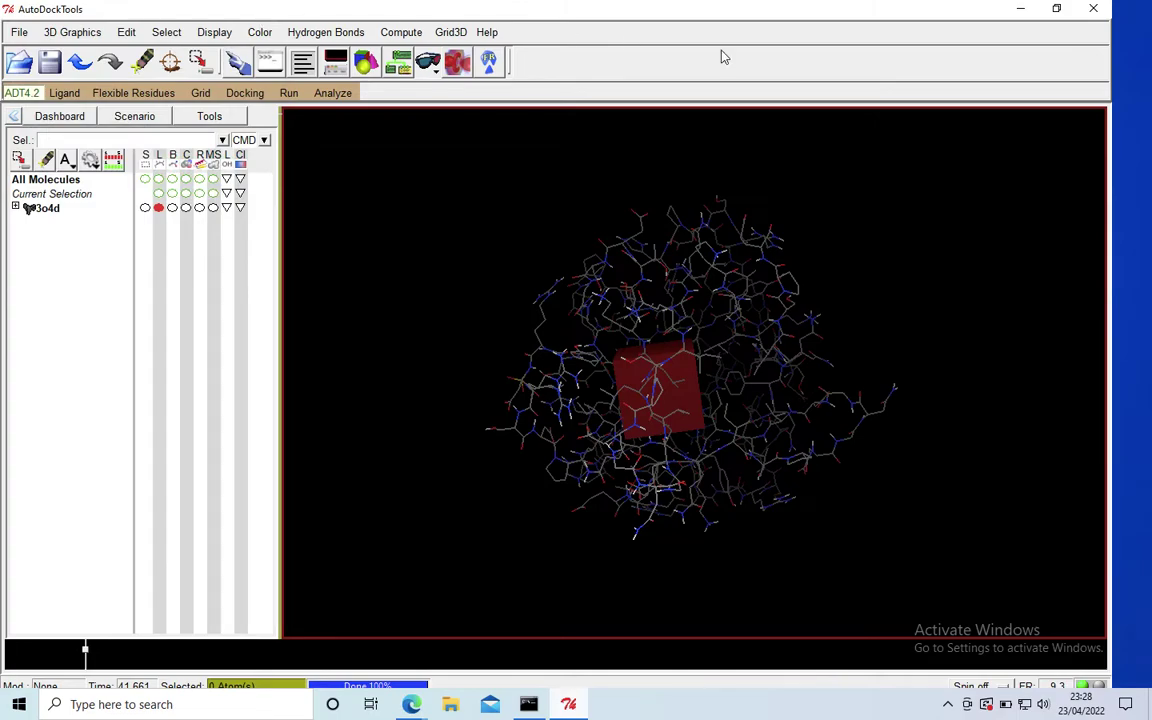
Open the grid file from the desktop's ADV folder in Notepad to check its values, then close the file and folder.
click(1020, 10)
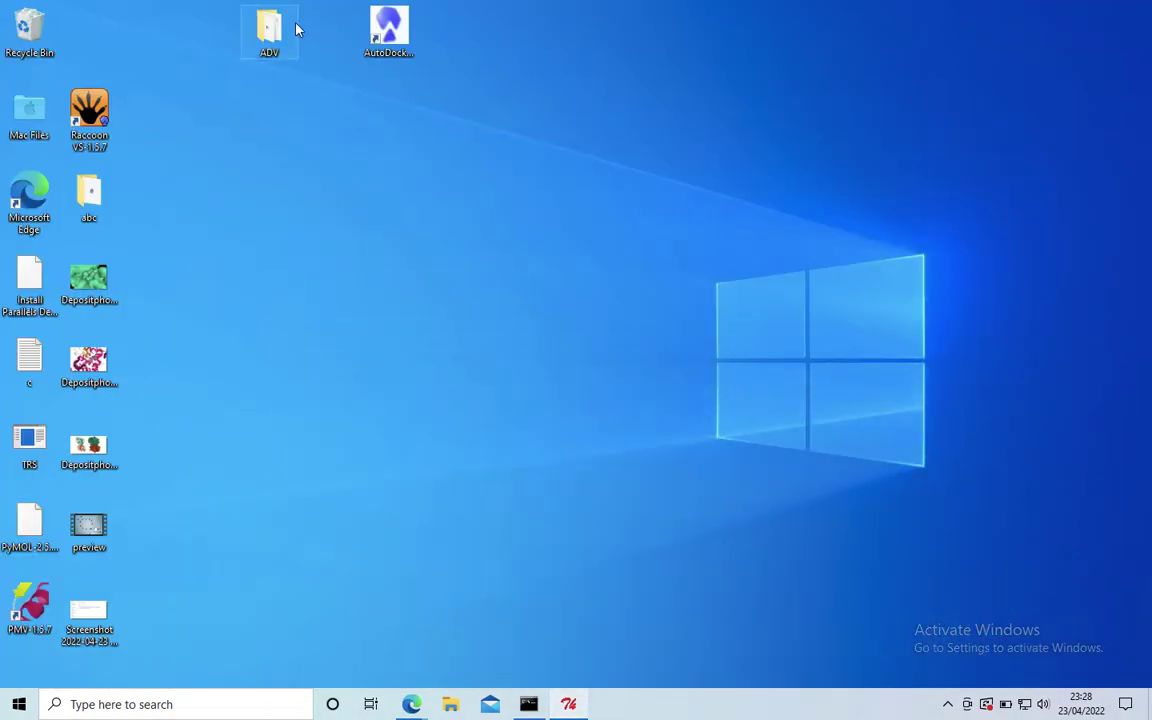
double_click(294, 30)
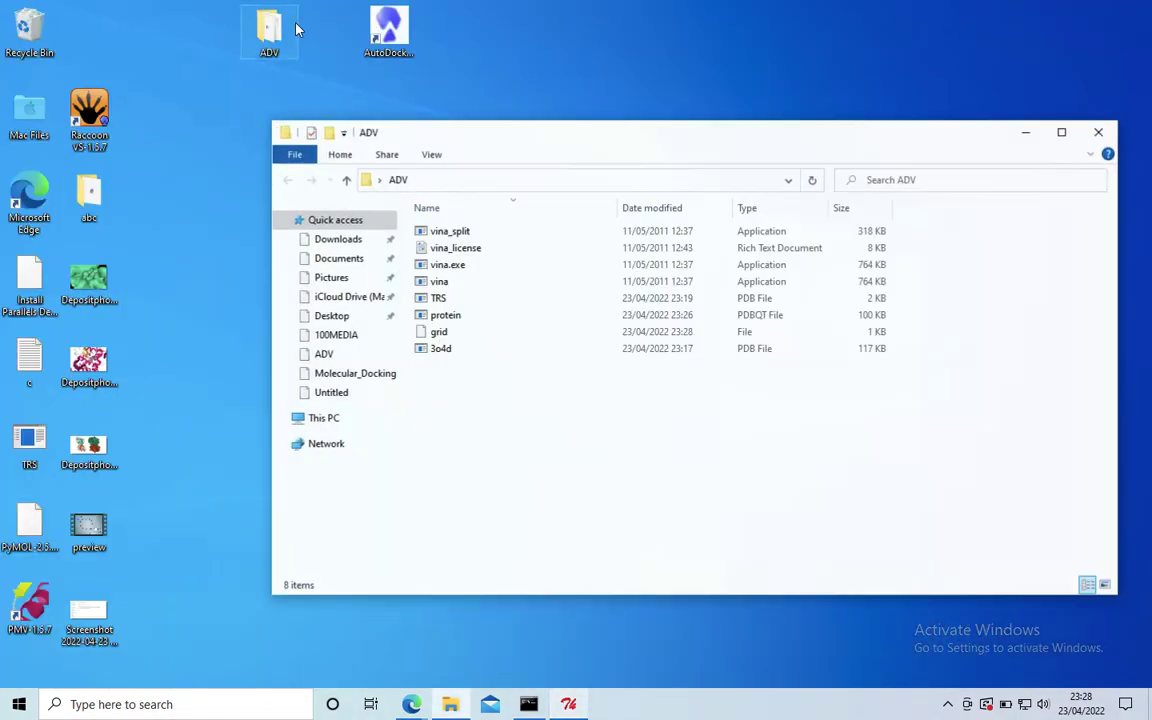
double_click(485, 337)
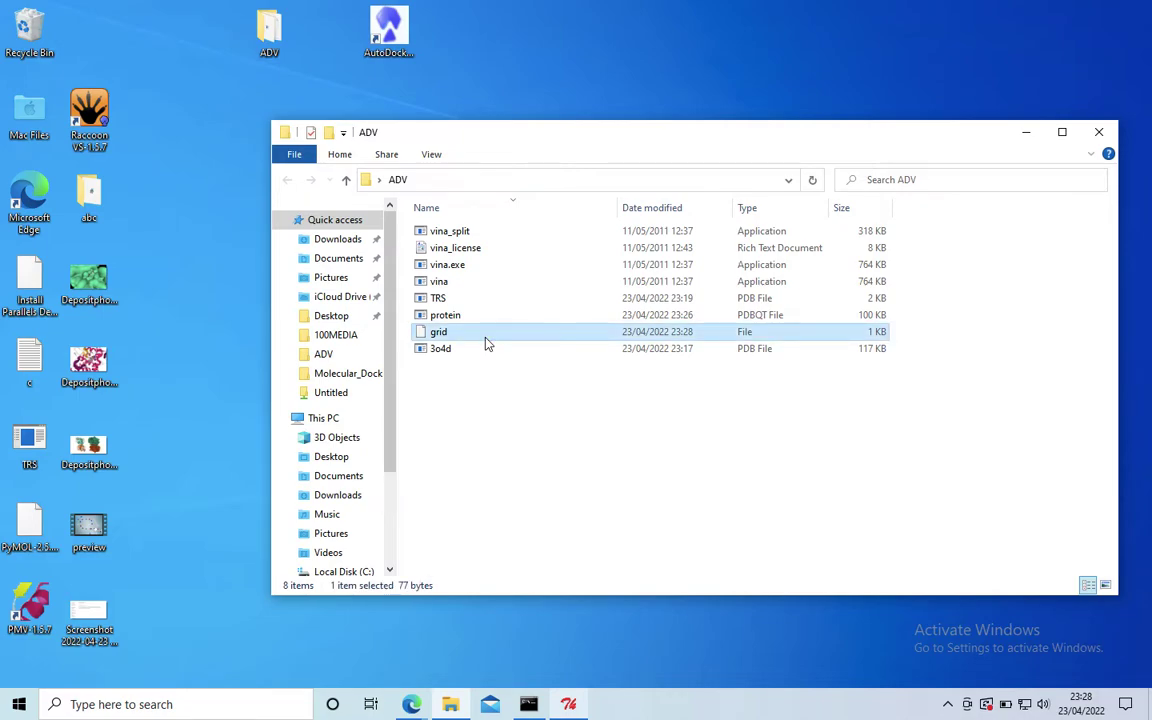
scroll(533, 414, down, 5)
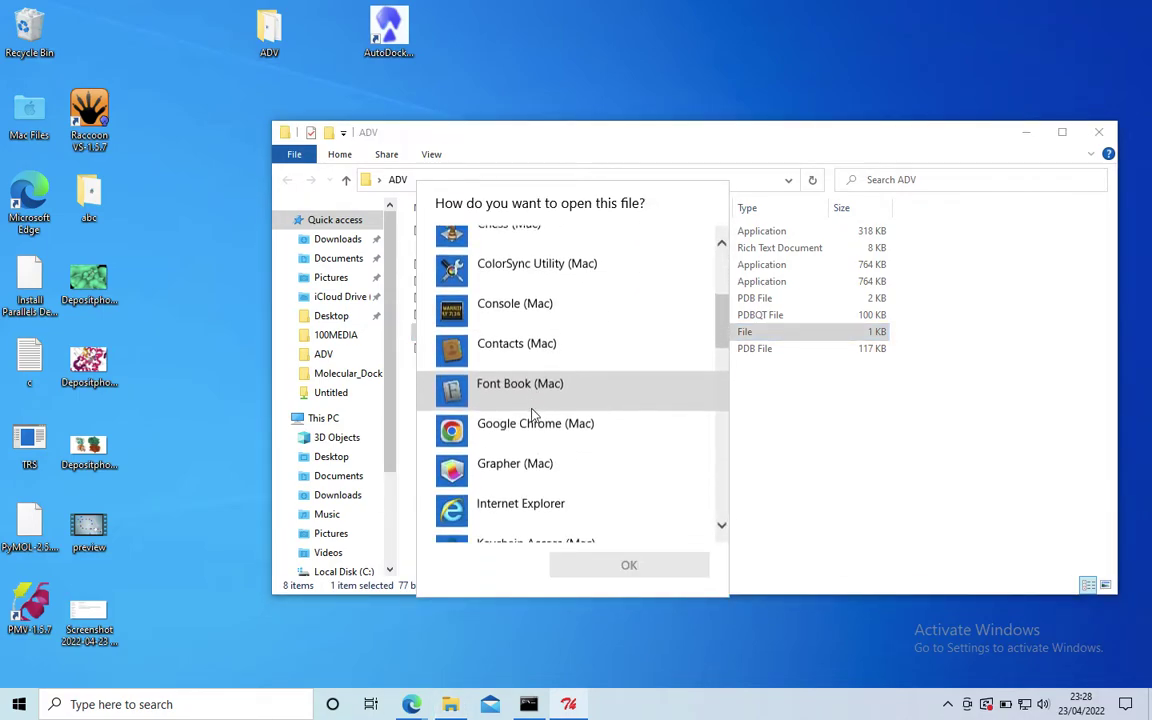
scroll(533, 414, down, 5)
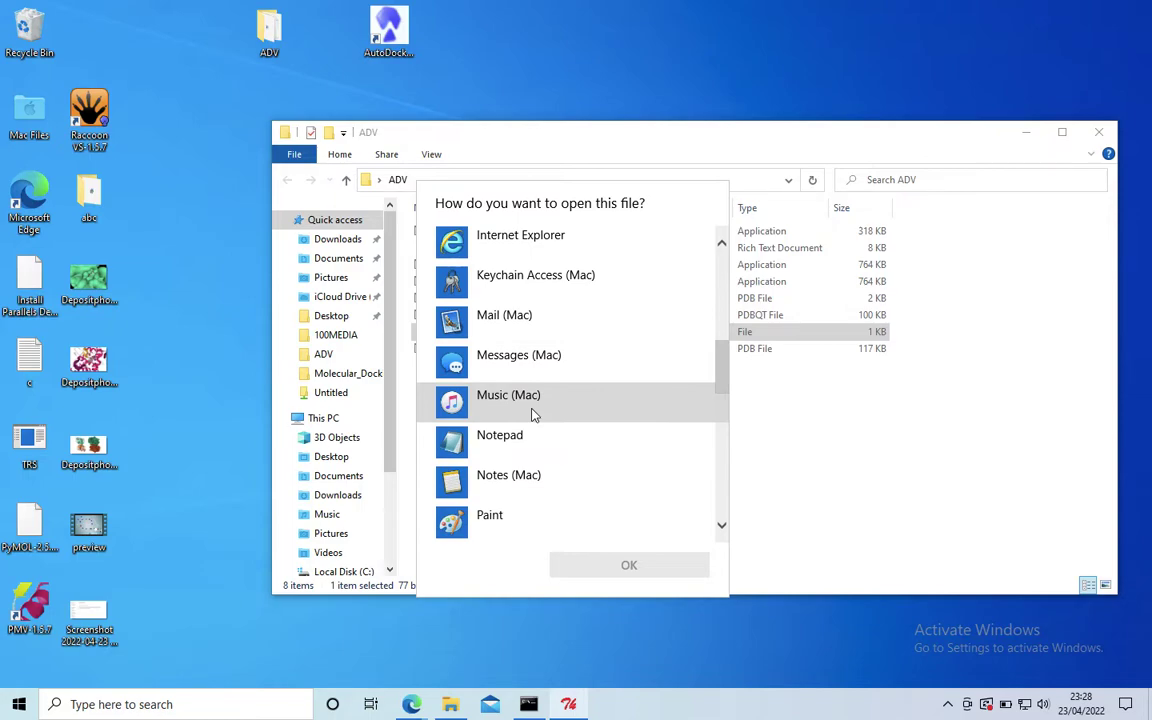
click(527, 441)
click(627, 568)
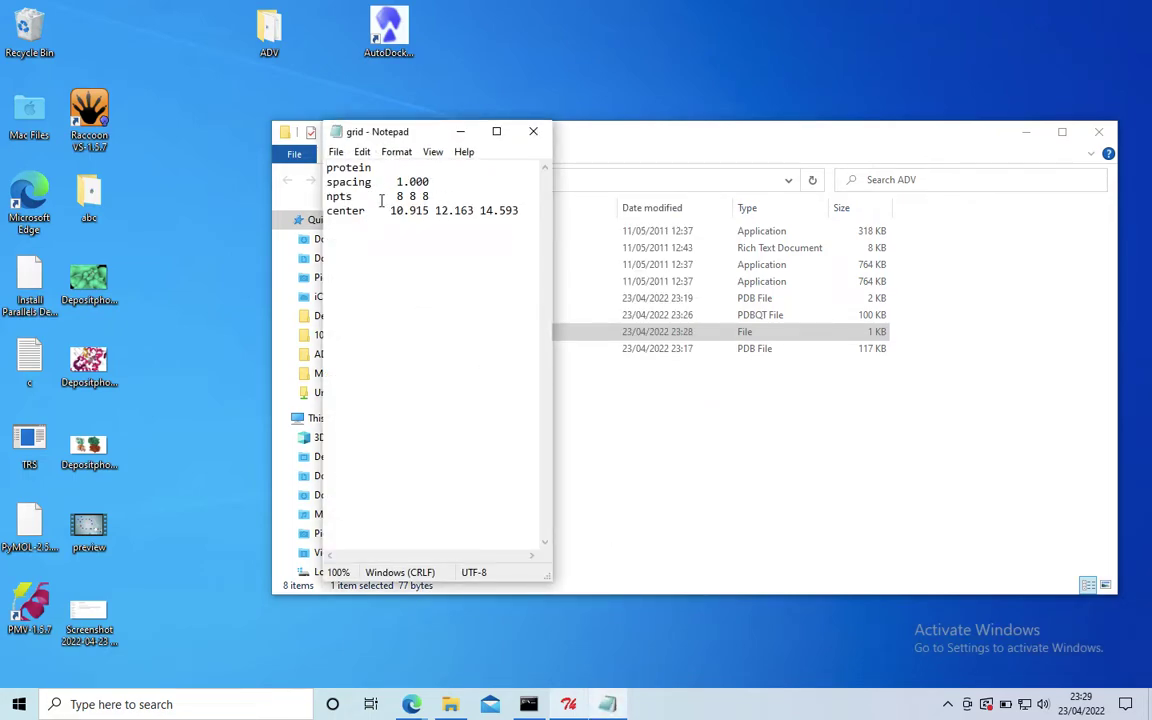
click(533, 135)
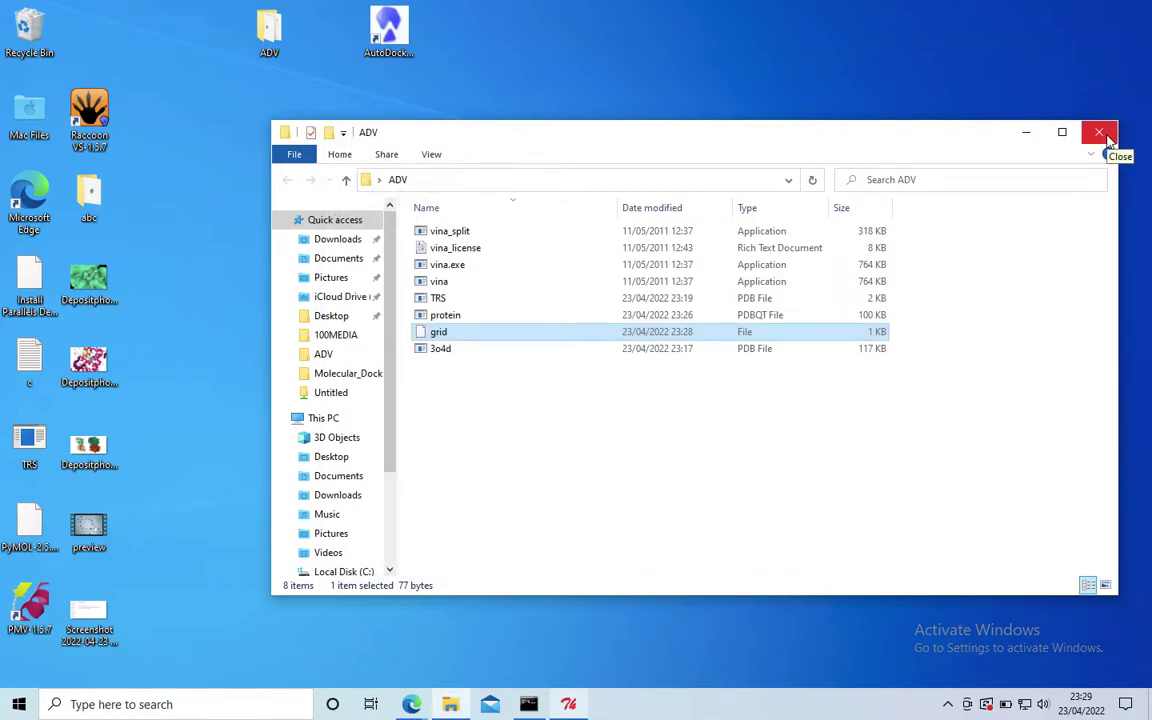
click(1100, 133)
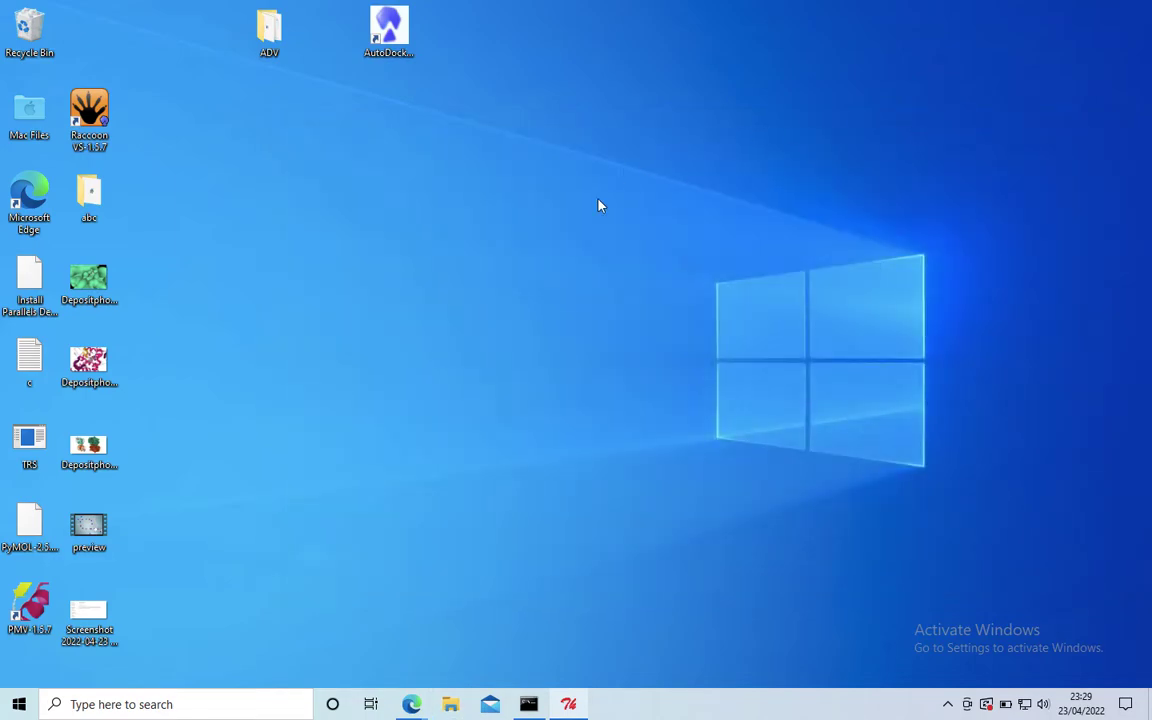
Return to AutoDockTools and delete the 3o4d molecule from the session.
click(575, 706)
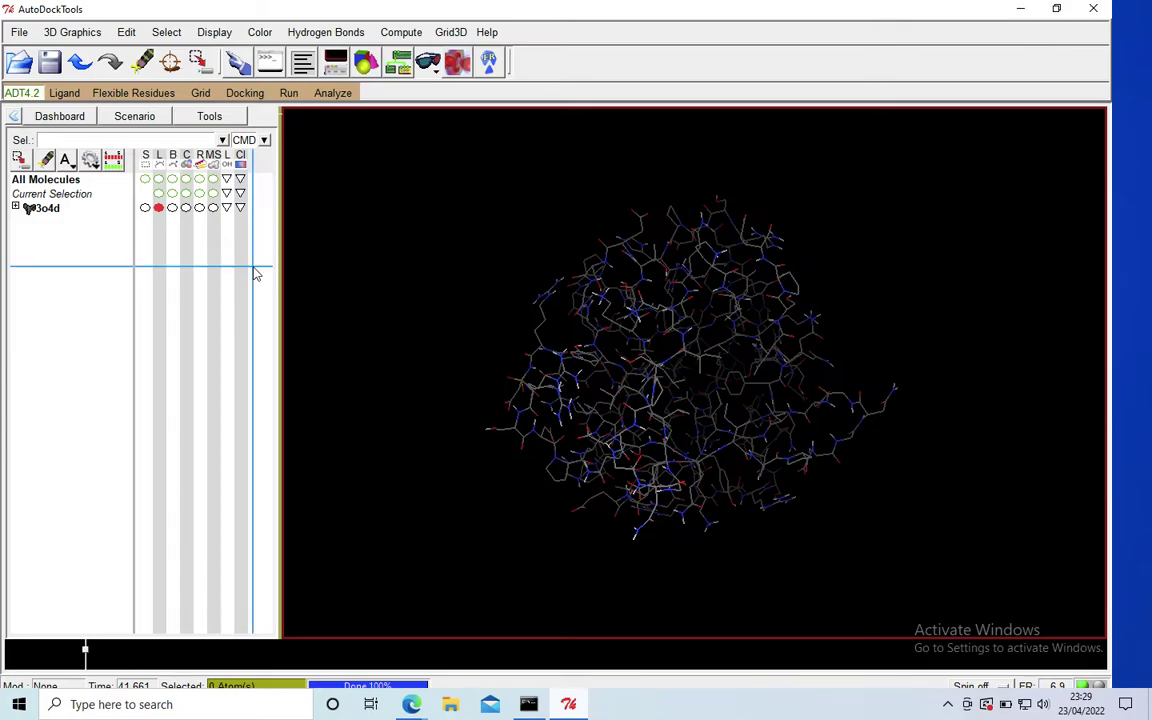
right_click(56, 210)
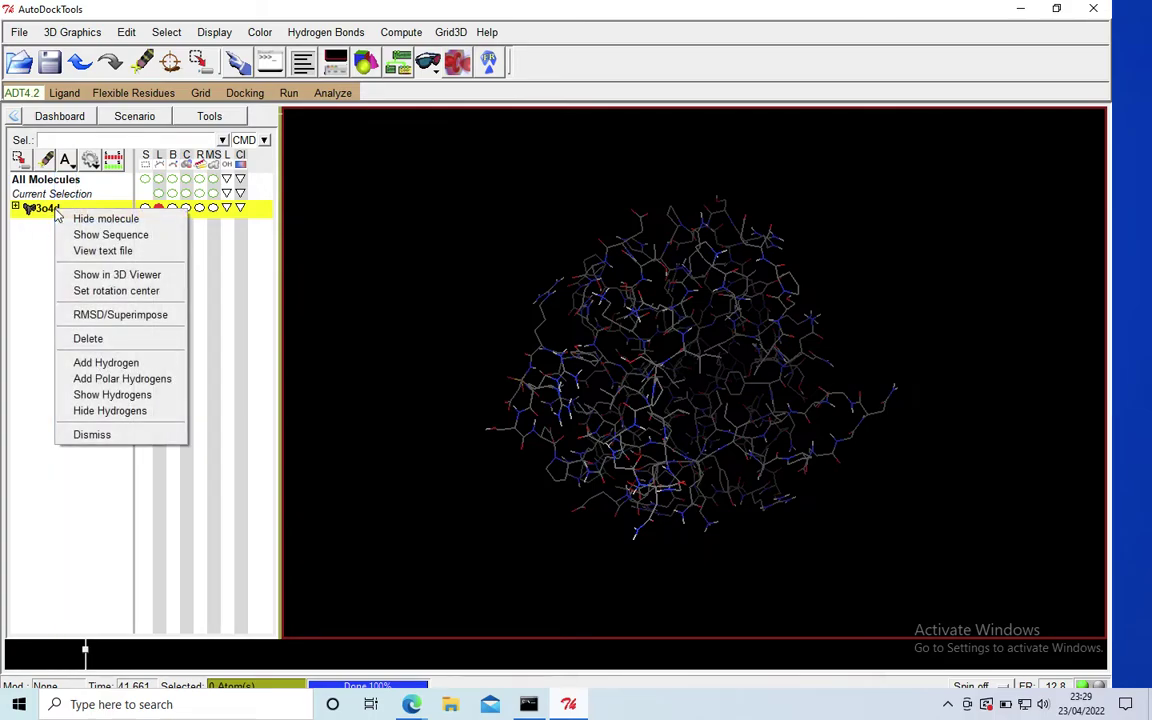
click(88, 338)
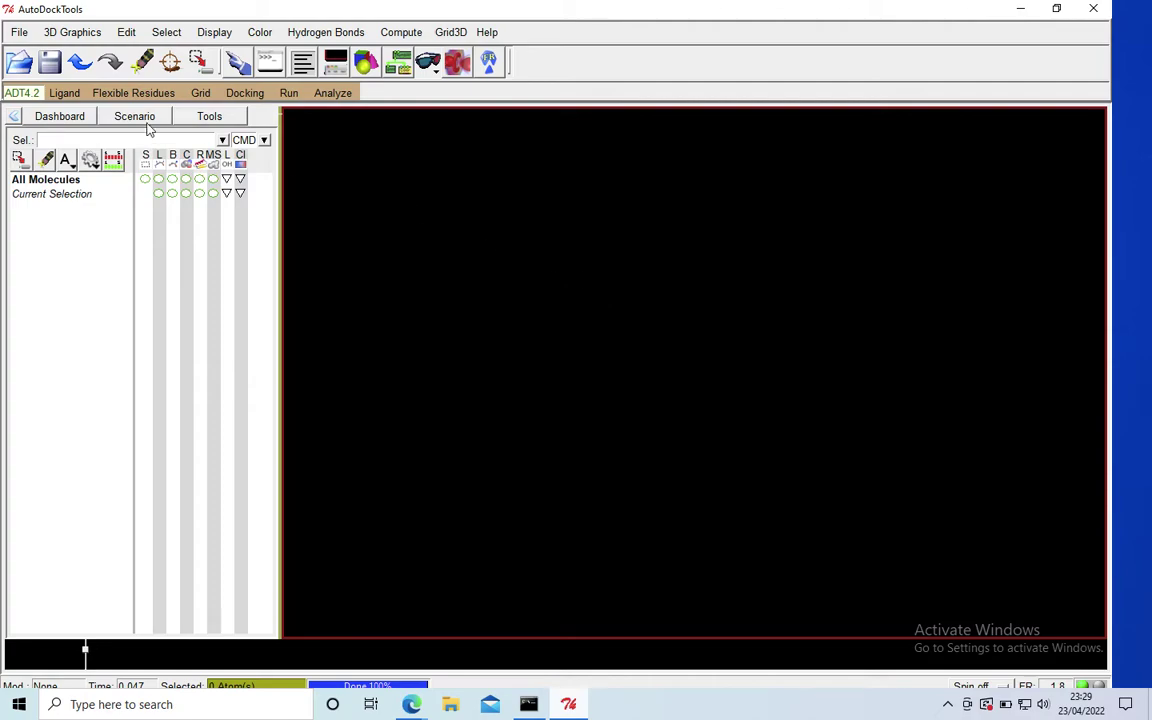
Load the TRS ligand file from the ADV folder and rotate it to show its structure.
click(20, 66)
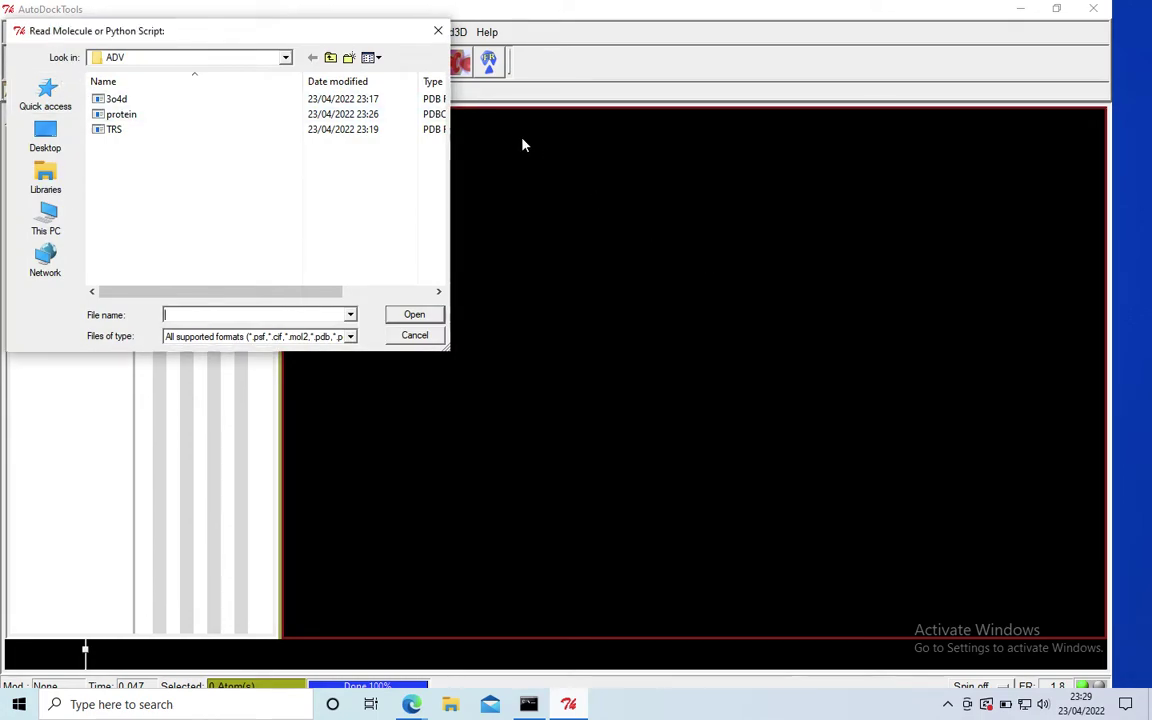
click(438, 31)
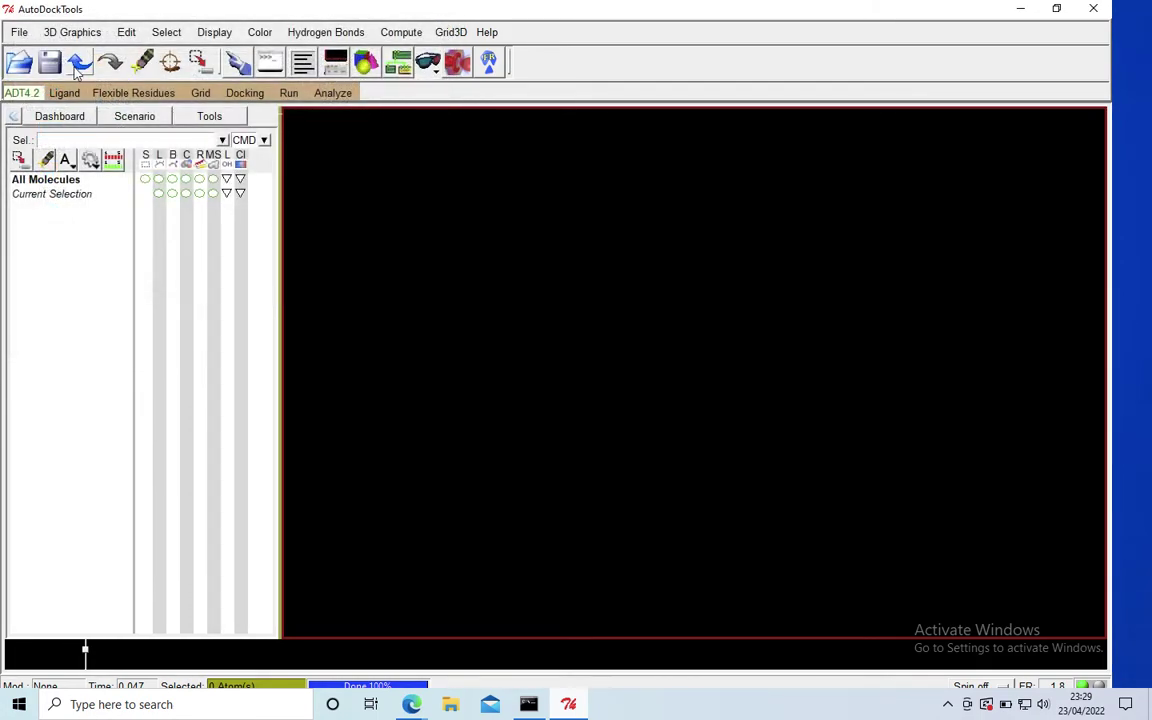
click(22, 65)
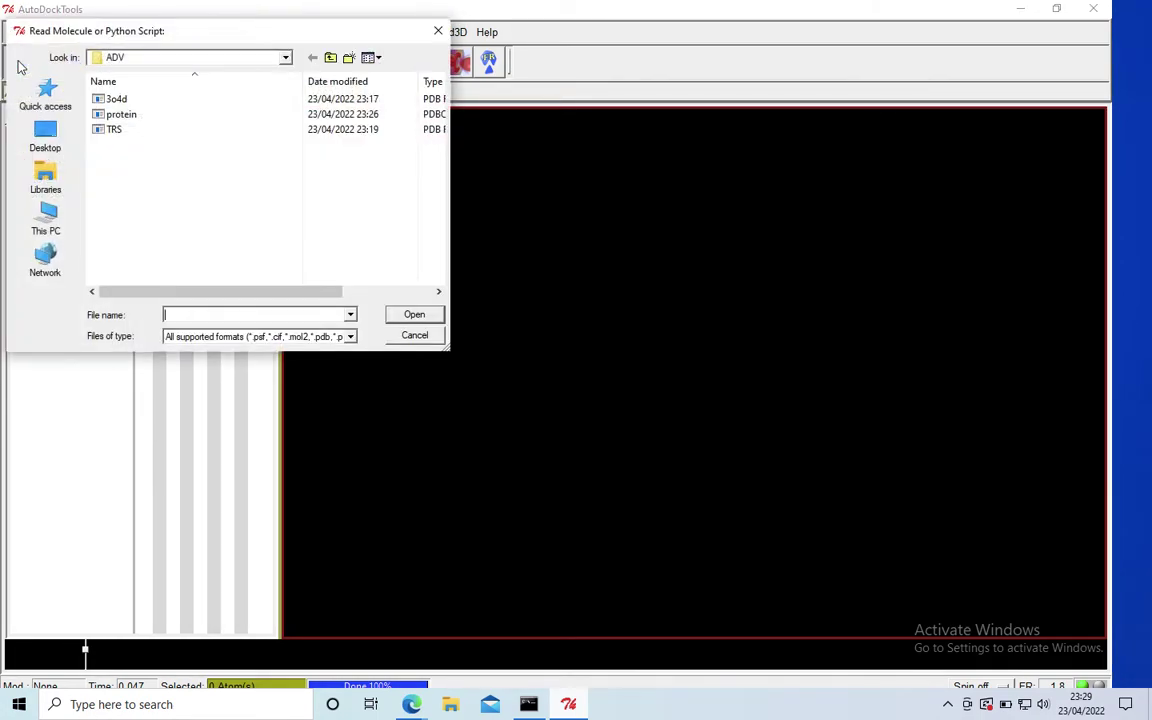
click(150, 137)
click(413, 316)
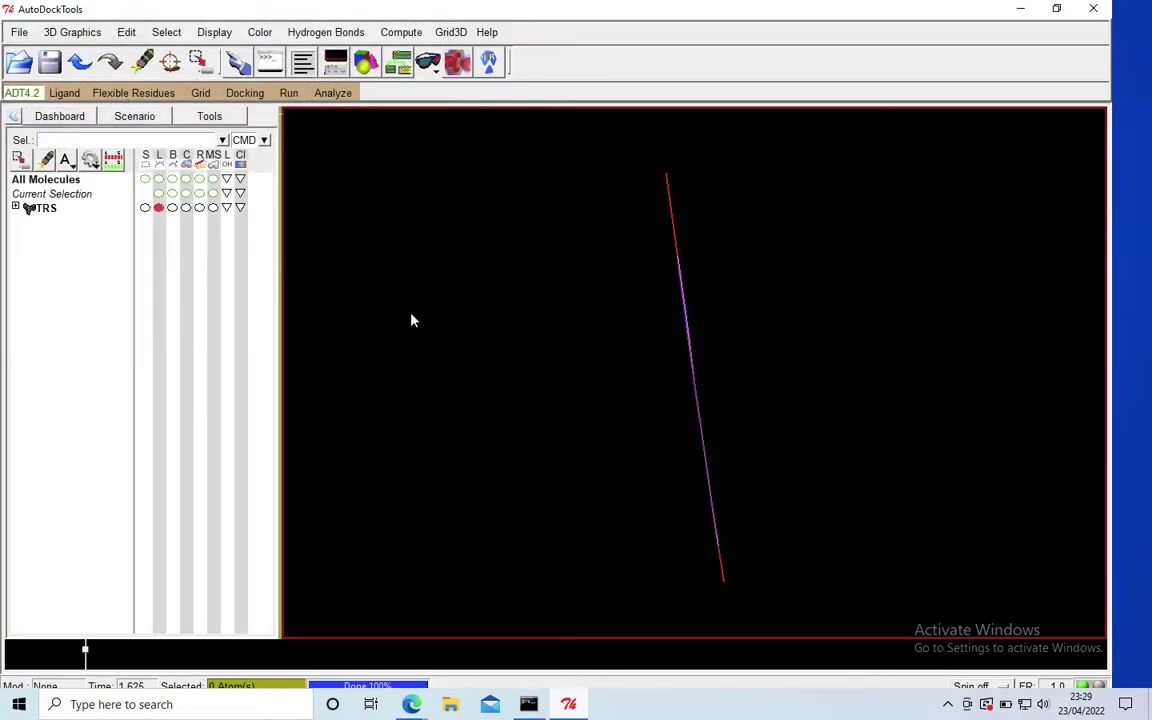
drag(703, 369, 620, 427)
drag(679, 396, 622, 396)
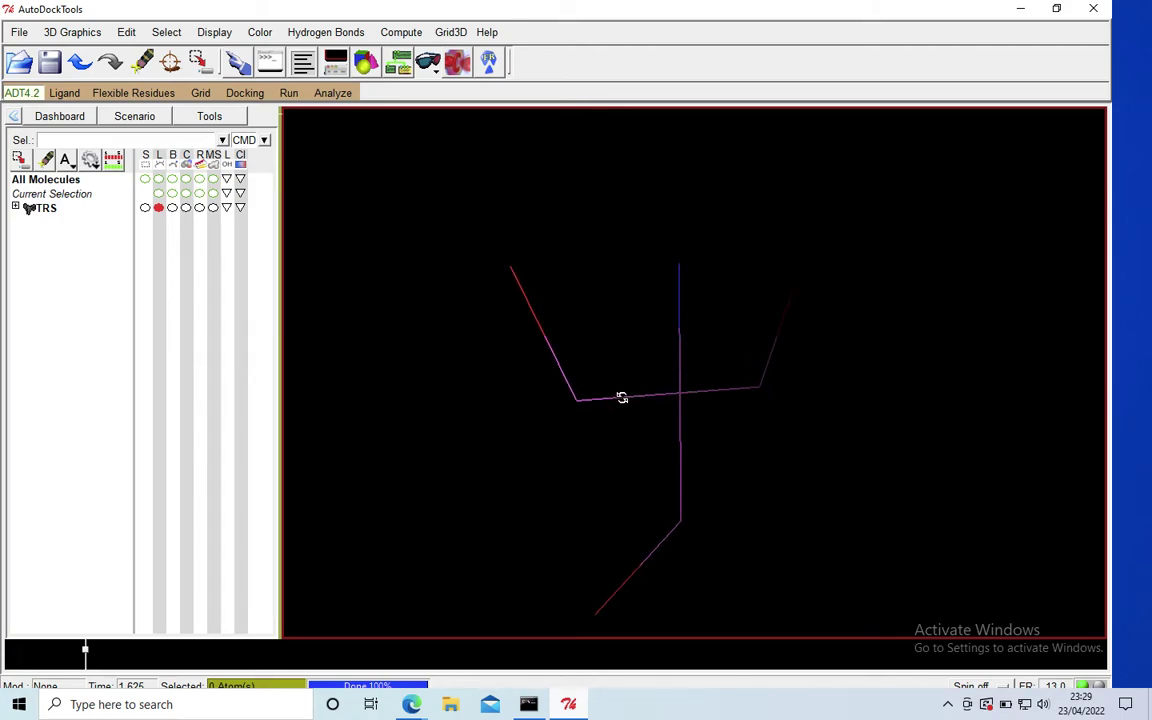
Run Delete Water on the TRS ligand.
click(123, 36)
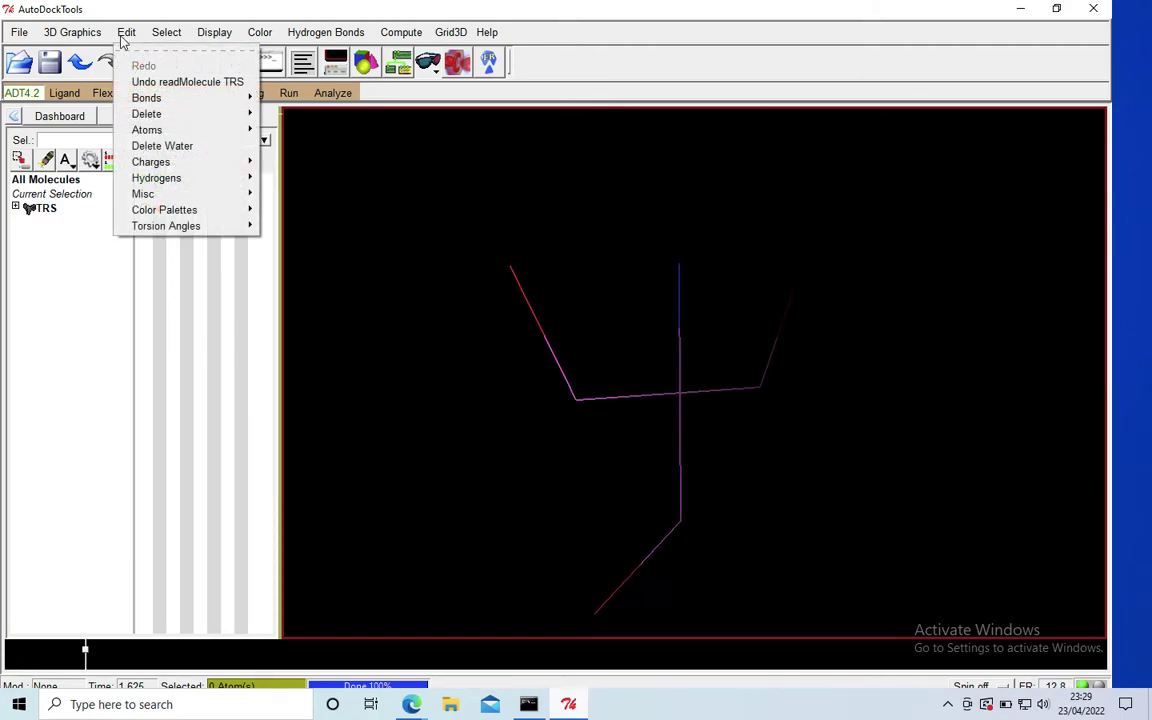
click(190, 146)
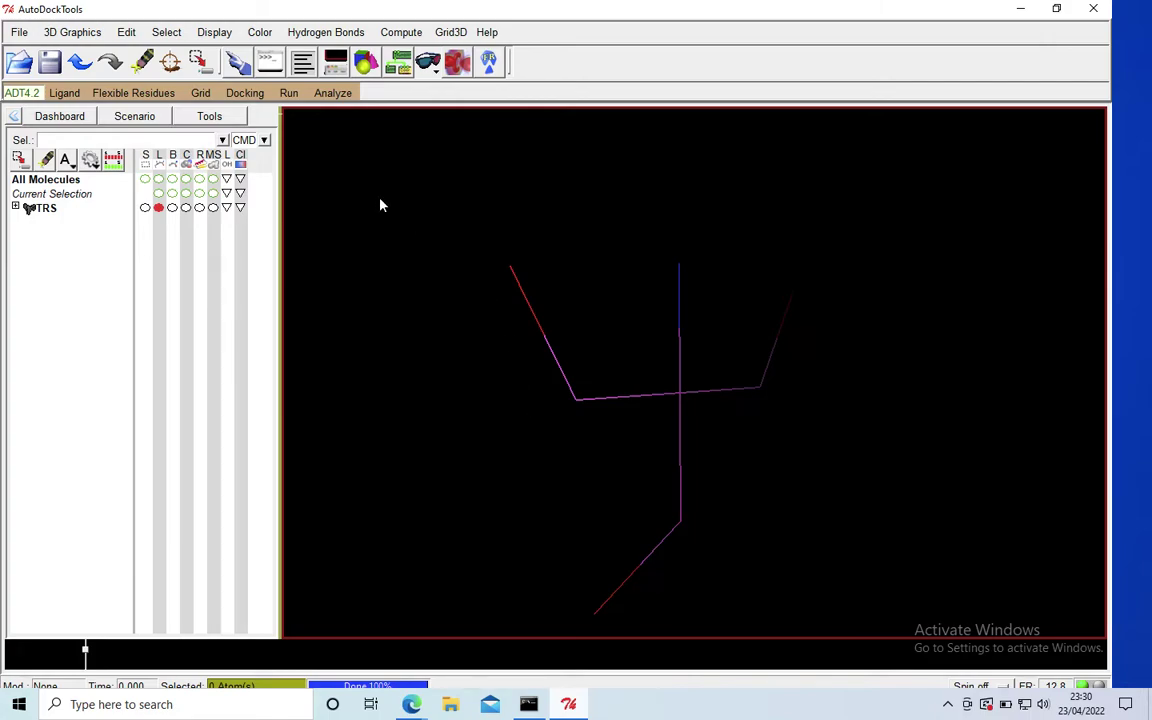
click(126, 32)
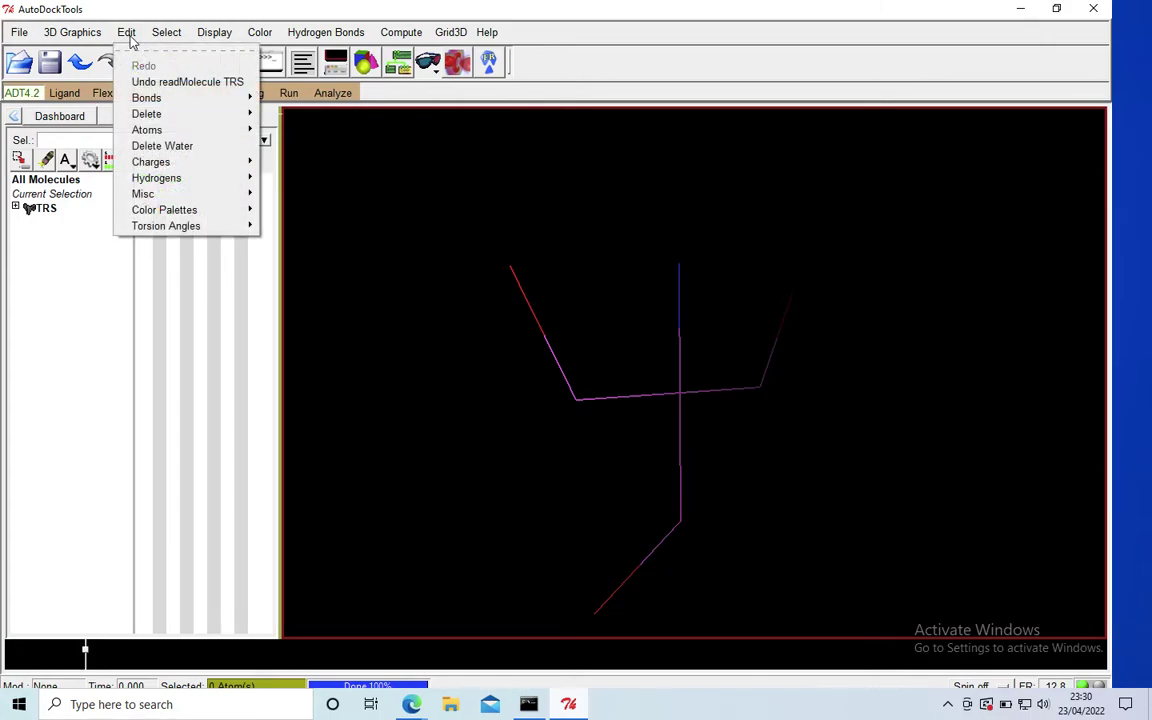
click(160, 146)
Add polar hydrogens only to the TRS ligand, using the noBondOrder method with atom renumbering on.
click(127, 36)
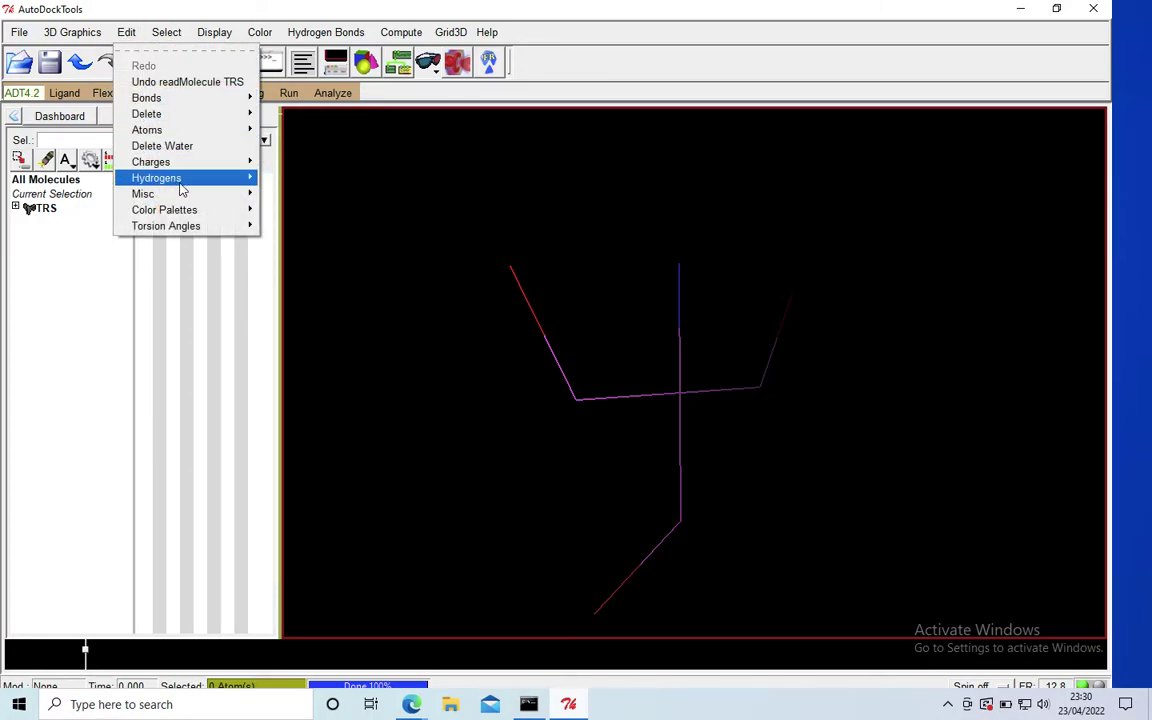
mouse_move(172, 180)
click(281, 190)
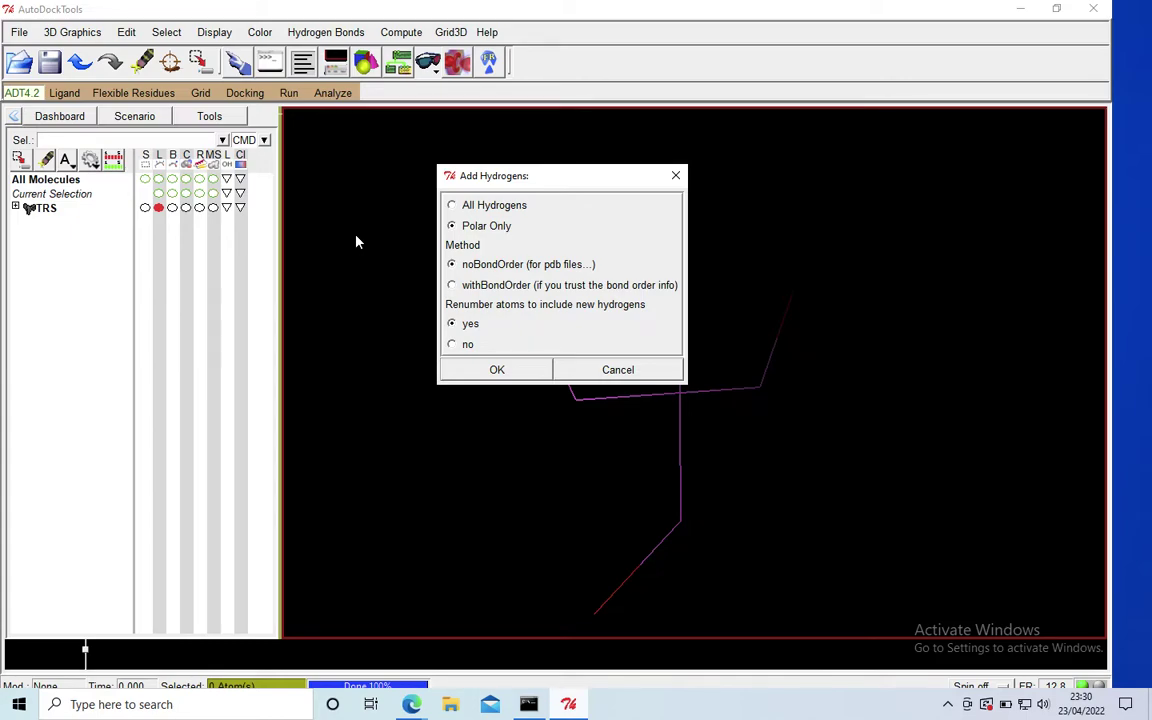
click(494, 369)
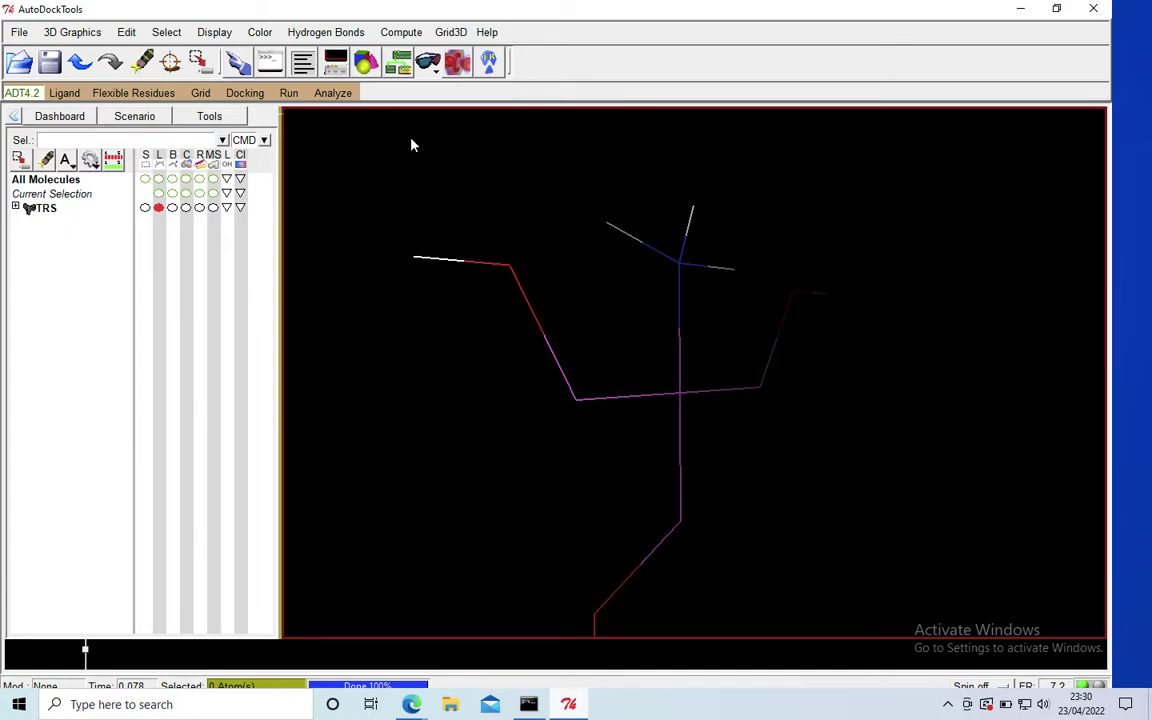
Add Kollman charges to the TRS ligand and accept the resulting notice.
click(126, 32)
mouse_move(190, 163)
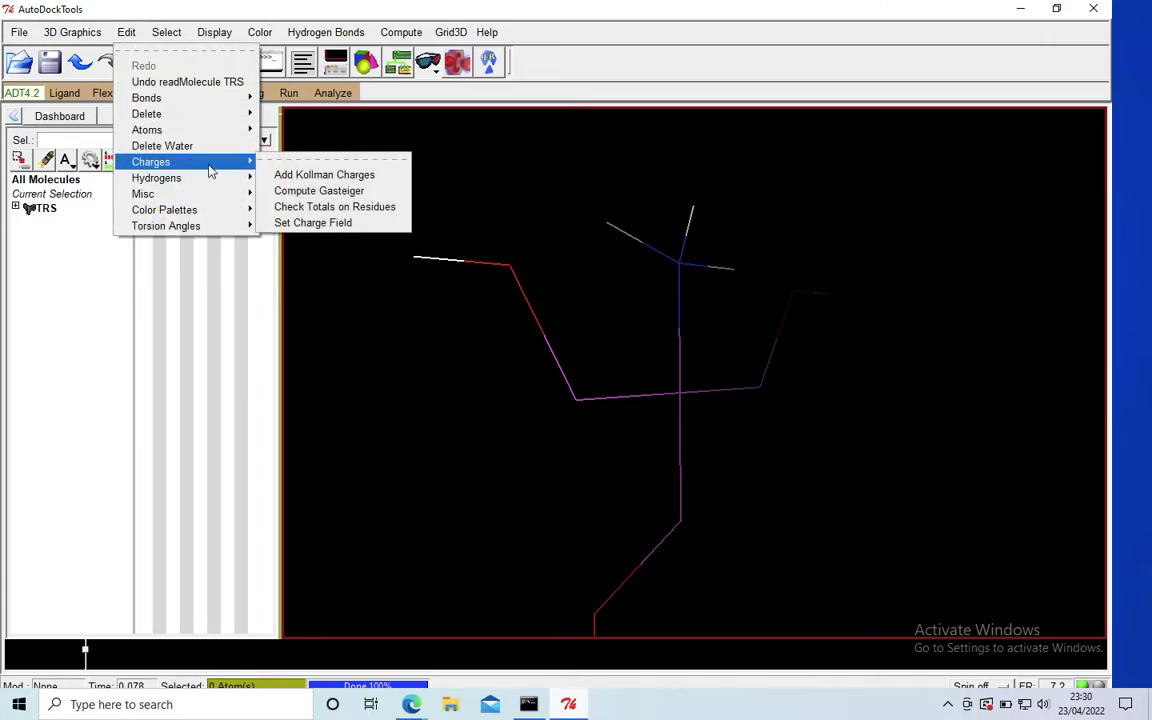
click(305, 177)
click(640, 403)
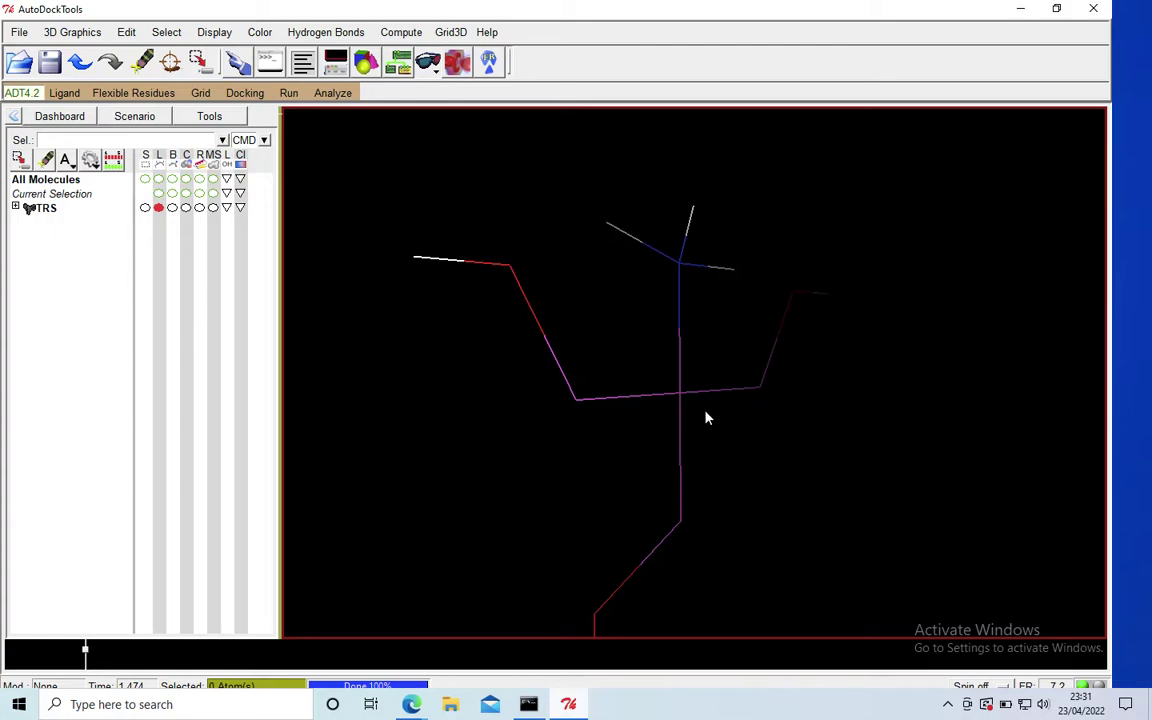
Choose the loaded TRS molecule as the AutoDock4 ligand and accept its setup summary.
click(66, 94)
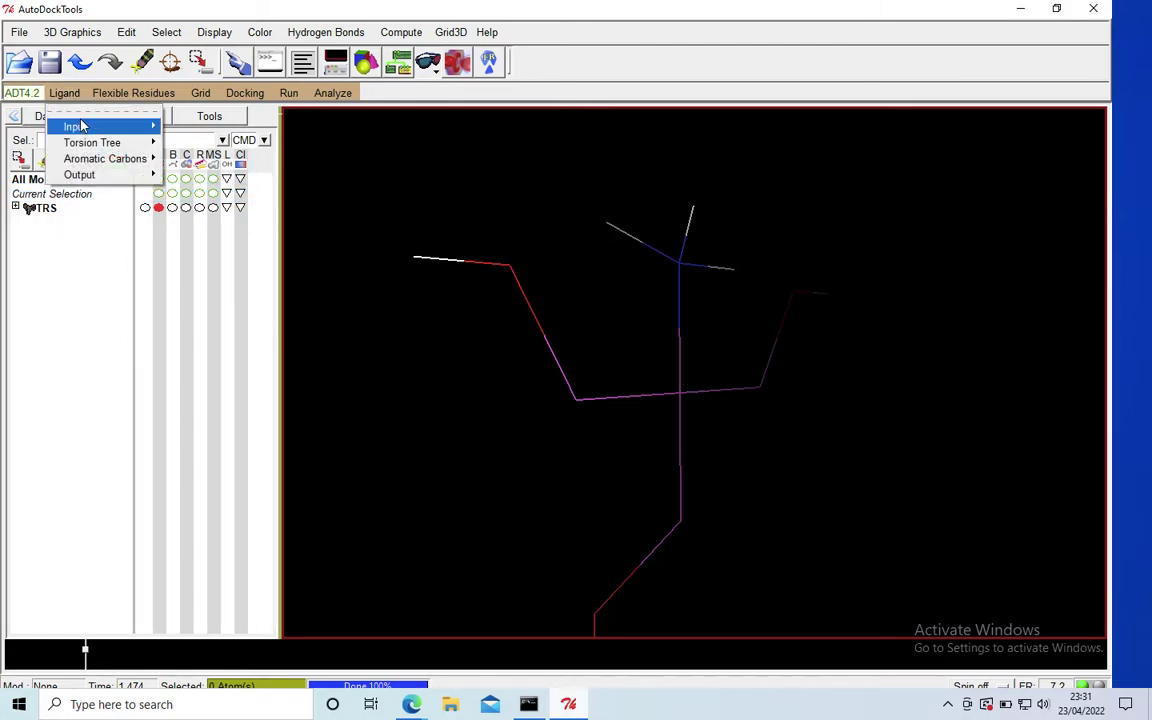
mouse_move(83, 126)
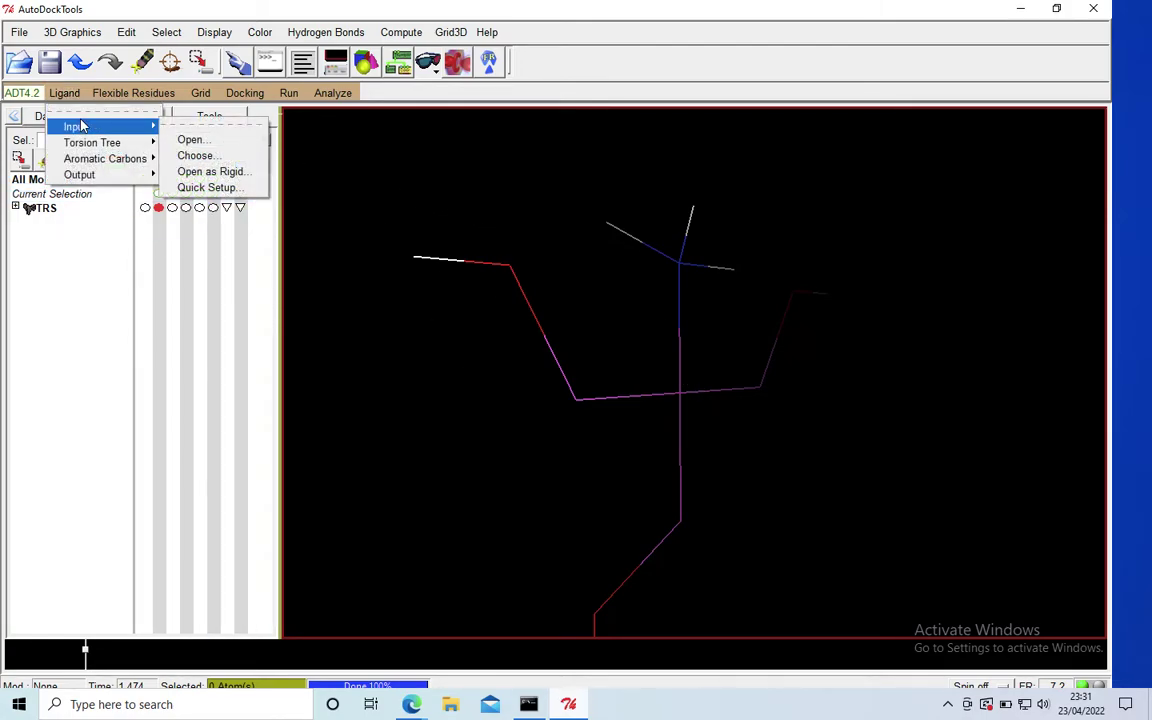
click(211, 157)
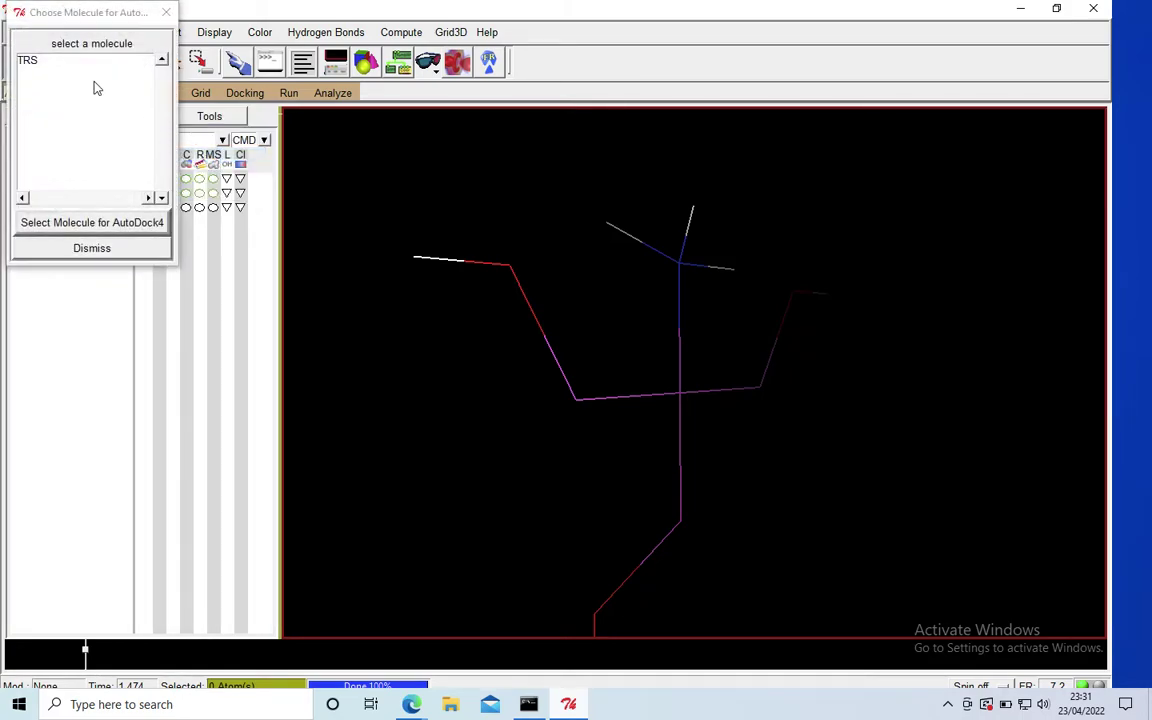
click(67, 68)
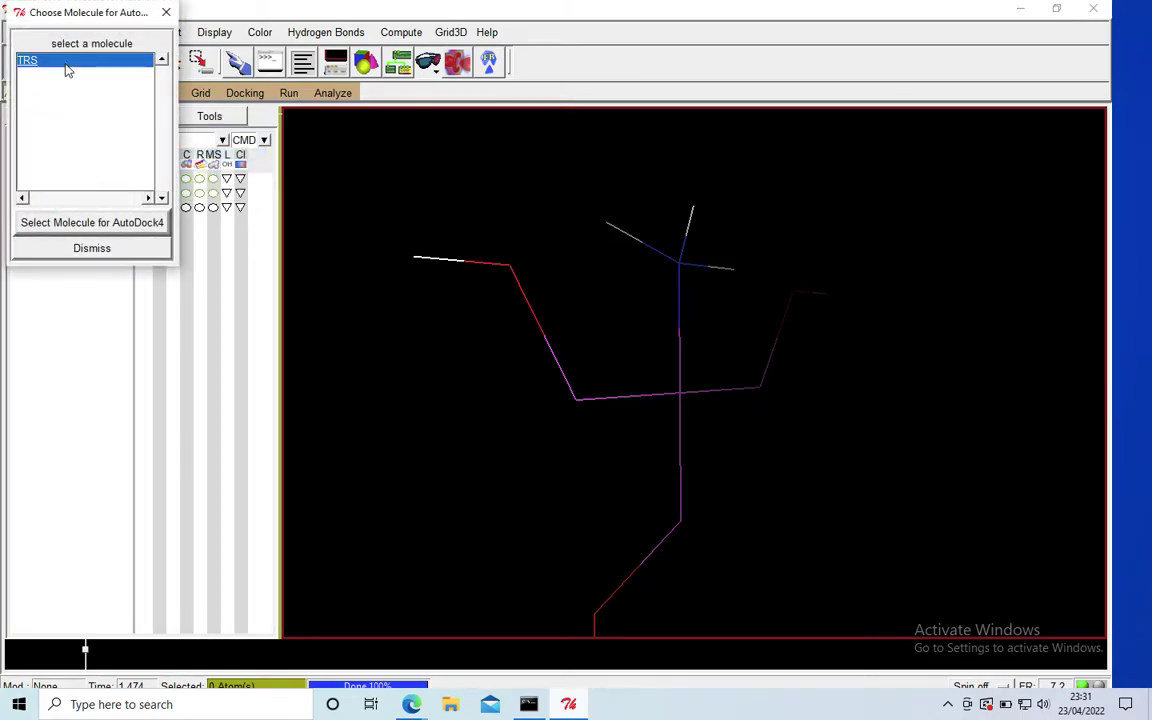
click(120, 222)
click(630, 412)
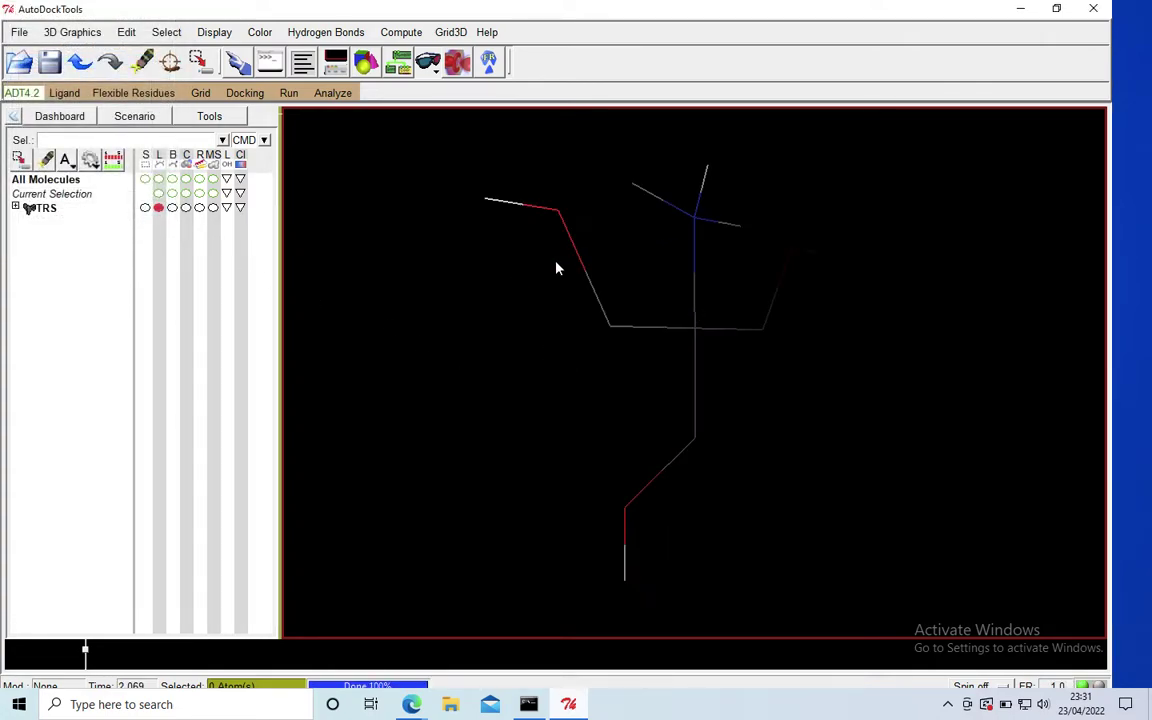
Detect the root of the TRS ligand's torsion tree.
click(66, 93)
mouse_move(100, 142)
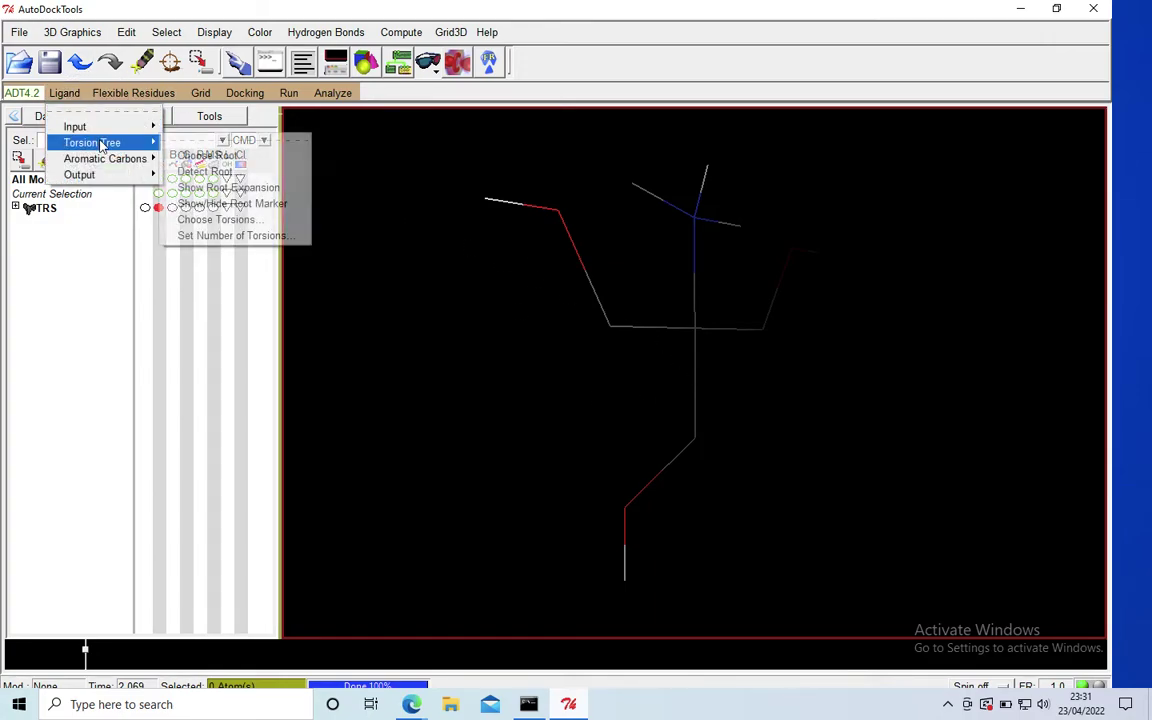
click(232, 171)
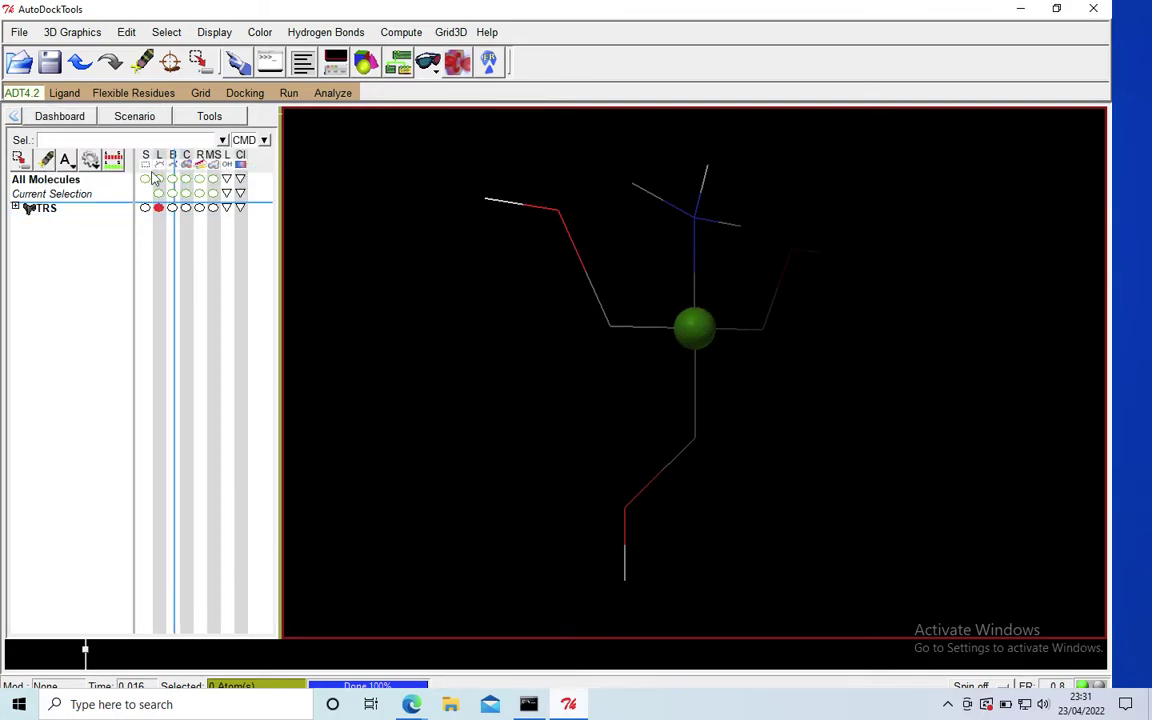
Save the prepared TRS ligand in PDBQT format as ligand.pdbqt in the ADV folder.
click(60, 95)
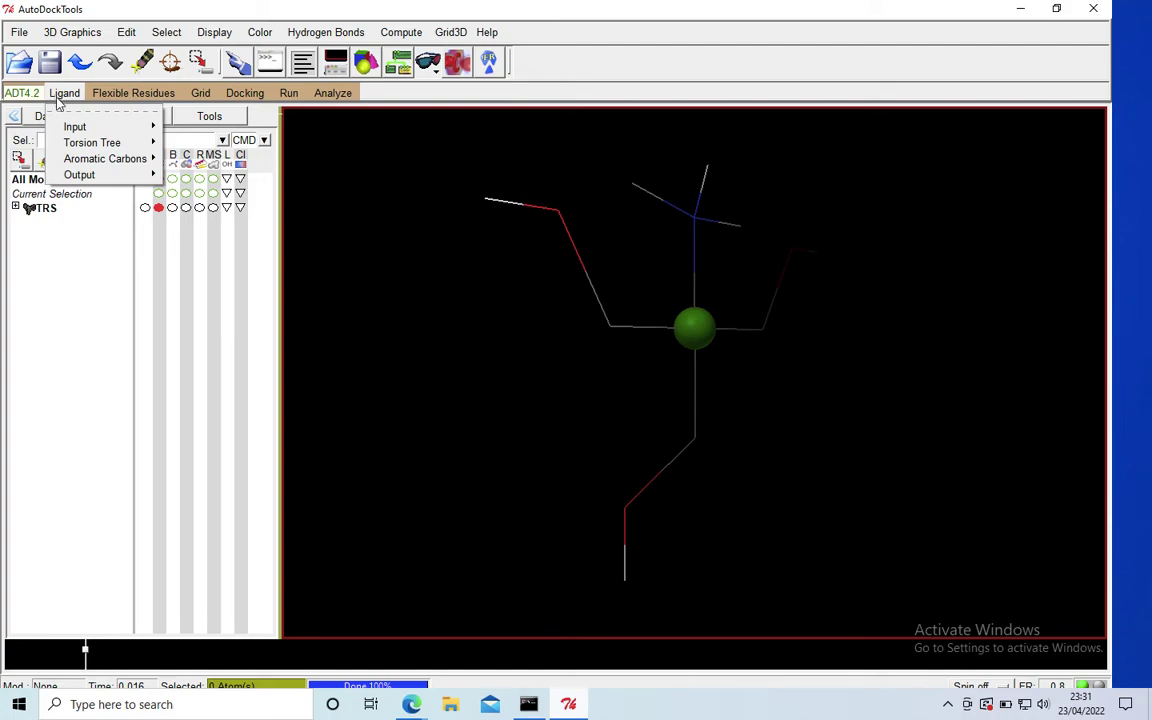
mouse_move(88, 142)
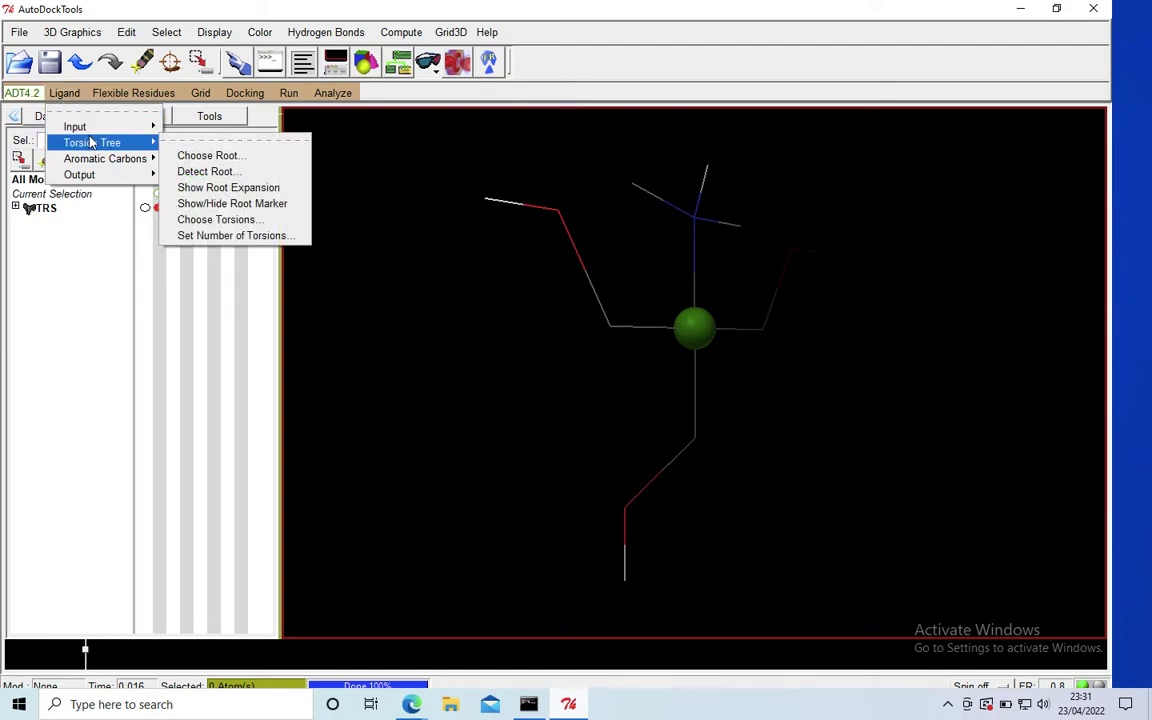
mouse_move(101, 180)
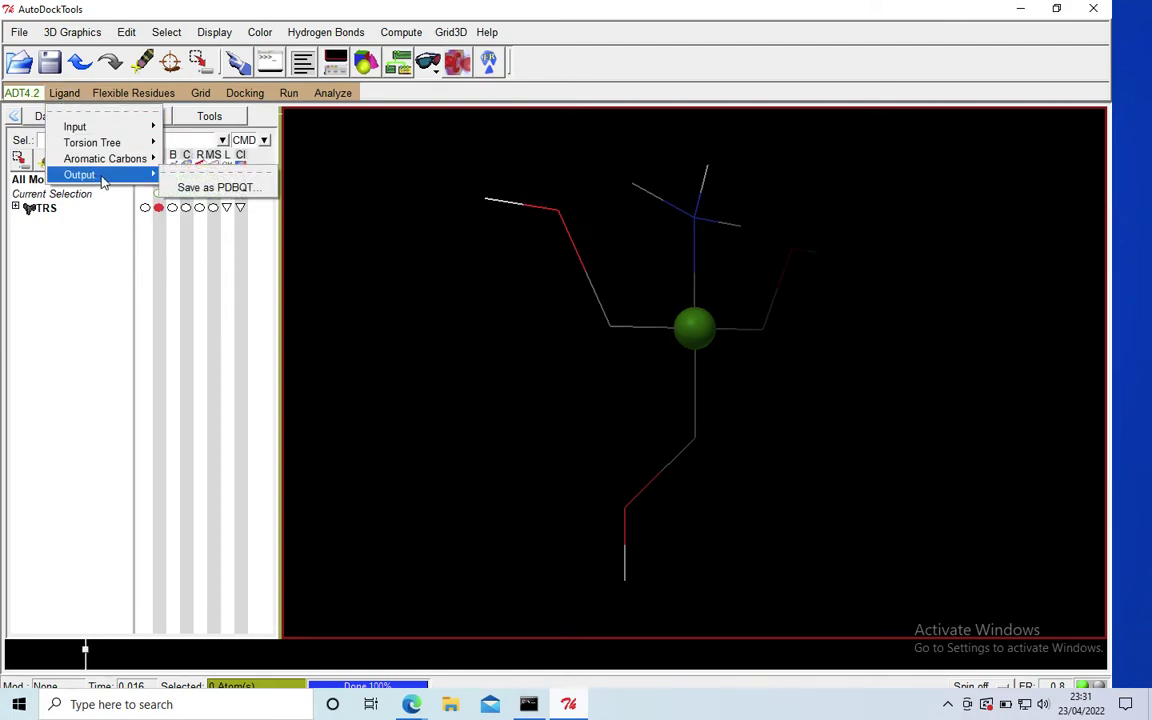
click(230, 187)
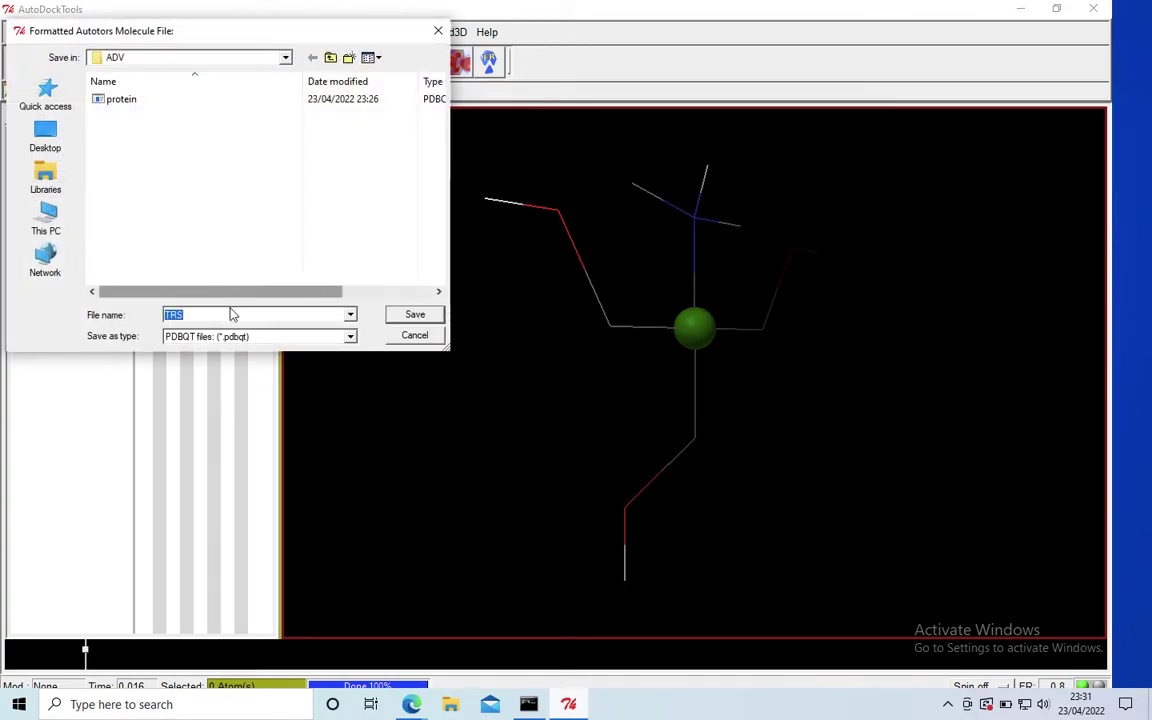
key(BackSpace)
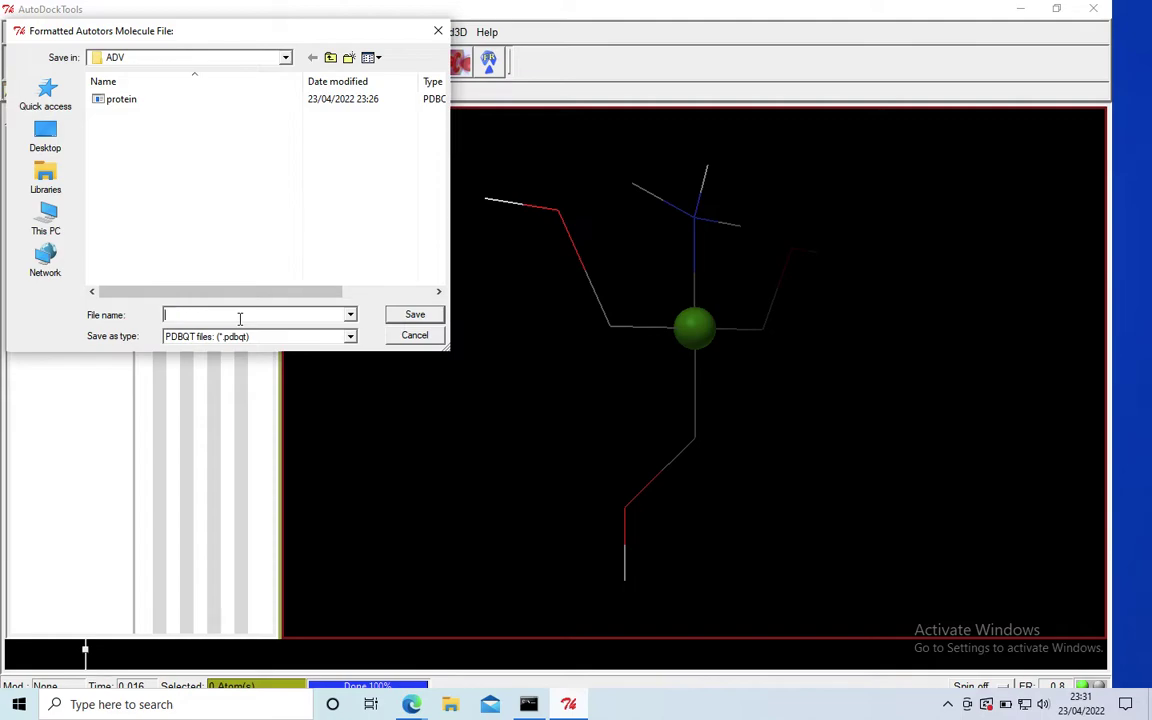
text(ligand.pdbqt)
click(424, 314)
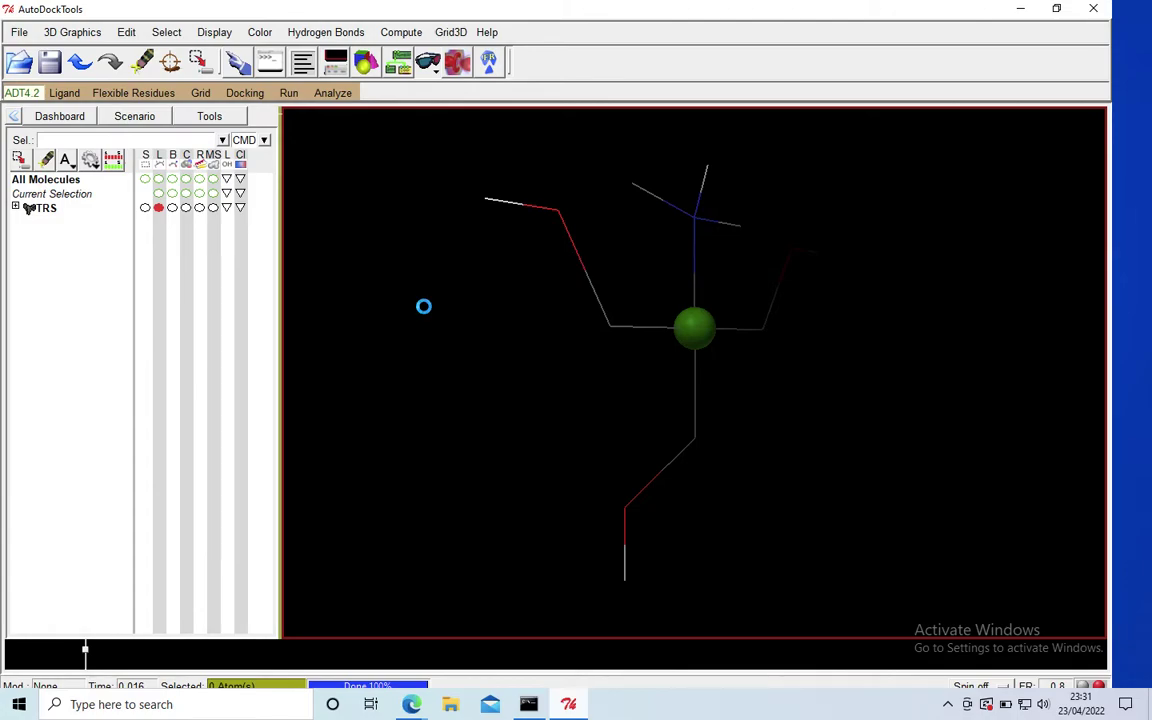
Check the desktop's ADV folder for the saved ligand file, then close the folder.
click(1018, 10)
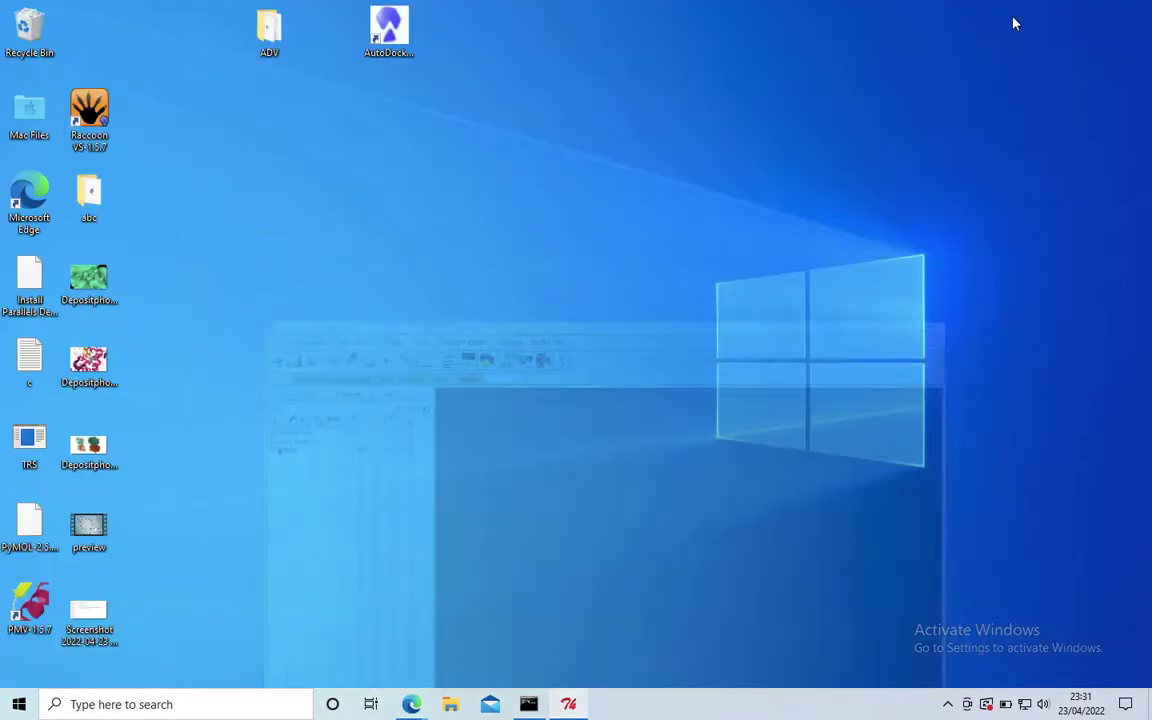
double_click(279, 47)
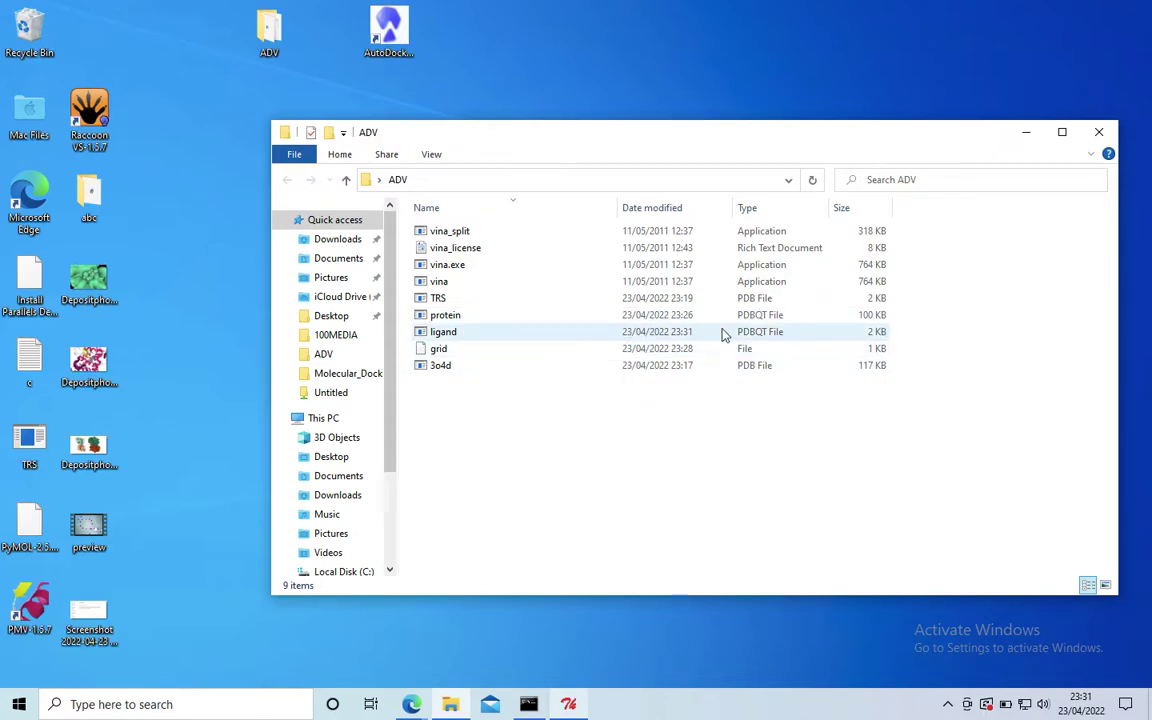
click(1099, 132)
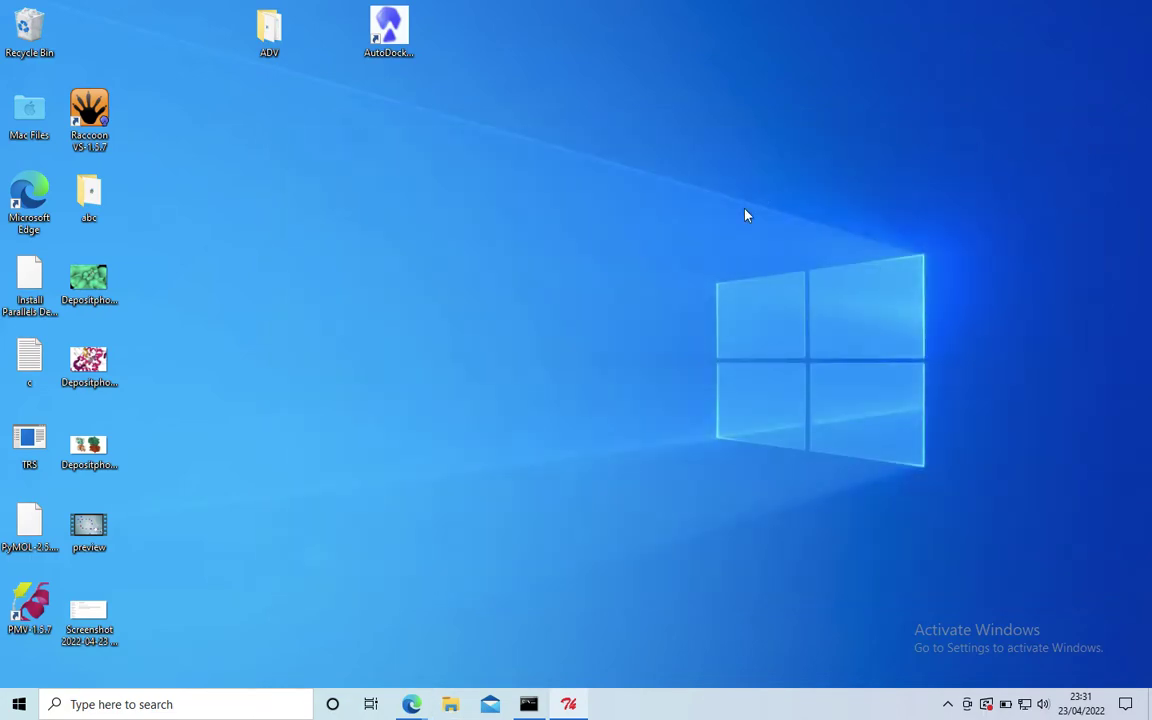
Return to AutoDockTools and delete the TRS molecule from the session.
click(568, 704)
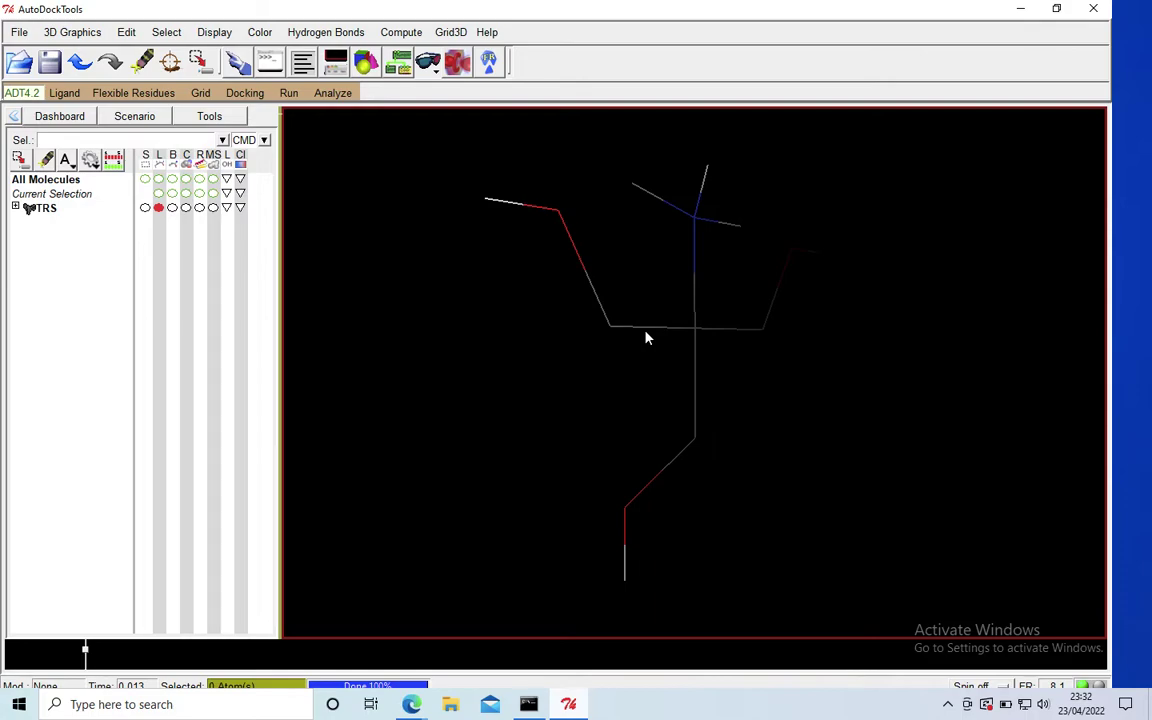
click(45, 209)
right_click(53, 210)
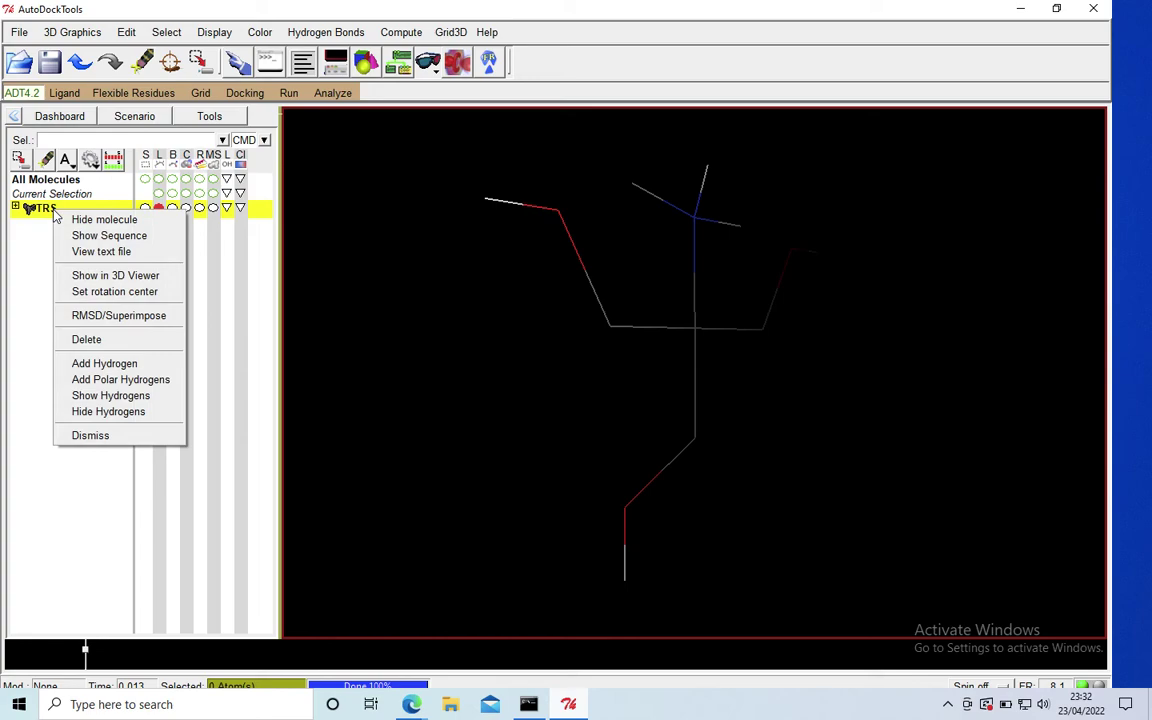
click(100, 340)
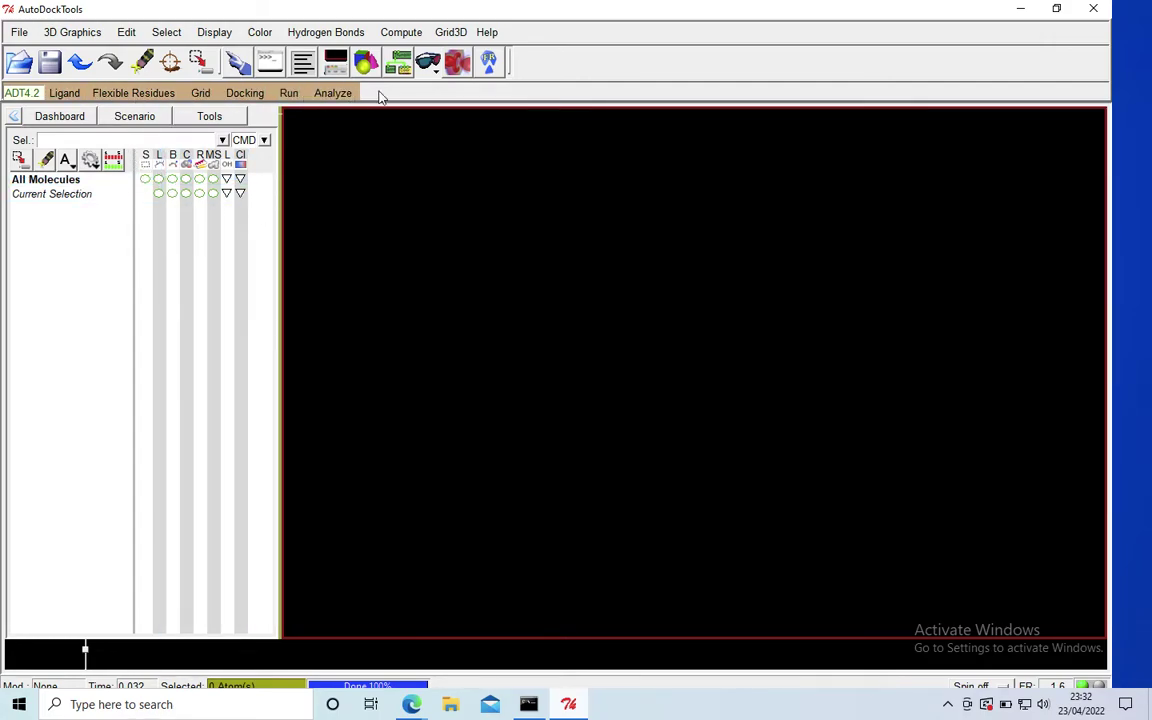
Start a Vina config file output and select protein.pdbqt from the ADV folder as the receptor.
click(243, 92)
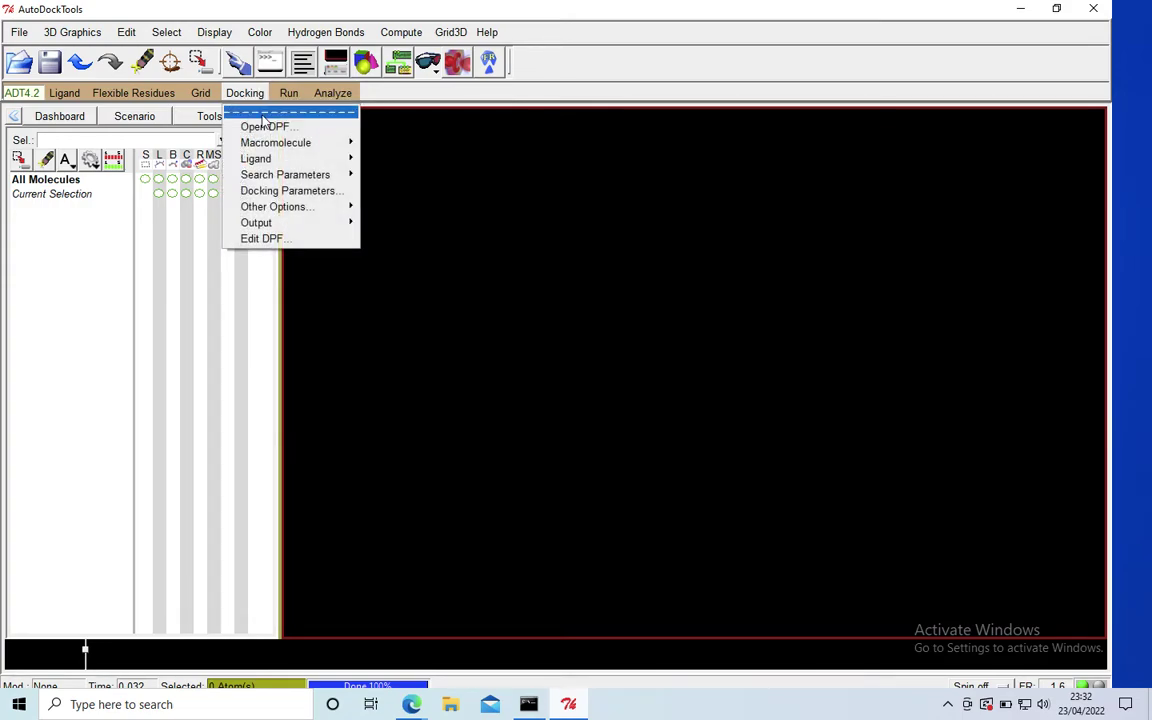
mouse_move(280, 224)
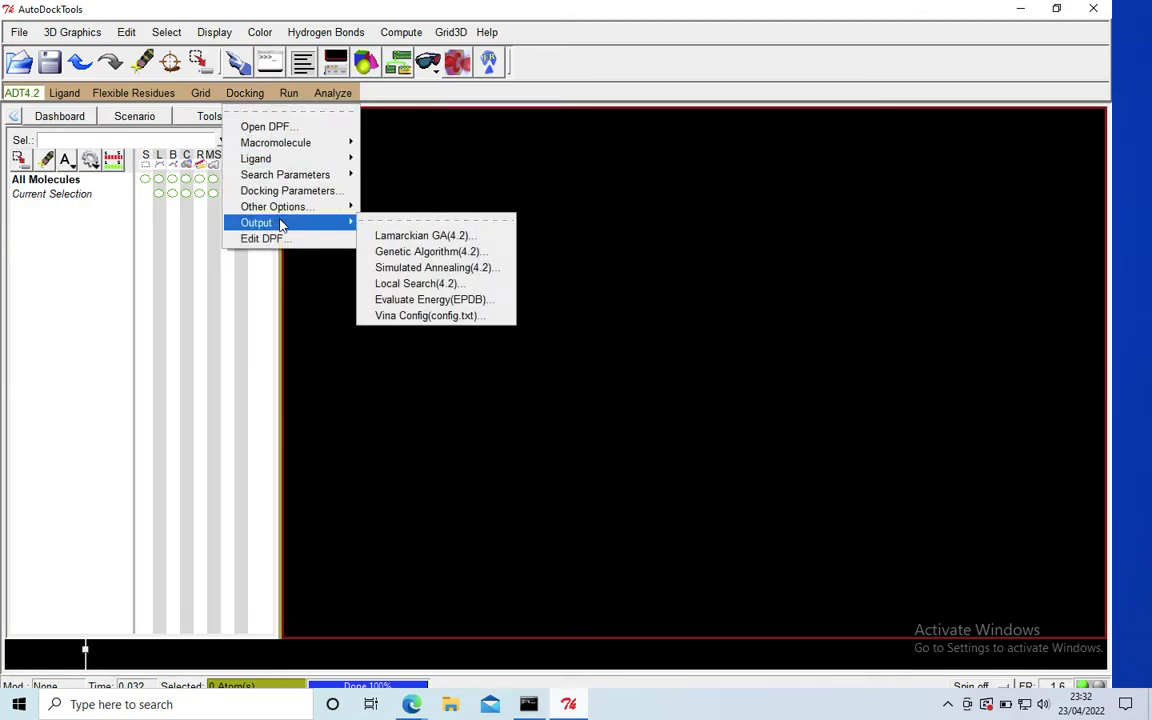
click(490, 318)
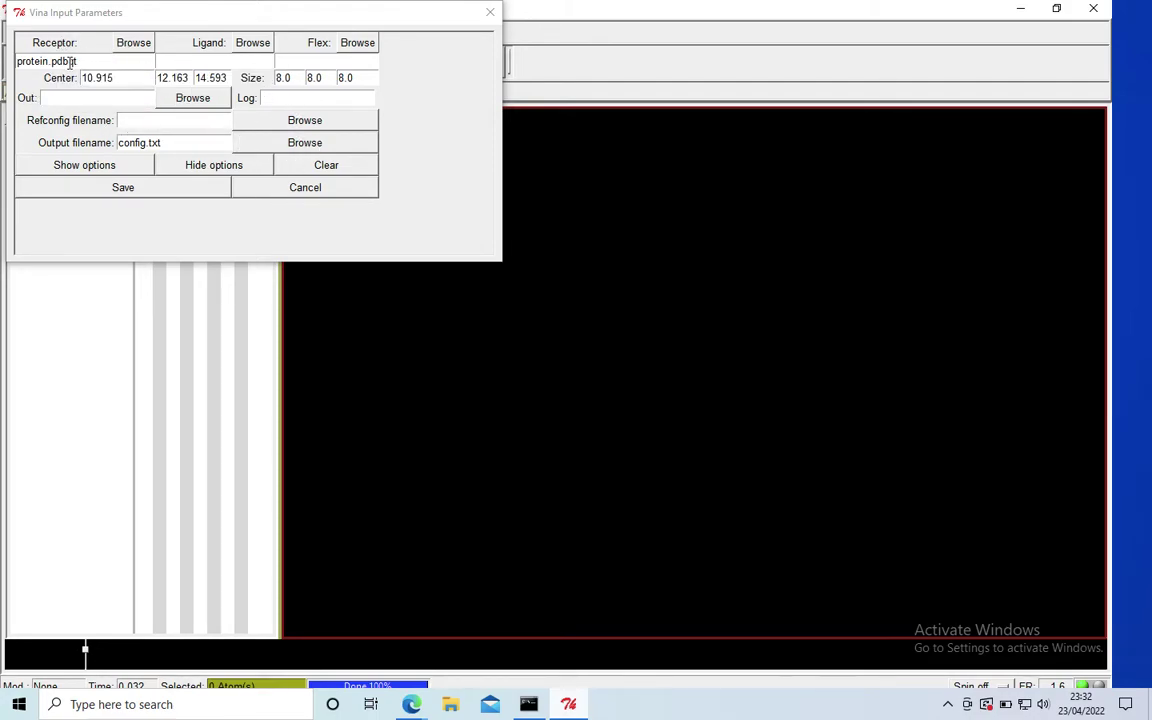
click(133, 42)
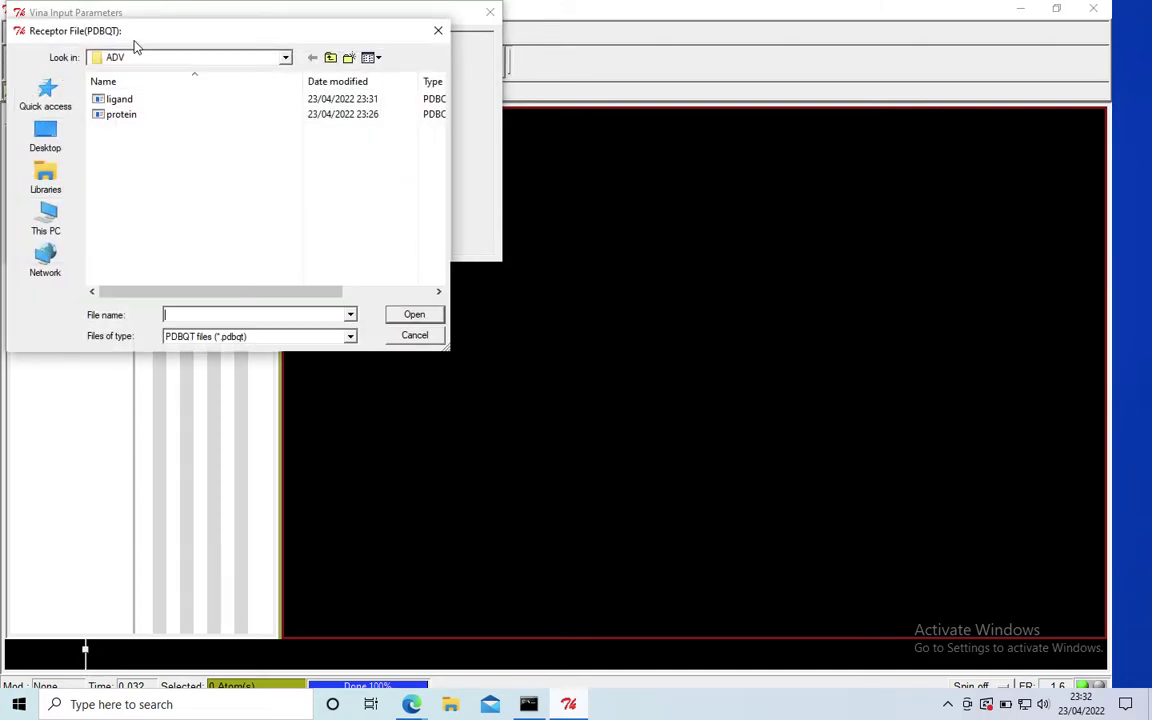
click(140, 116)
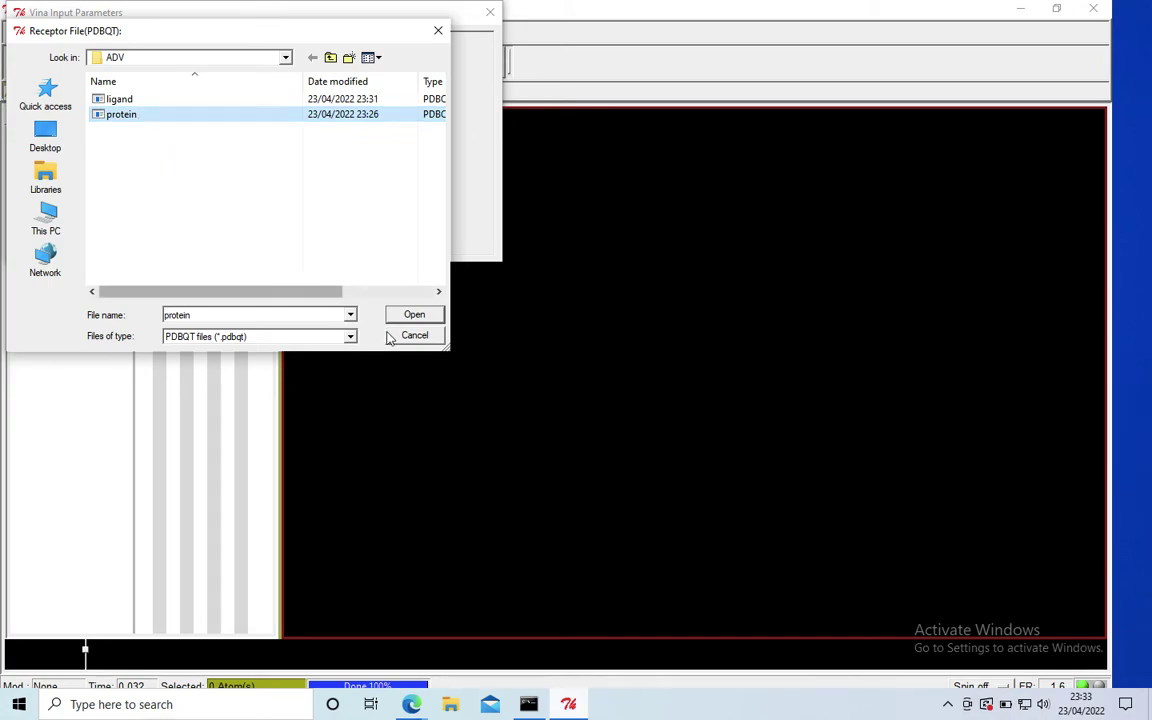
click(413, 316)
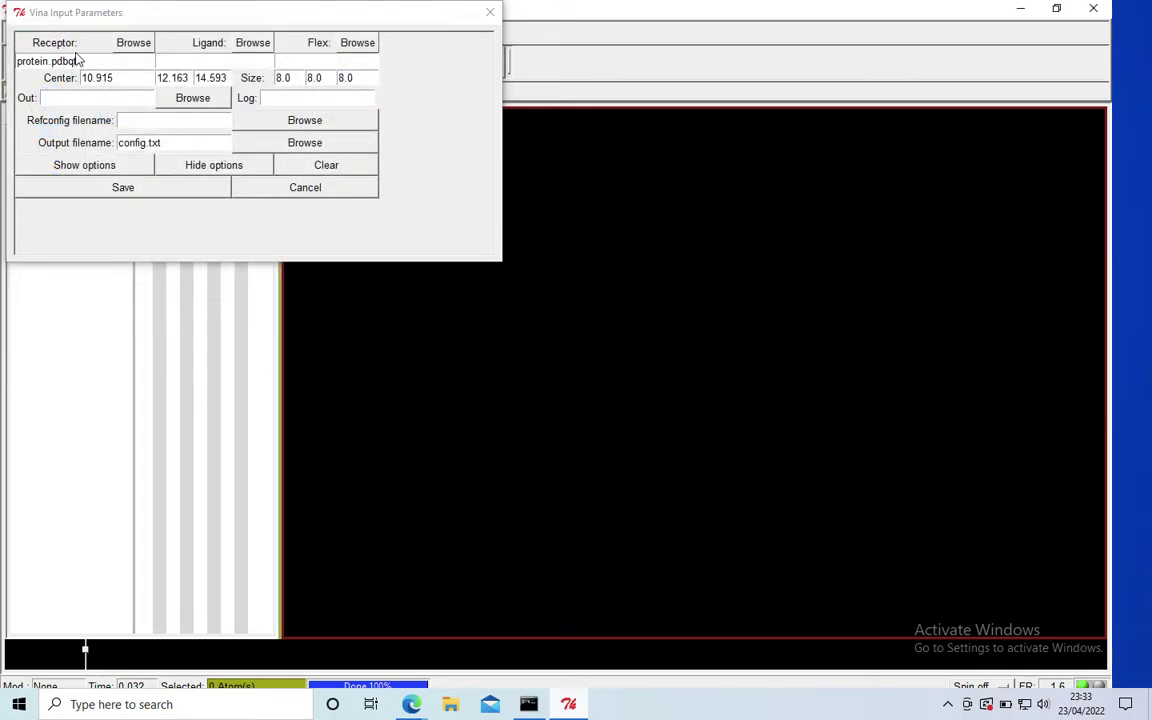
Select ligand.pdbqt from the ADV folder as the ligand in the Vina input parameters.
click(252, 43)
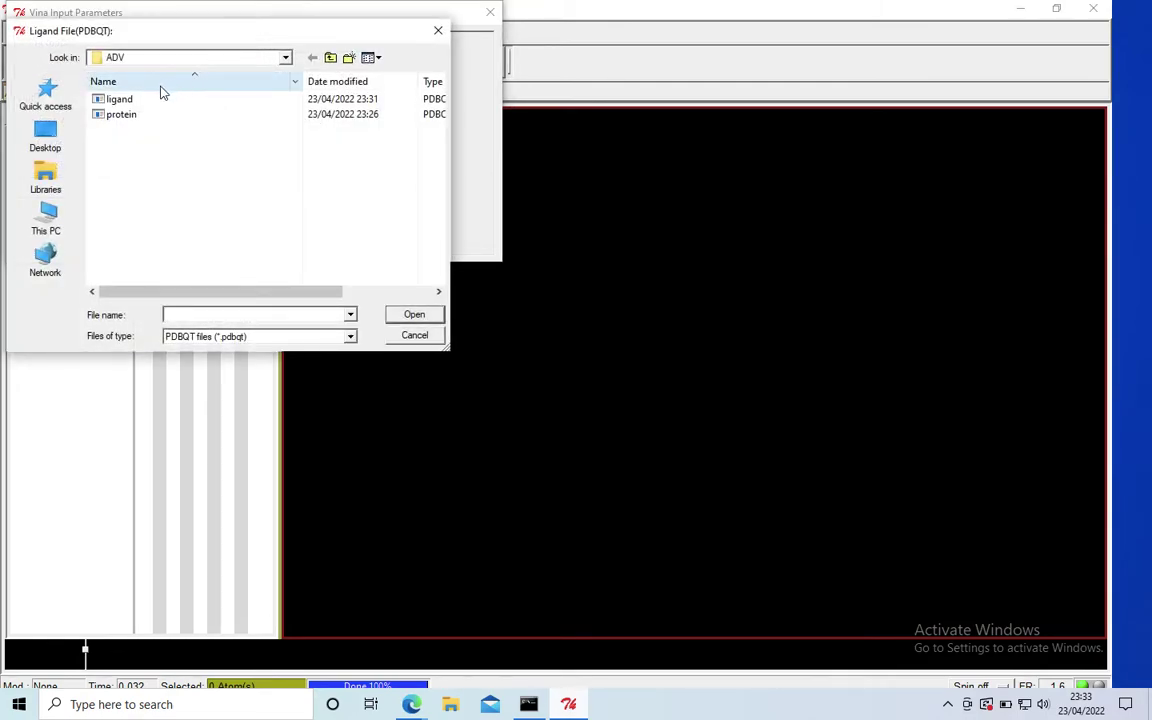
click(157, 101)
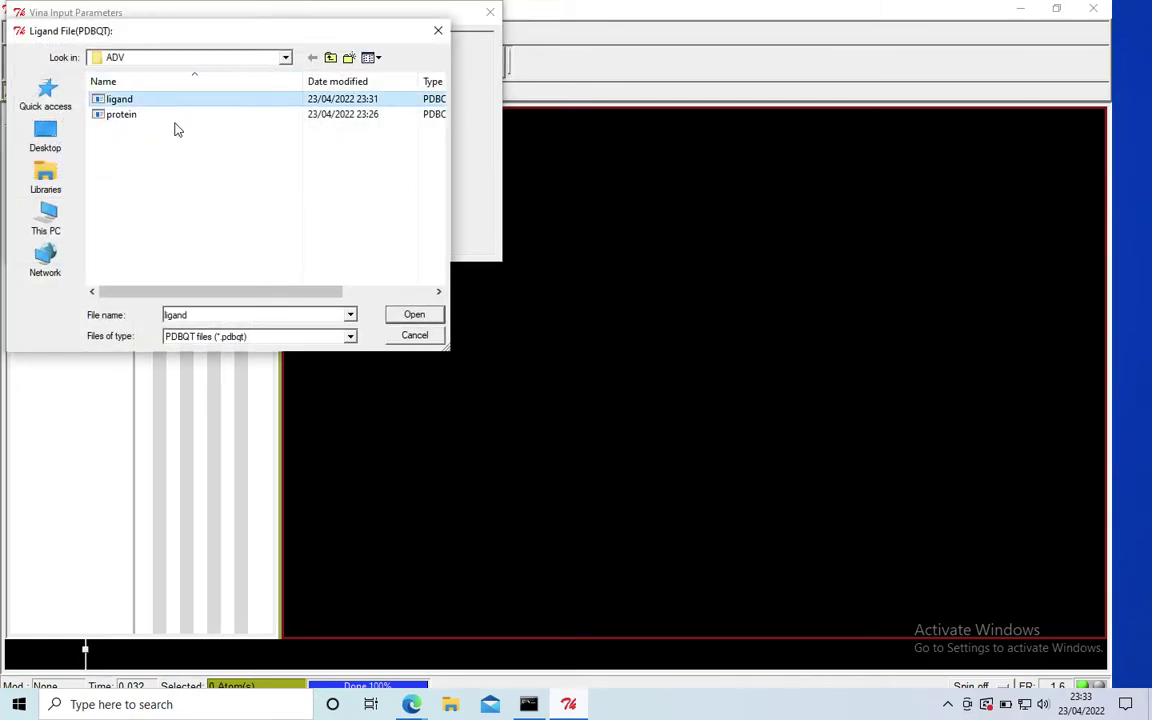
click(413, 316)
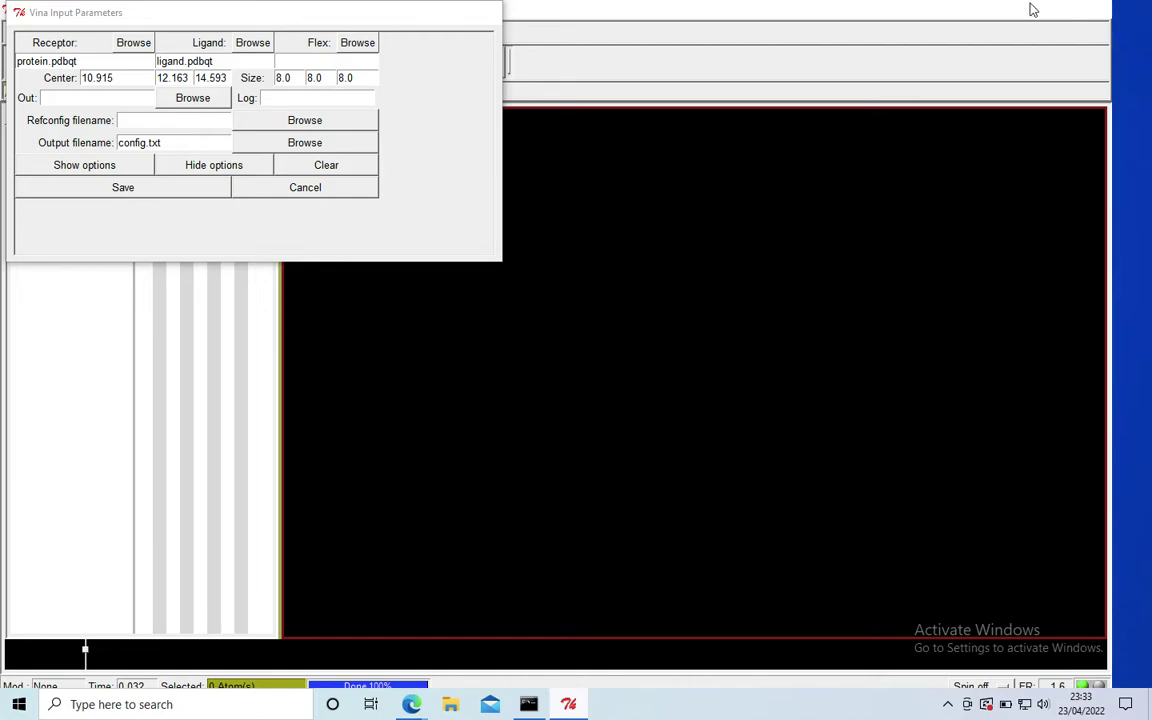
Switch to the desktop and open the grid file from the ADV folder in Notepad, keeping the folder's file names uncovered.
click(1030, 7)
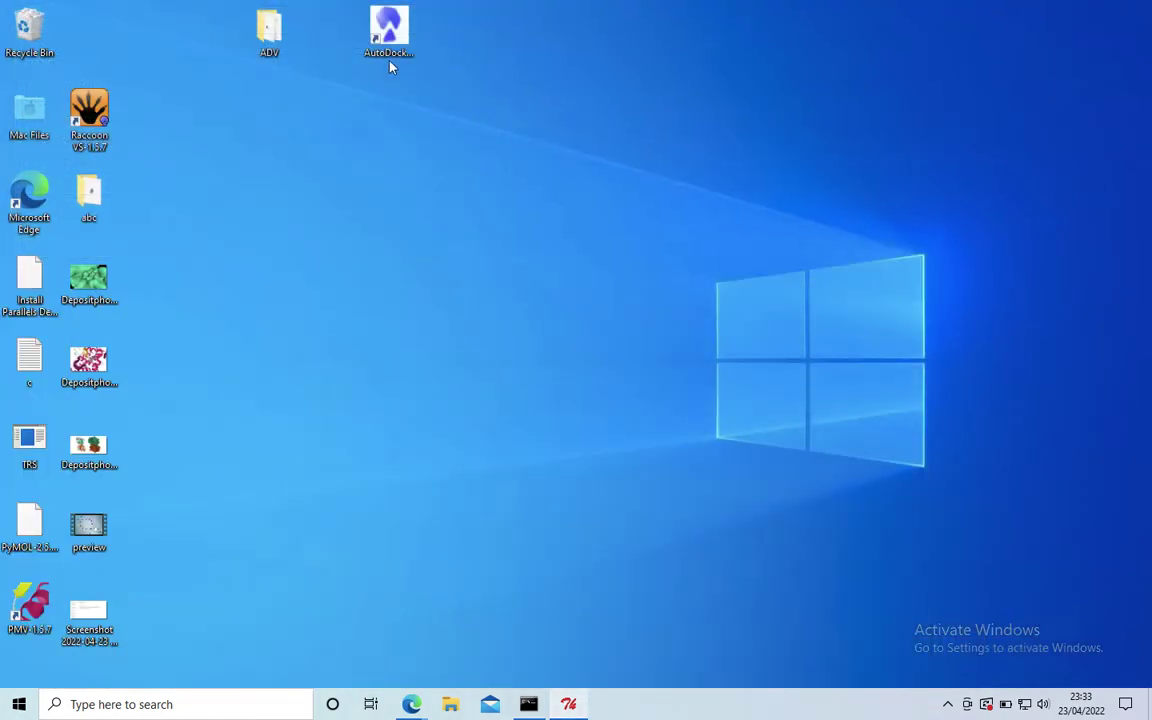
double_click(285, 51)
double_click(478, 350)
scroll(535, 343, down, 3)
scroll(535, 343, down, 5)
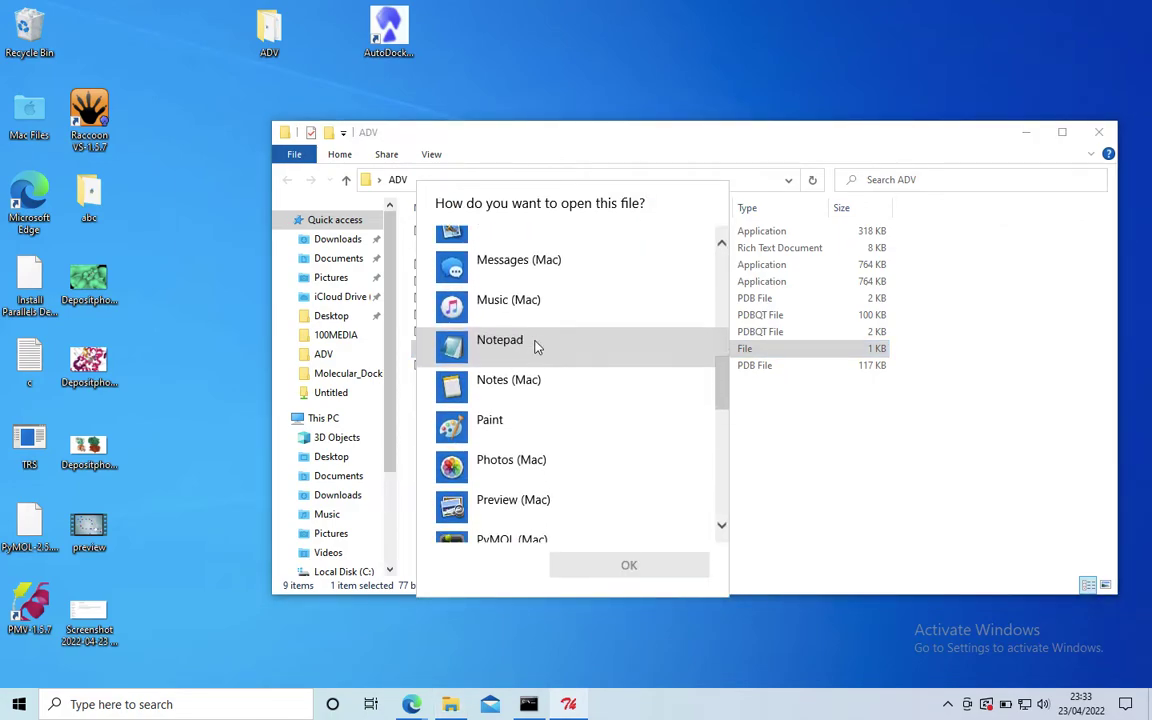
double_click(535, 343)
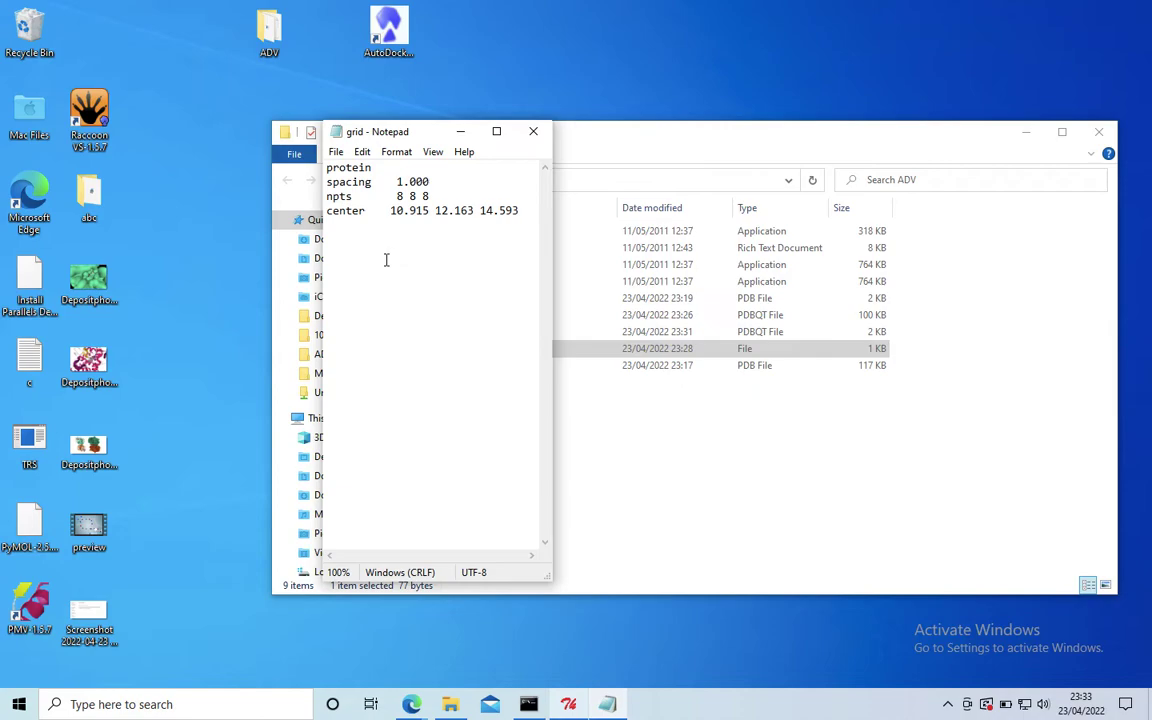
drag(404, 131, 681, 133)
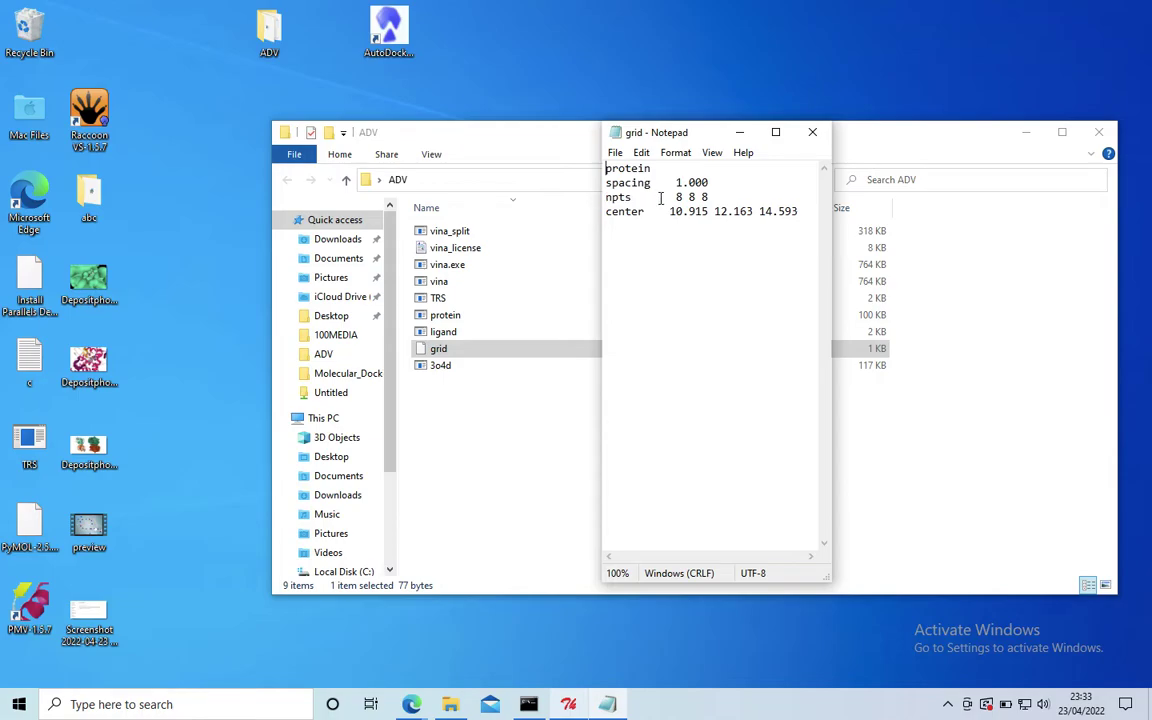
Compare the centre and size values in AutoDockTools' Vina input parameters with those in the grid file.
key(alt+Tab)
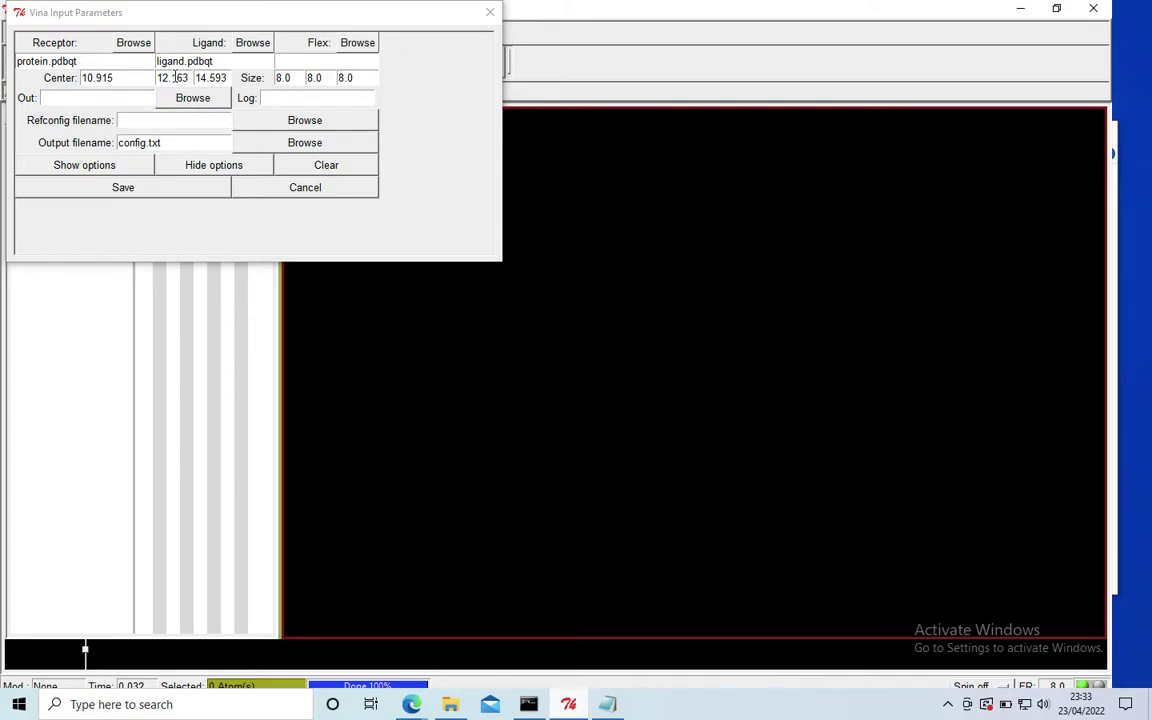
click(1018, 9)
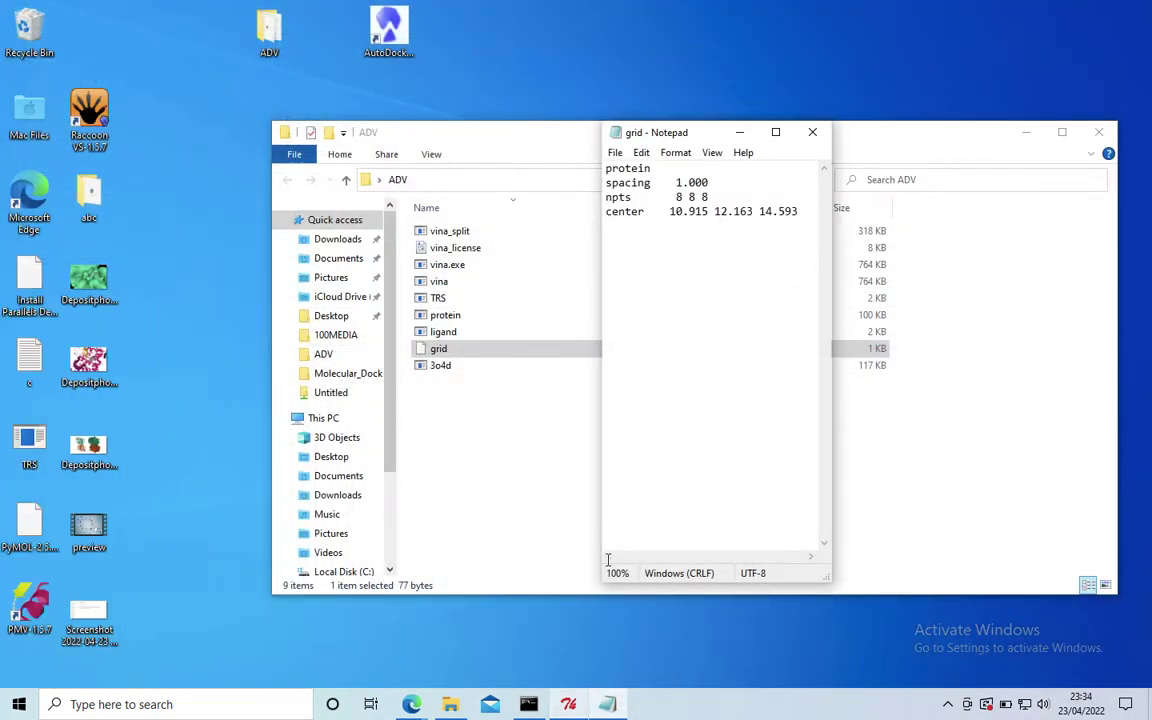
click(577, 706)
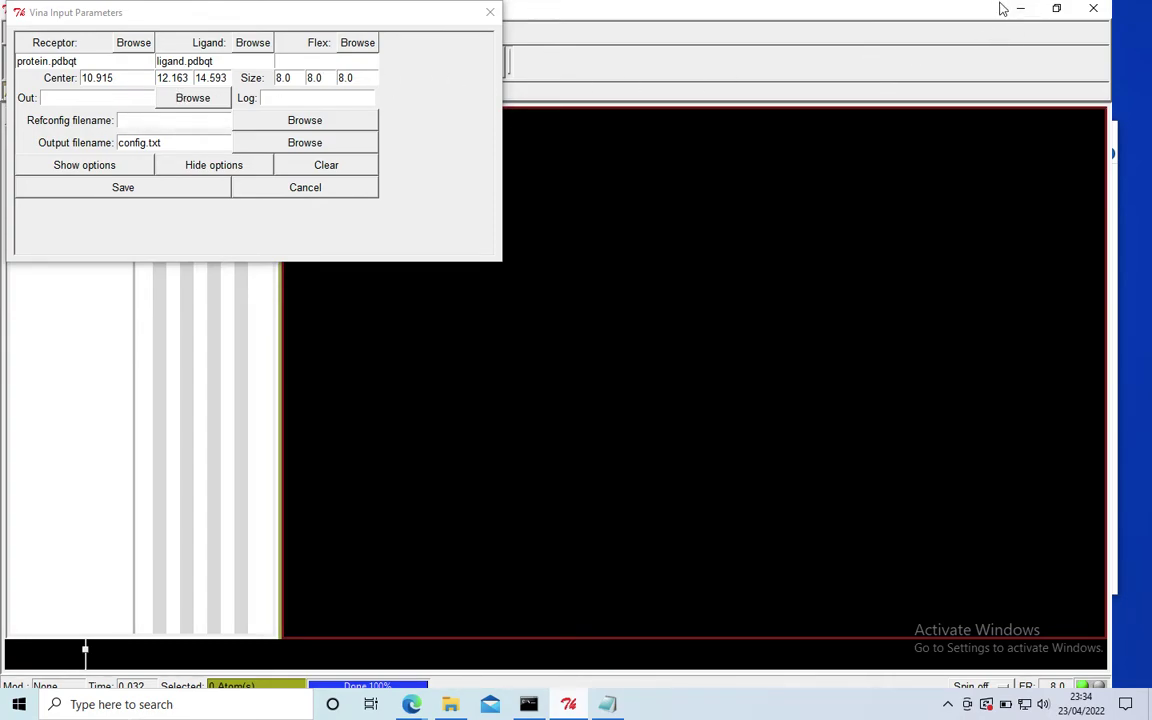
click(1010, 14)
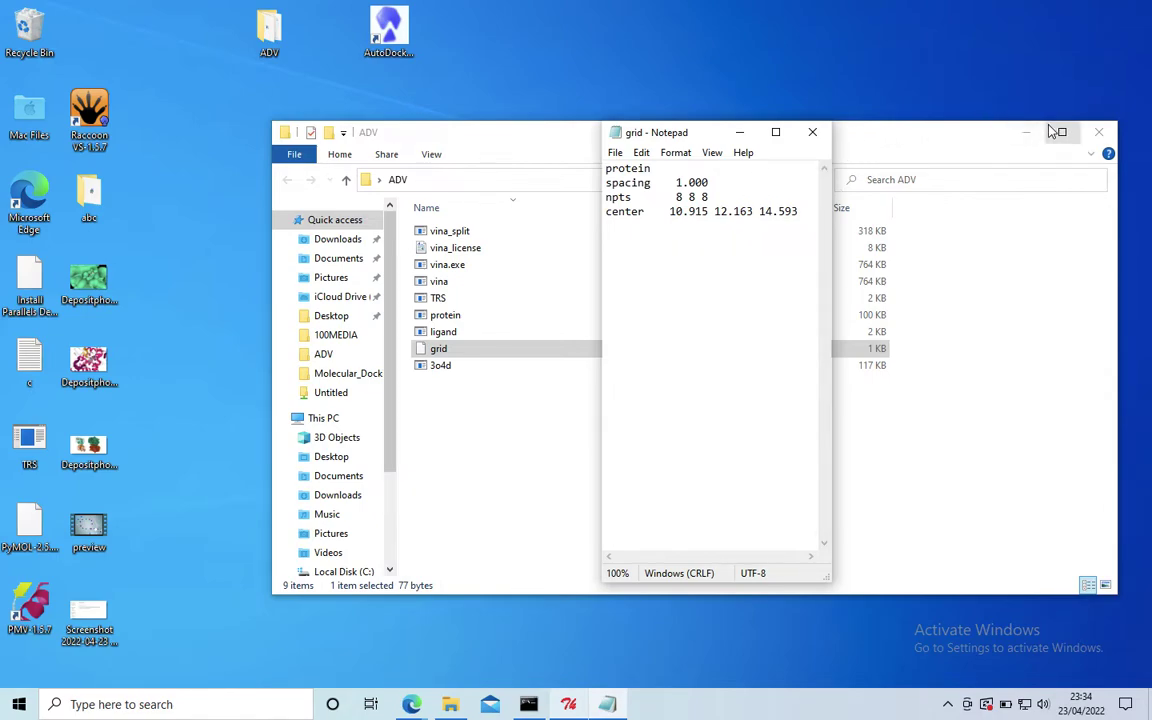
click(576, 704)
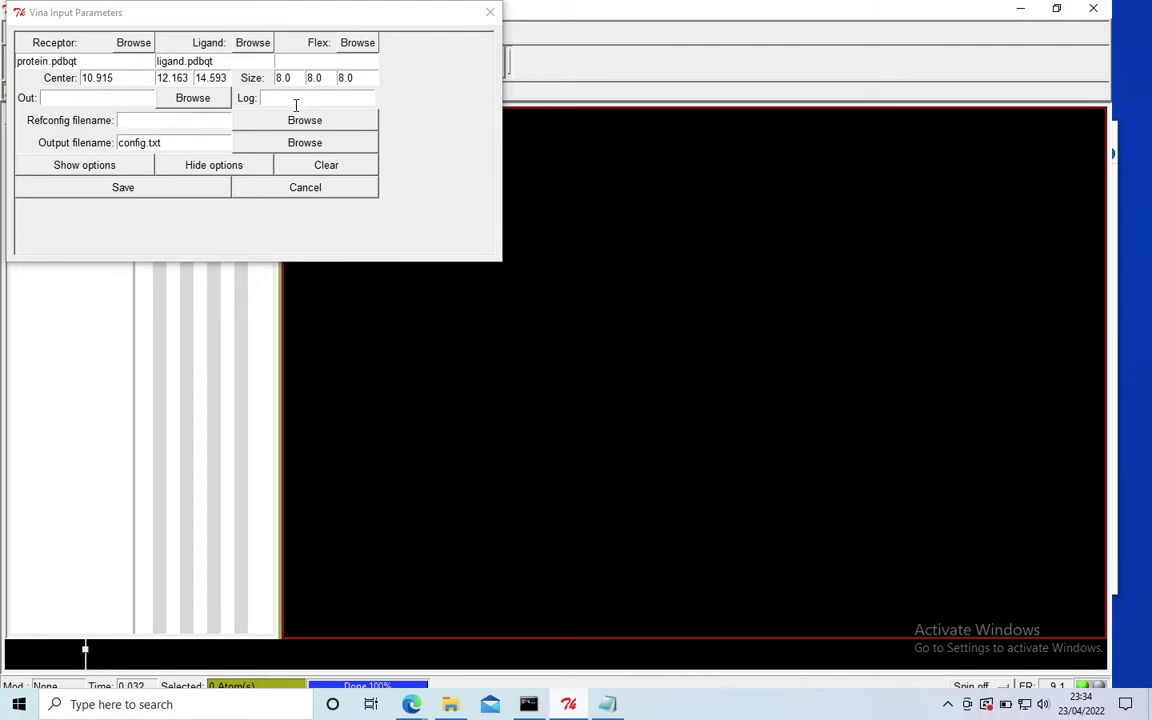
Name the Vina results file sampleout.pdbqt and the log samplelog.txt, and save the parameters as config.txt.
click(117, 100)
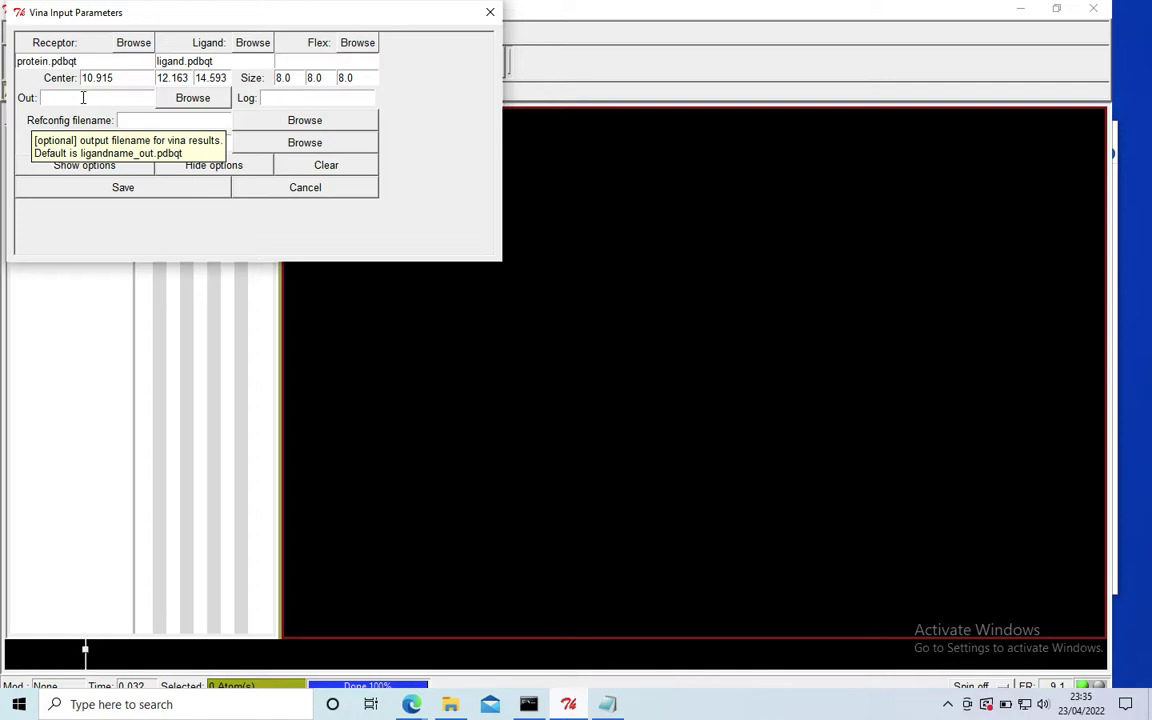
text(sampleout.pdbqt)
click(280, 97)
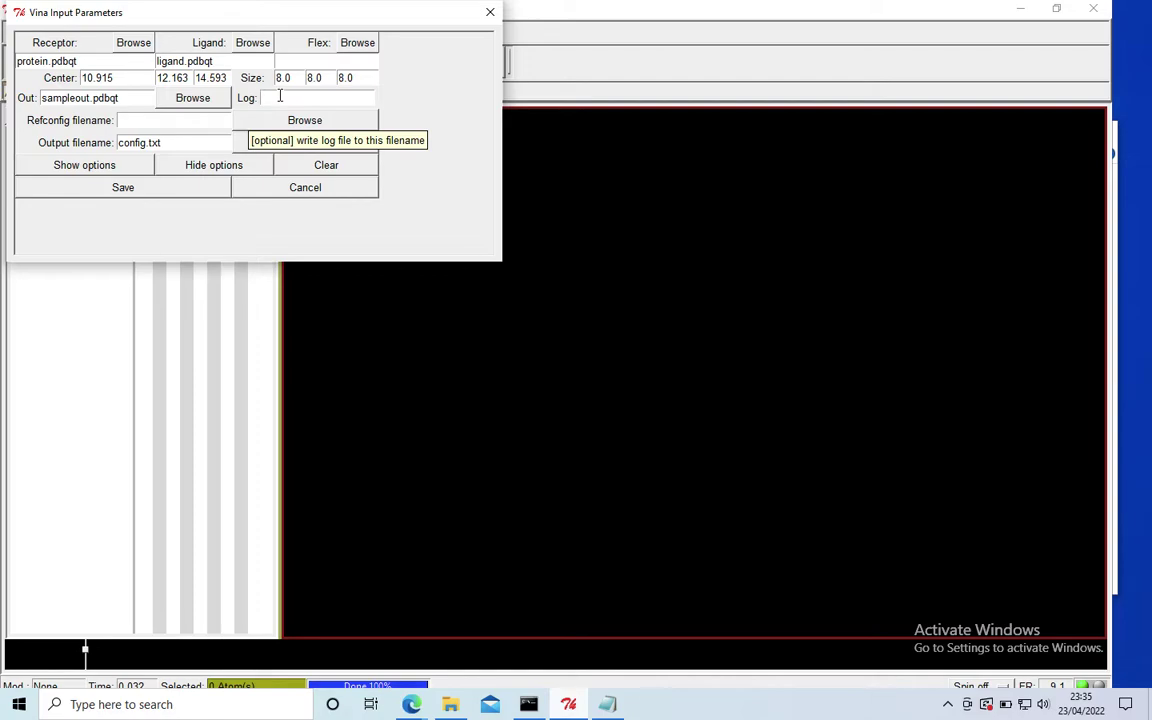
text(samplelog.txt)
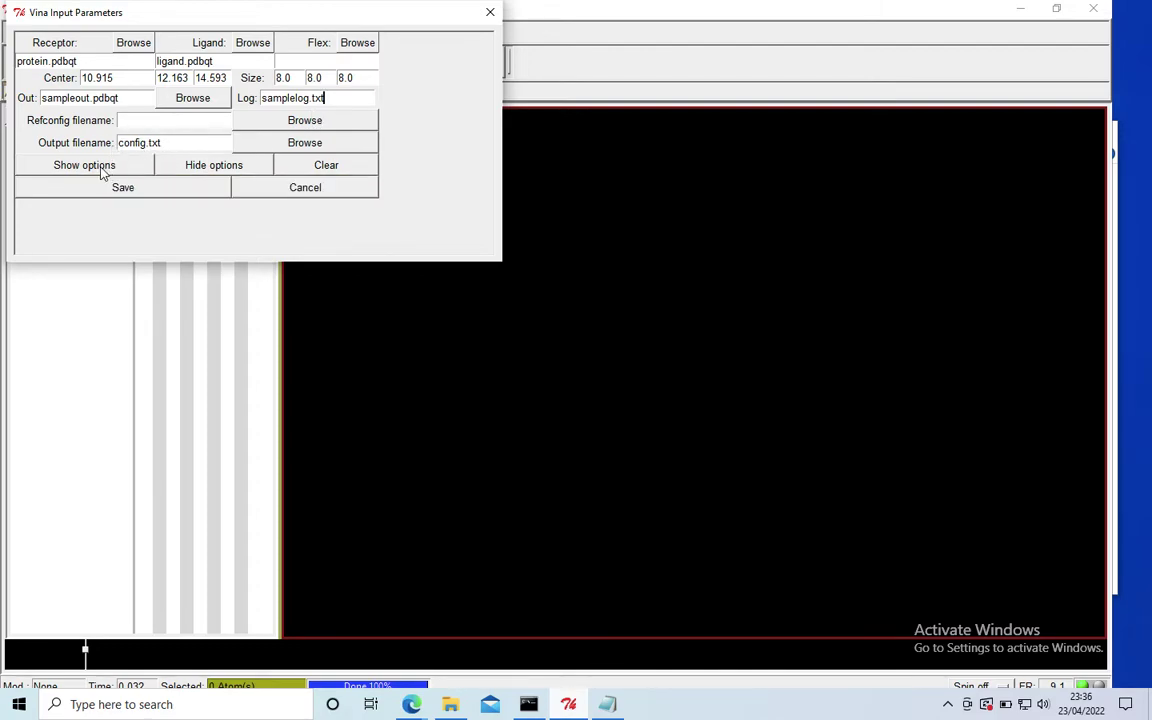
click(124, 188)
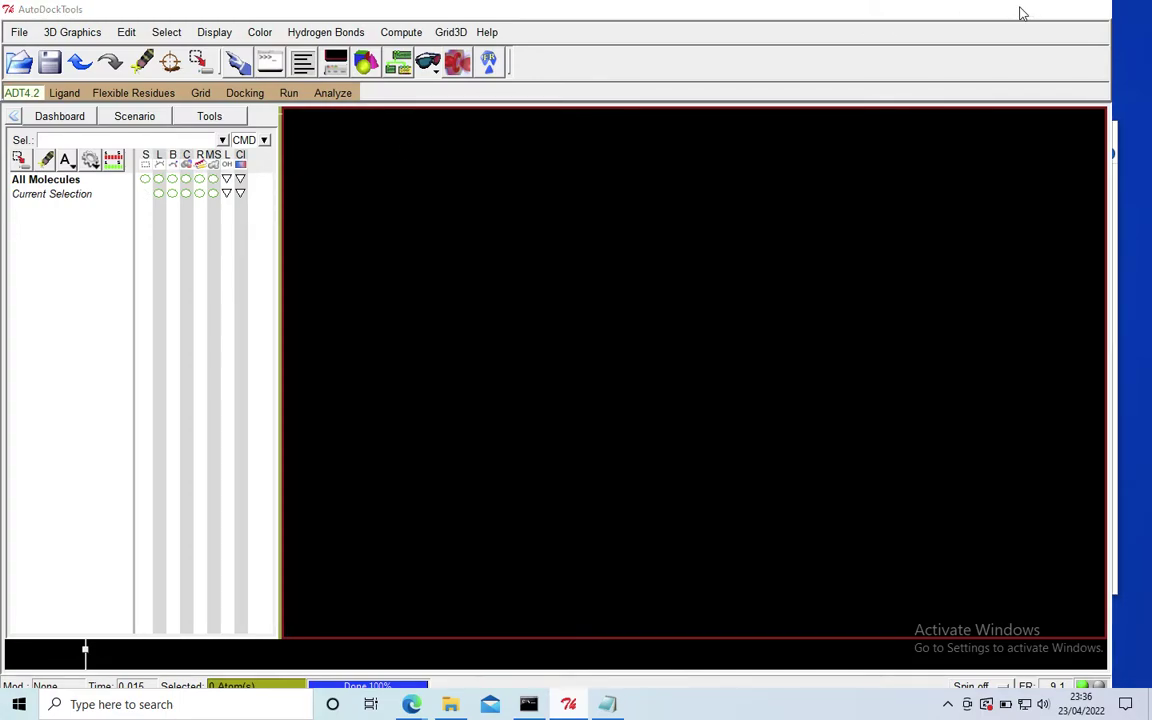
Leave AutoDockTools, close the open grid file, and reopen it in Notepad from the desktop's ADV folder, clear of the file list.
click(1020, 9)
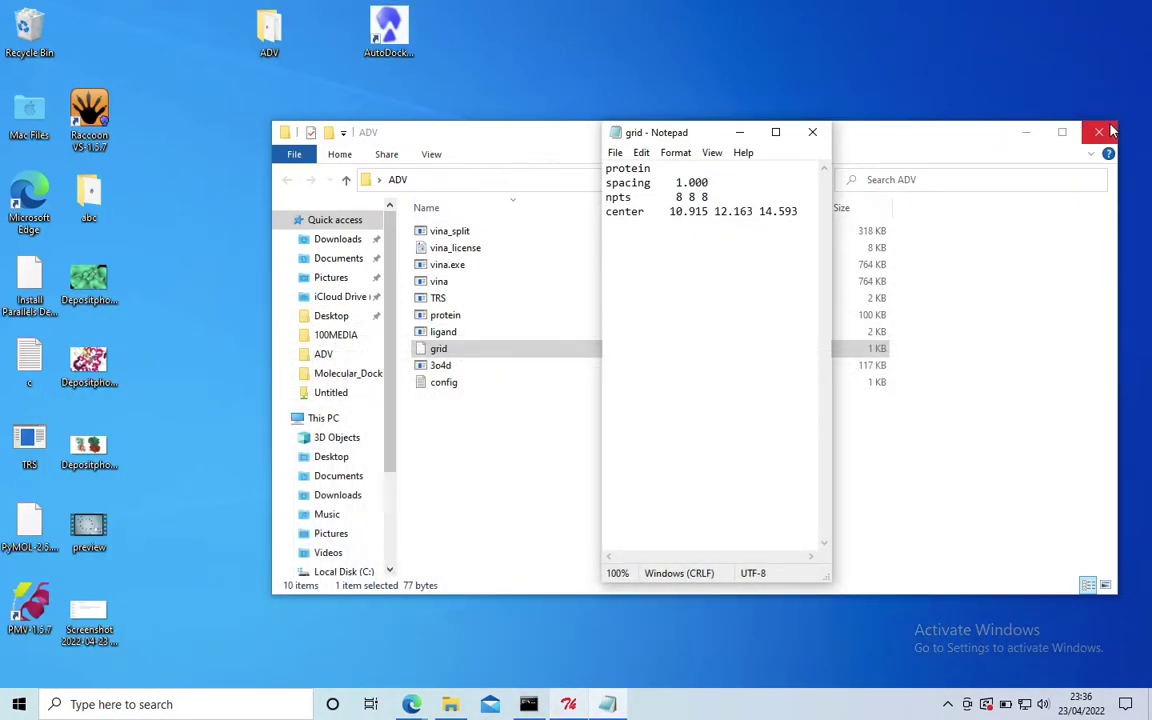
click(1025, 132)
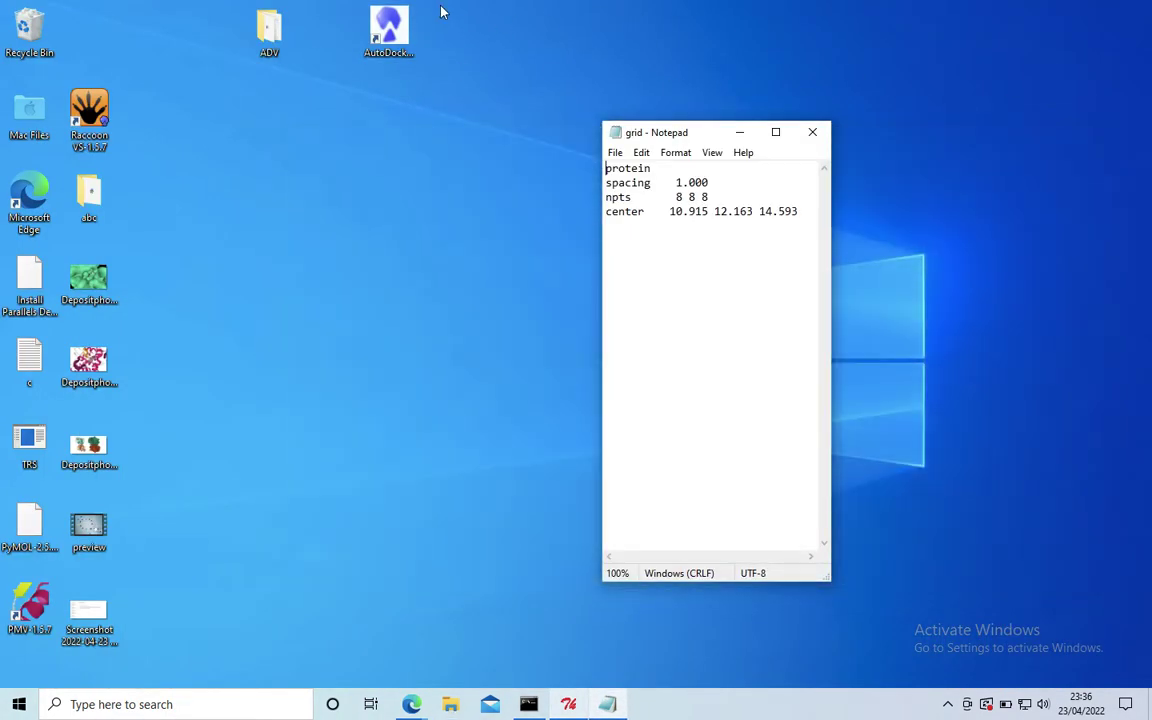
click(812, 132)
double_click(268, 31)
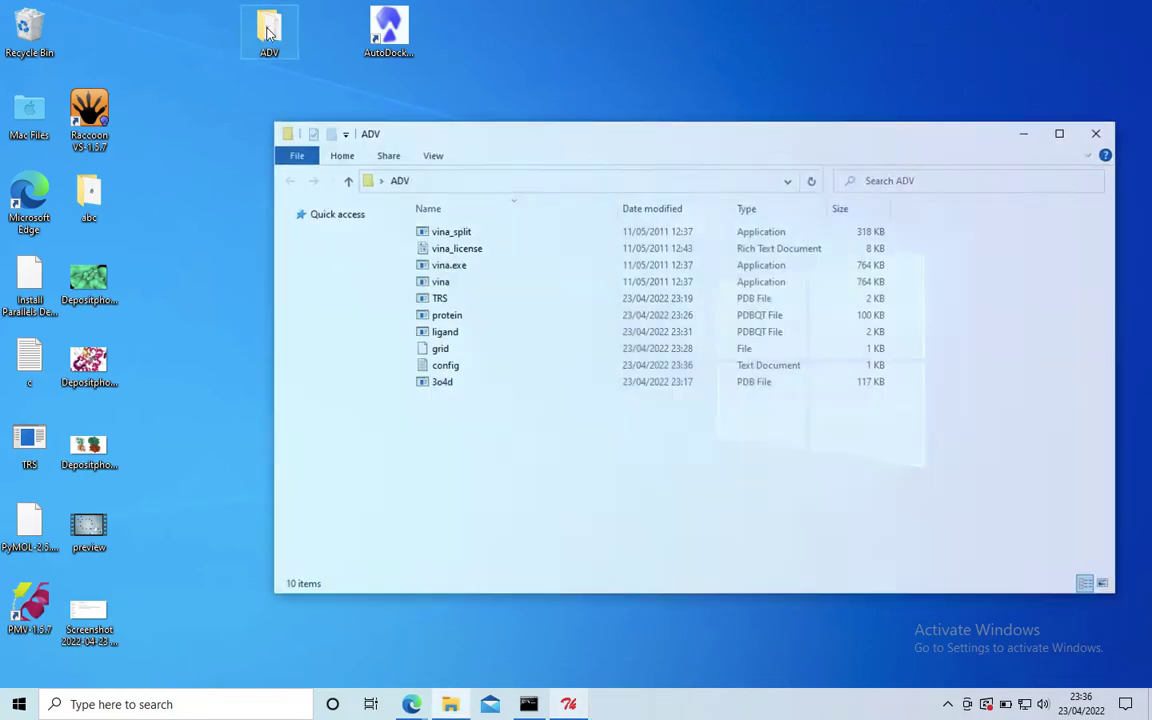
double_click(507, 350)
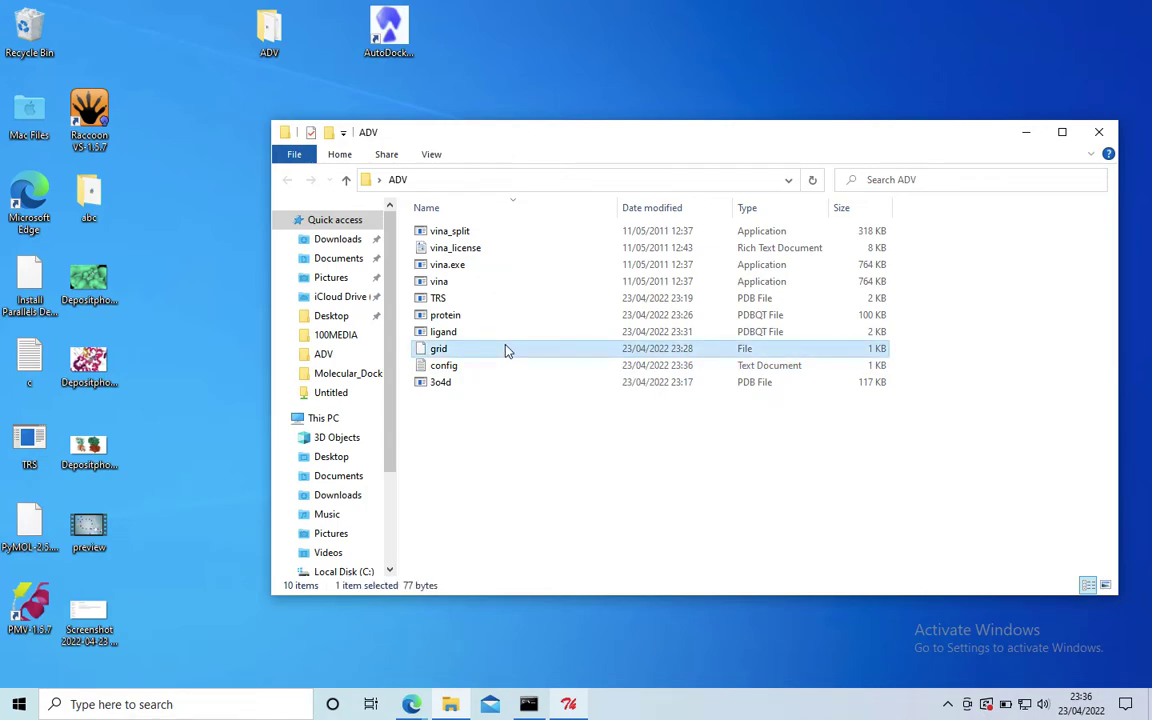
scroll(515, 398, down, 3)
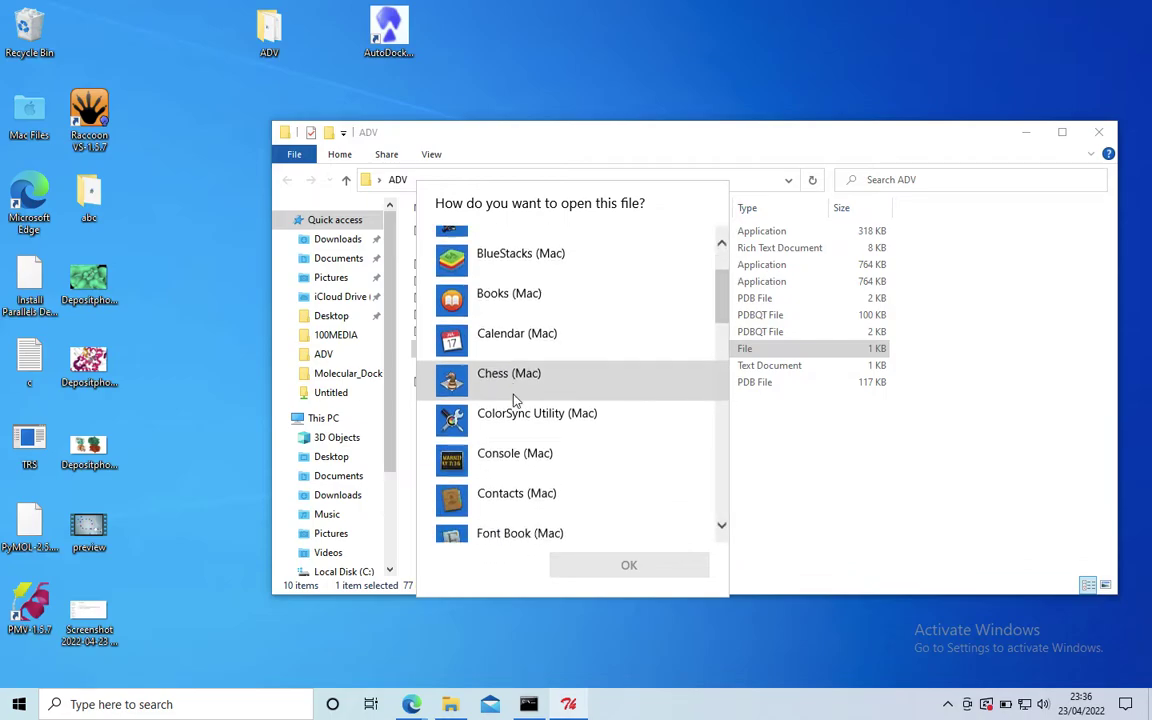
scroll(515, 398, down, 5)
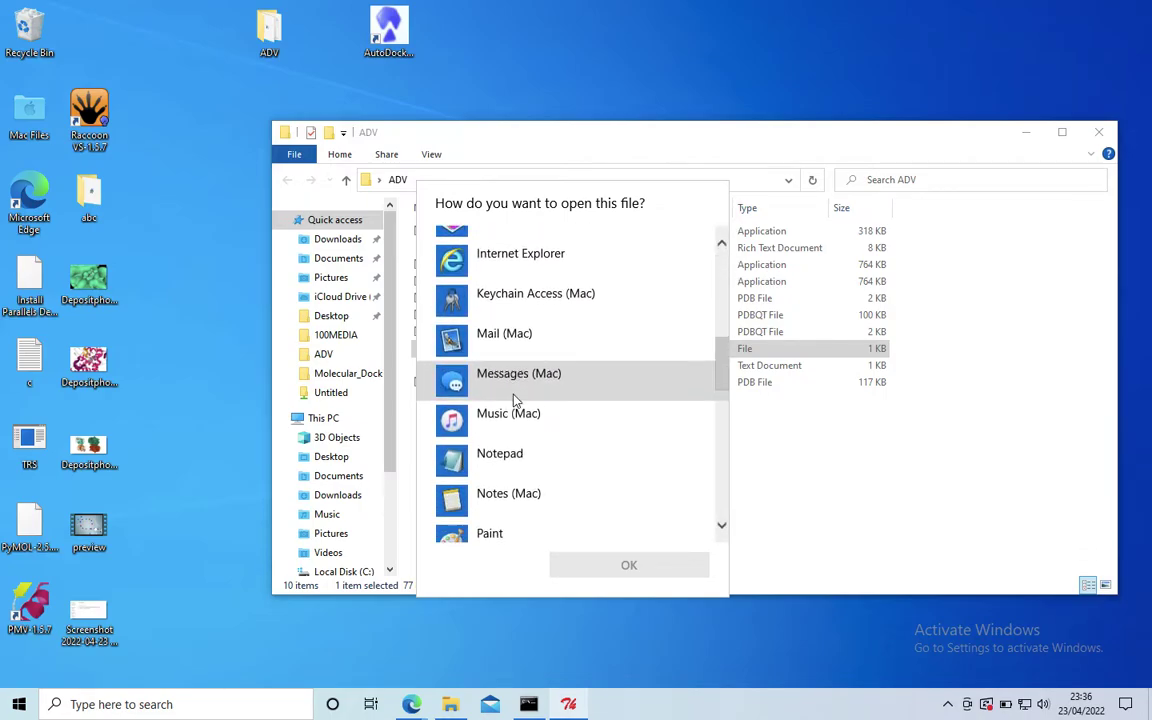
click(514, 440)
click(620, 567)
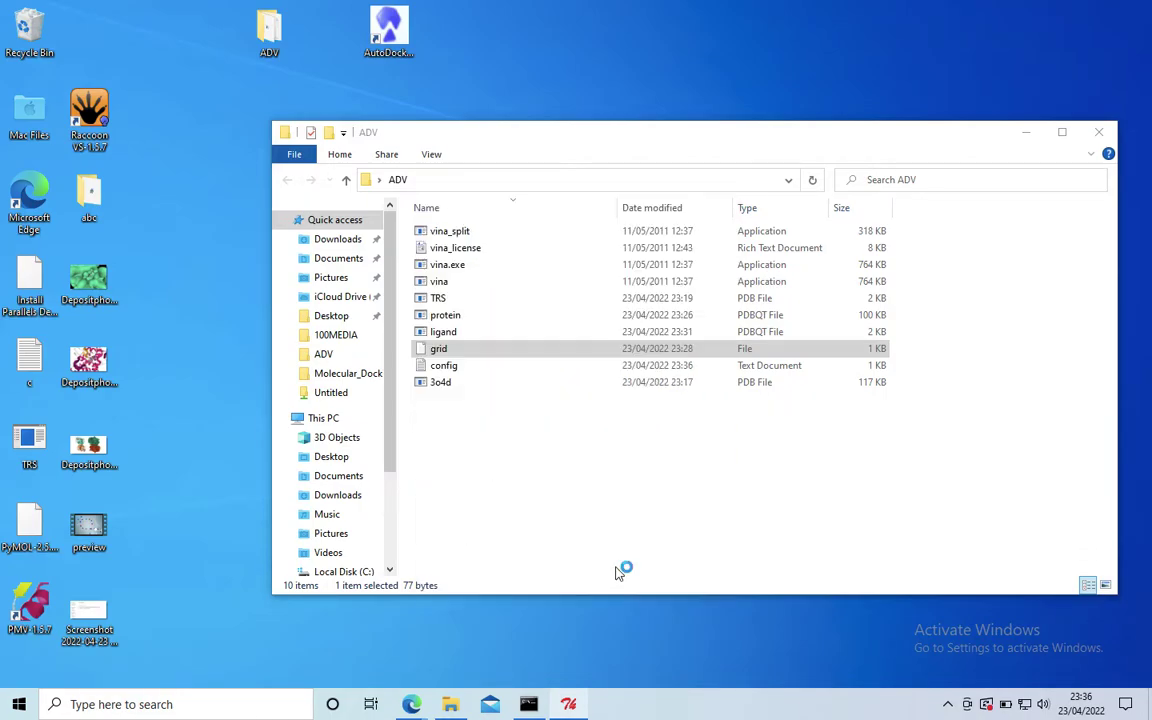
drag(668, 137, 261, 153)
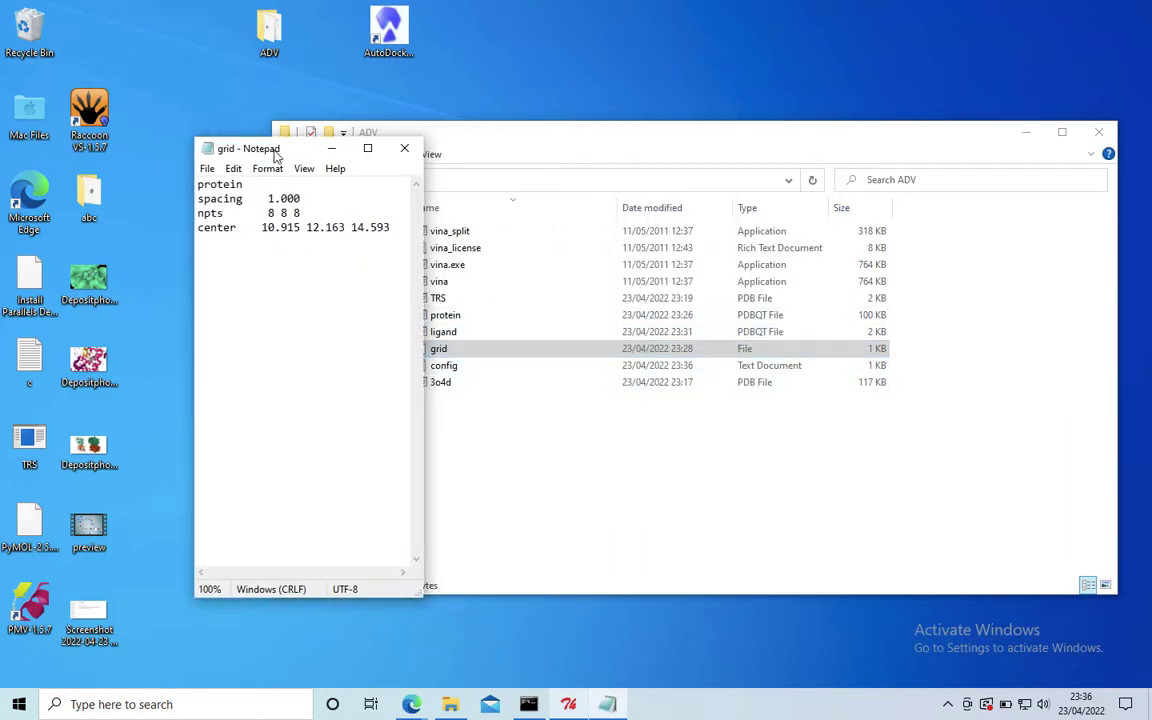
drag(250, 148, 128, 152)
Open the config file from the ADV folder and place the grid file beside it to compare centre and size values.
double_click(468, 366)
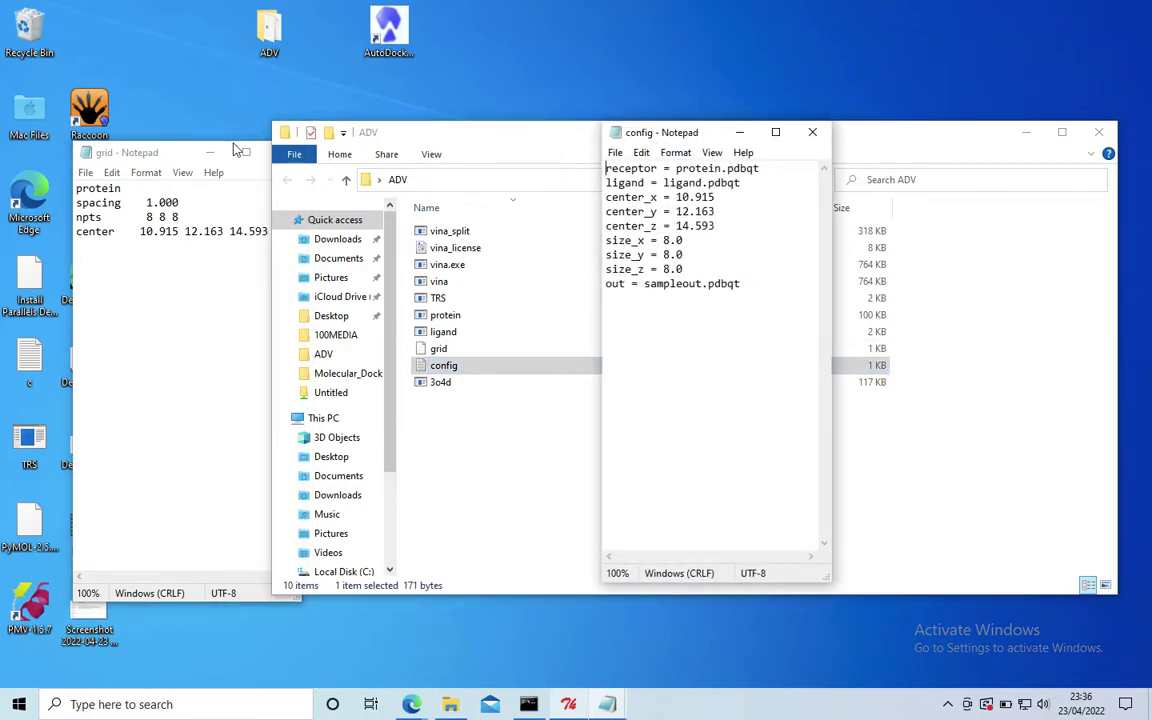
click(161, 154)
double_click(162, 154)
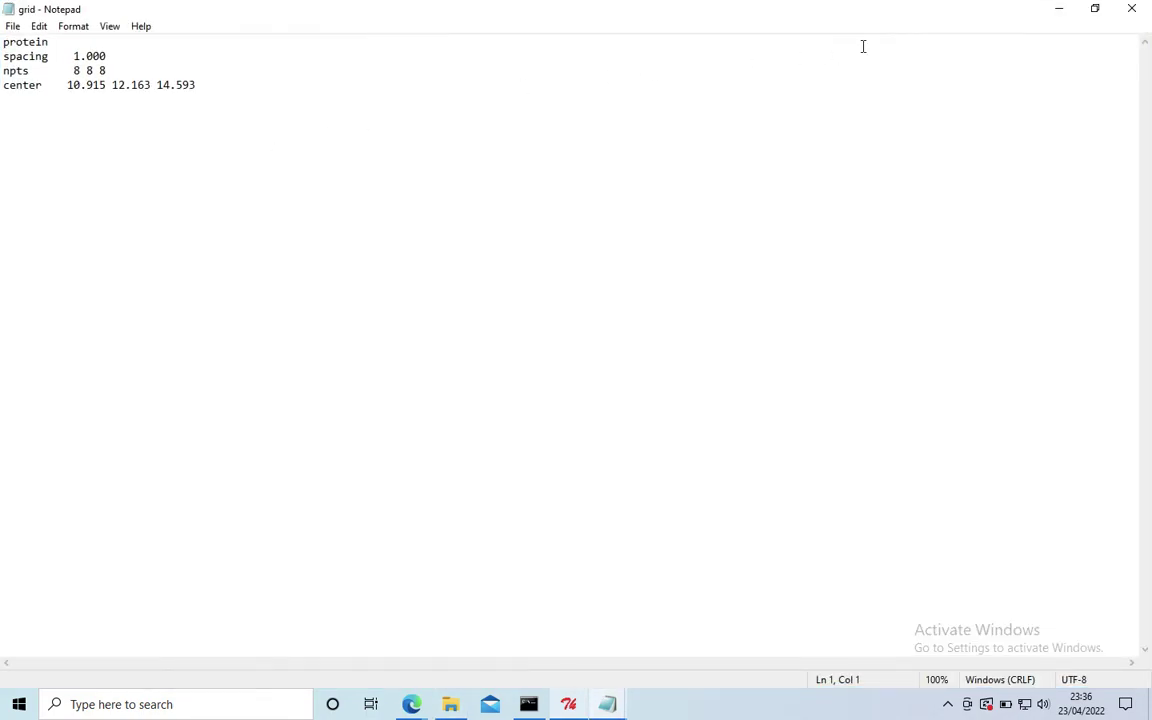
click(1094, 10)
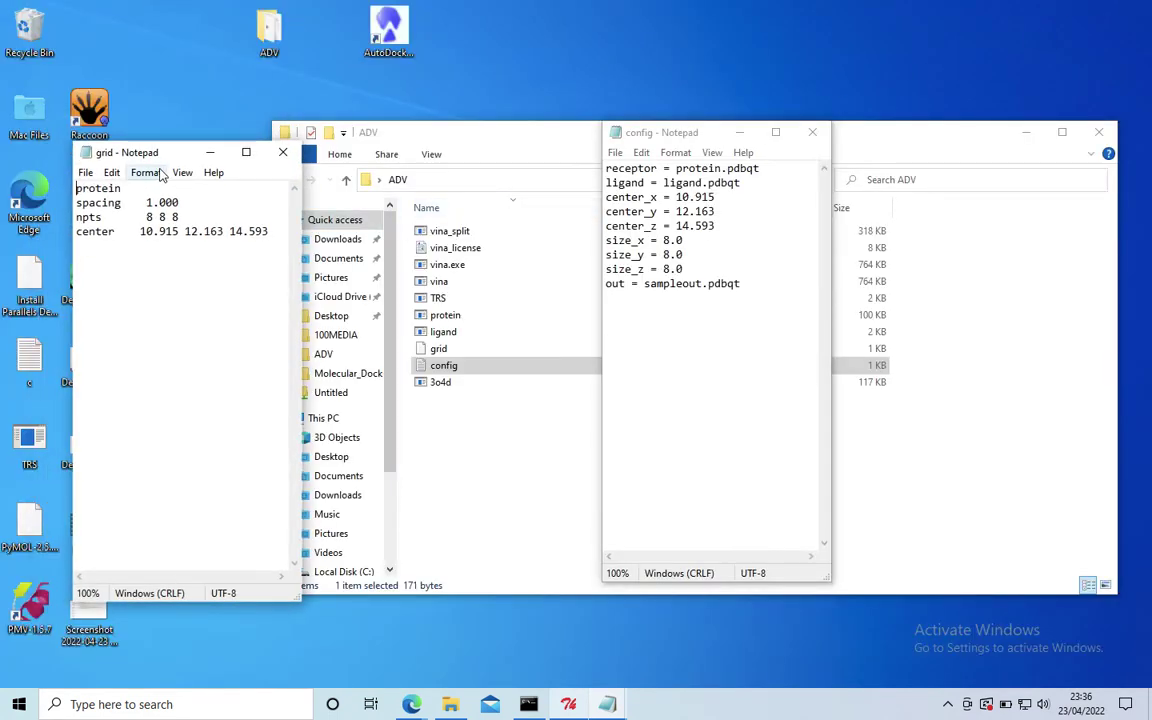
drag(153, 150, 370, 142)
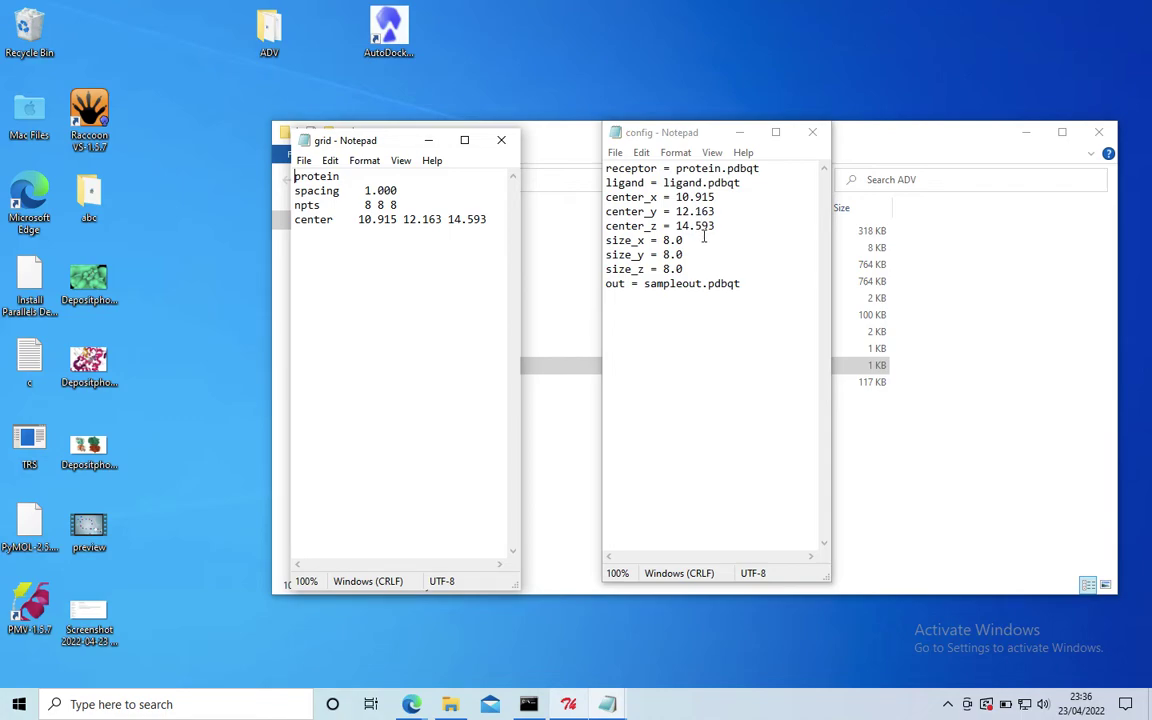
Add the line "log = samplelog.txt" below the out entry in the config file.
click(758, 288)
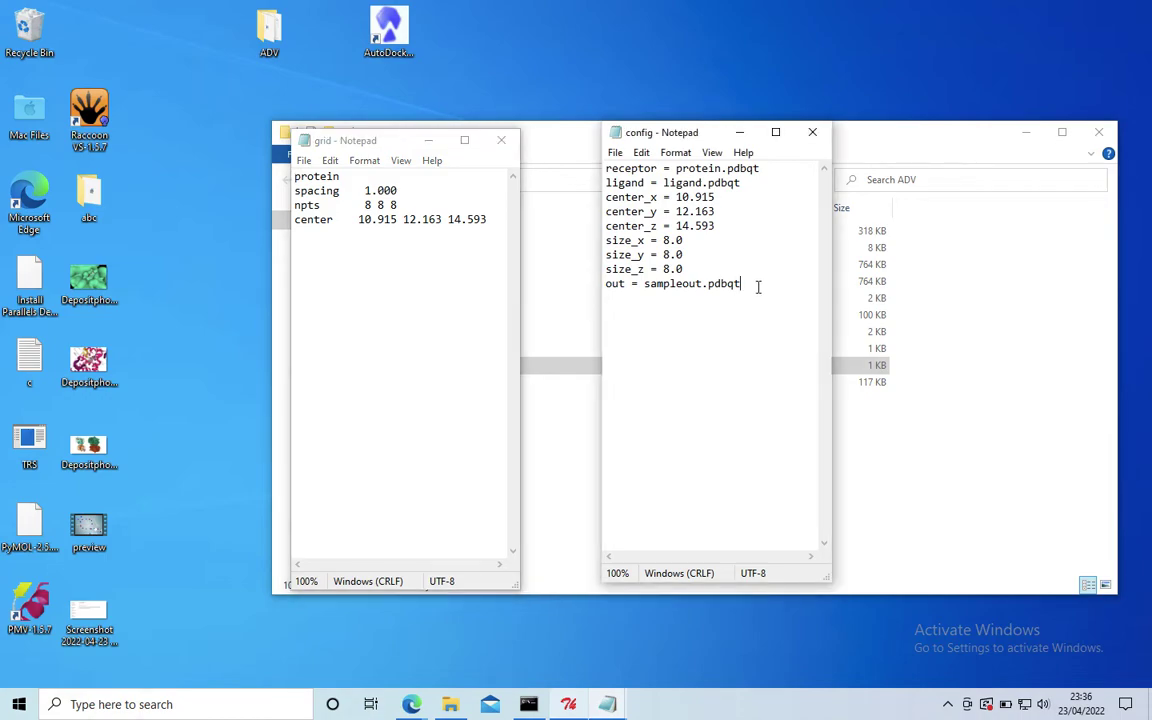
key(Return)
text(log)
text(= samplelo)
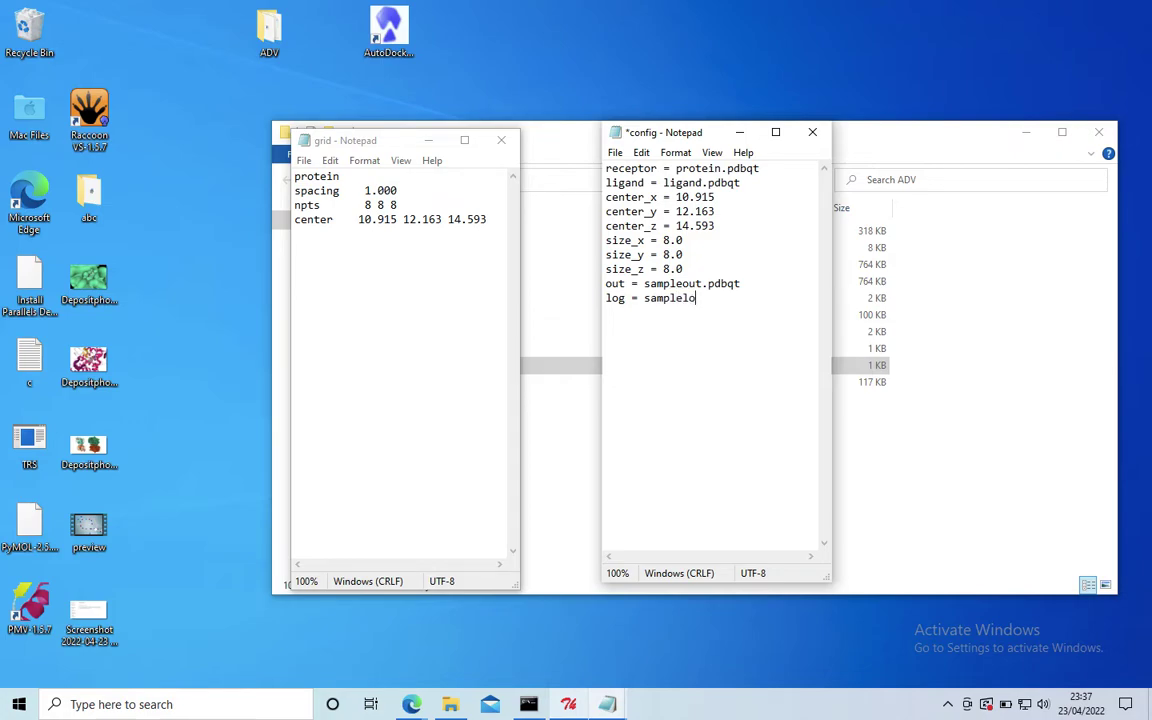
text(g.txt)
key(Return)
Copy the exhaustiveness entry from the desktop file c into the config file and set it to 8.
double_click(29, 352)
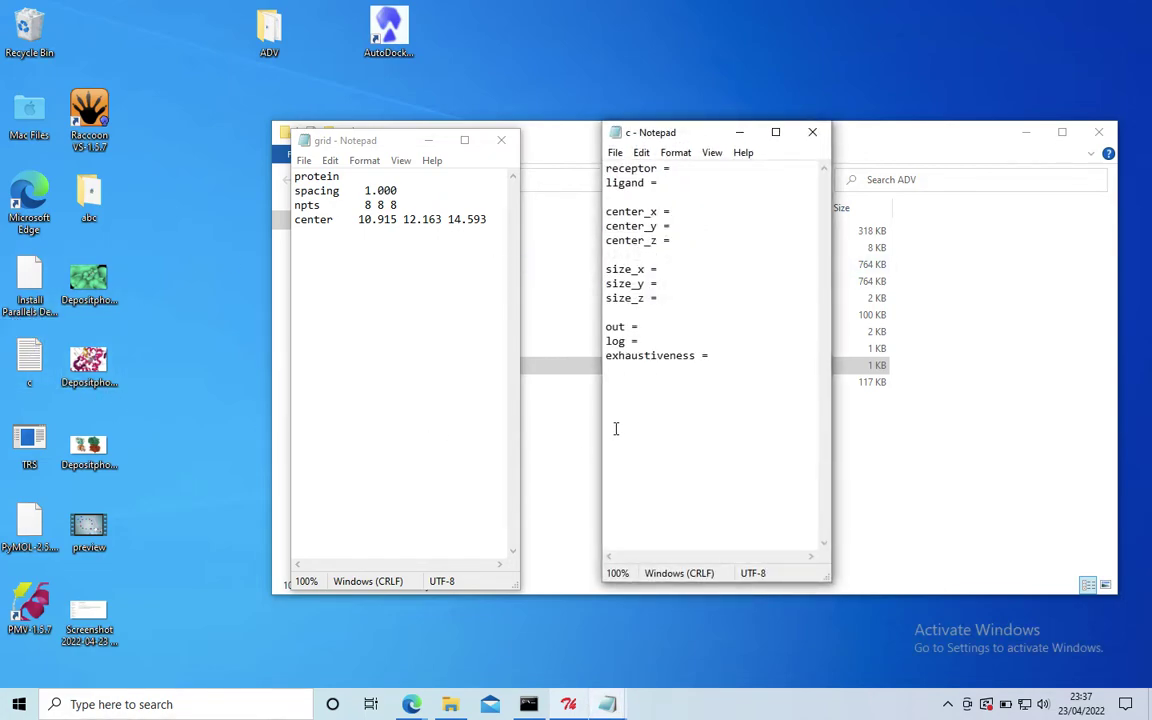
drag(606, 358, 738, 358)
key(ctrl+c)
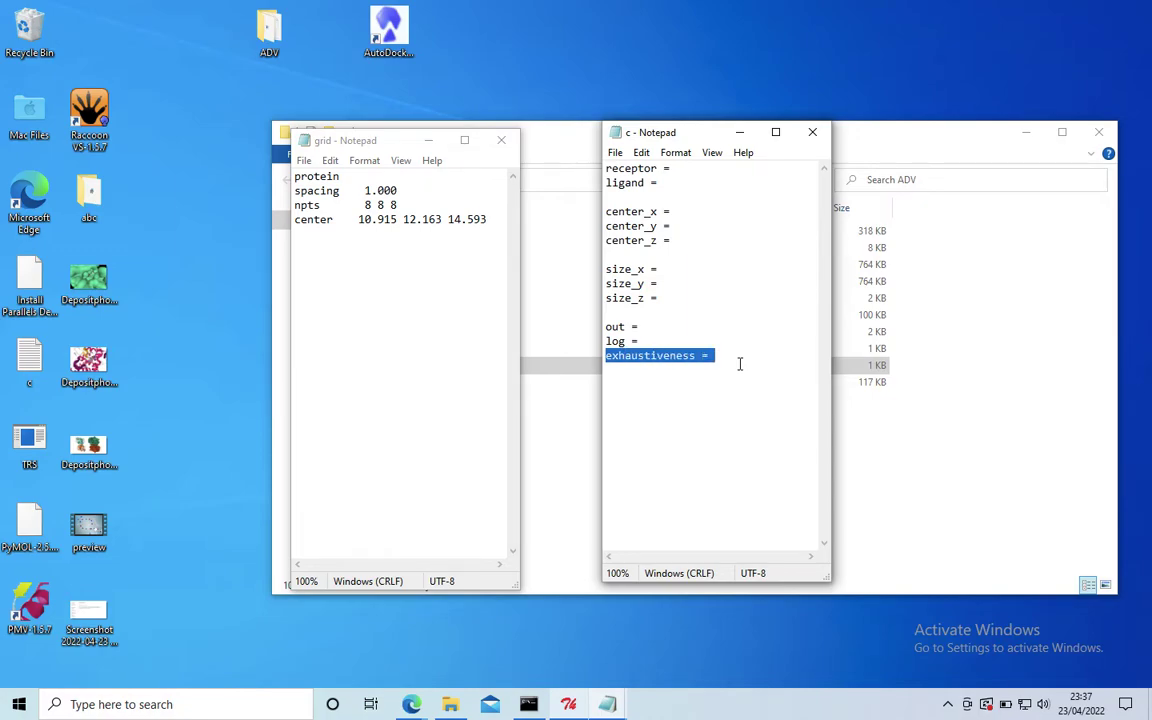
click(812, 132)
click(675, 326)
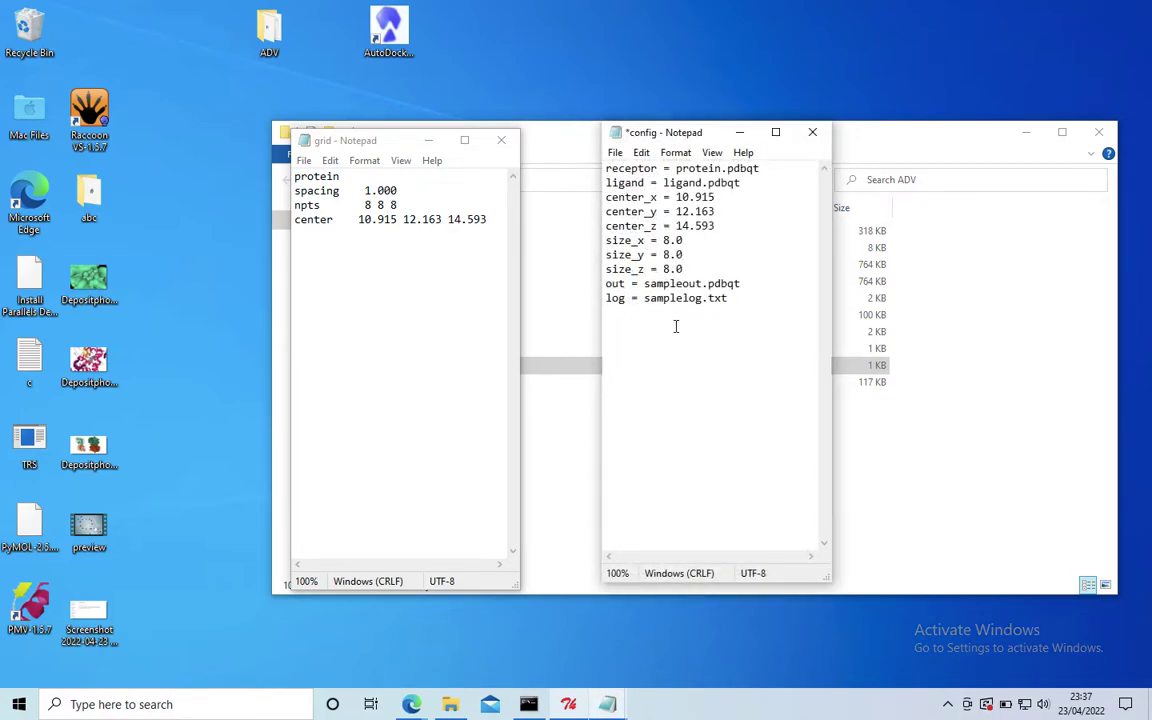
key(ctrl+v)
text(8)
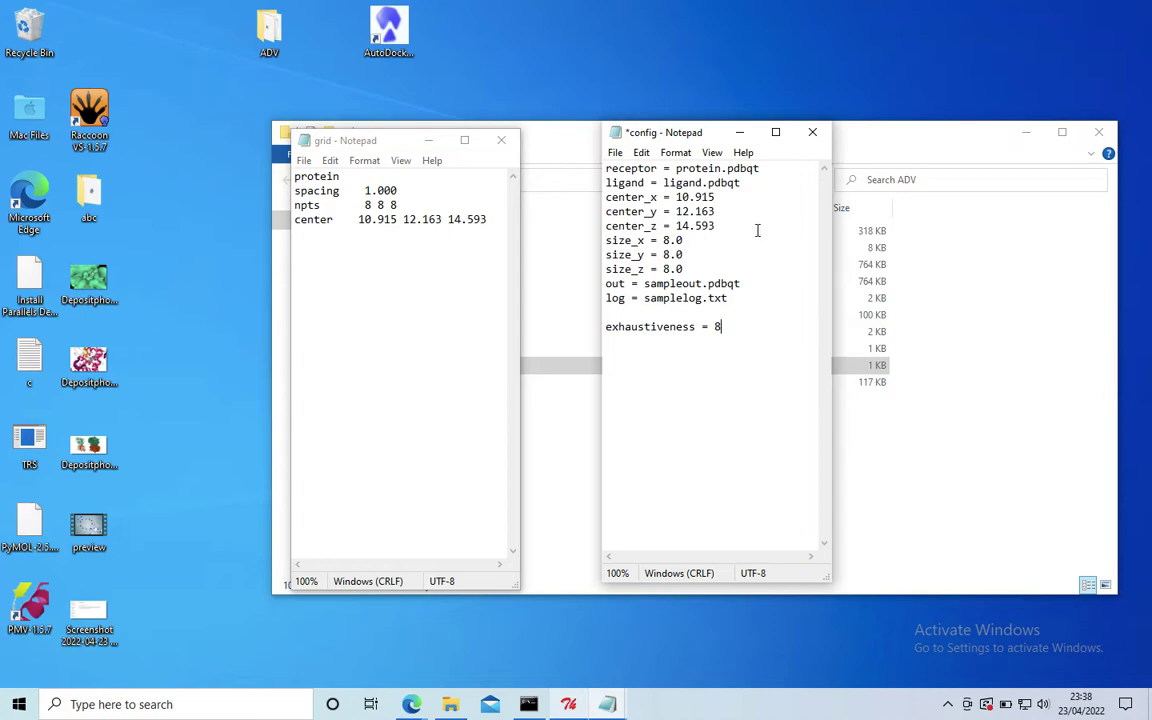
Separate the ligand, center, size and out entries of the config file with blank lines and save the file.
click(760, 185)
key(Return)
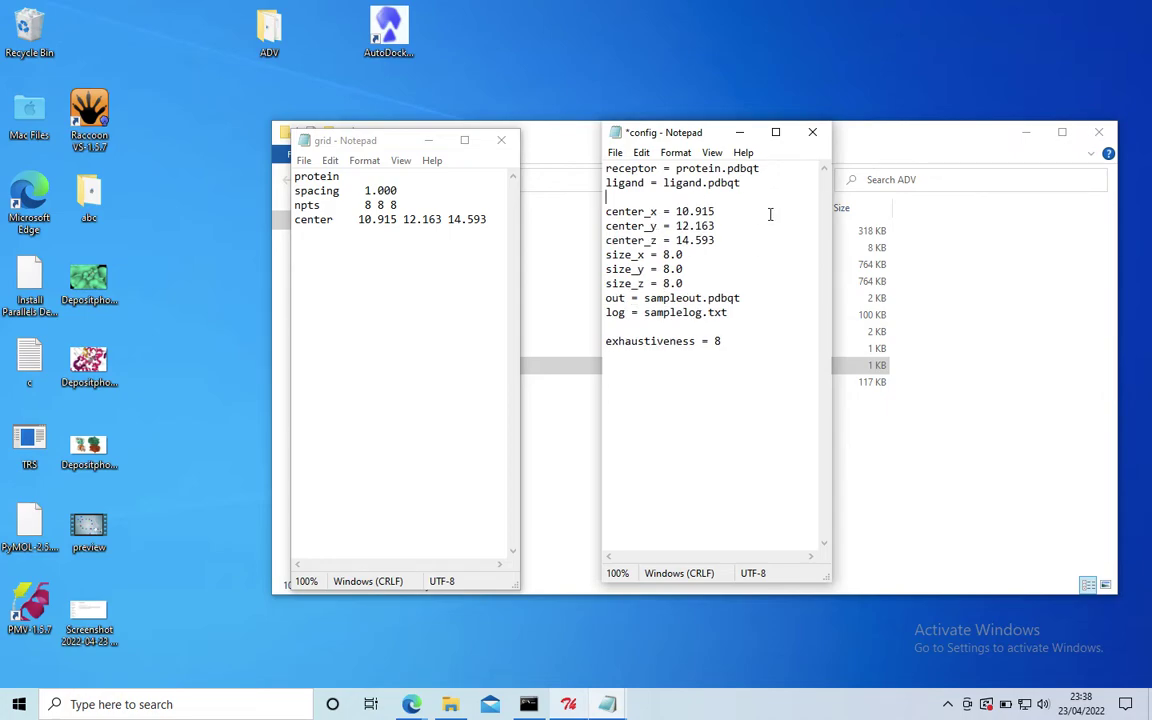
click(760, 240)
key(Return)
click(751, 297)
key(Return)
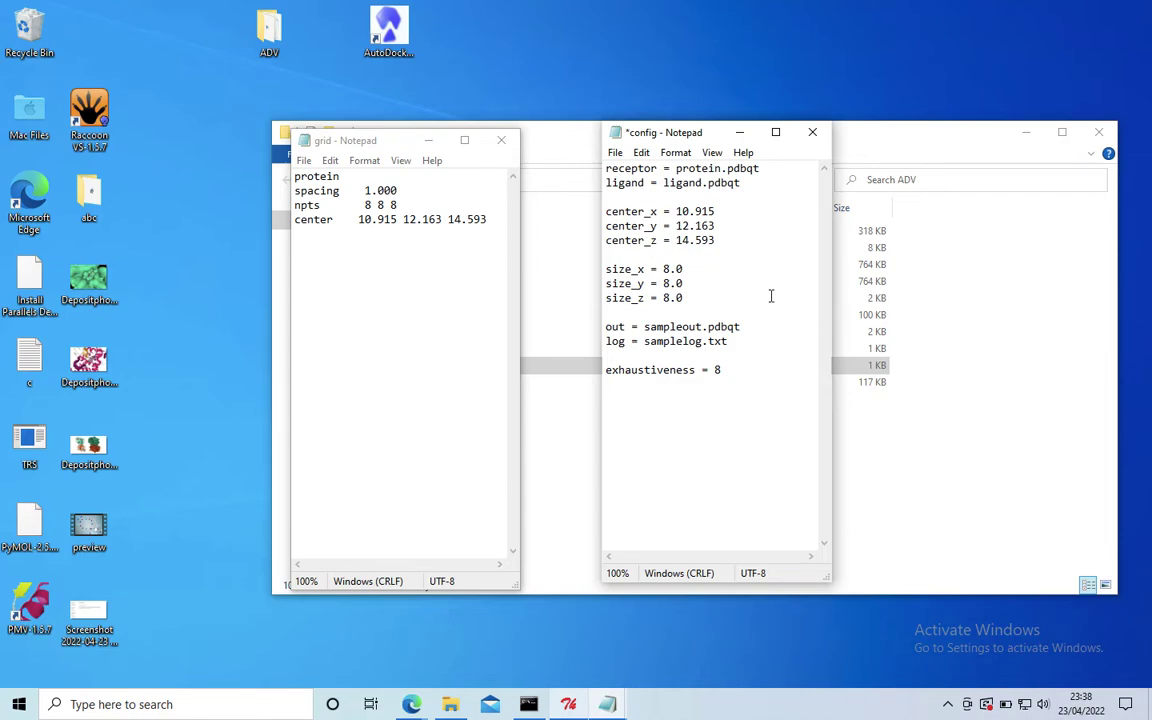
click(615, 152)
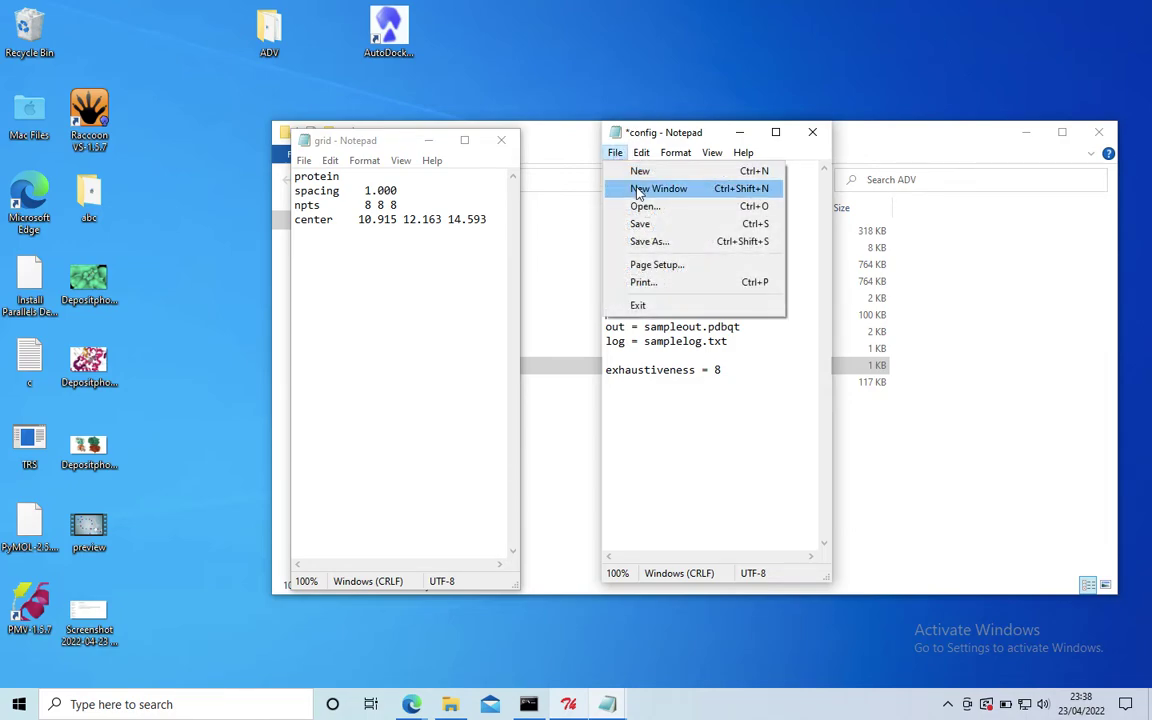
click(650, 224)
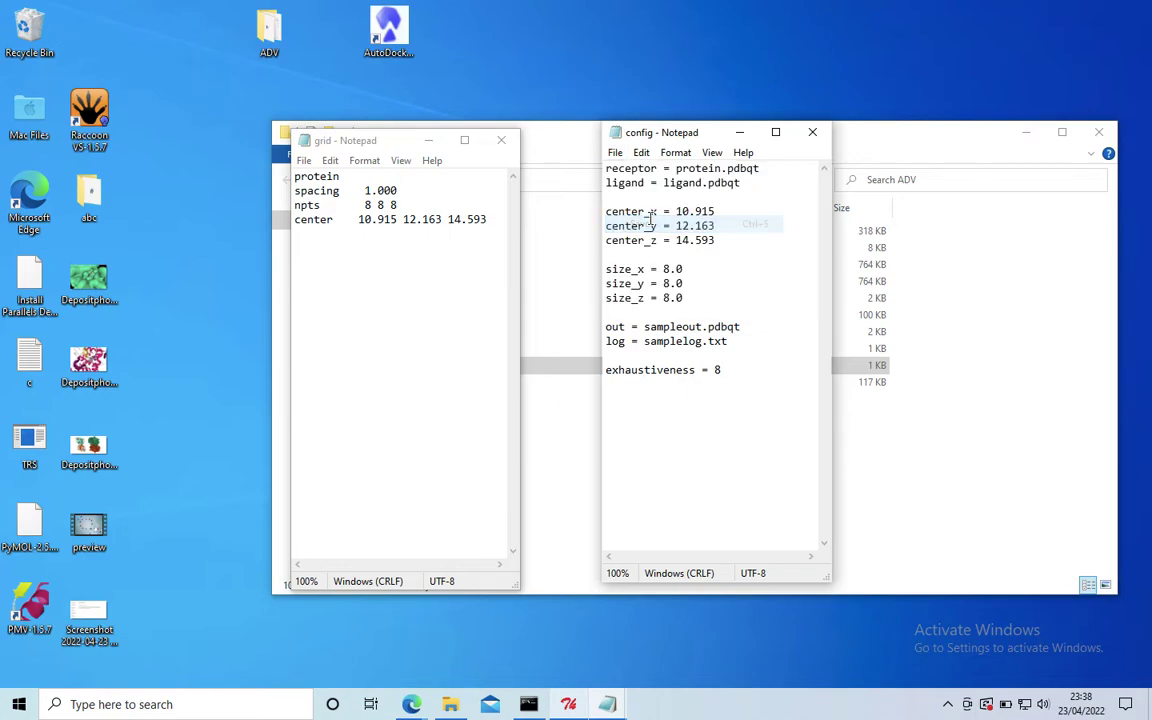
Save the config and grid files, close both of them, and close the ADV folder window.
click(615, 152)
click(643, 224)
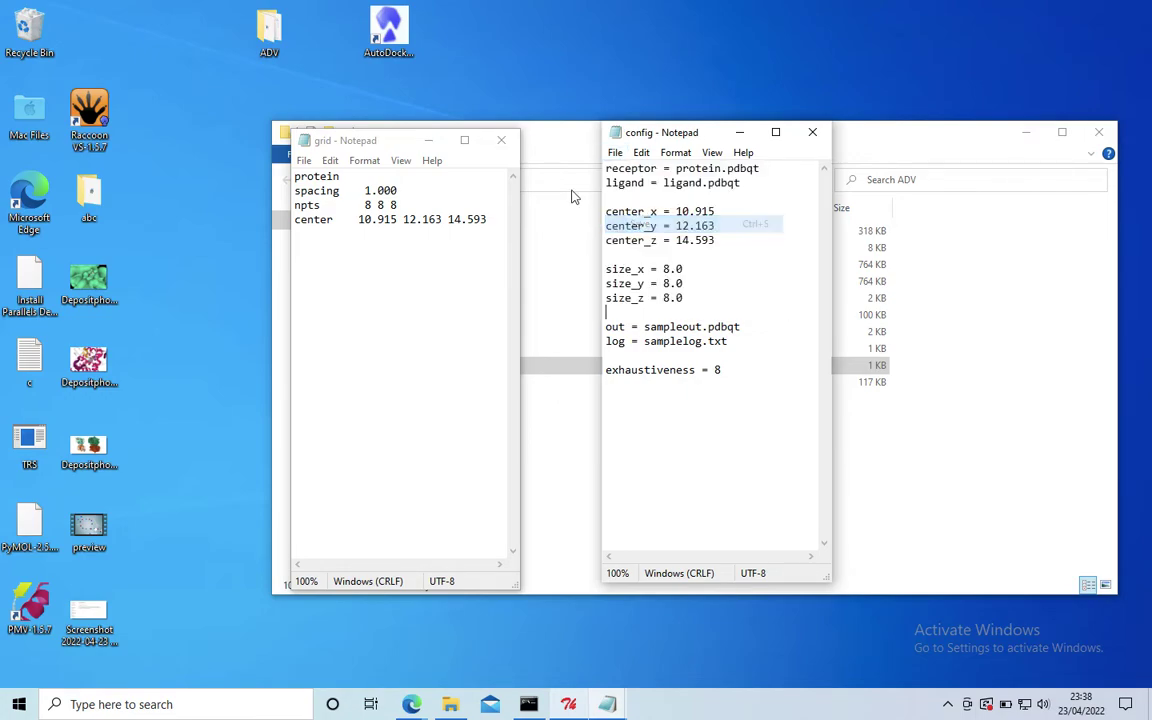
click(302, 161)
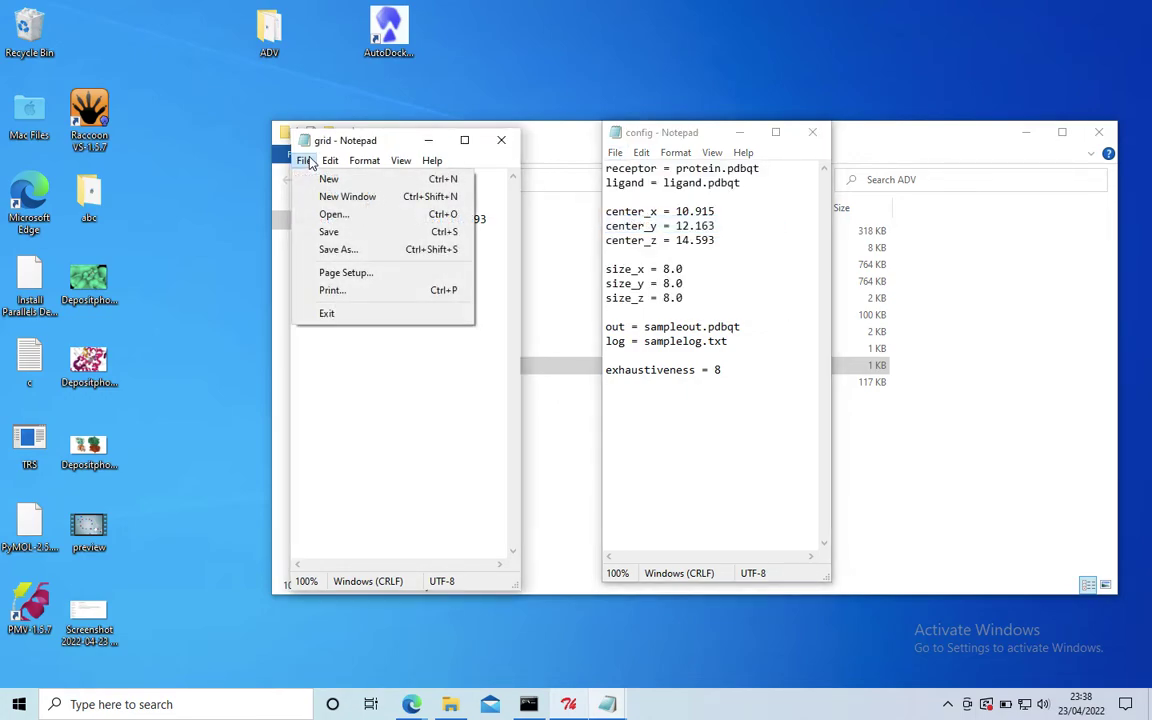
click(329, 233)
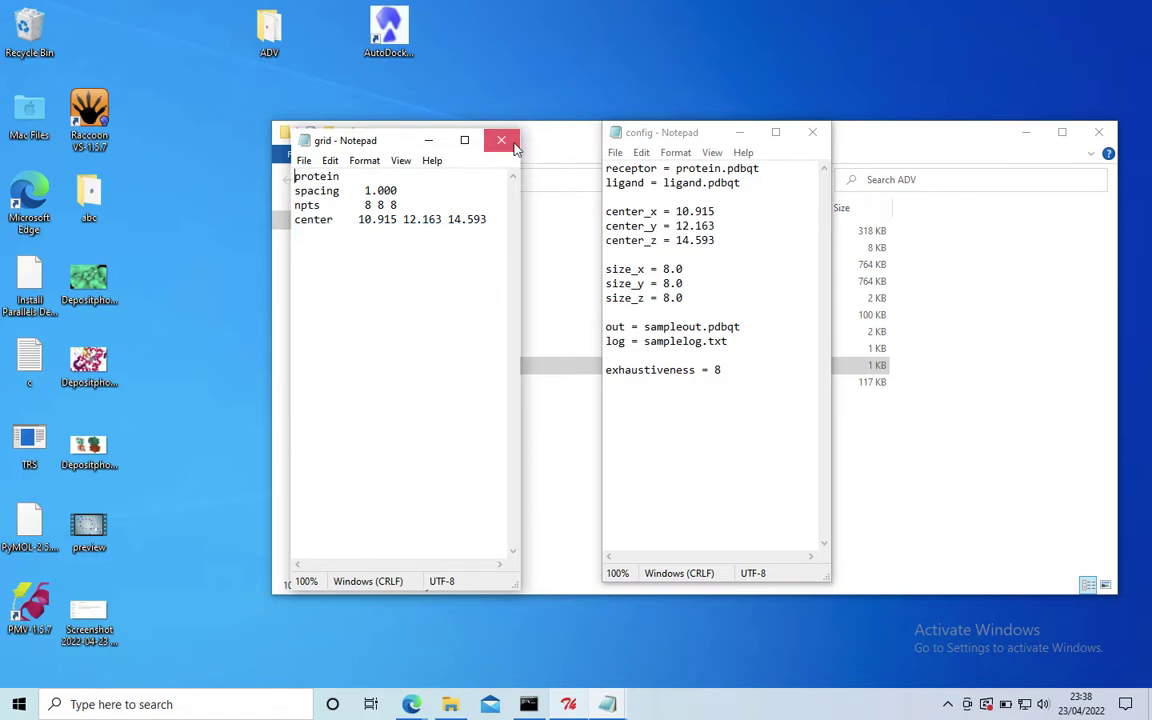
click(514, 147)
click(812, 132)
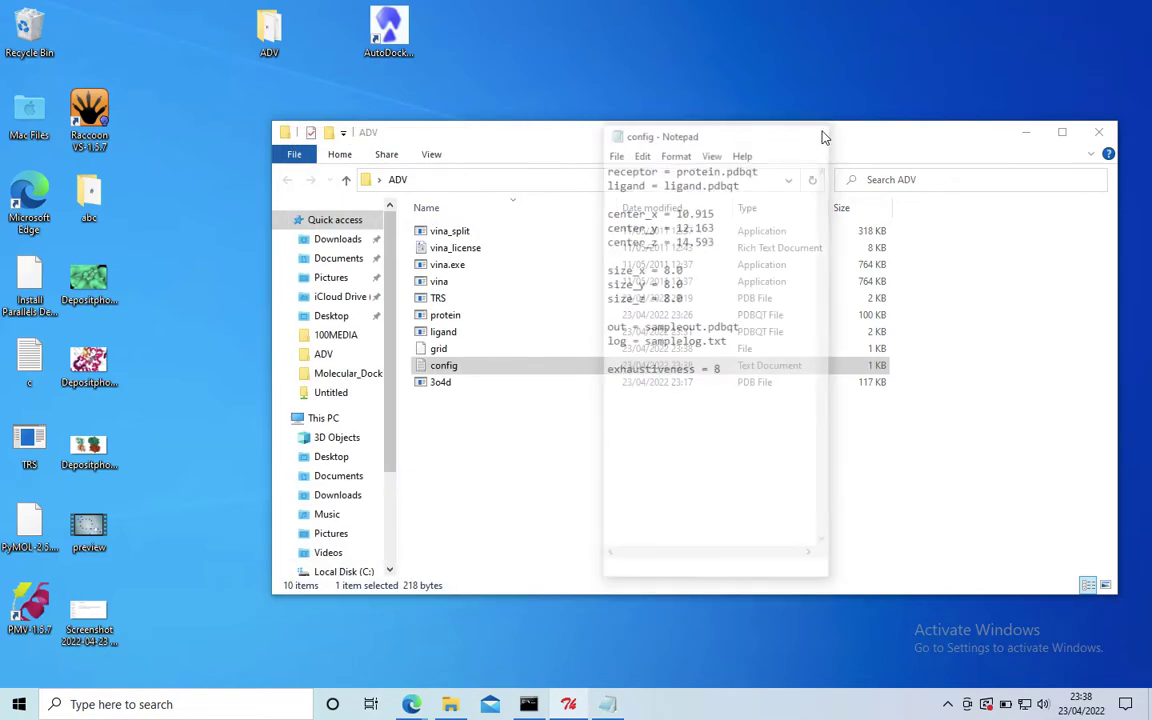
click(1112, 132)
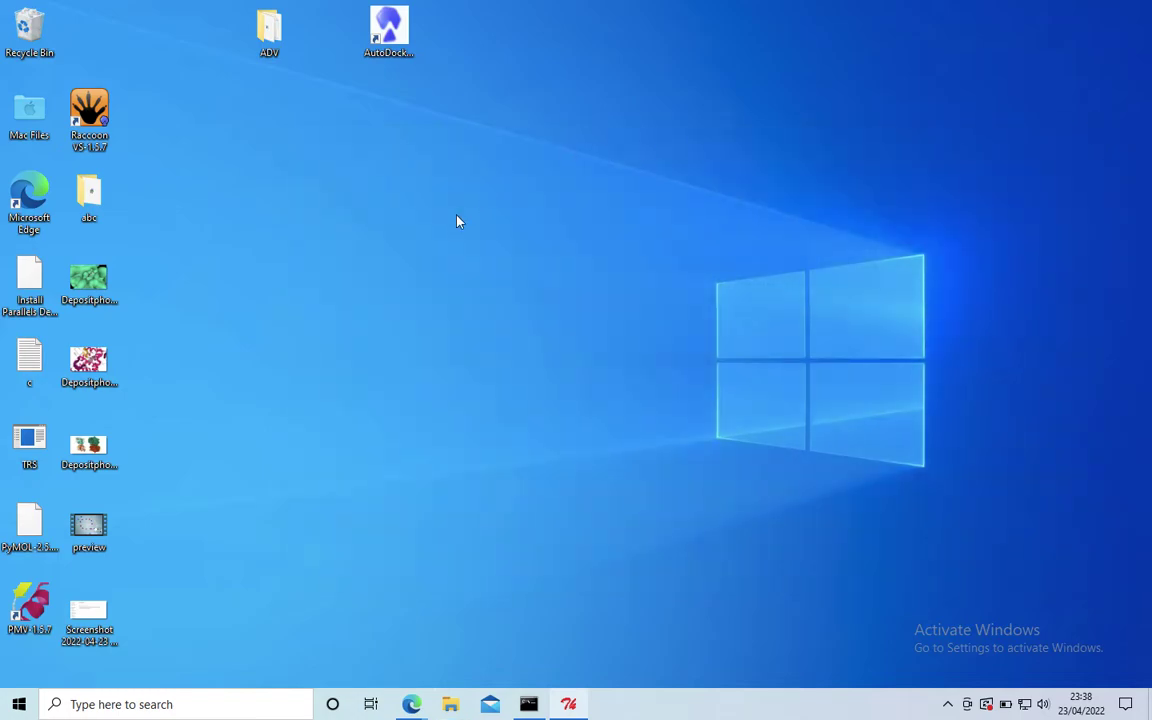
Switch to AutoDockTools, start an AutoDock Vina run and select vina from the ADV folder as the Vina program.
click(568, 704)
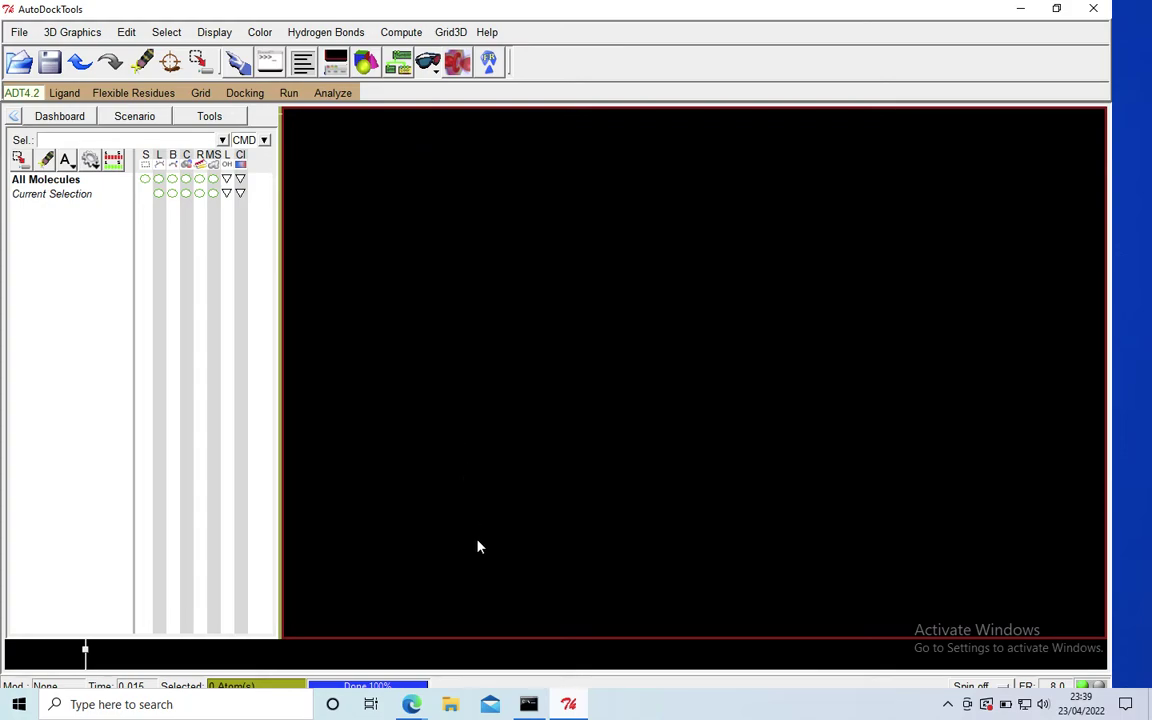
click(526, 705)
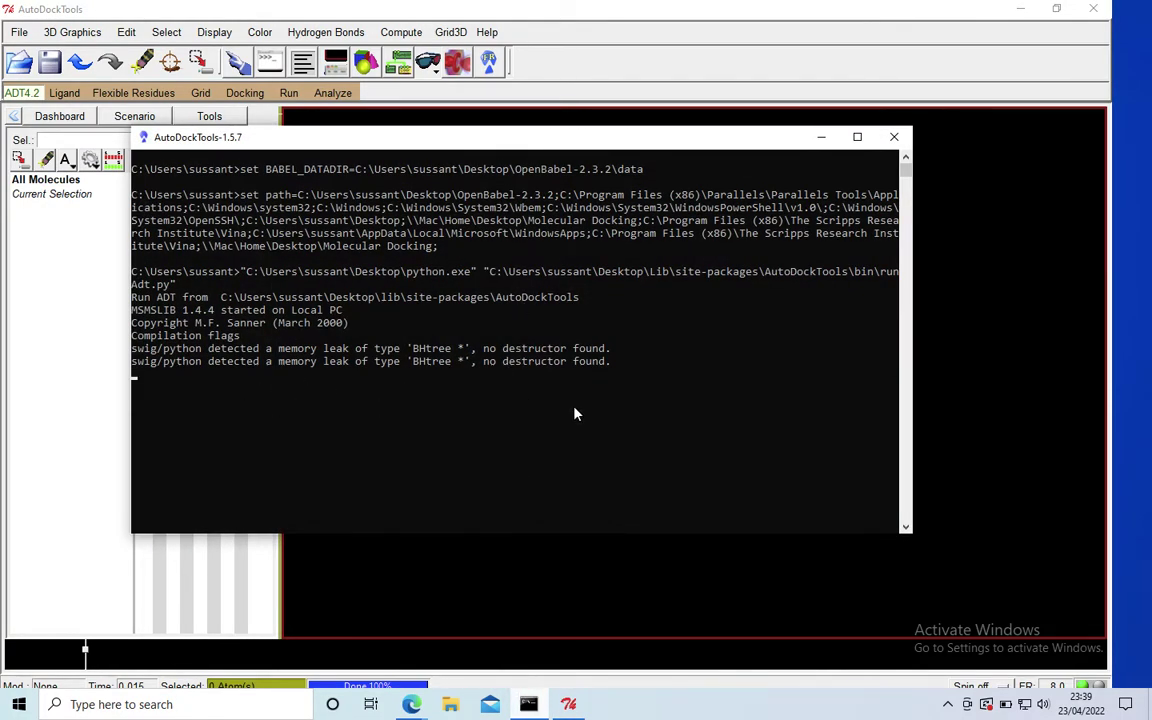
click(818, 140)
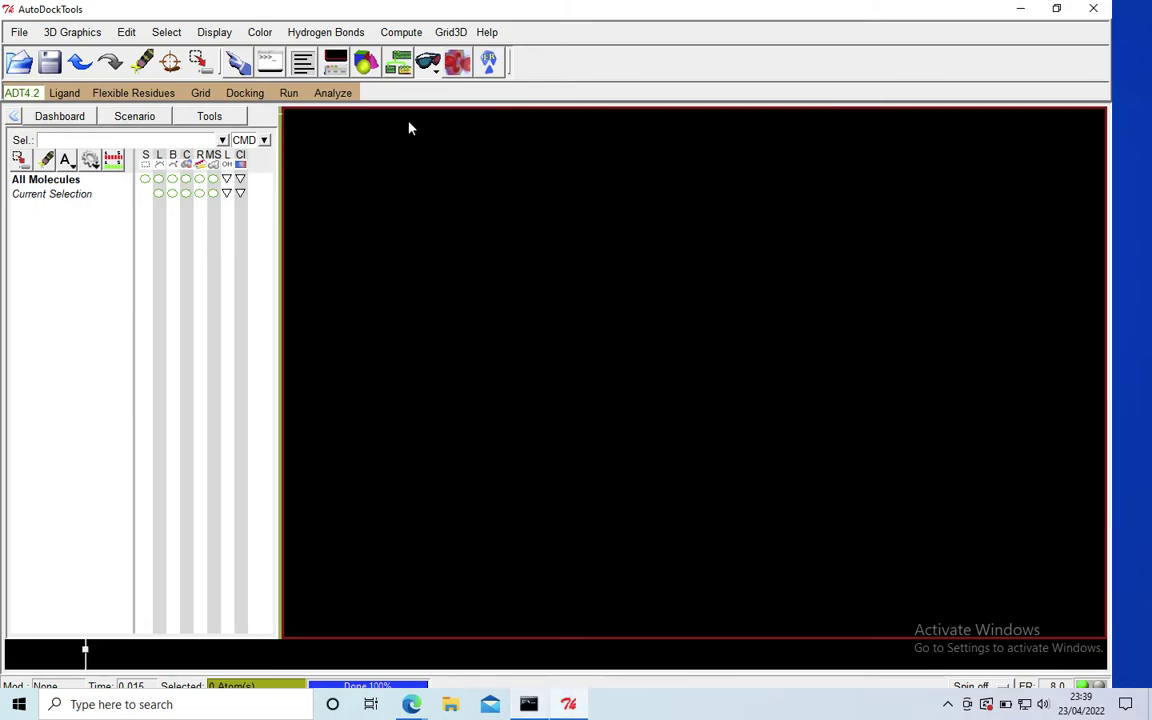
click(286, 94)
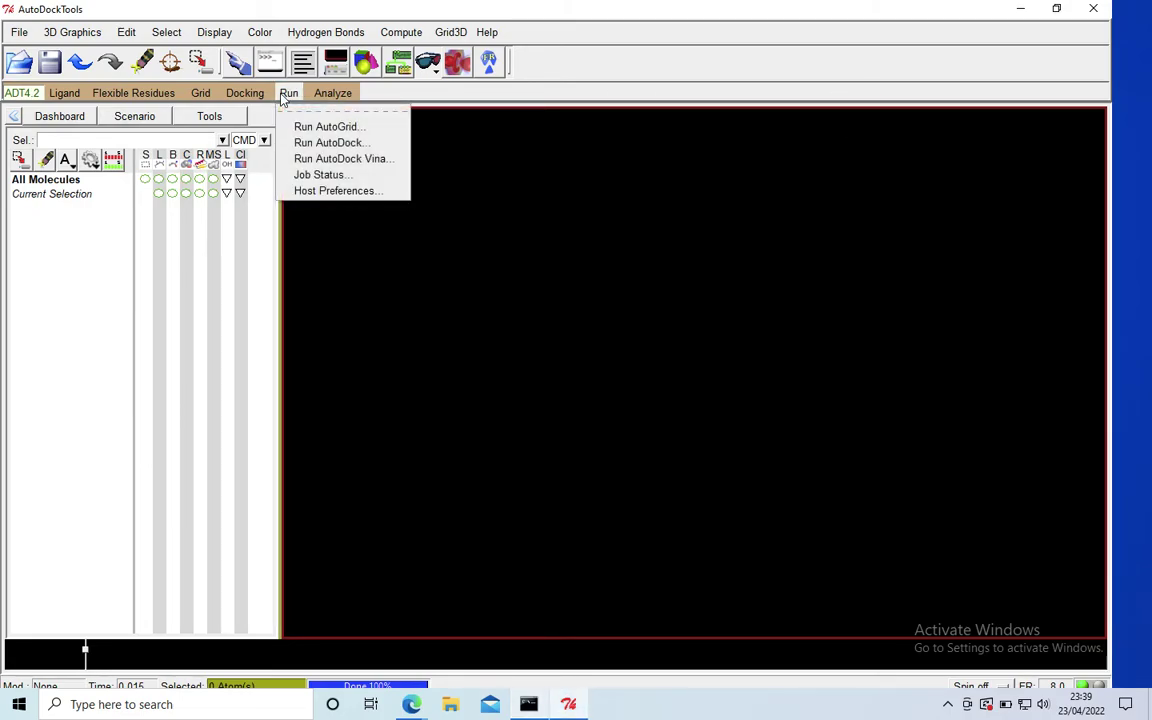
click(386, 162)
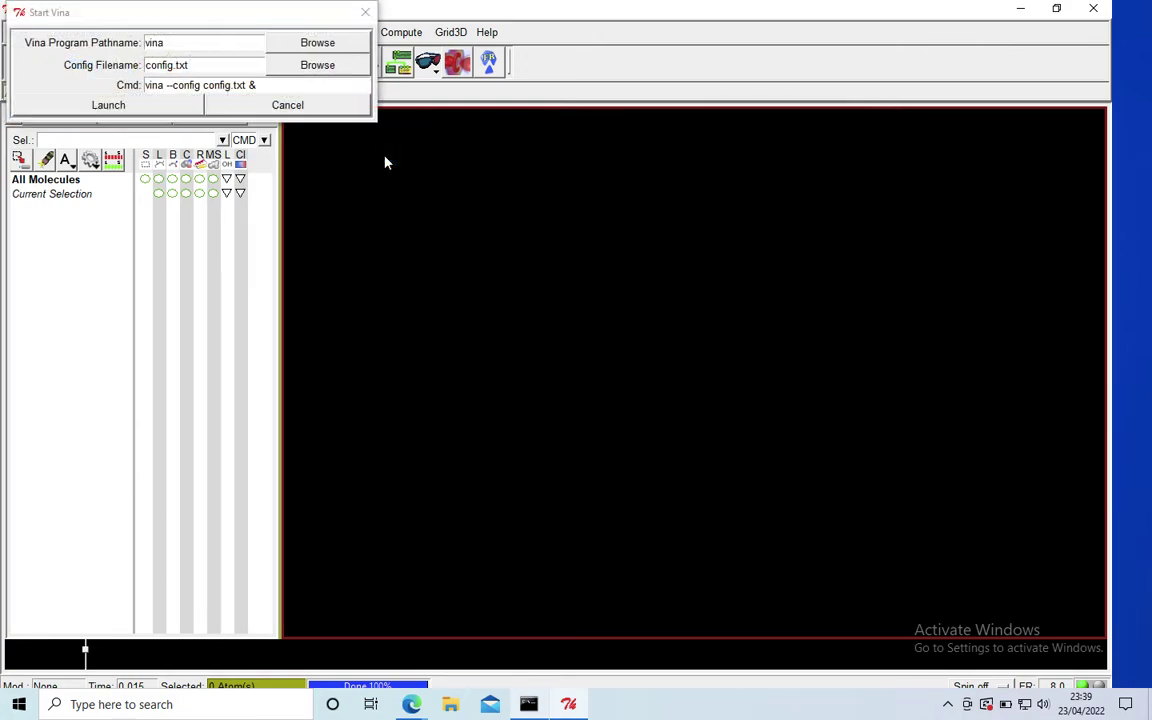
click(322, 48)
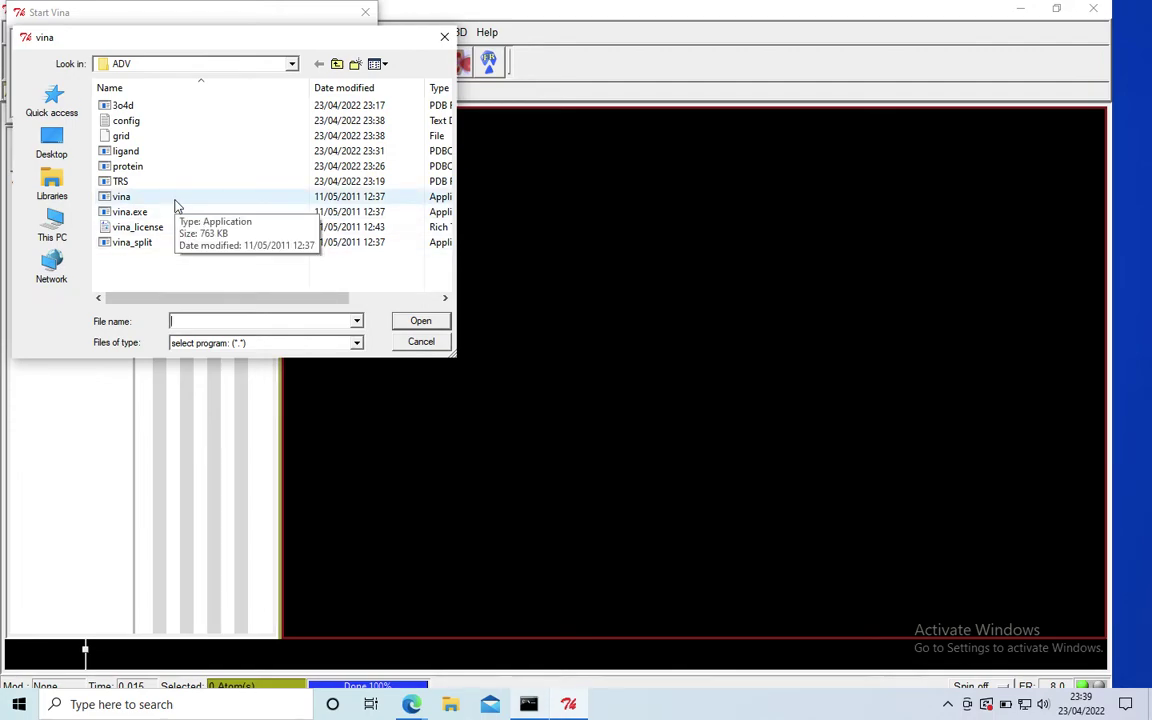
click(350, 198)
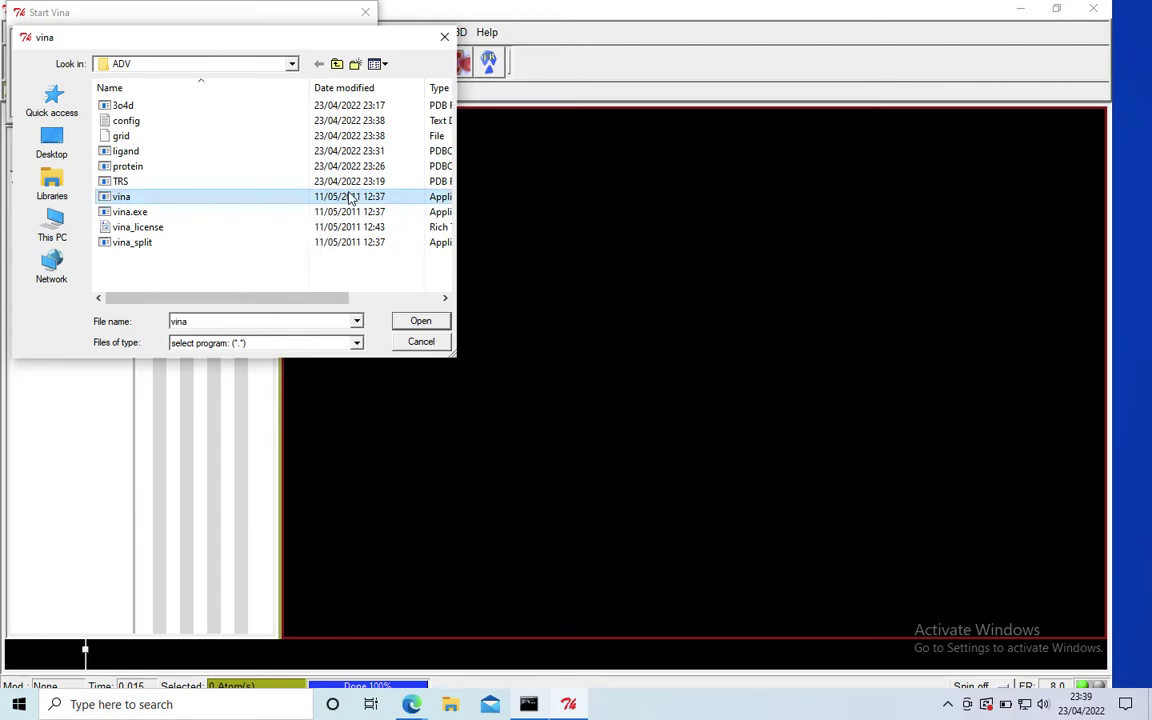
click(421, 321)
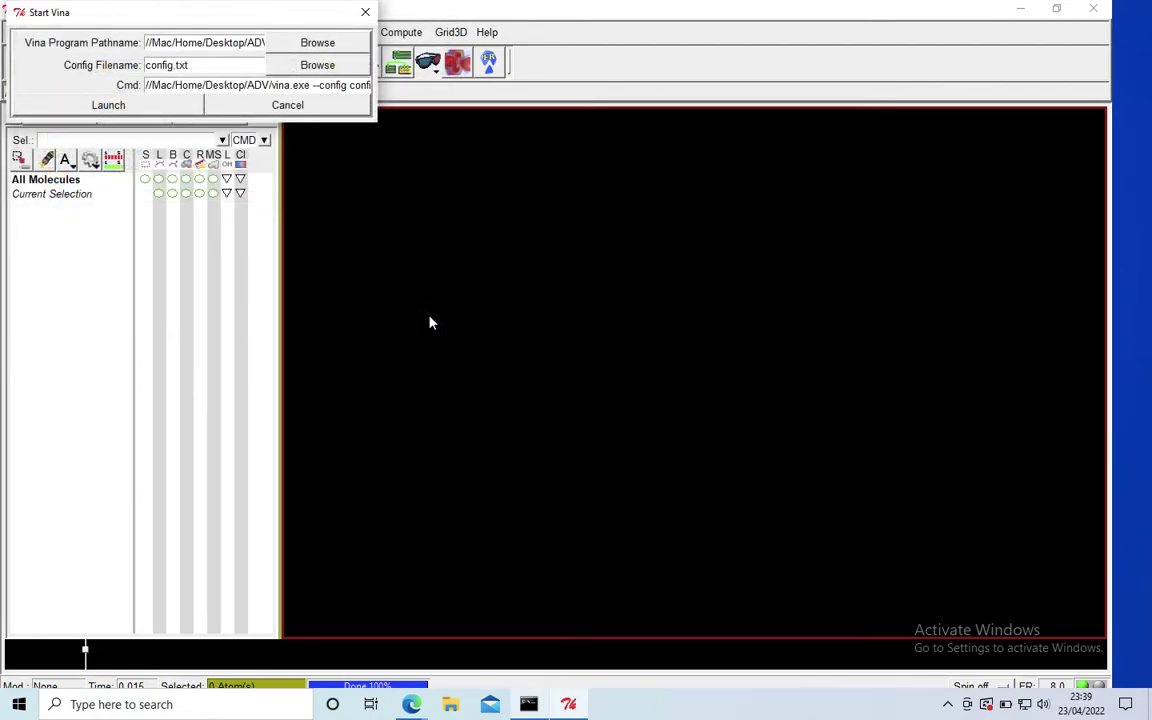
Select config from the ADV folder as the Vina configuration file and launch the docking run.
click(317, 66)
click(221, 105)
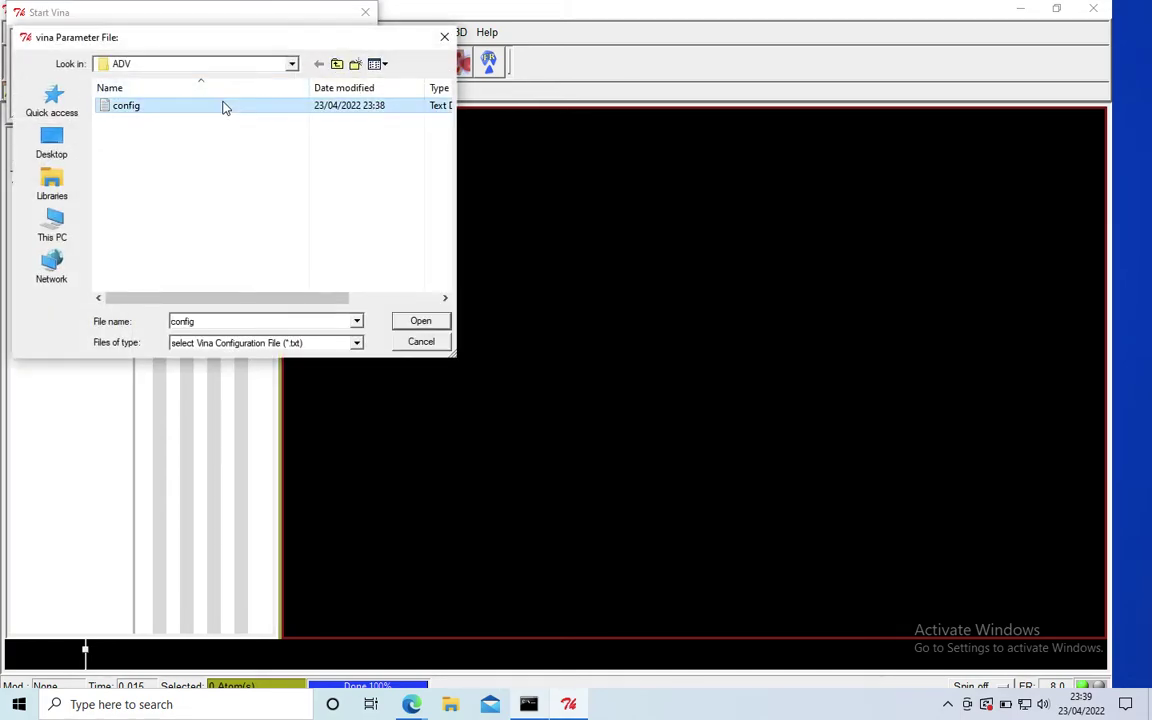
click(428, 324)
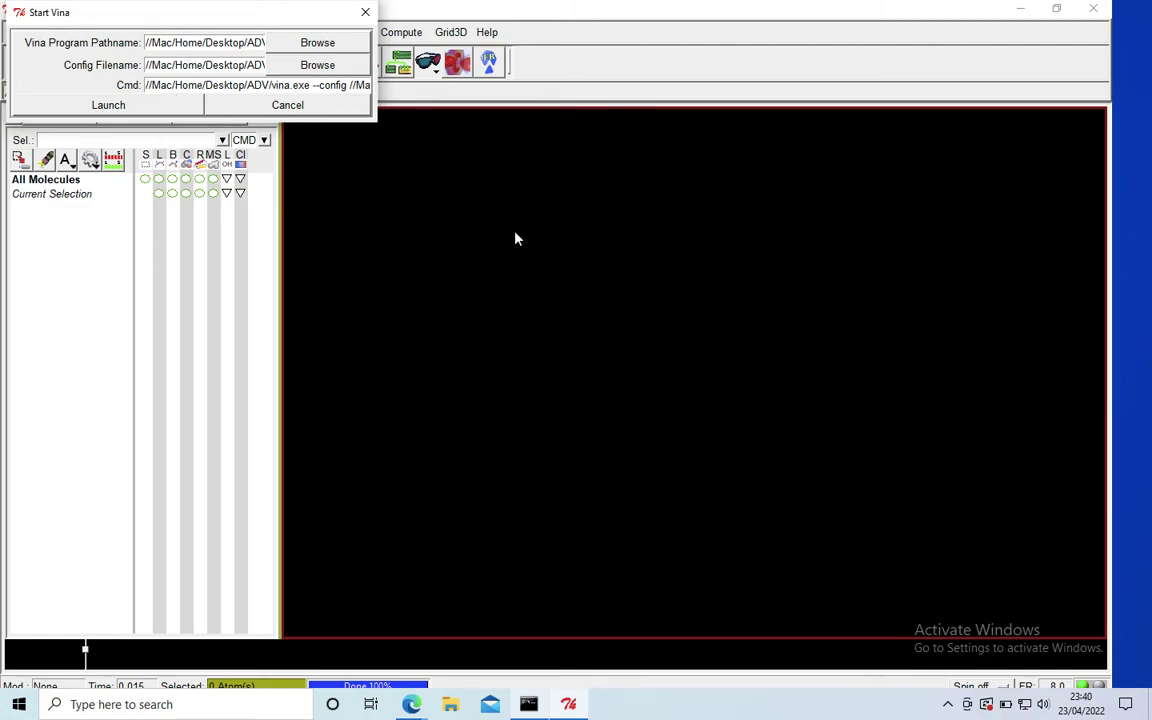
click(129, 107)
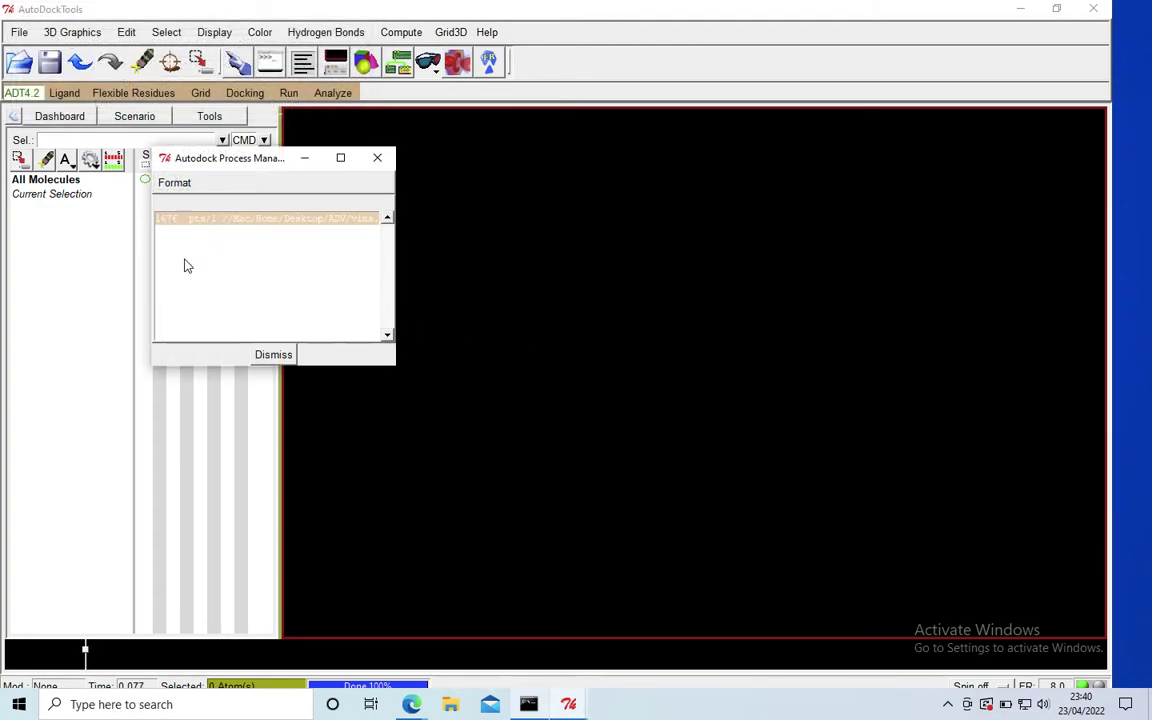
Follow the docking progress in the enlarged AutoDockTools console and read the affinity and RMSD table of the binding modes.
click(528, 704)
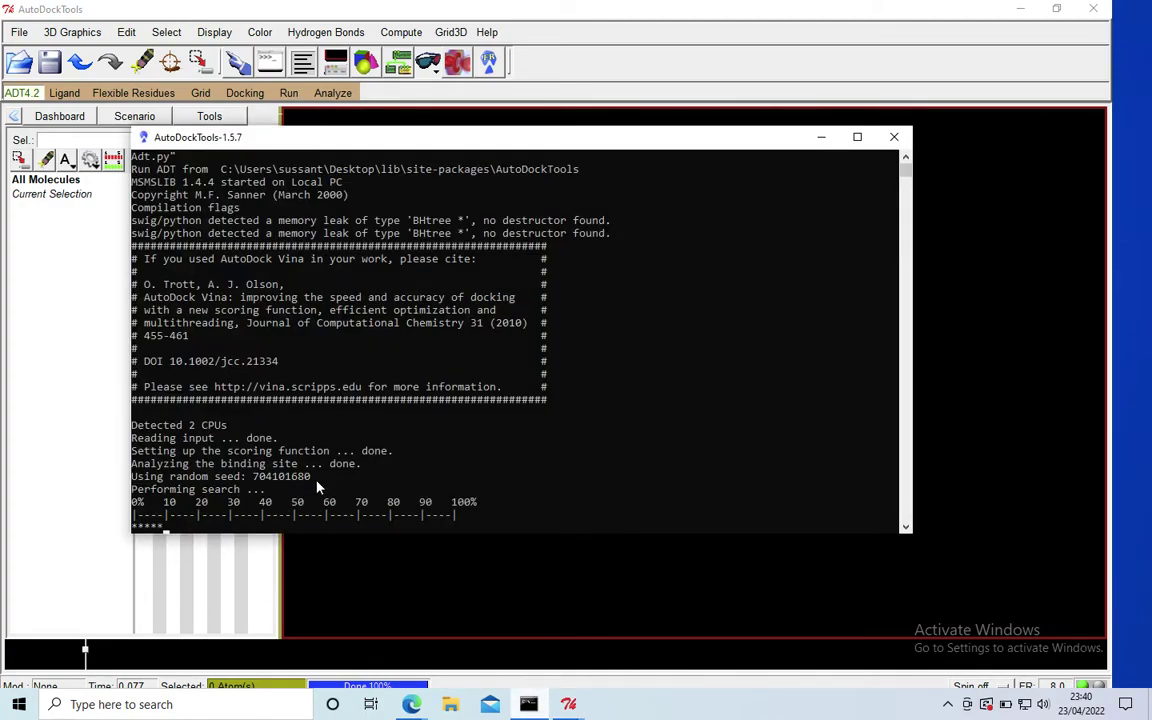
click(857, 140)
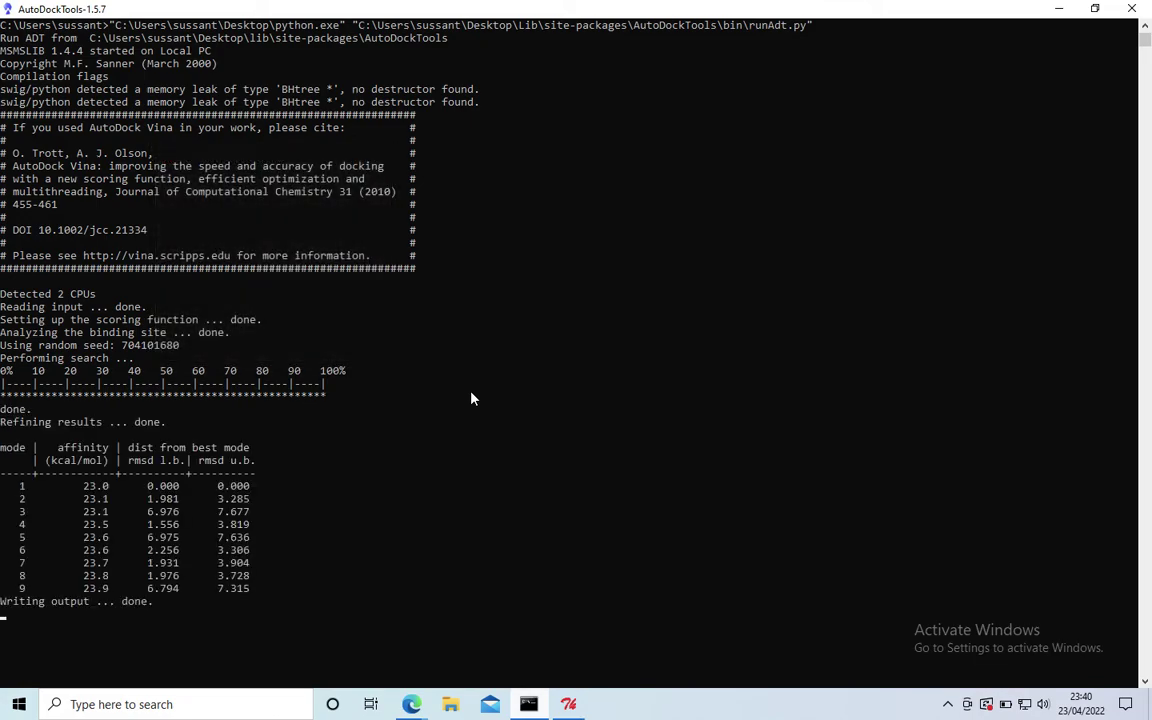
scroll(472, 398, down, 2)
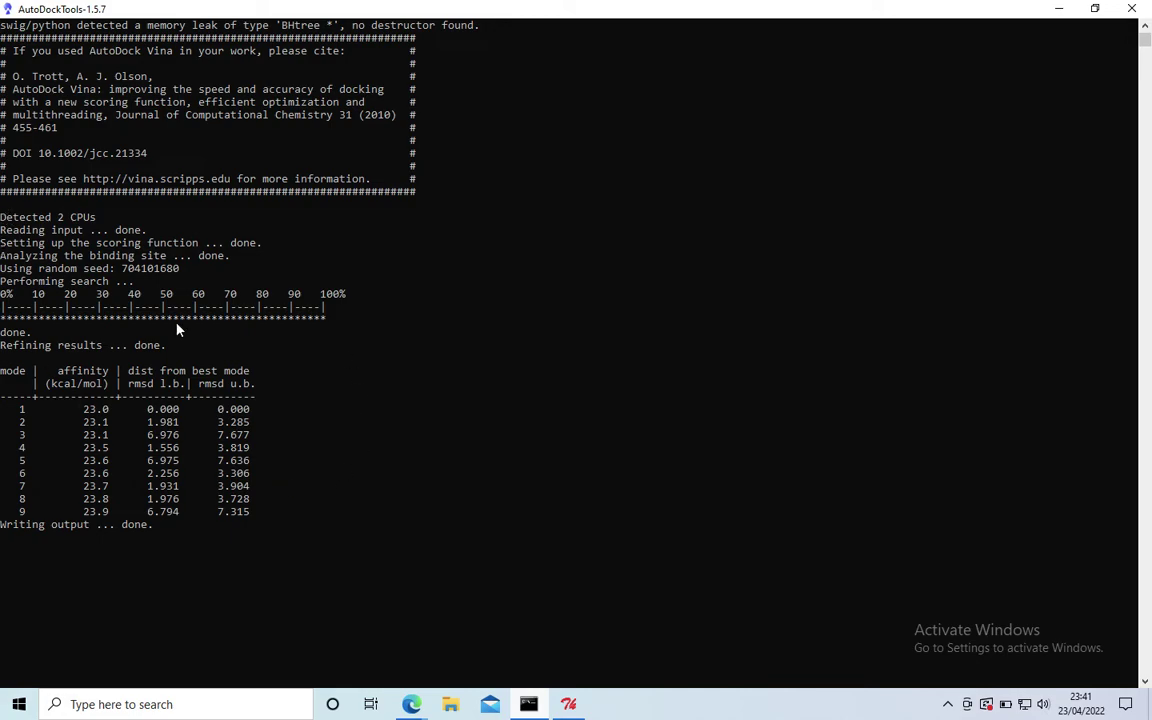
click(1059, 10)
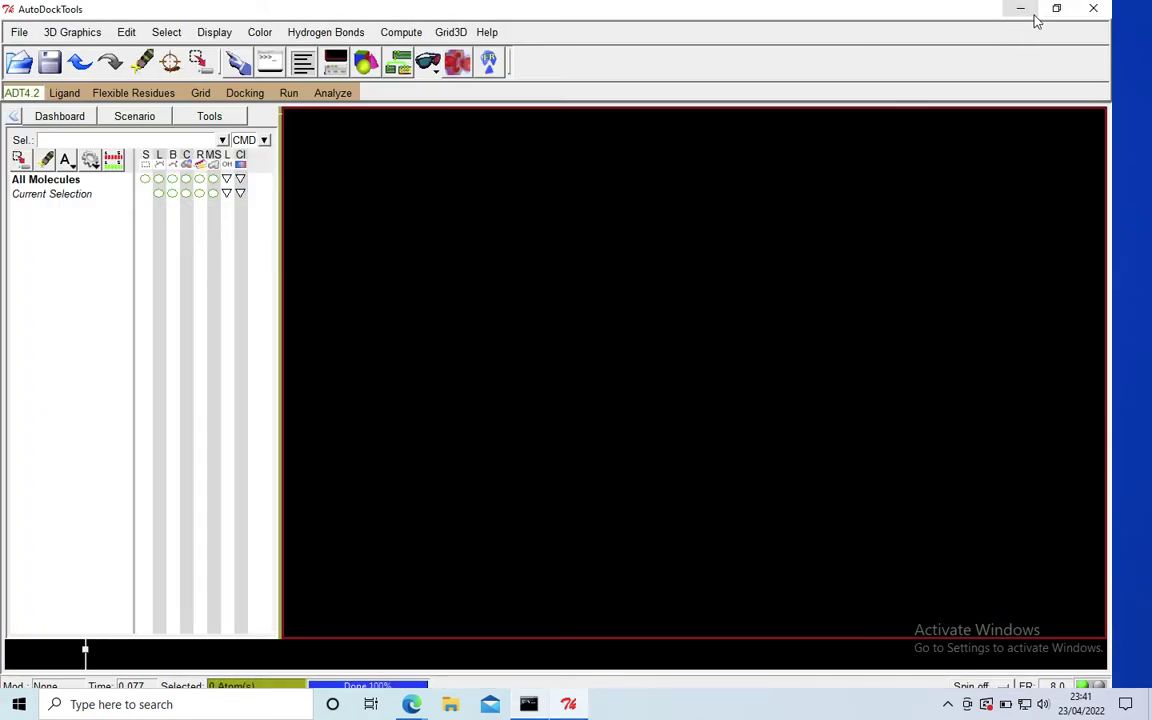
Check the ADV folder on the desktop for the sampleout and samplelog files from the docking run.
click(1035, 18)
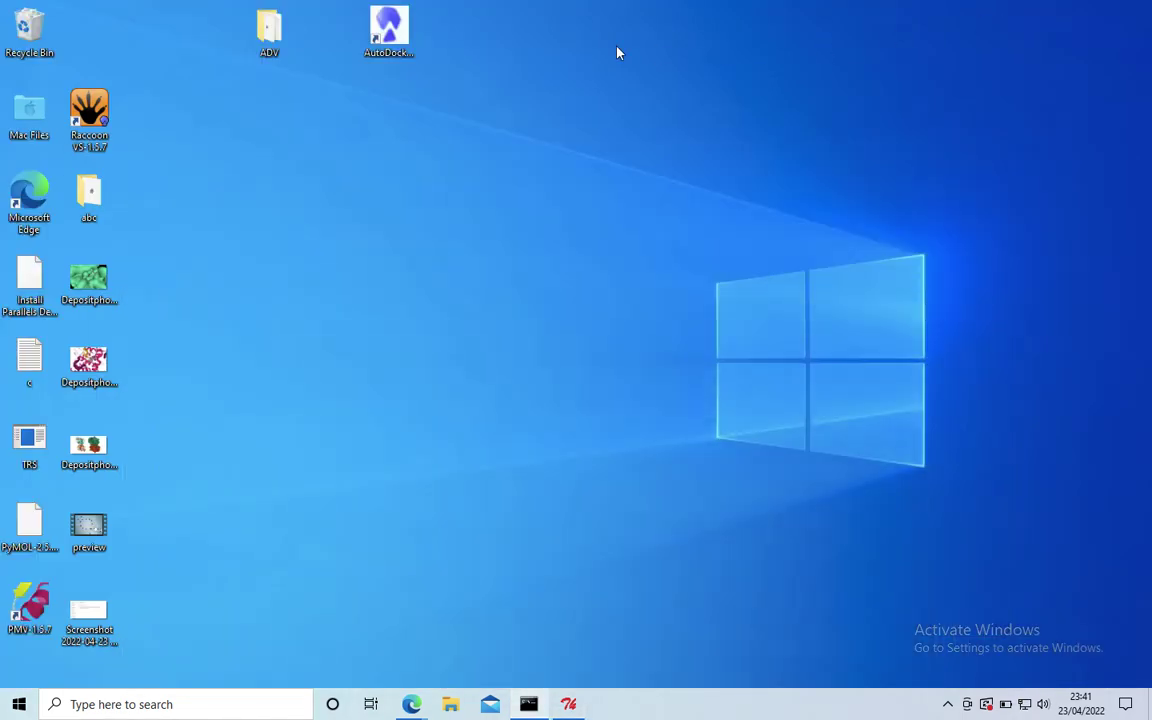
double_click(290, 44)
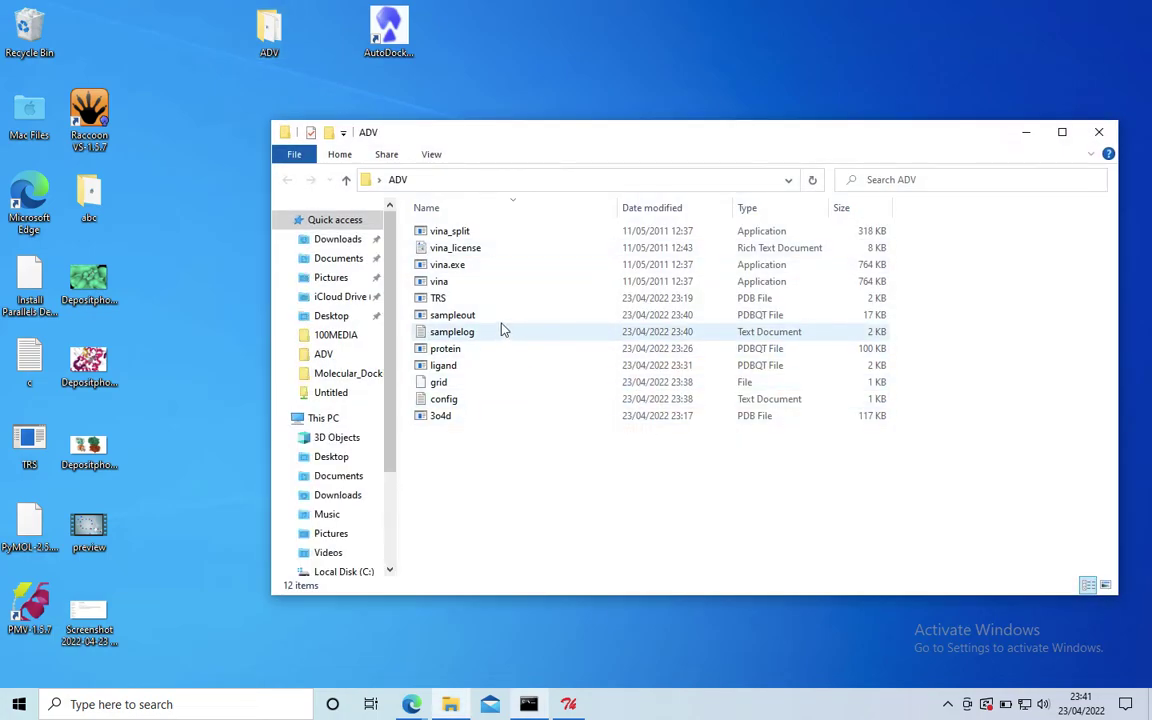
double_click(701, 318)
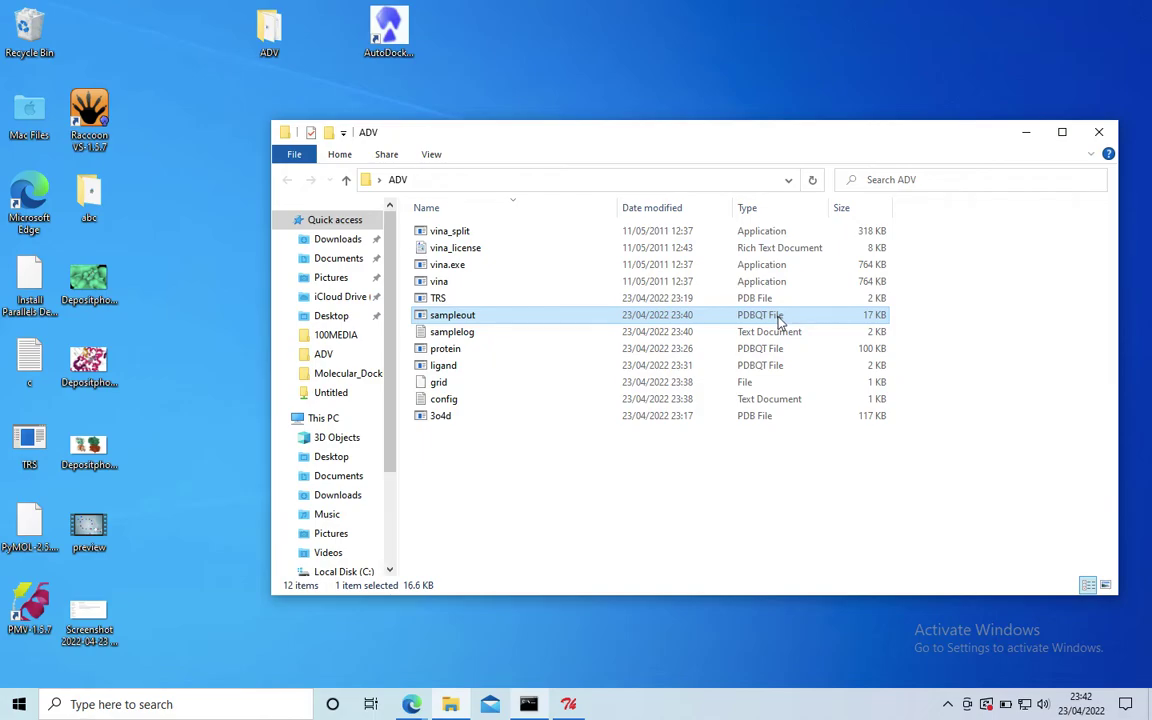
click(1099, 132)
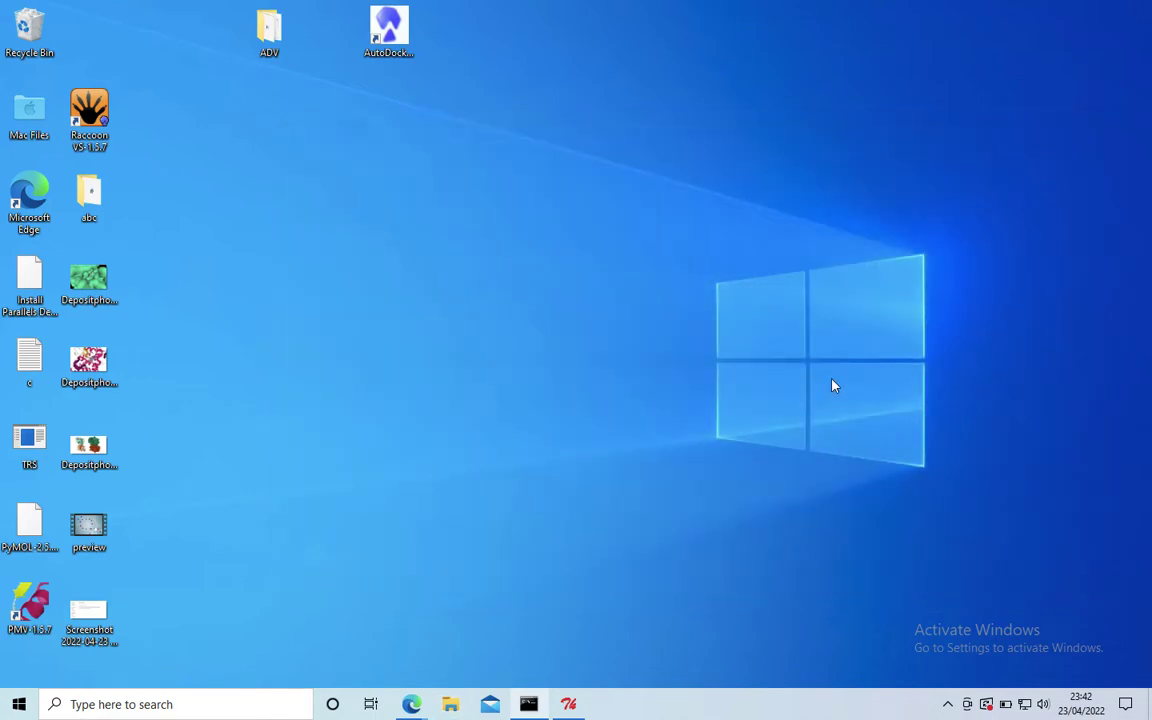
Load sampleout from the ADV folder into AutoDockTools with its models read as molecules.
click(575, 705)
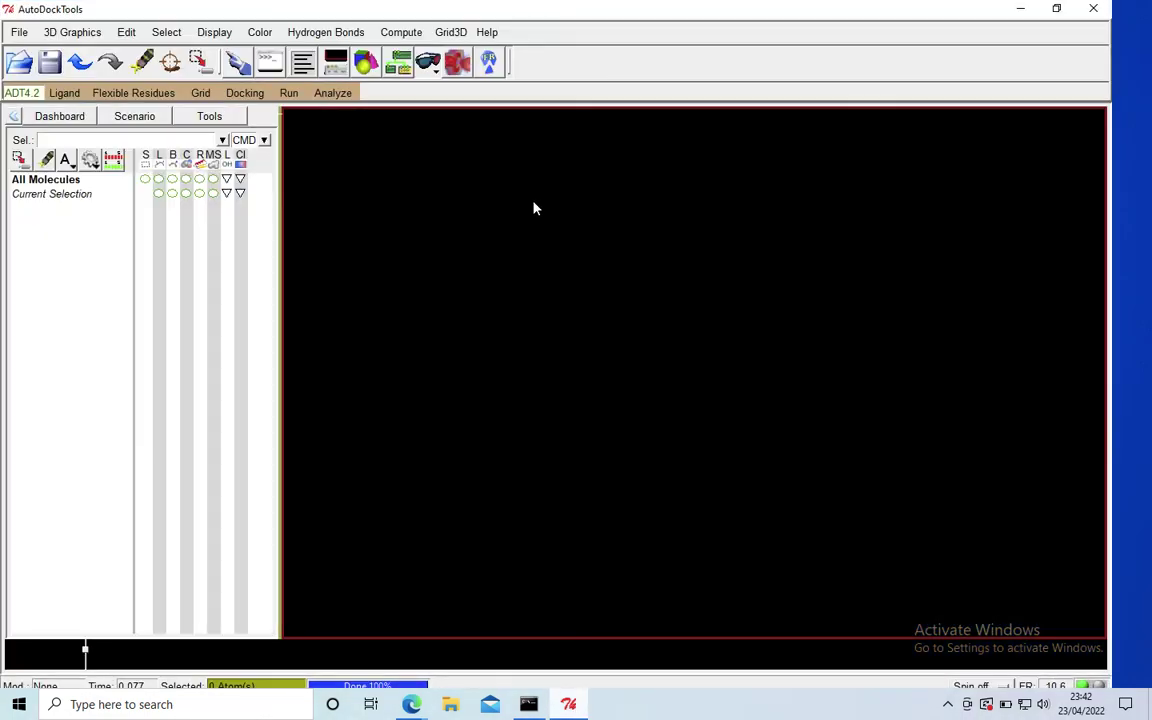
click(18, 62)
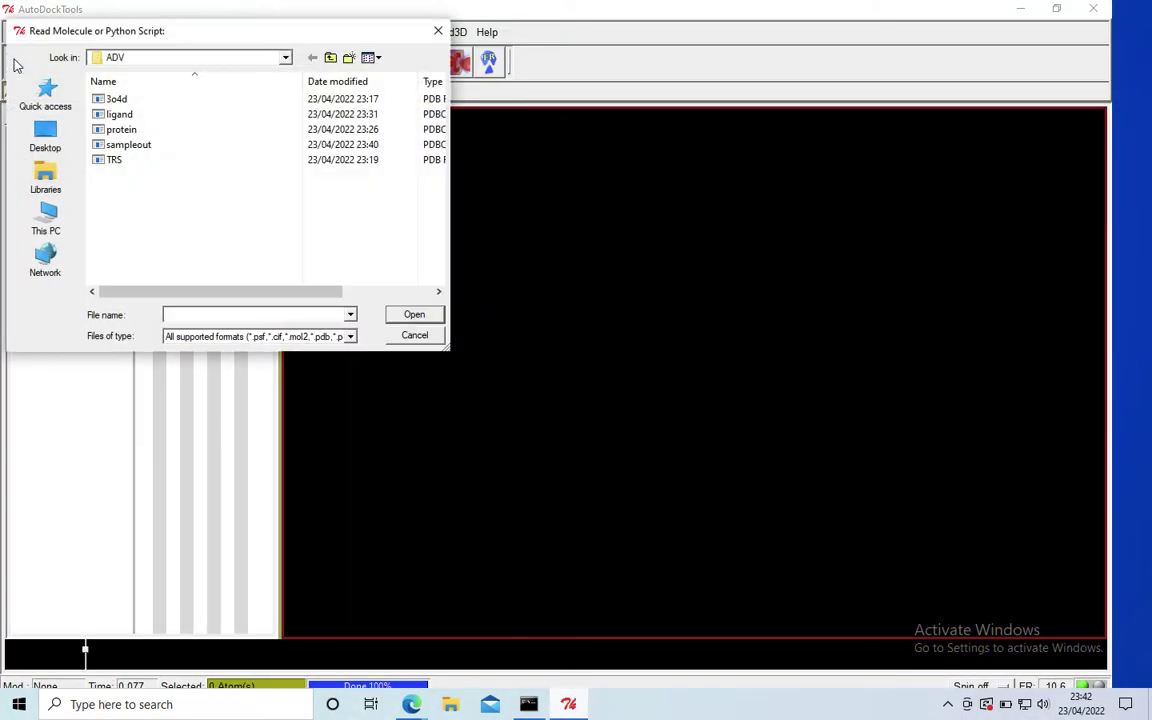
click(132, 145)
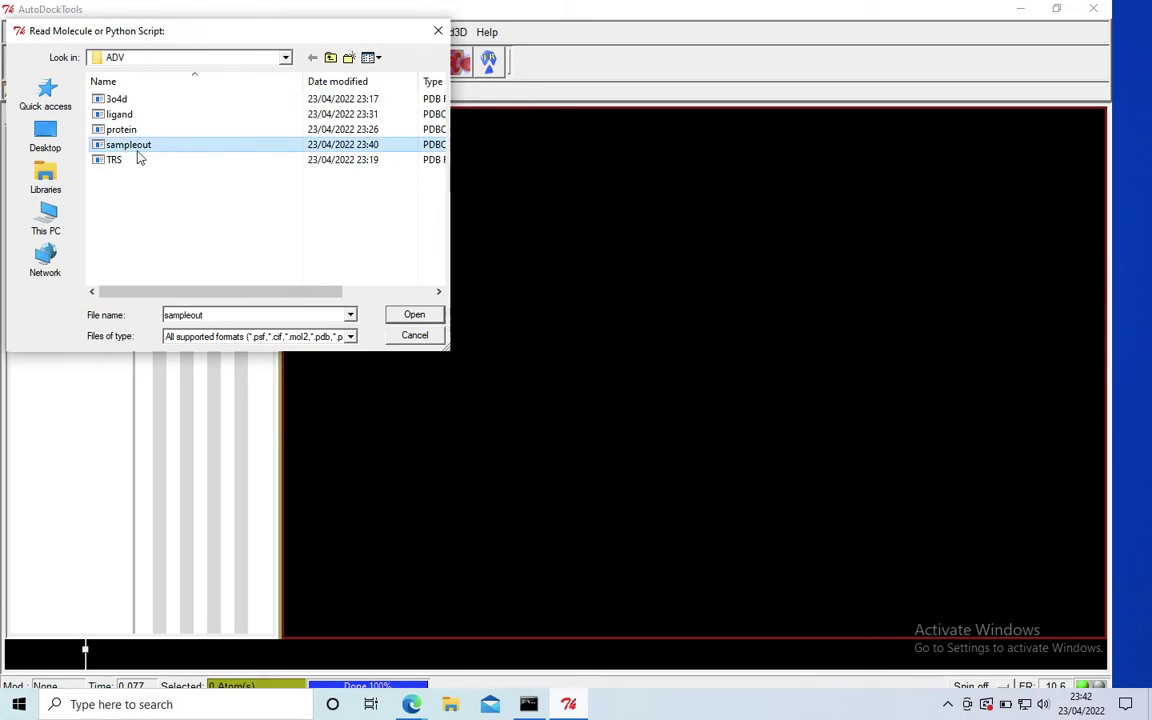
click(401, 316)
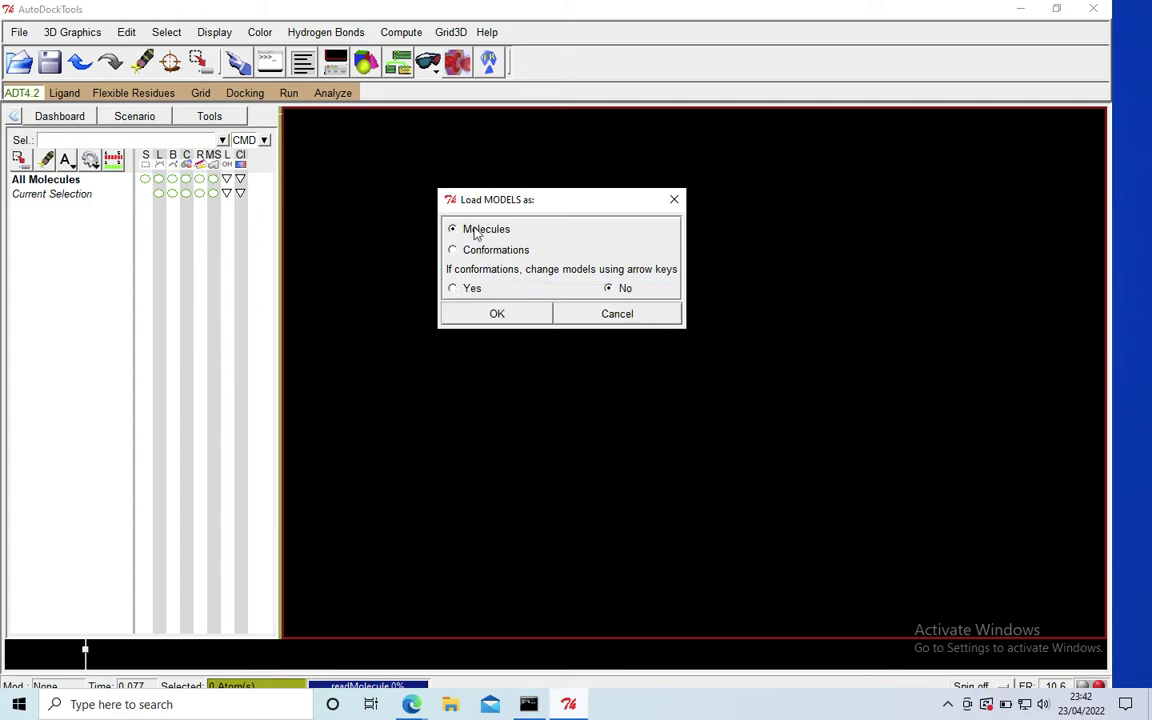
click(495, 315)
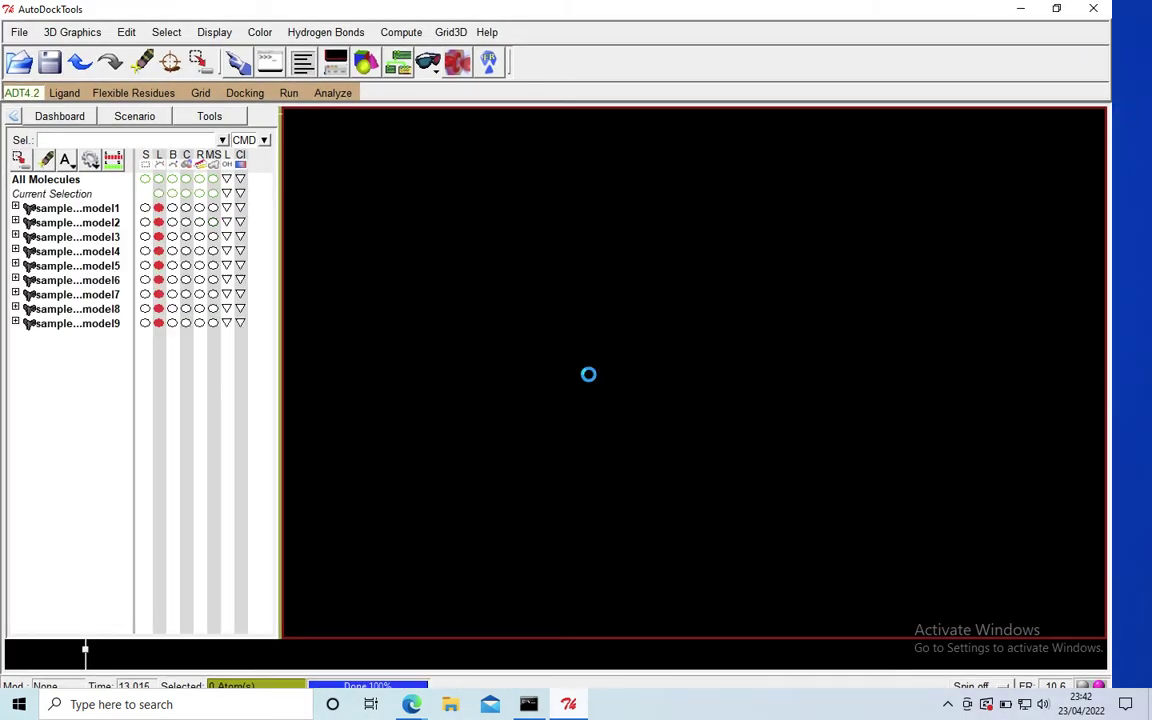
Examine the loaded sampleout models from several angles and compare them with the mode table in the console.
middle_drag(530, 380, 812, 337)
middle_drag(563, 368, 612, 429)
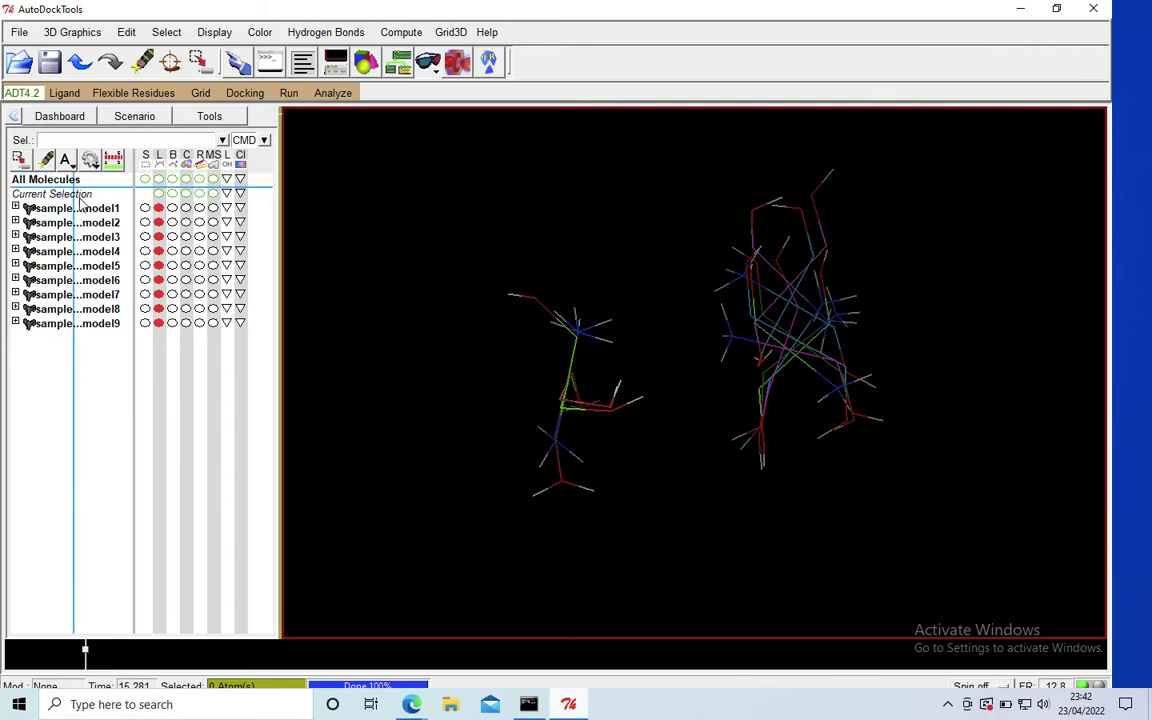
drag(748, 334, 837, 358)
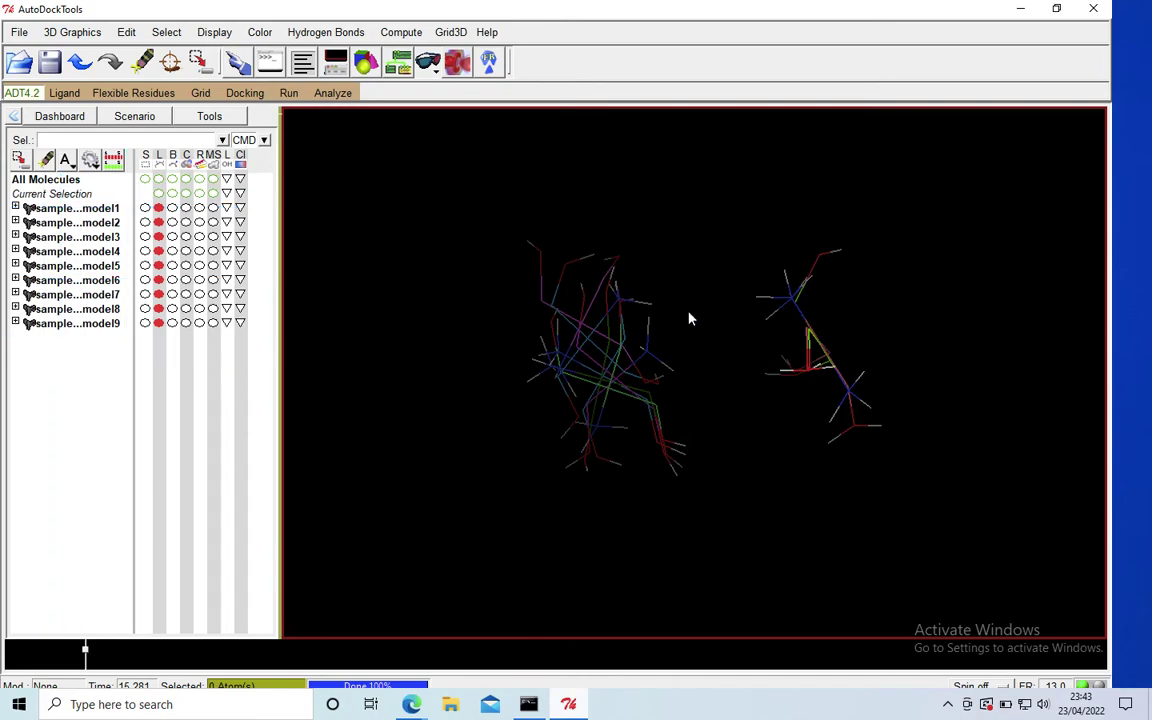
drag(620, 347, 672, 350)
click(536, 699)
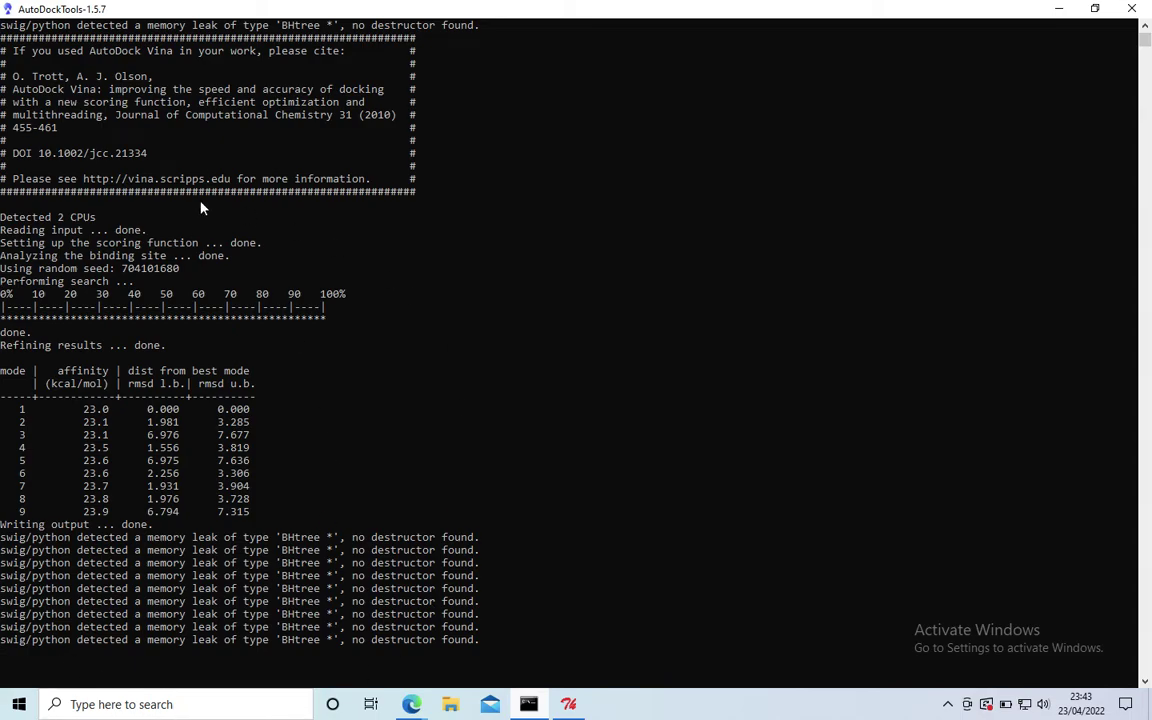
click(1058, 9)
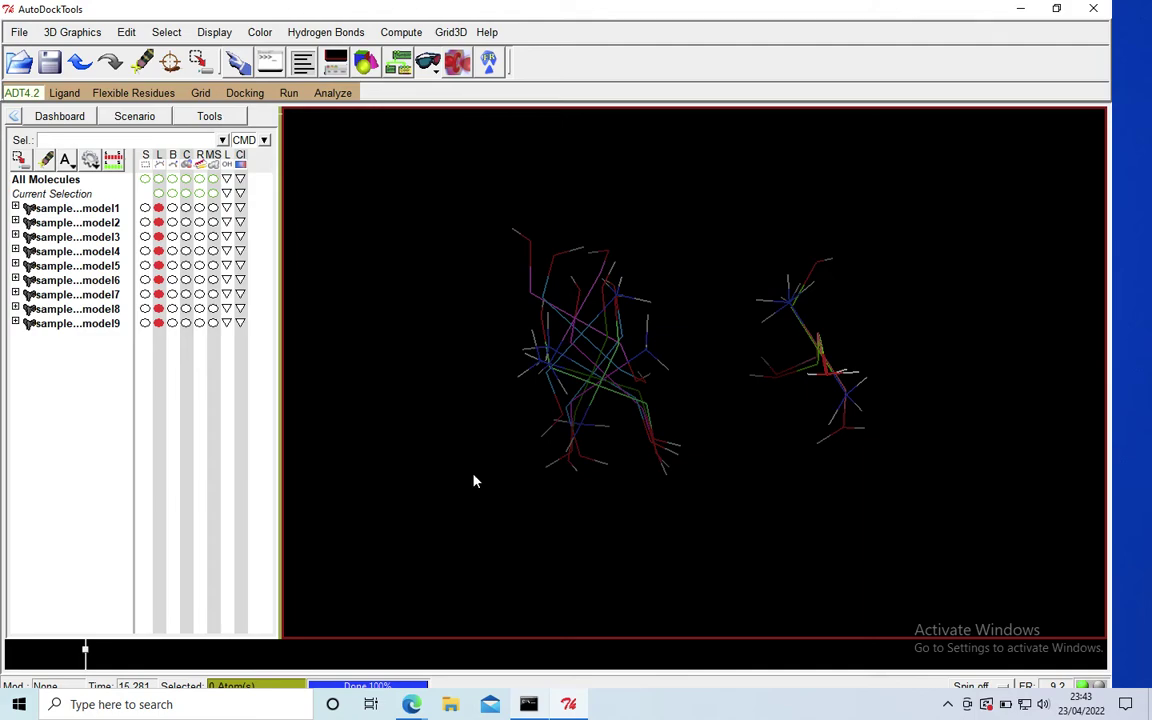
Inspect the docked ligand poses from all sides and review the affinity and RMSD values in the console again.
drag(558, 378, 697, 400)
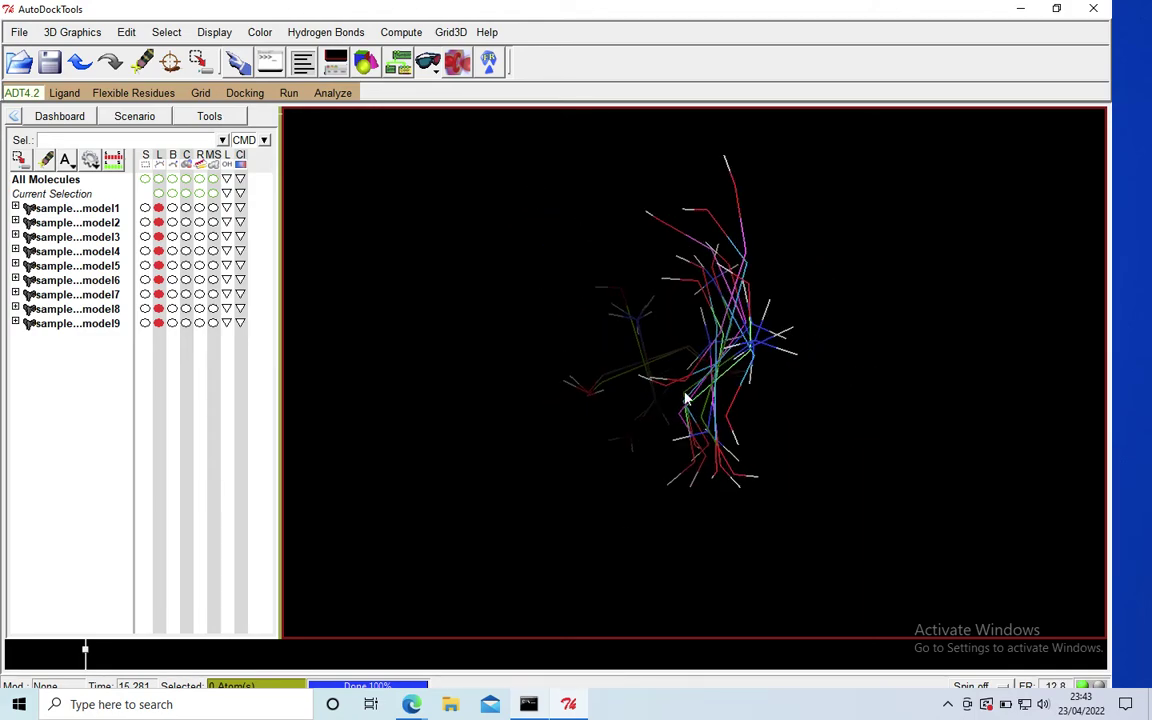
drag(654, 342, 674, 280)
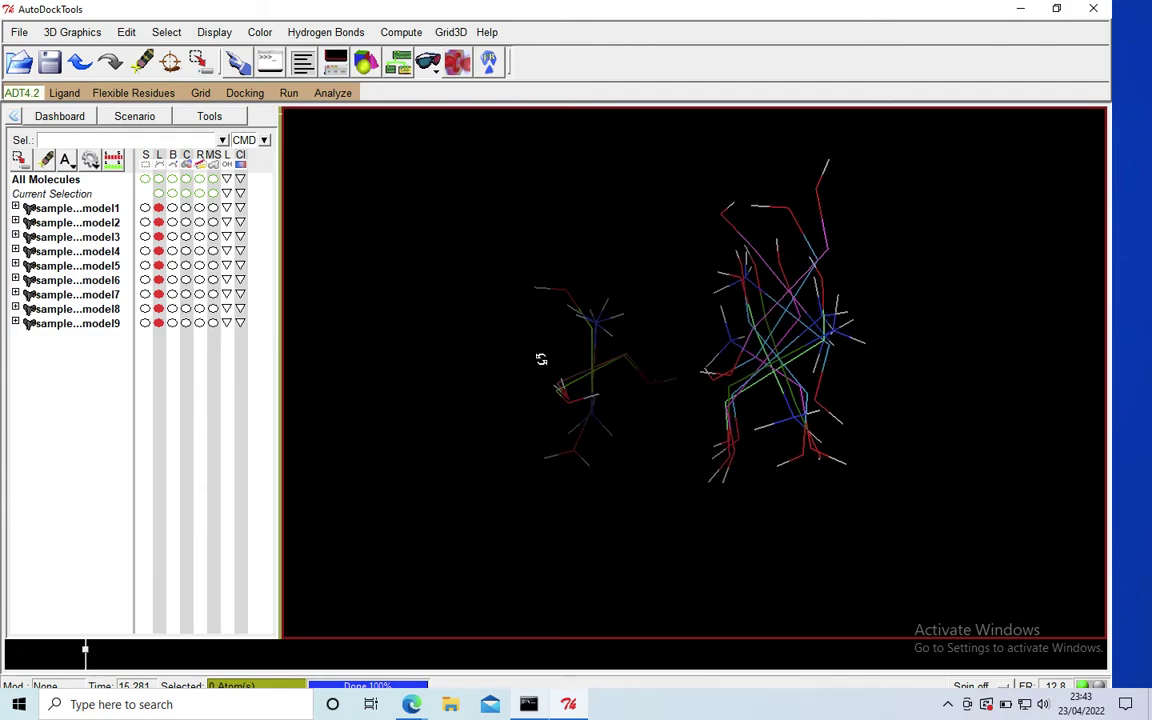
drag(540, 366, 661, 363)
drag(764, 329, 537, 365)
drag(733, 337, 465, 355)
drag(700, 354, 782, 398)
drag(609, 439, 787, 330)
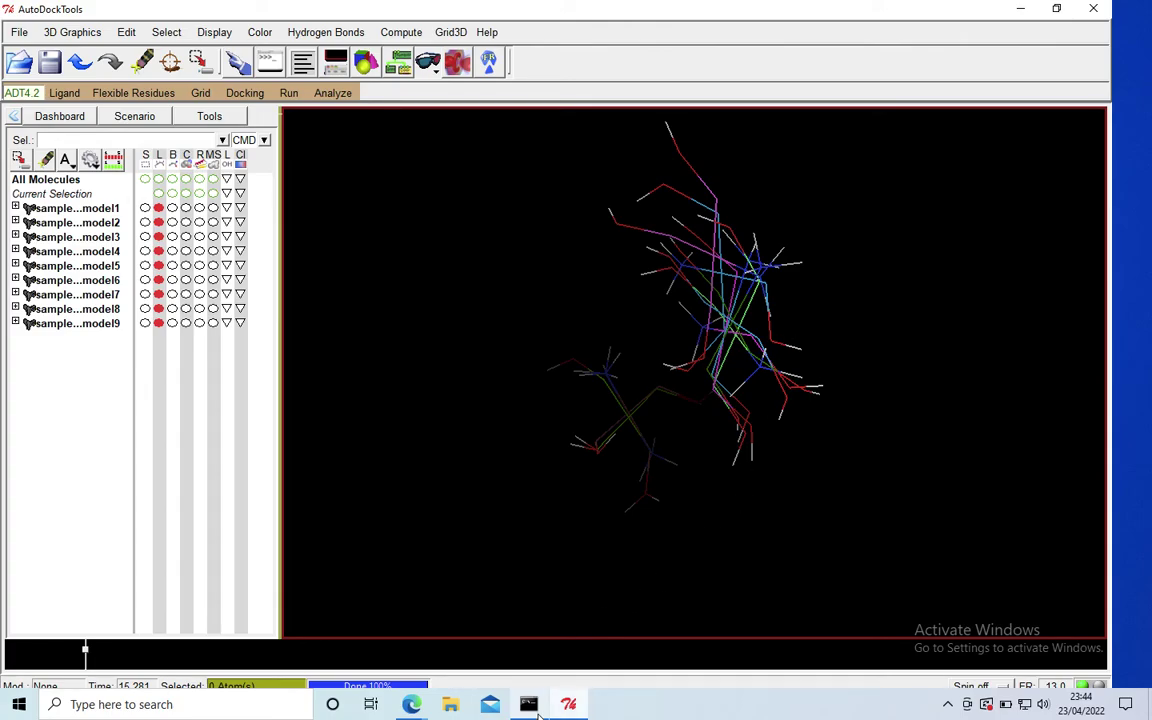
key(alt+Tab)
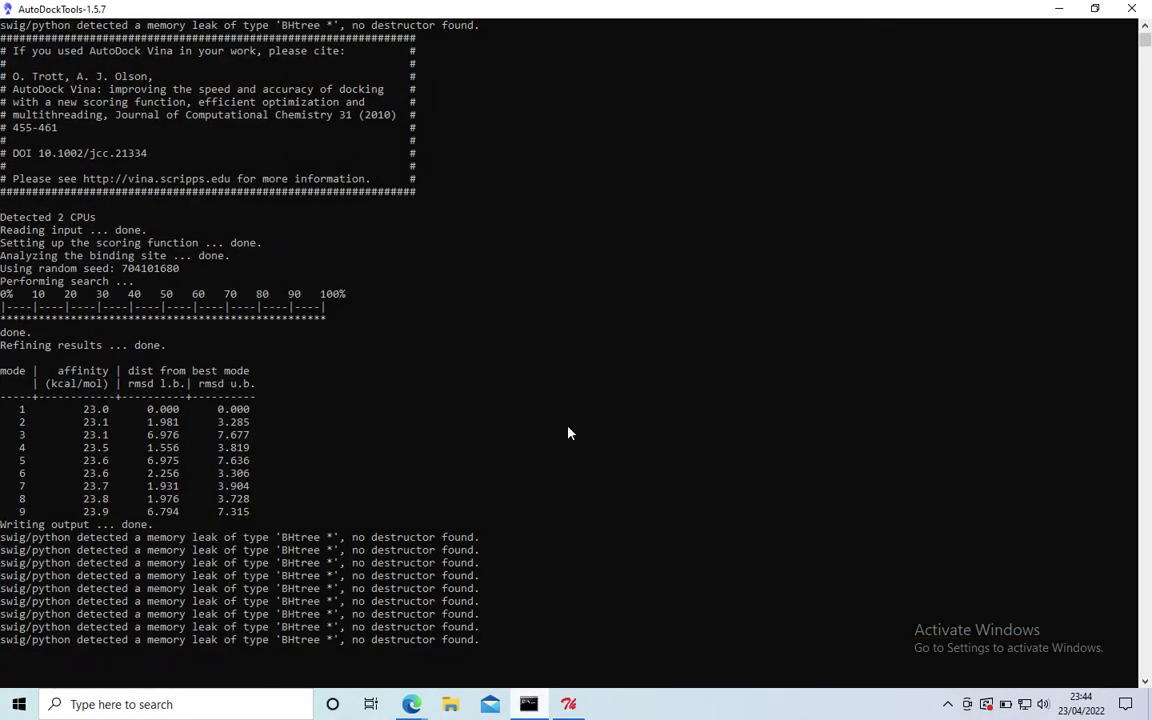
click(1058, 8)
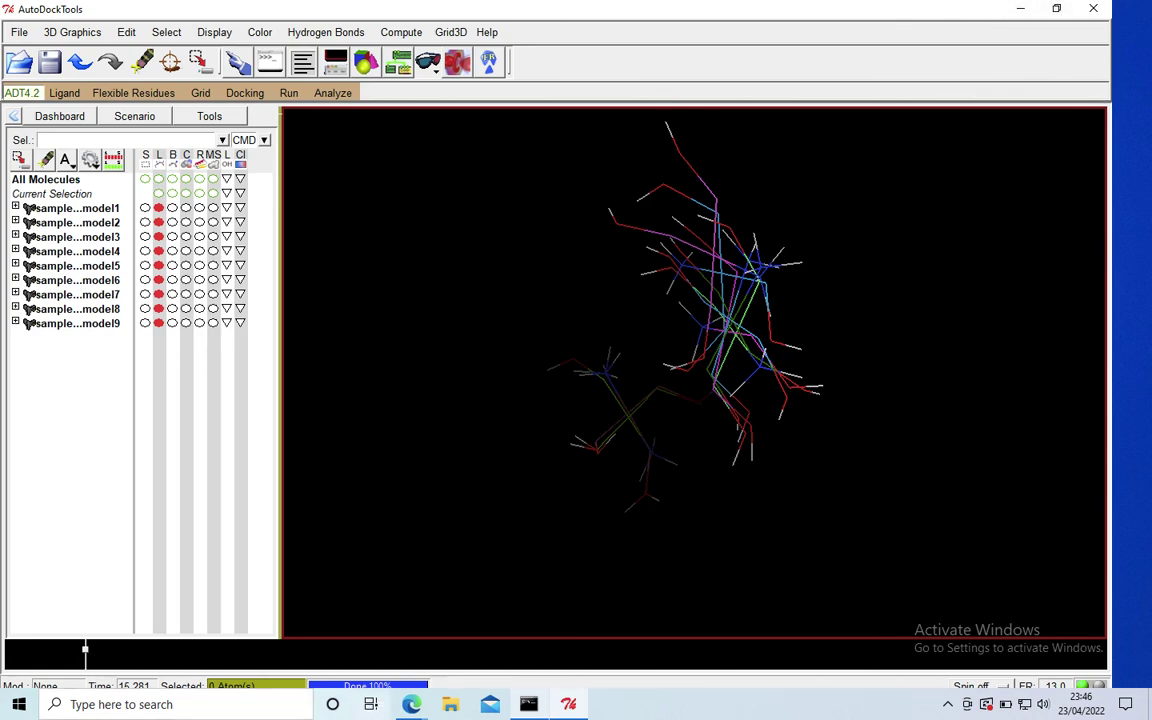
Switch to Chrome on the Mac with a new empty tab.
mouse_move(402, 698)
click(693, 682)
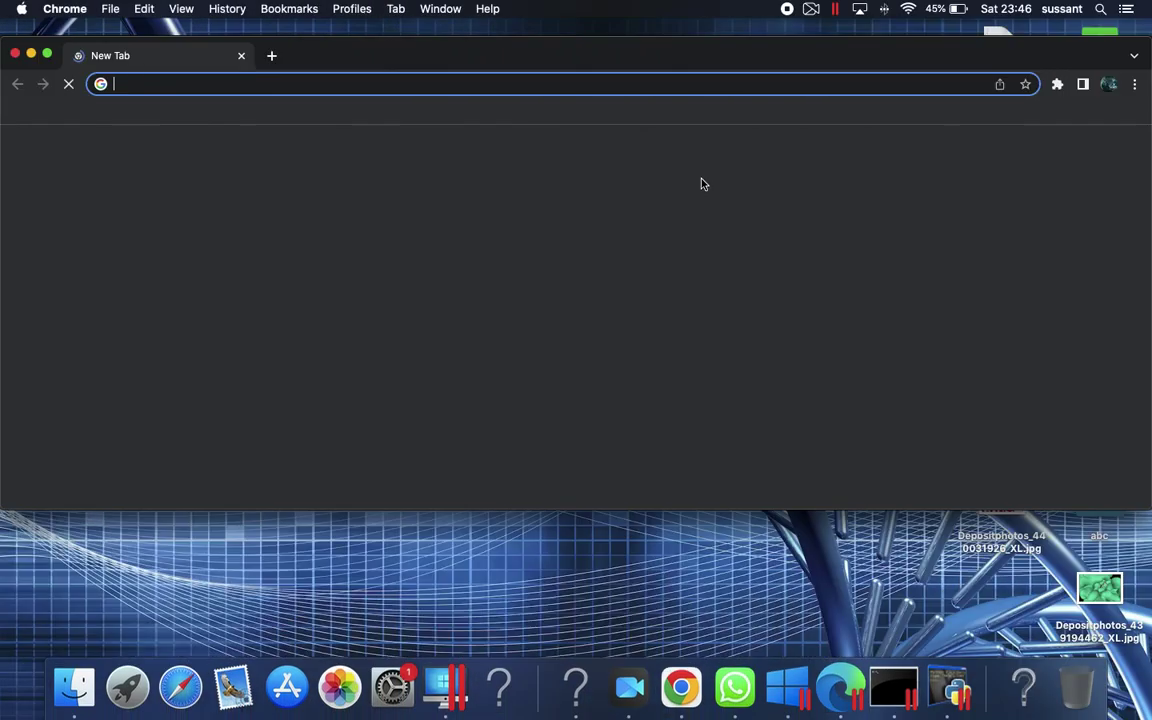